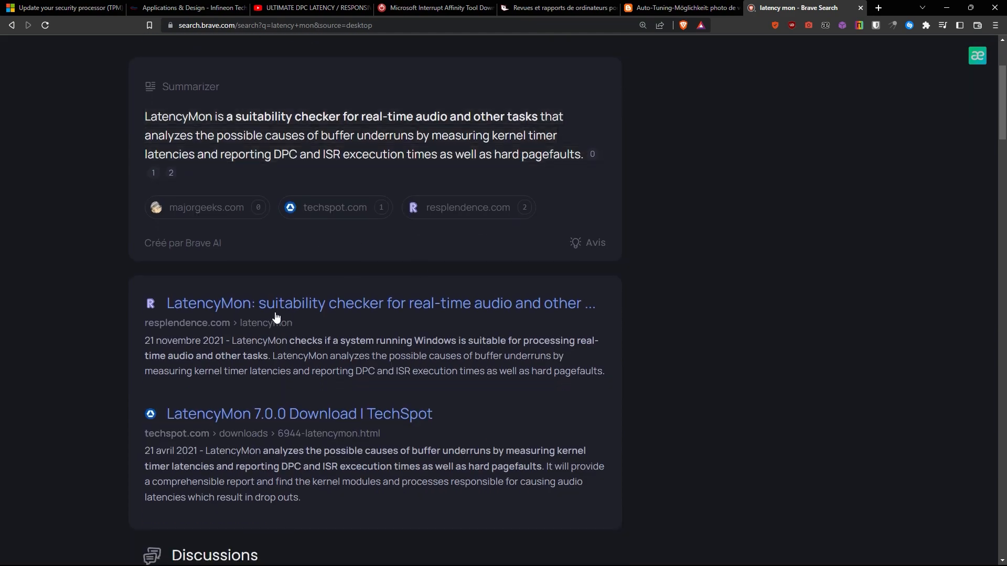
Open the resplendence.com LatencyMon page from the search results and look over its latest version and documentation sections
left_click(312, 308)
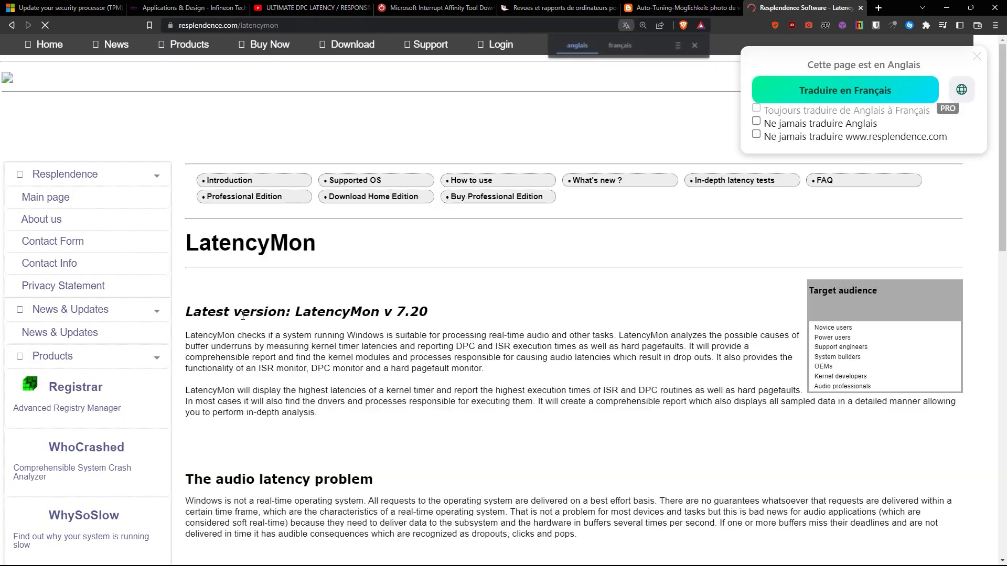
scroll(444, 164, "down", 3)
left_click_drag(181, 224, 233, 212)
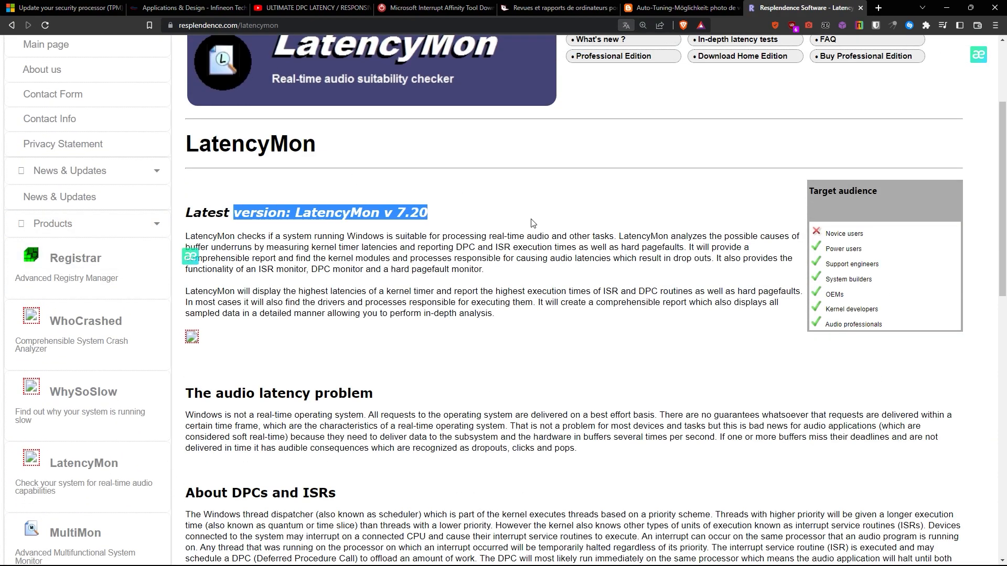
scroll(367, 288, "down", 12)
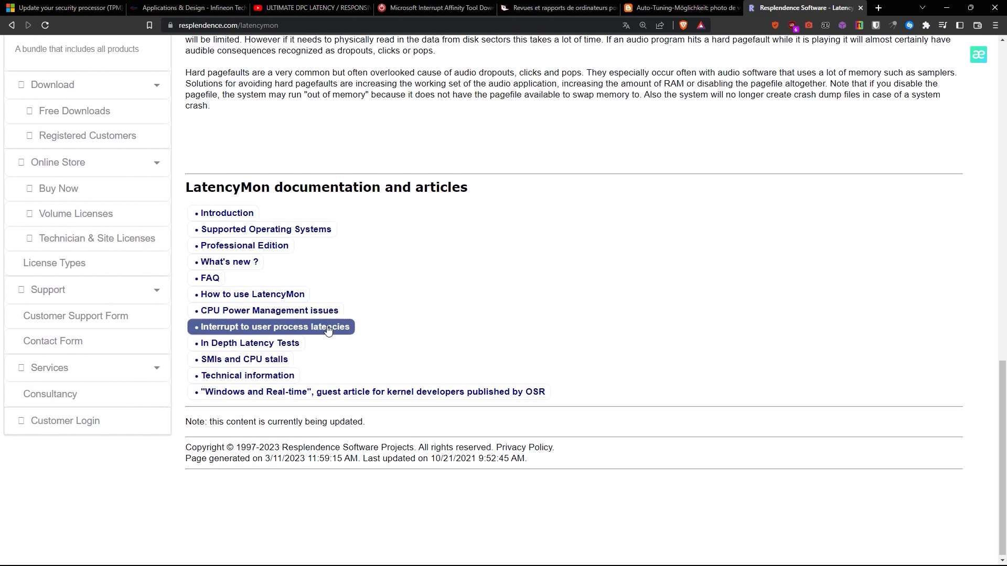
scroll(250, 125, "up", 12)
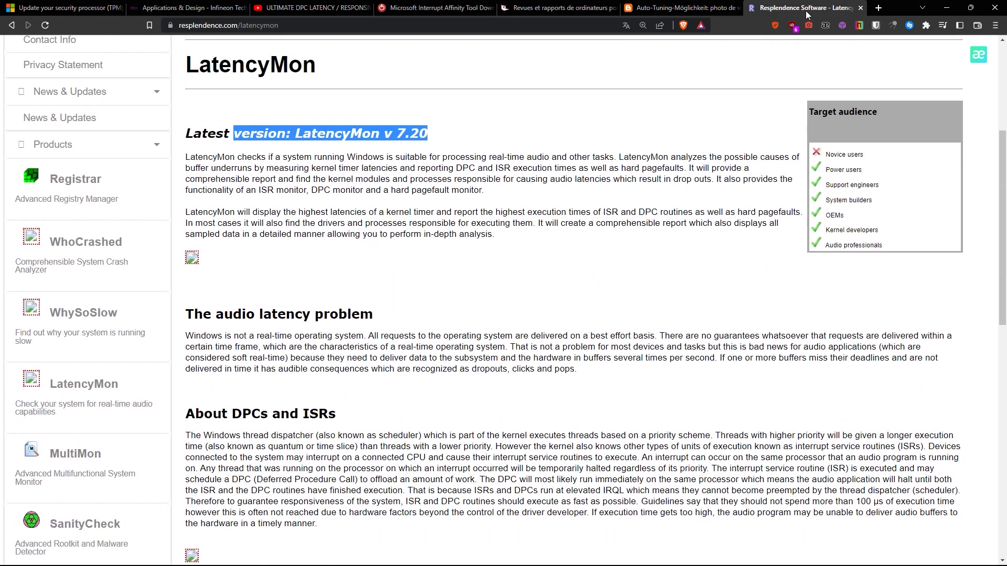
left_click(791, 26)
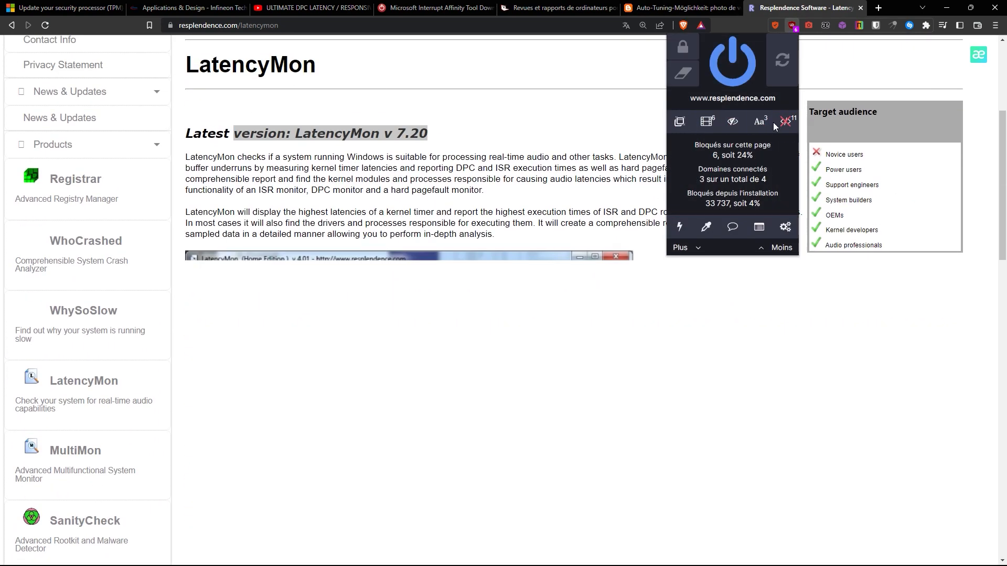
left_click(684, 71)
left_click(782, 60)
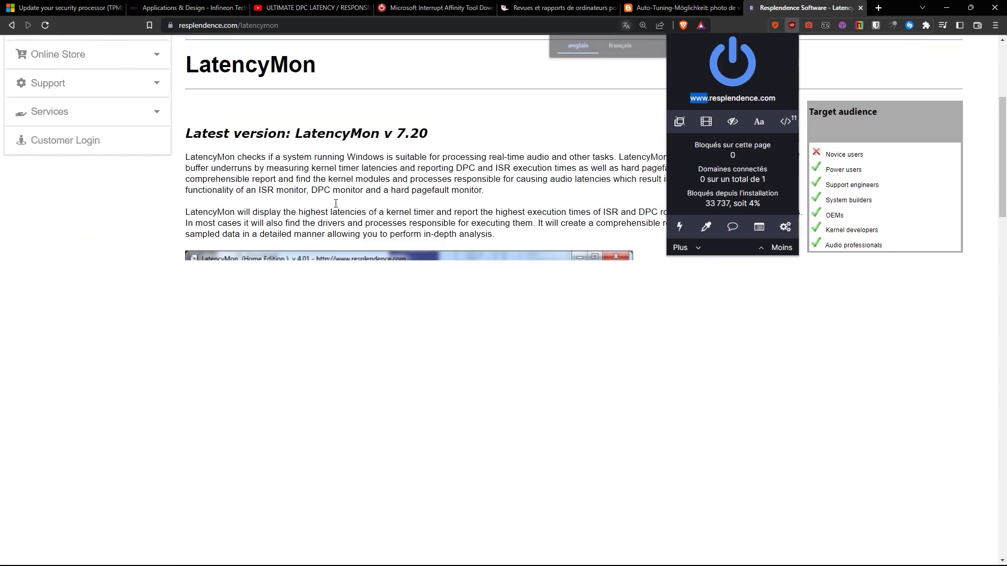
left_click(332, 103)
scroll(330, 151, "down", 15)
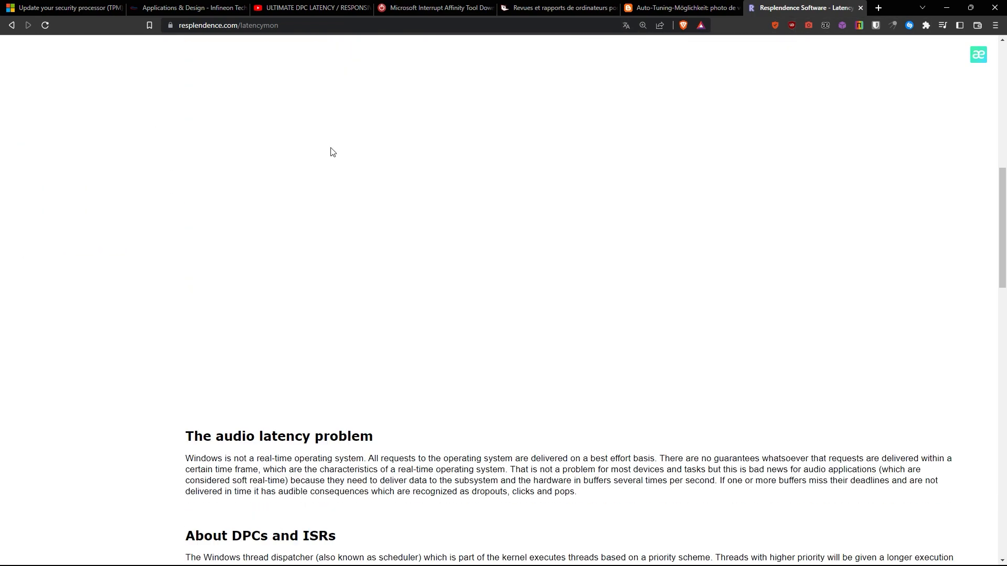
scroll(280, 193, "down", 10)
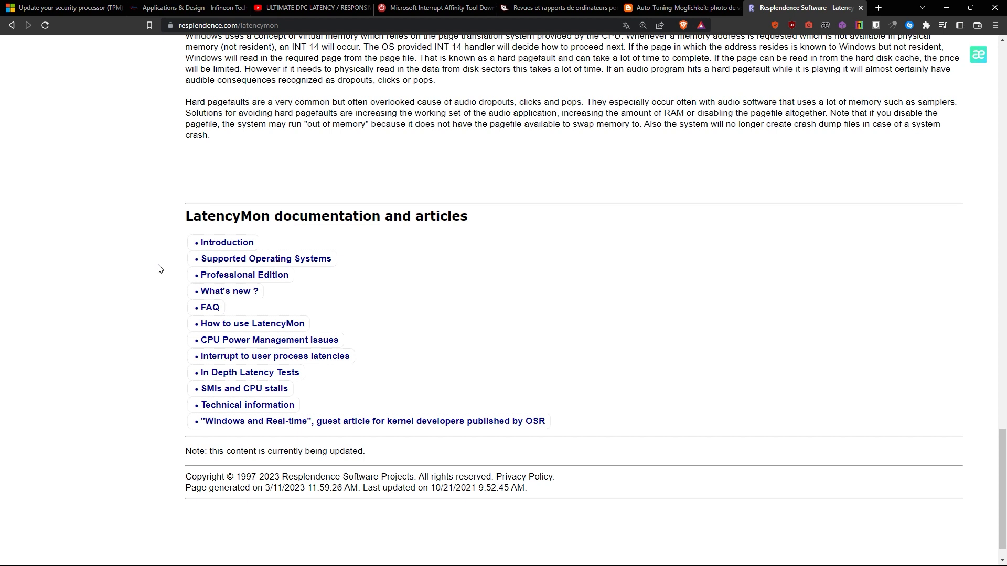
Search Windows for "cree" and open "Créer un point de restauration"
mouse_move(135, 564)
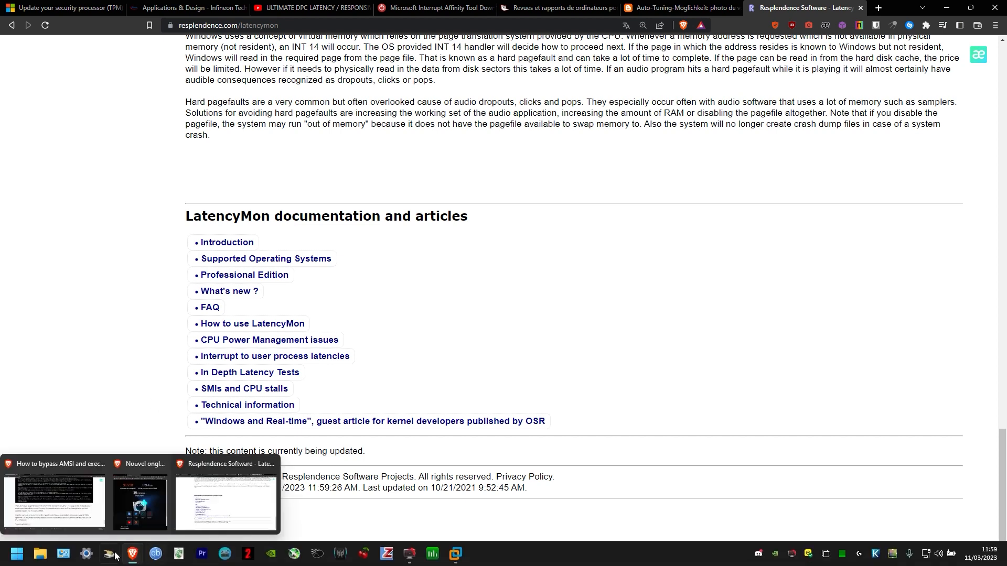
left_click(17, 554)
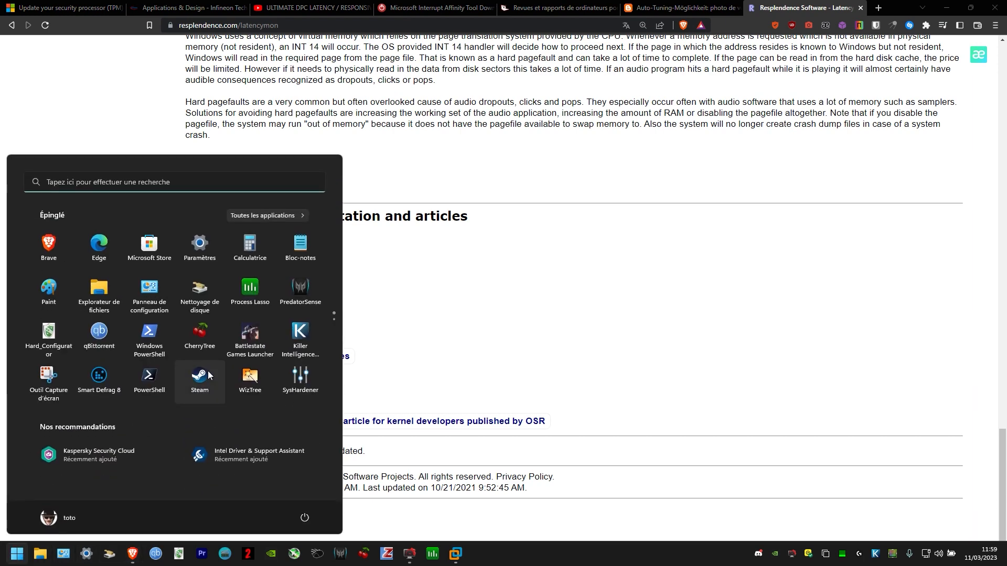
type("cree")
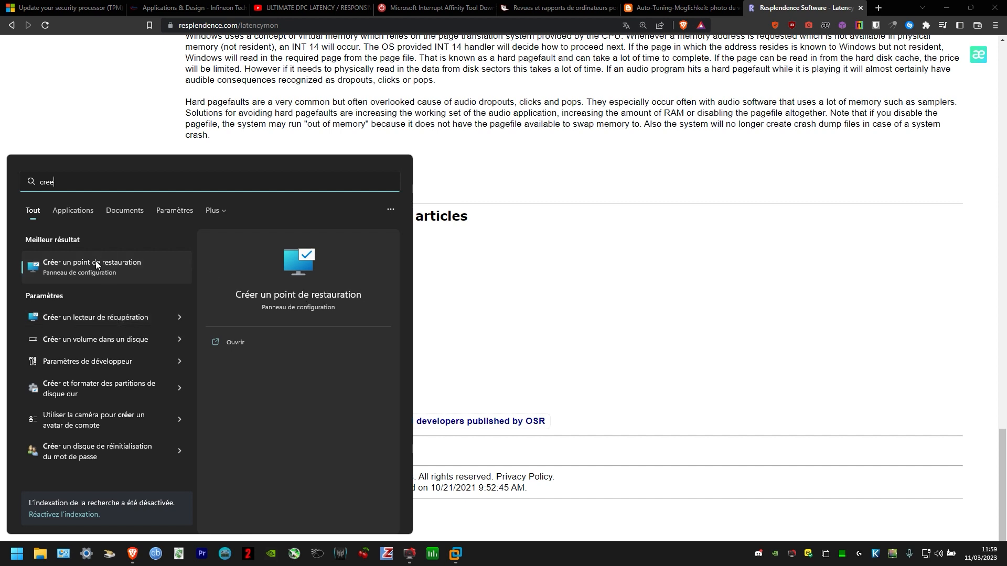
left_click(107, 268)
left_click(589, 357)
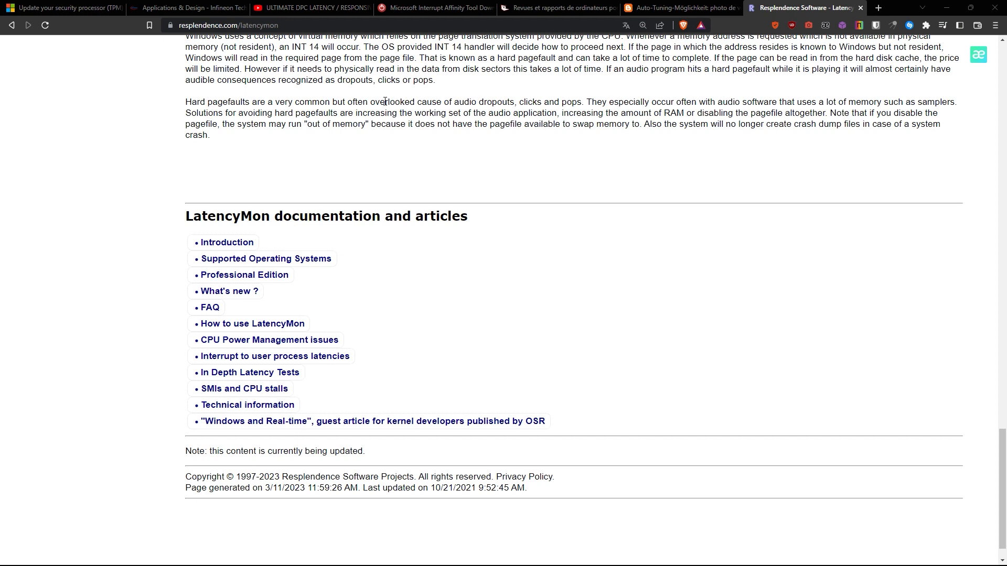
Move the browser windows aside to uncover the windows behind them and dismiss Quick CPU's applied-changes message
left_click_drag(846, 5, 748, 2)
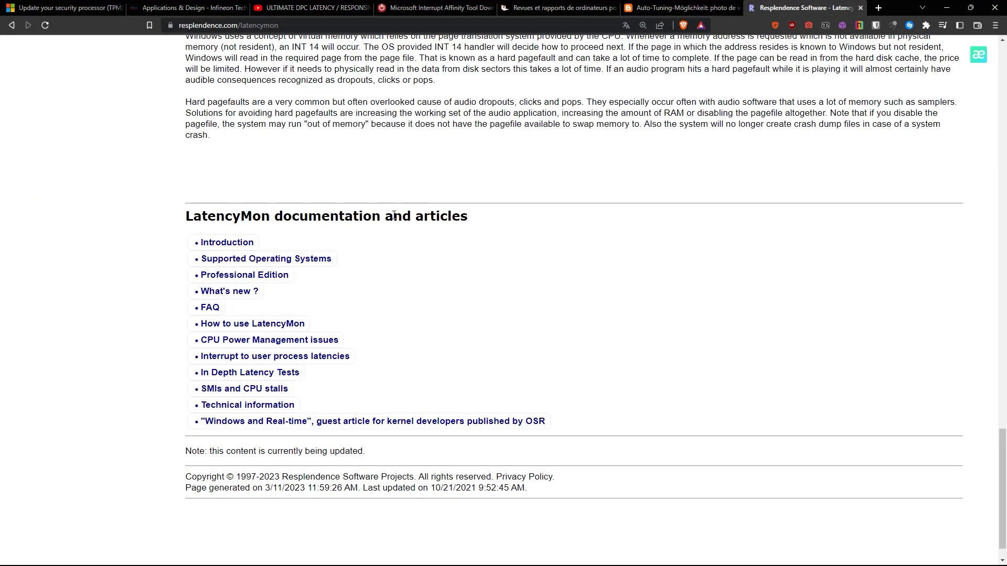
left_click_drag(915, 8, 896, 77)
left_click_drag(433, 184, 353, 96)
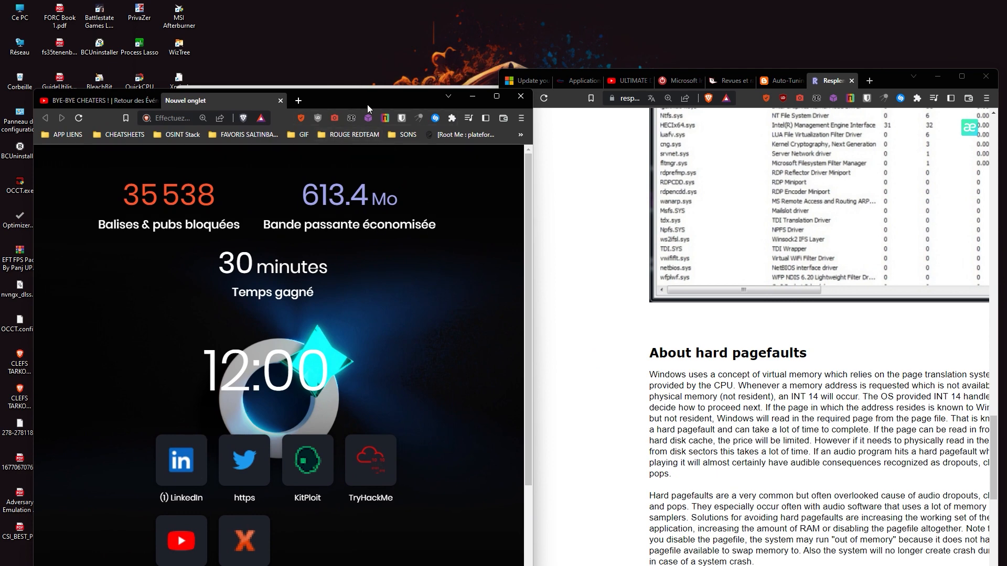
left_click_drag(367, 107, 525, 236)
left_click(351, 223)
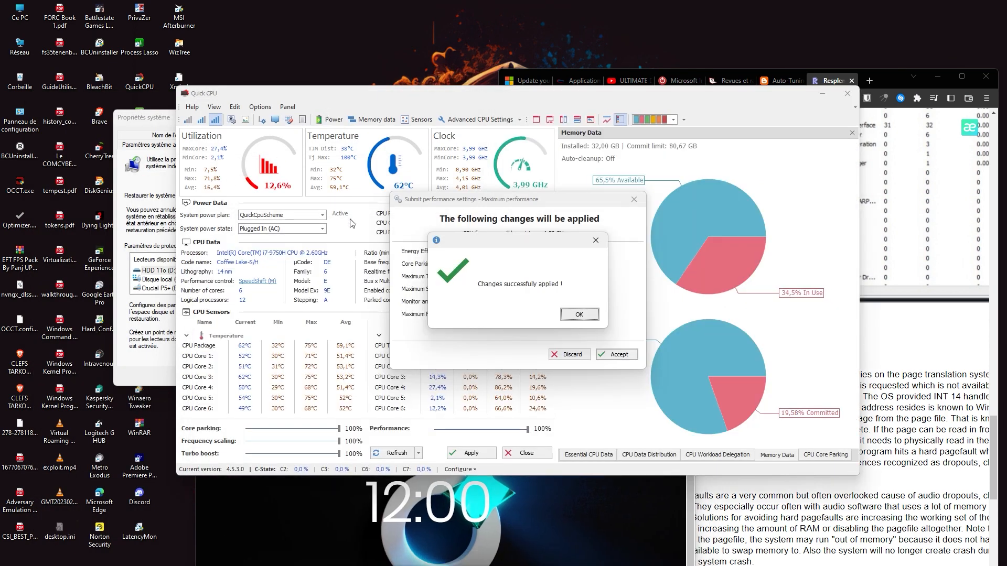
left_click(579, 314)
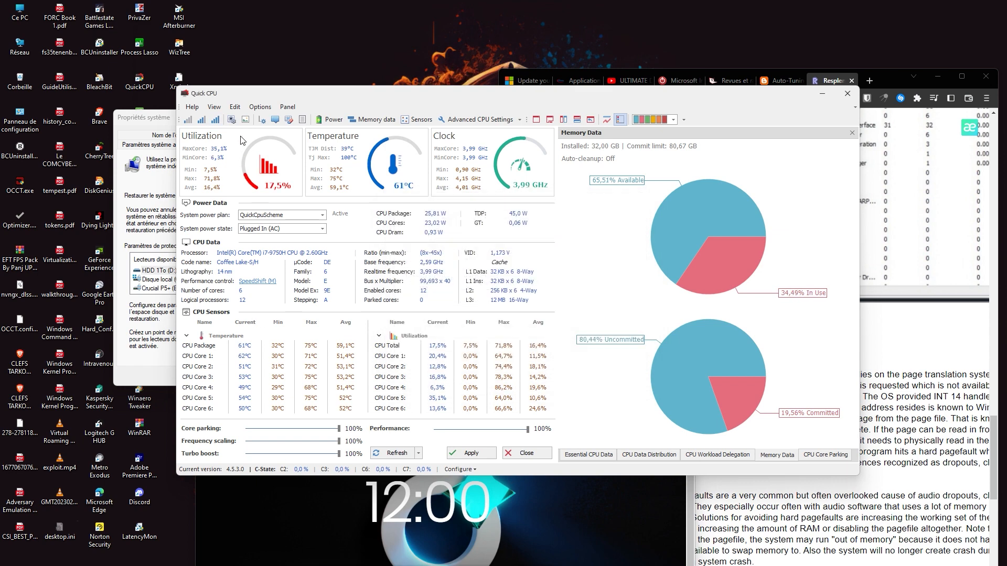
Create a system restore point with the description "propre" in the system protection settings
left_click(166, 217)
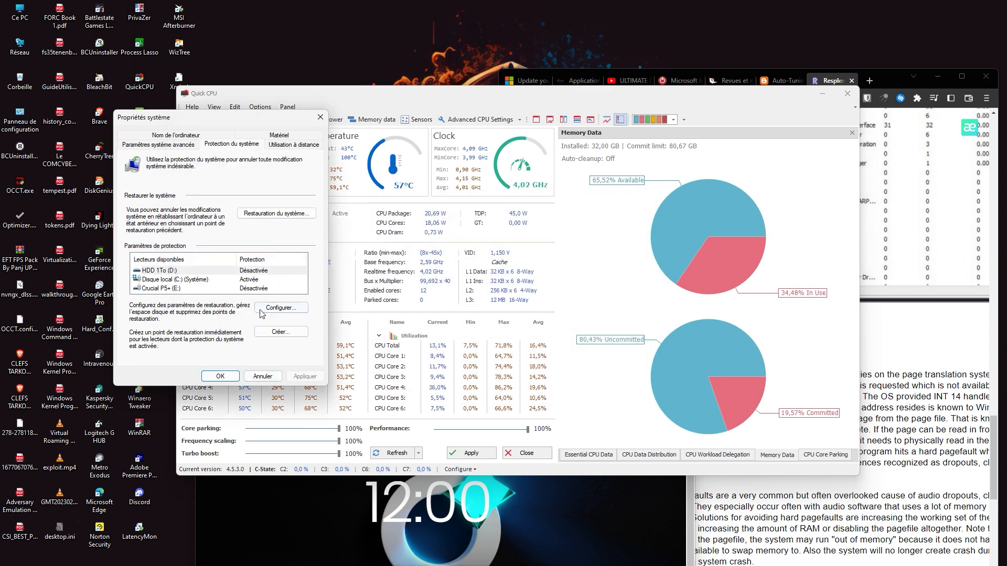
left_click(279, 332)
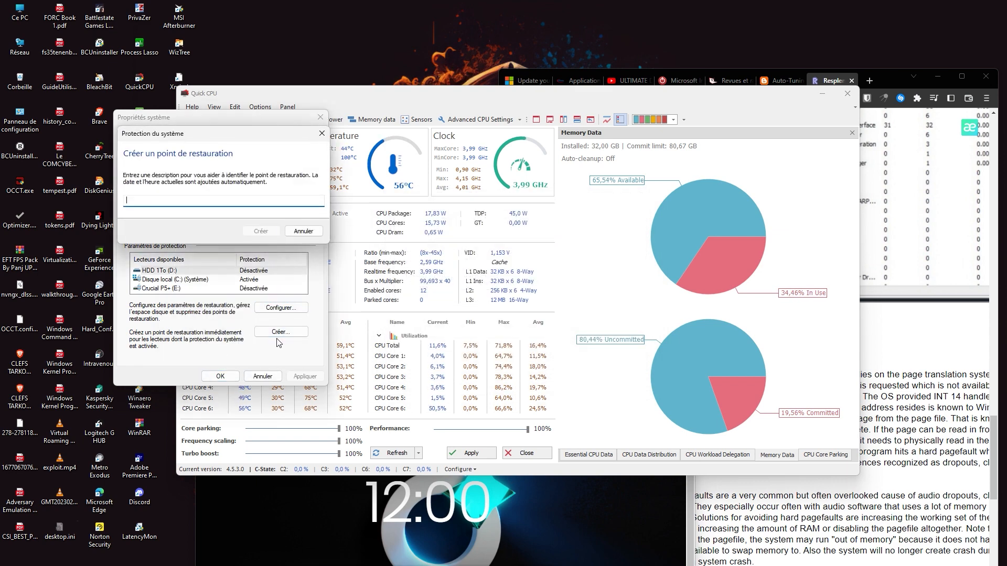
type("propre")
left_click(260, 231)
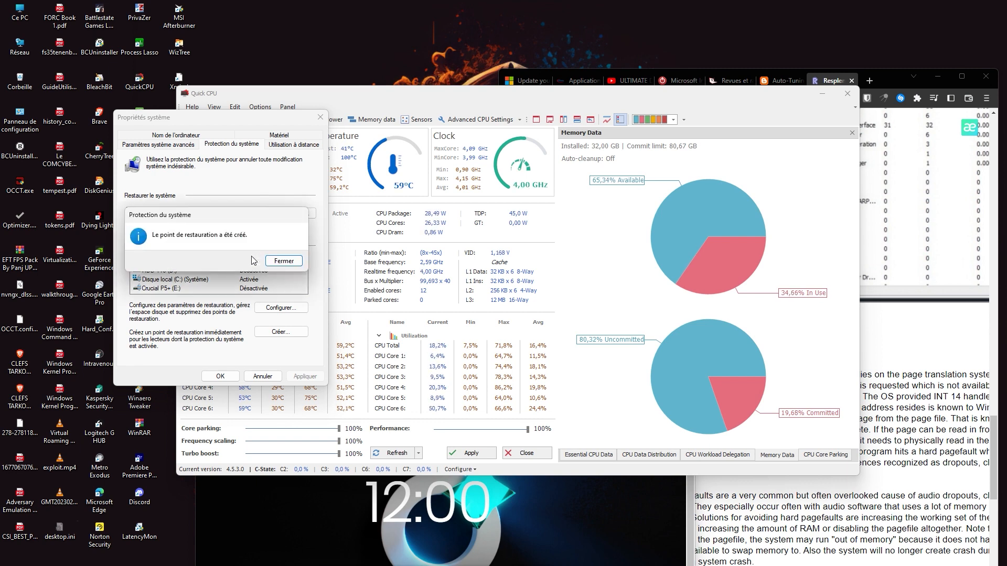
left_click(288, 265)
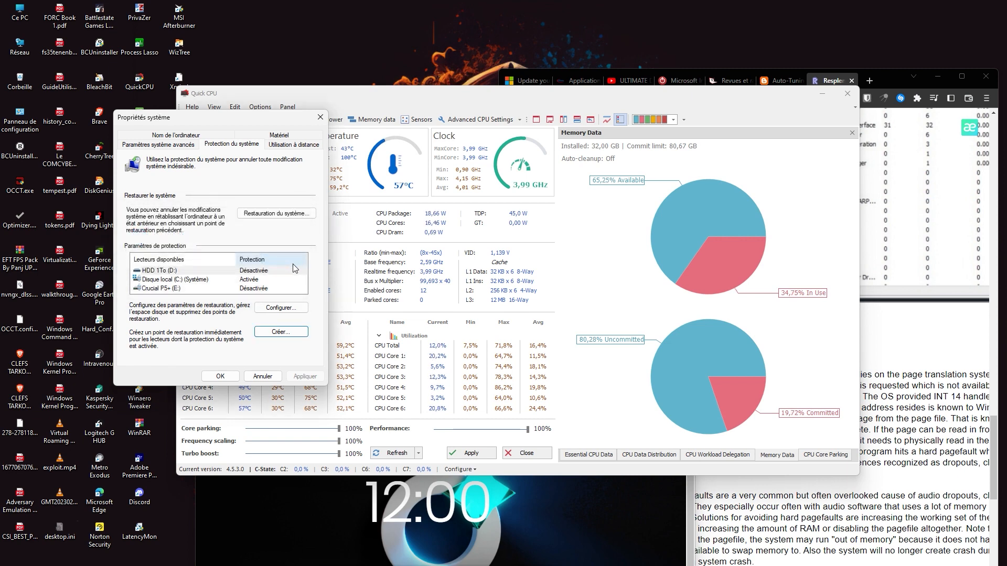
Check the available restore points in the System Restore wizard, leave it without restoring, and close the system properties
left_click(262, 215)
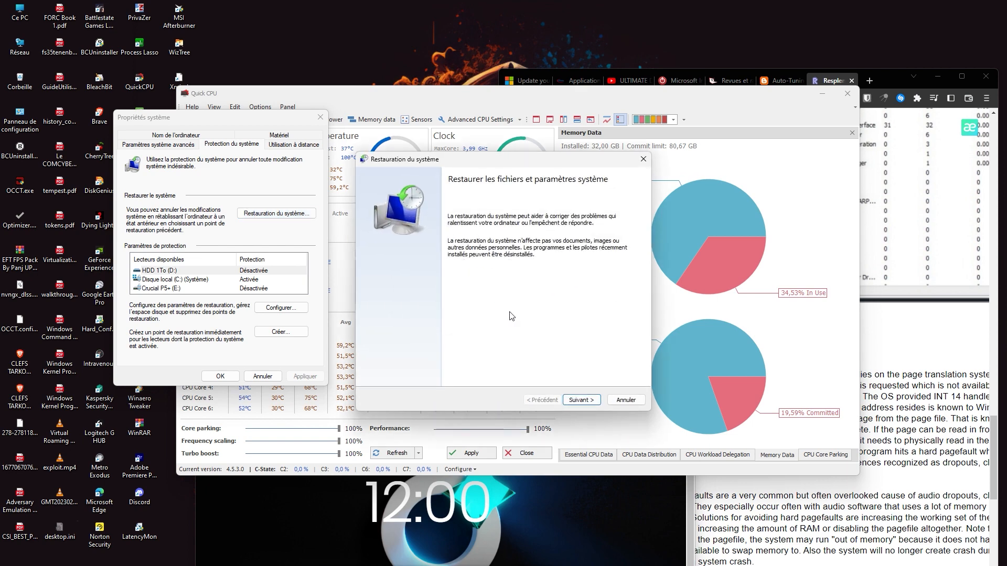
left_click(582, 400)
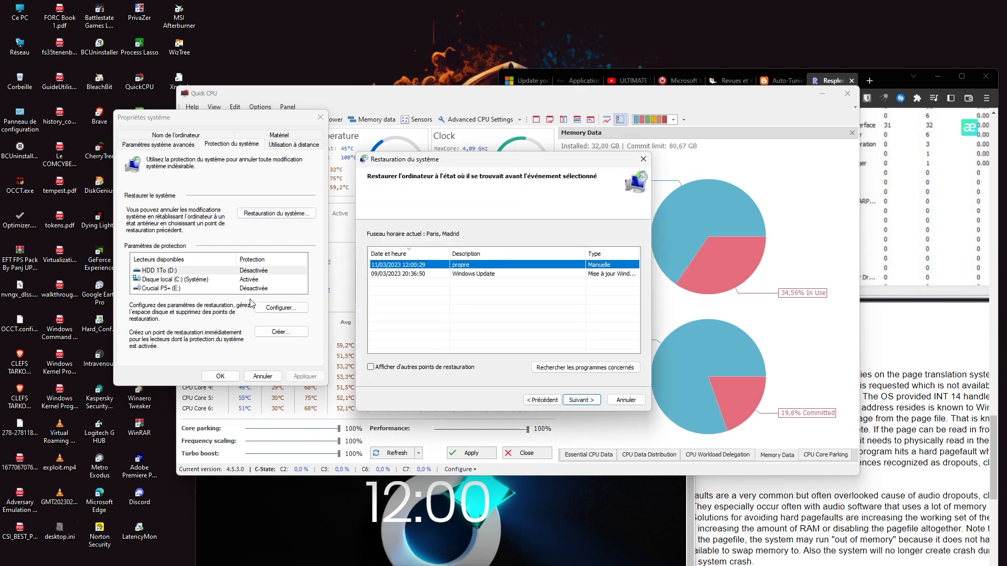
left_click(594, 402)
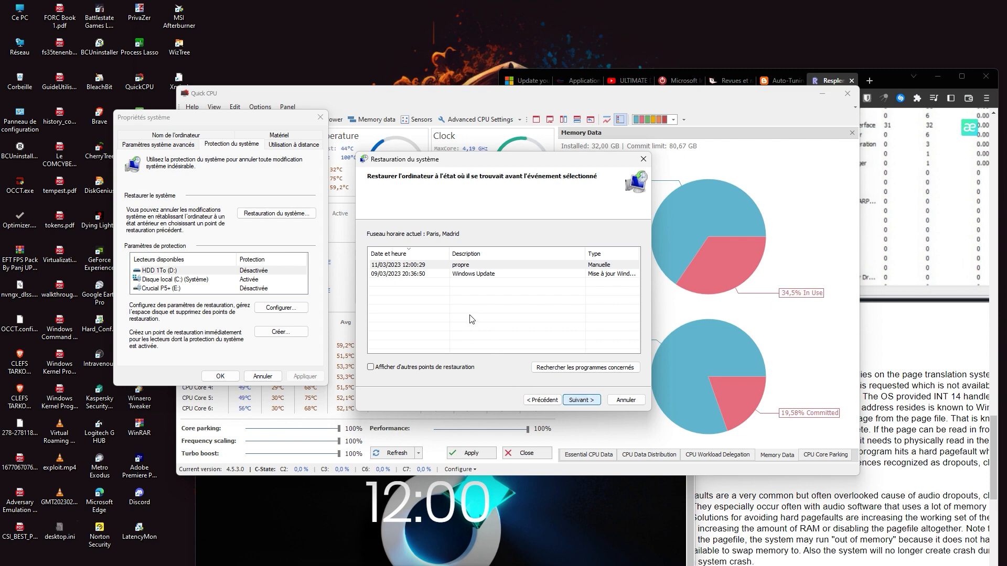
left_click(627, 405)
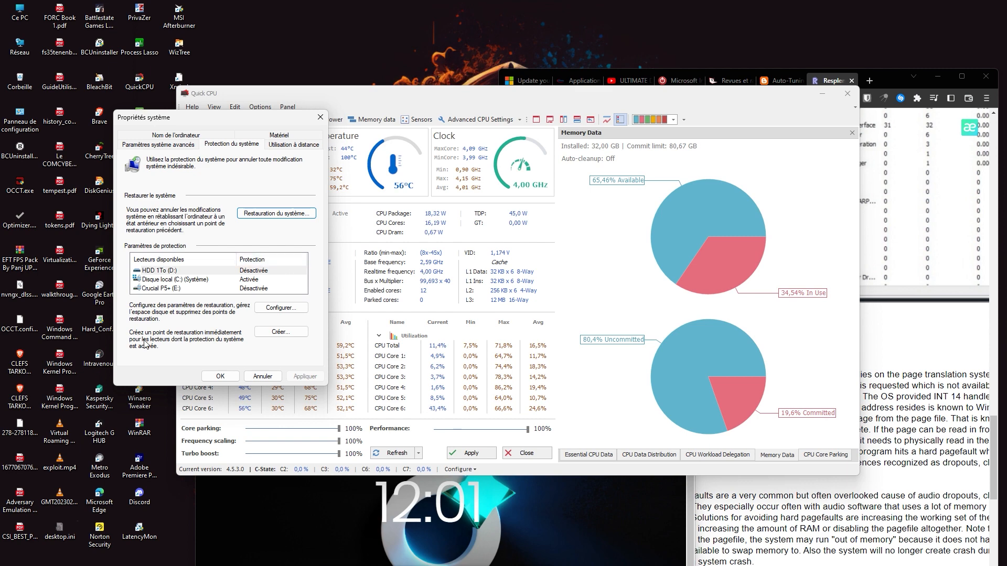
left_click(215, 378)
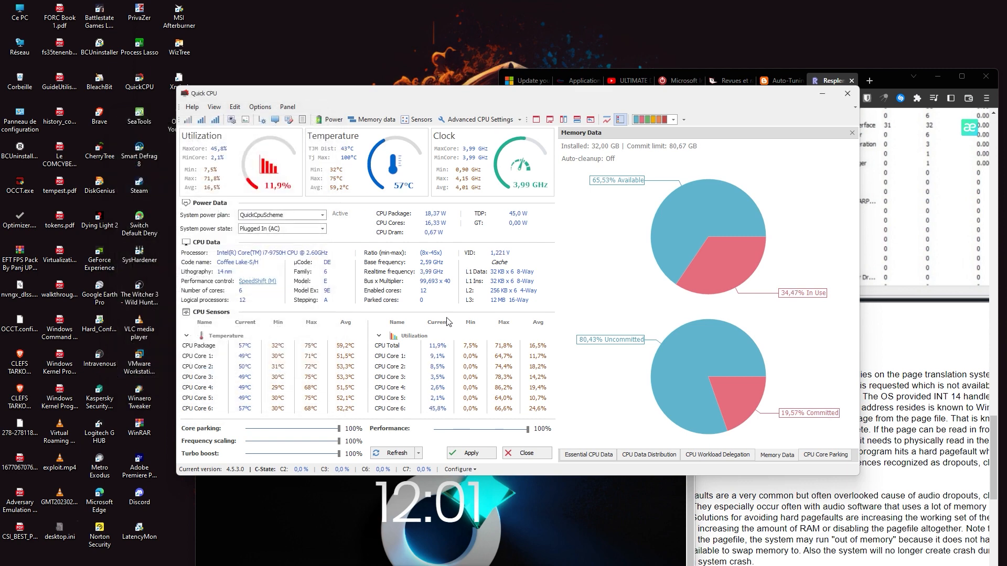
Minimize Quick CPU, open Task Manager and examine the processor's usage and running process count in the performance view
left_click(823, 93)
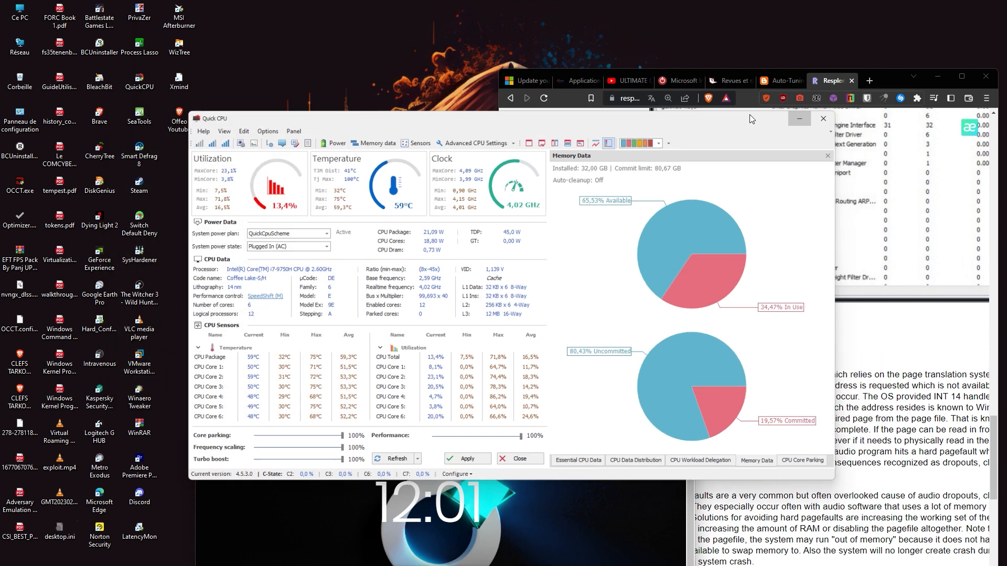
key("ctrl+shift+Escape")
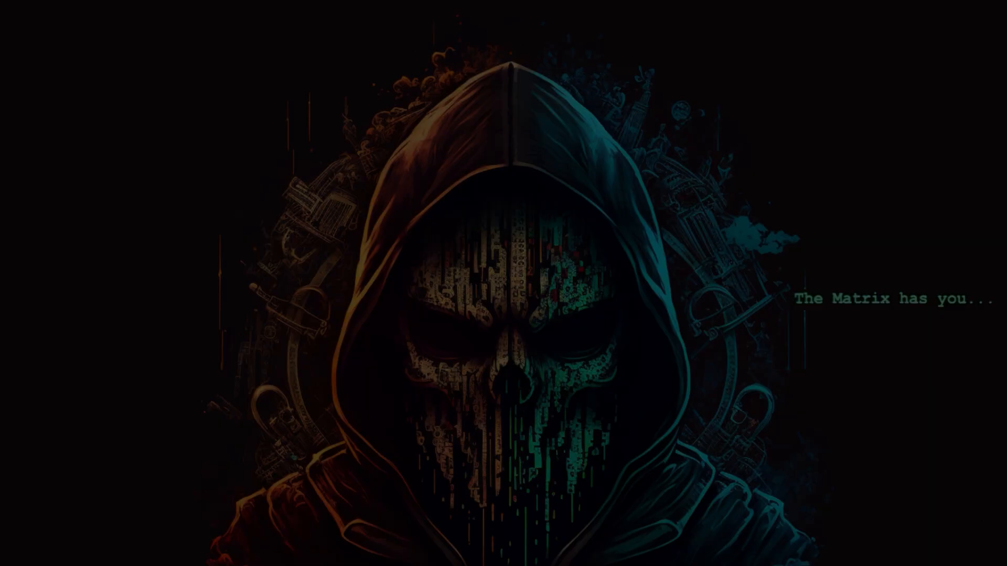
left_click(426, 358)
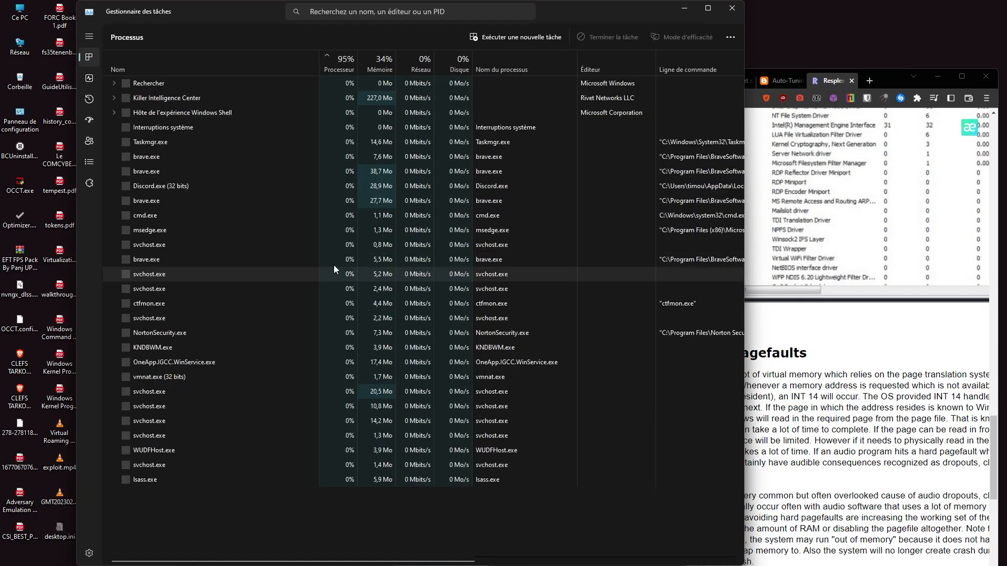
left_click(89, 80)
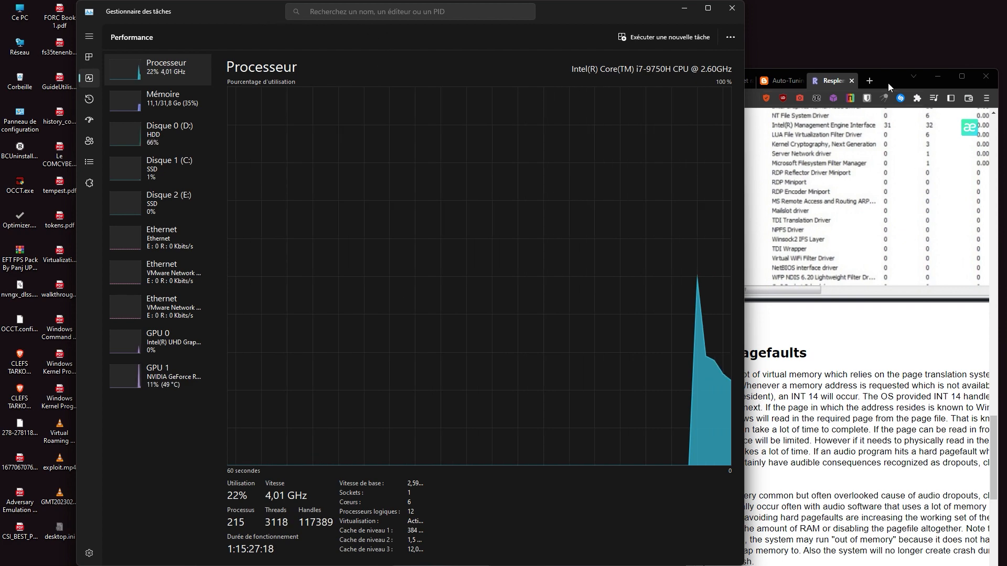
left_click_drag(889, 82, 654, 63)
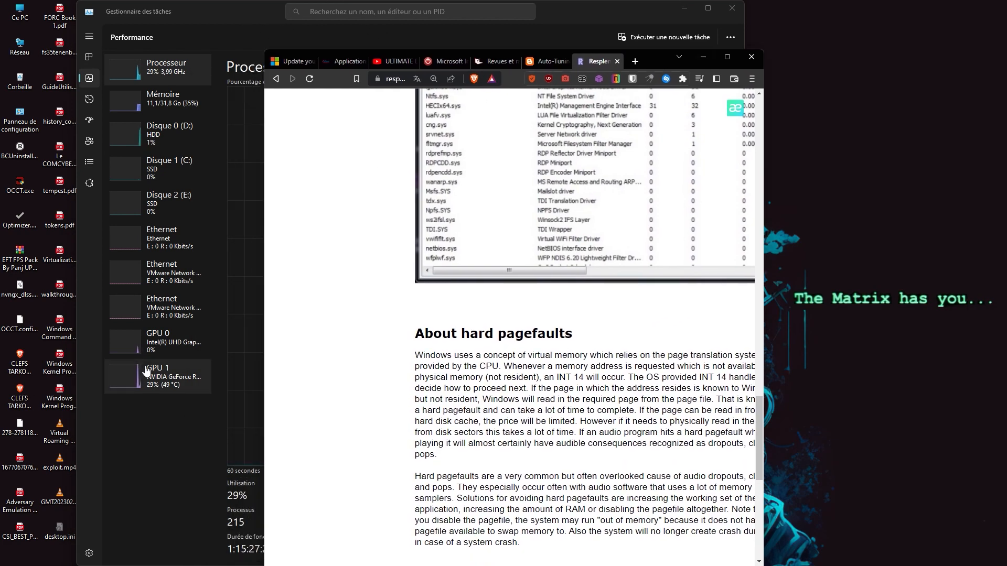
left_click(92, 368)
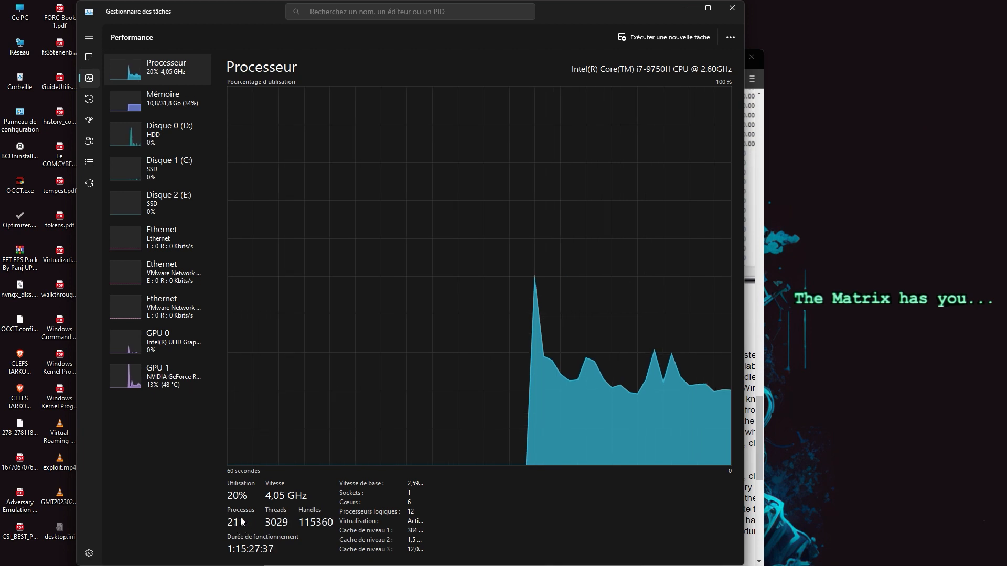
Review the startup applications and the services list sorted by status in Task Manager
left_click(87, 123)
left_click(200, 99)
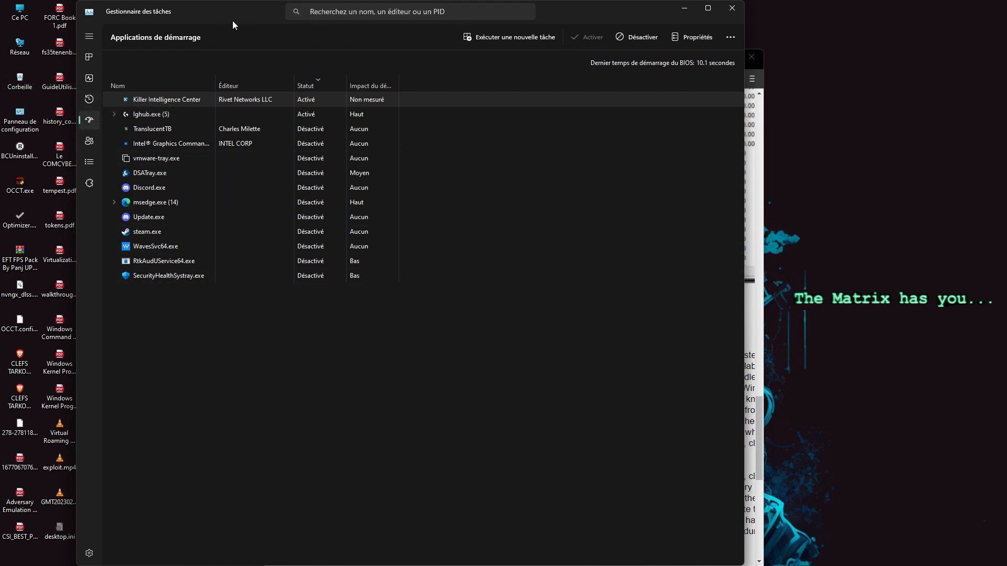
left_click_drag(234, 25, 334, 37)
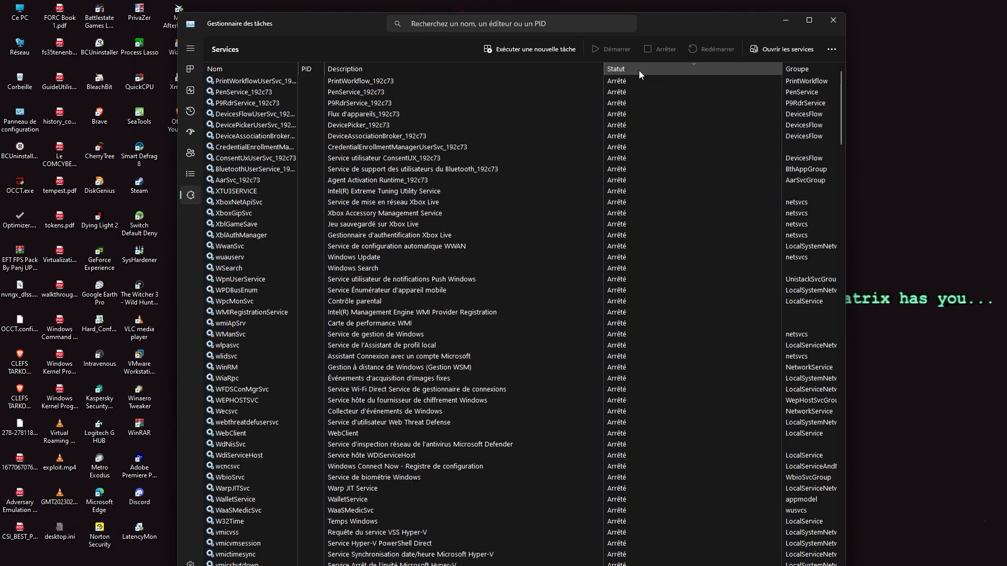
scroll(640, 84, "down", 6)
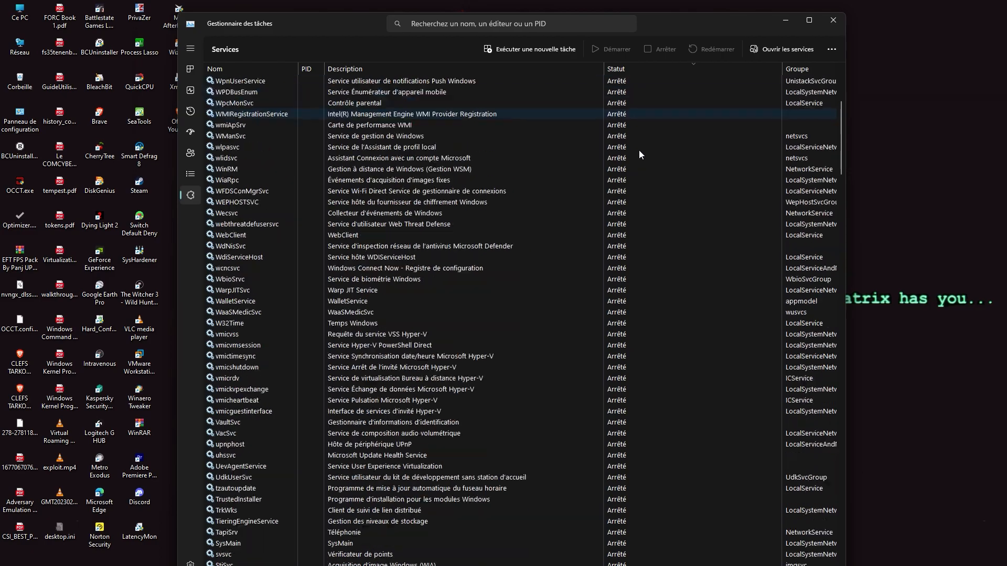
scroll(639, 152, "down", 20)
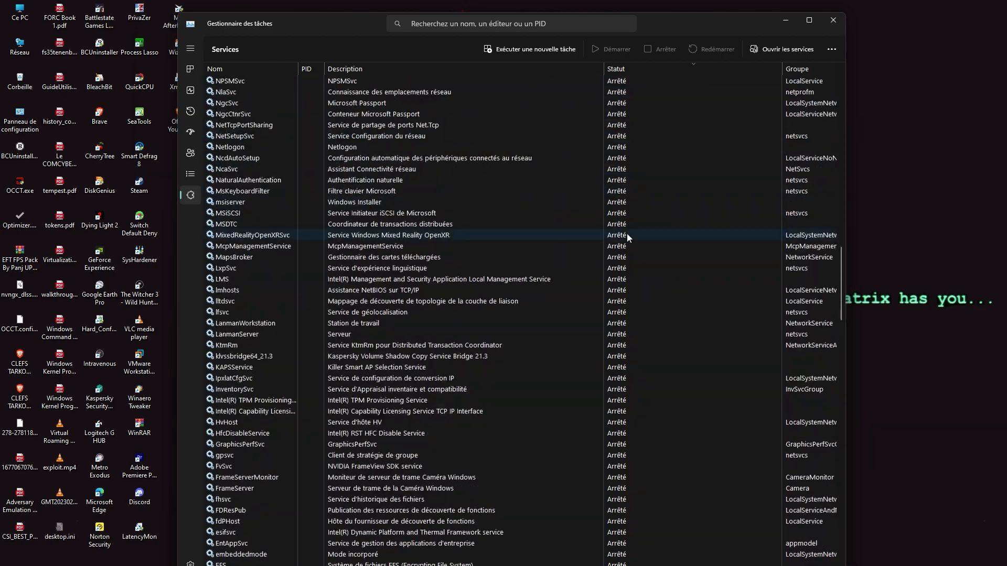
Examine the services that are running in the status-sorted list, through to its end
scroll(628, 234, "down", 20)
scroll(407, 226, "down", 5)
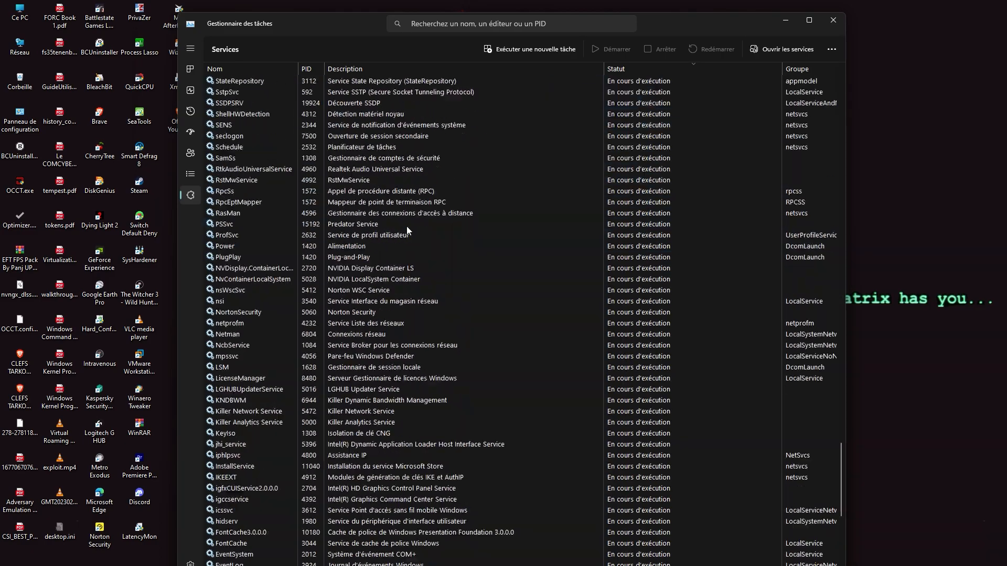
scroll(407, 225, "down", 9)
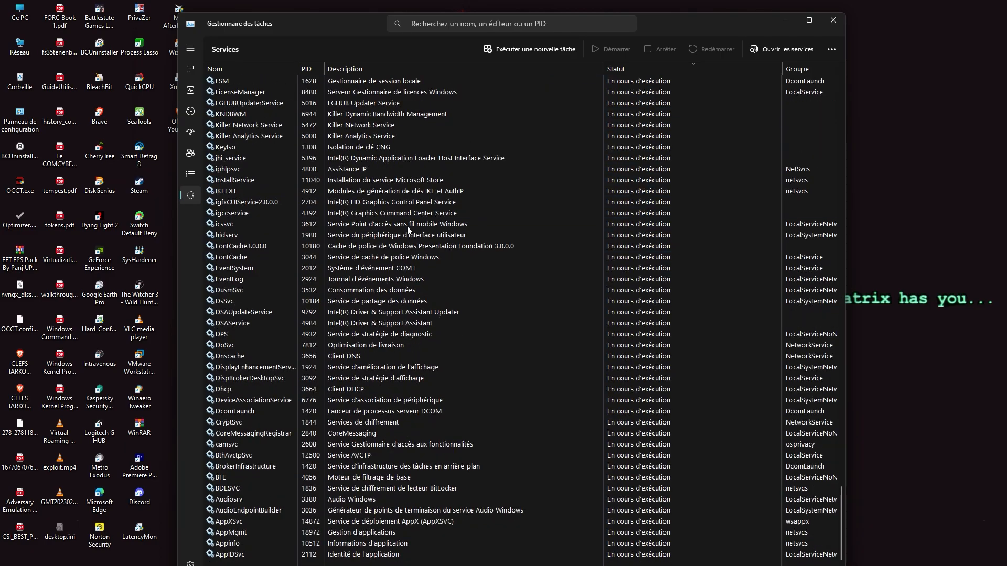
Maximize Task Manager to examine the processor's performance graph and statistics, and restore the window to its smaller size
double_click(330, 22)
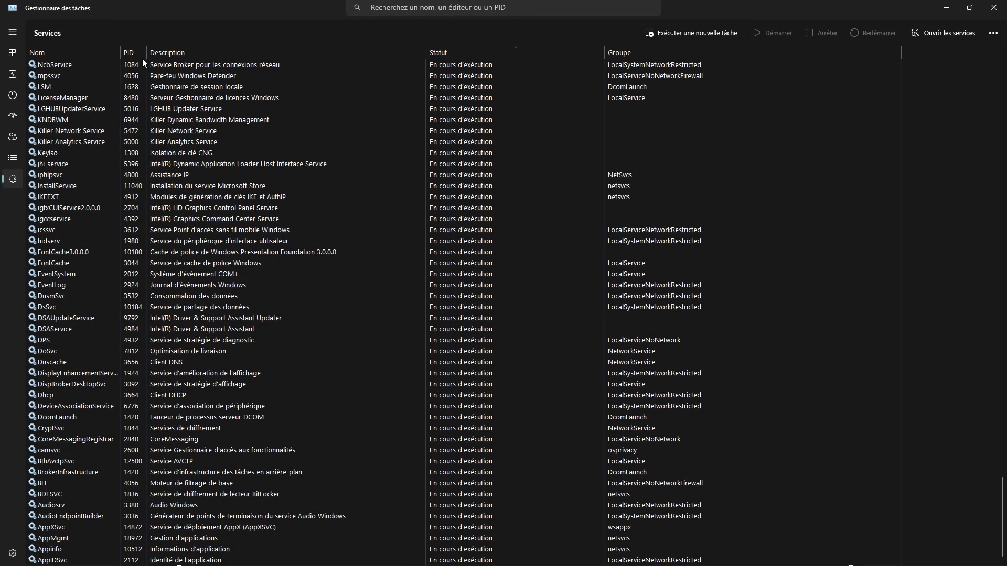
left_click(18, 77)
mouse_move(508, 561)
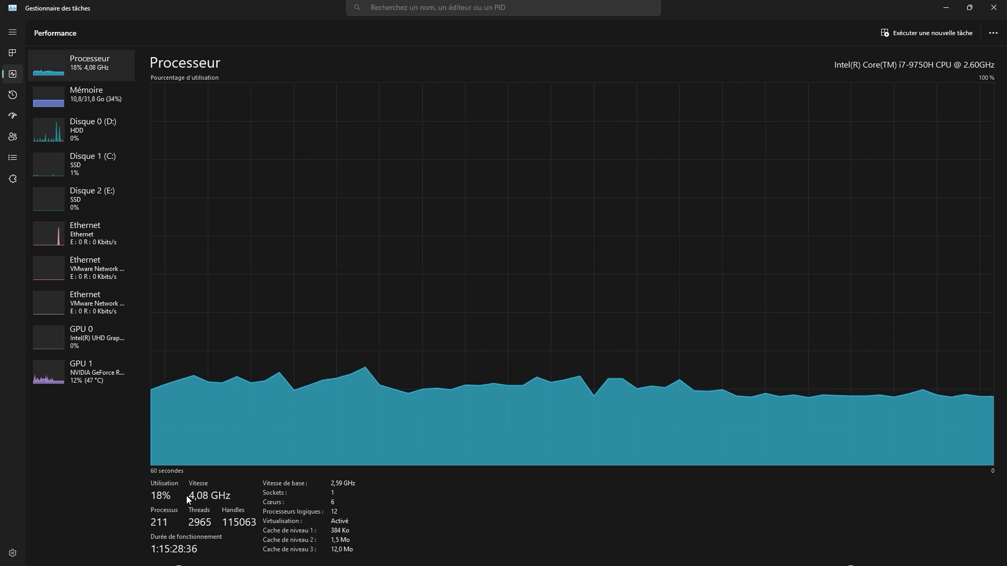
left_click_drag(257, 5, 436, 47)
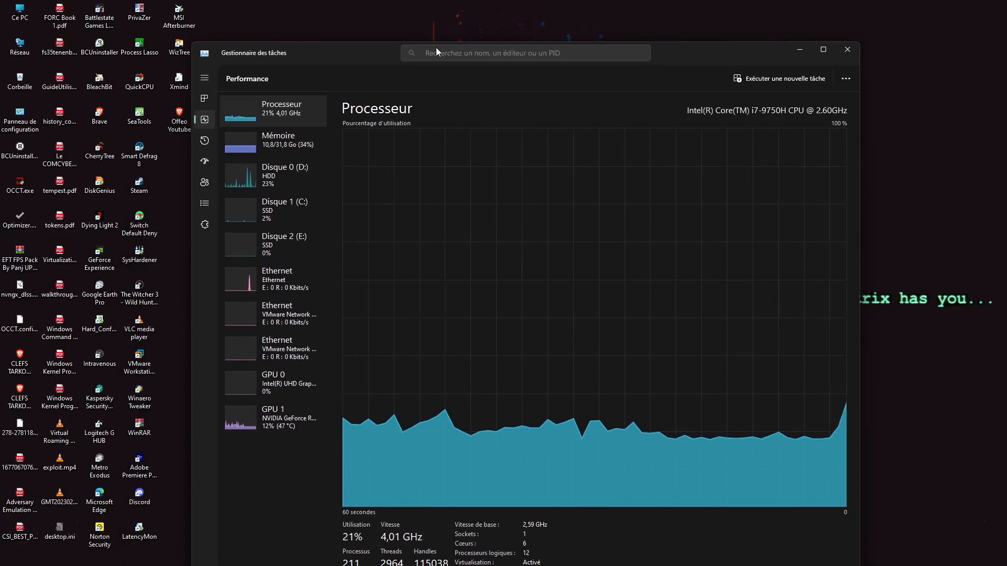
Sort the processes by processor usage in descending order and examine the heaviest ones, then reverse the sort order
left_click(205, 98)
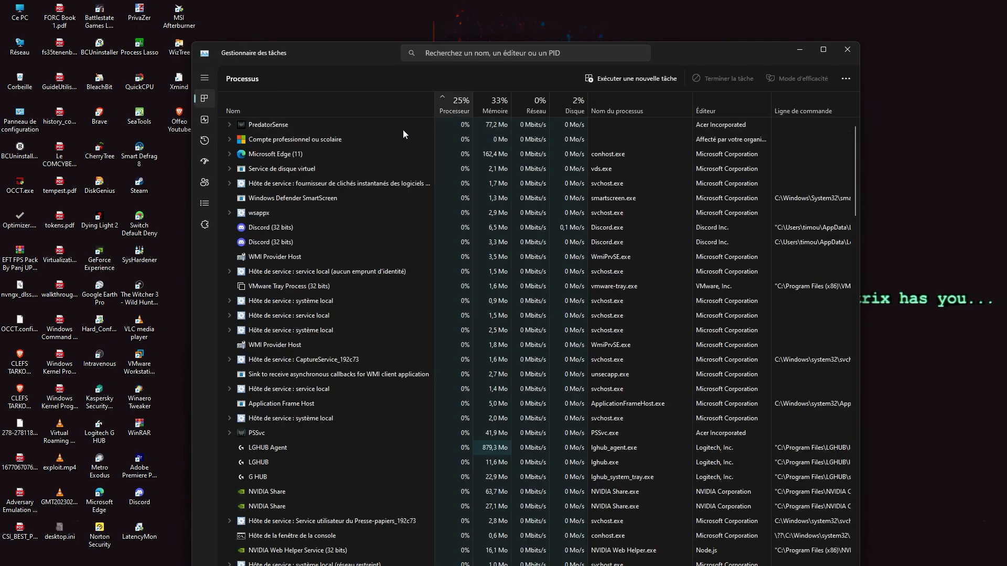
left_click(438, 111)
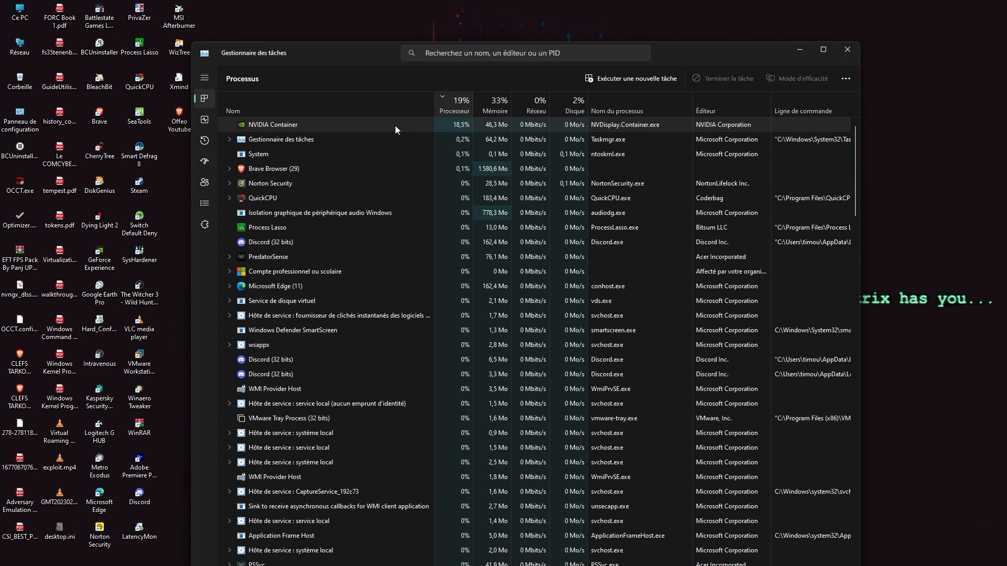
left_click(457, 106)
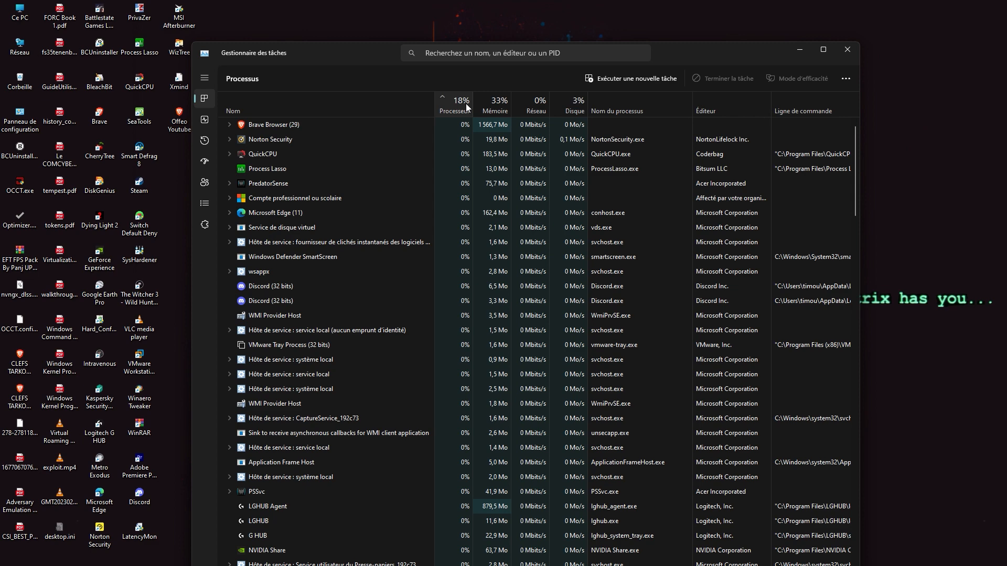
Minimize Task Manager, switch to the LatencyMon page in the browser and open the Home Edition downloads page
left_click(797, 46)
double_click(652, 65)
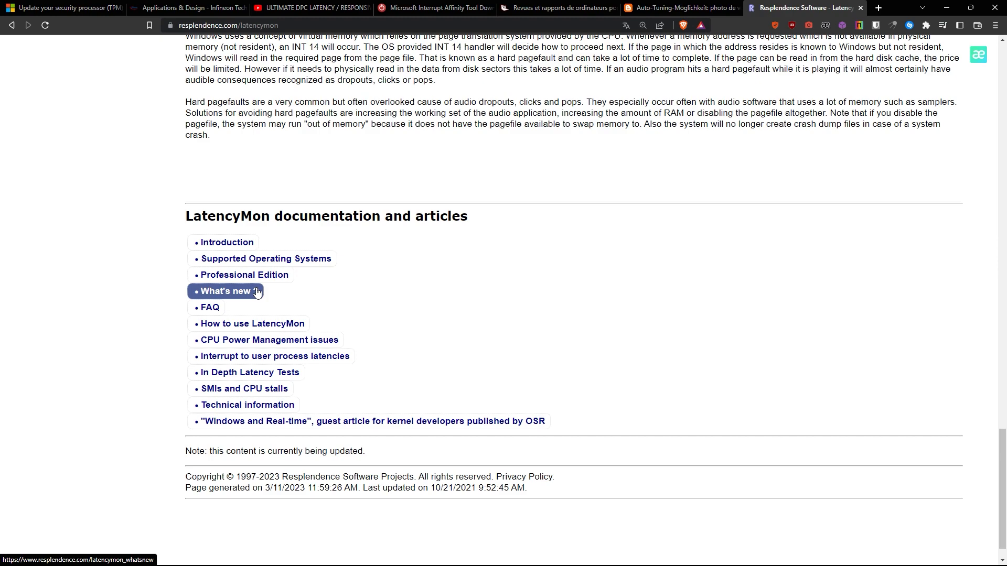
scroll(551, 257, "up", 20)
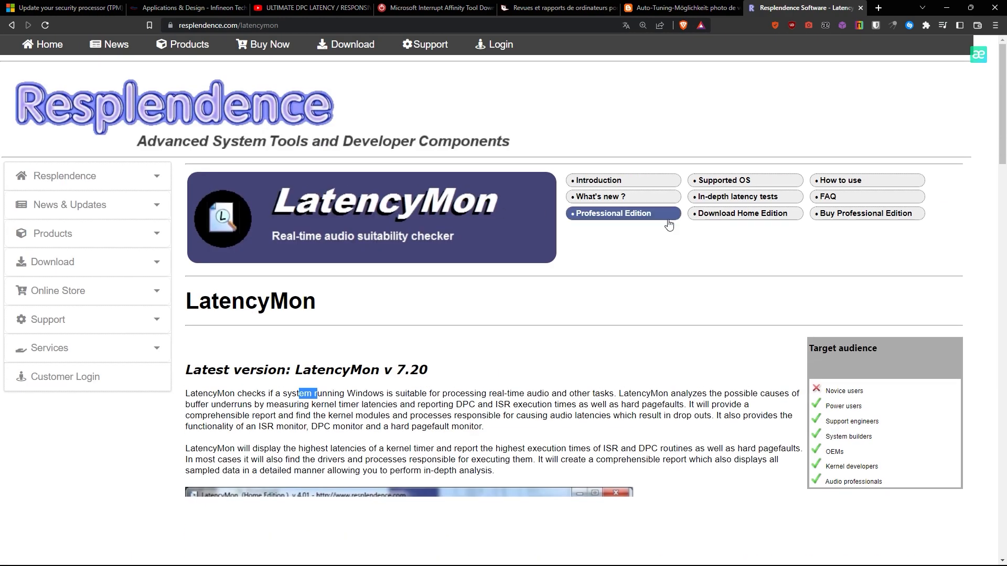
left_click(728, 211)
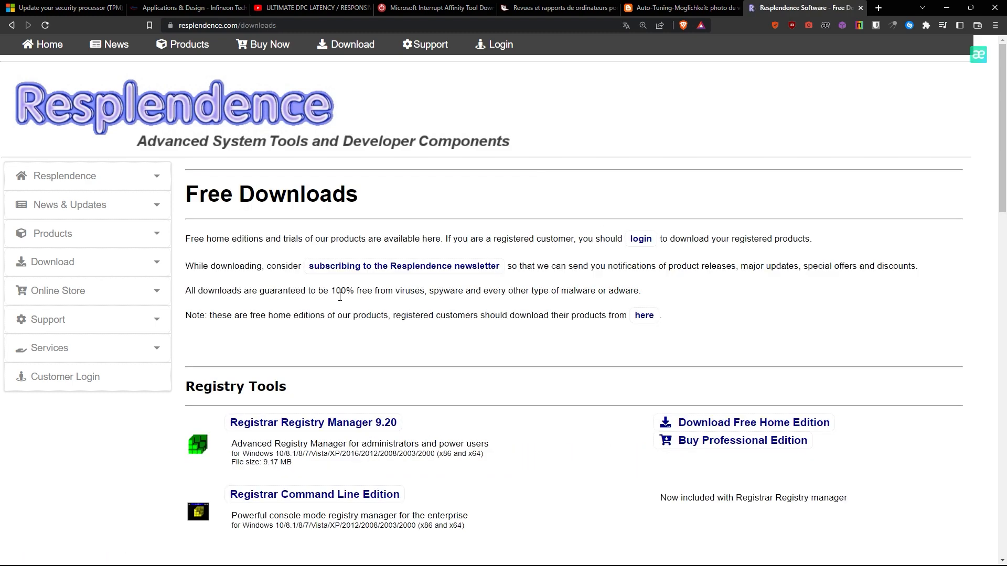
Download the free Home Edition of LatencyMon 7.20 and complete its setup with Launch LatencyMon enabled
scroll(402, 254, "down", 10)
scroll(402, 254, "down", 9)
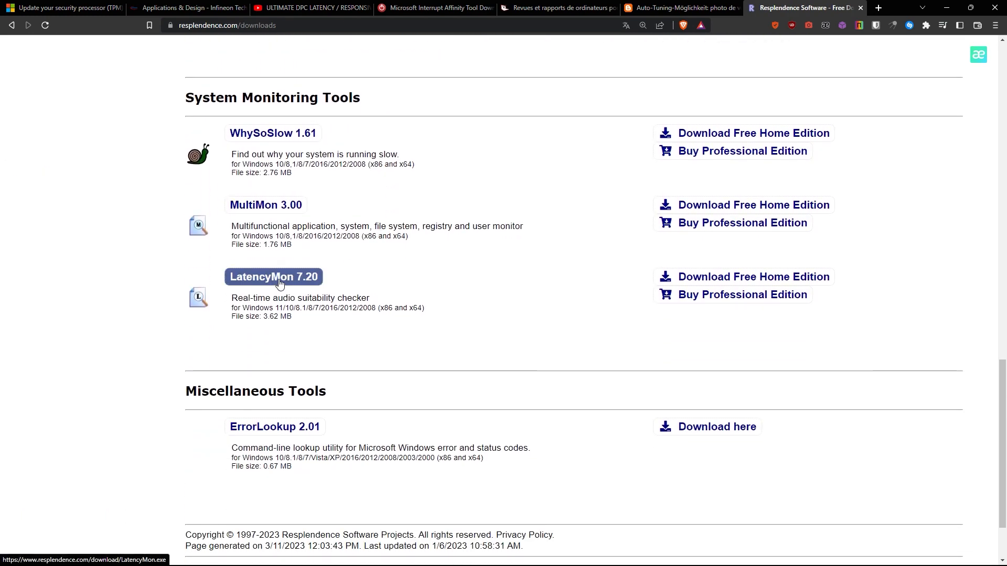
left_click_drag(279, 284, 537, 310)
left_click(730, 277)
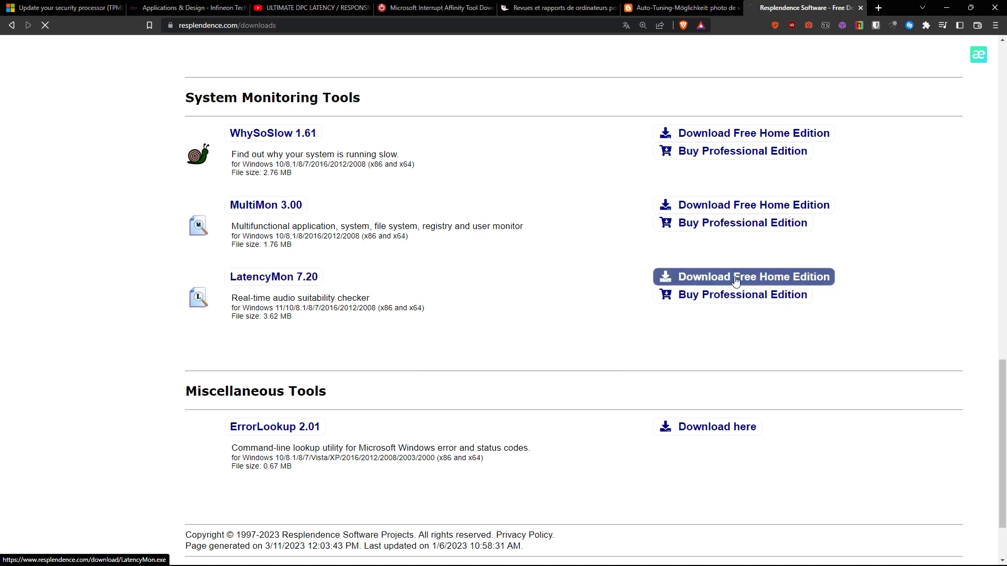
left_click(429, 266)
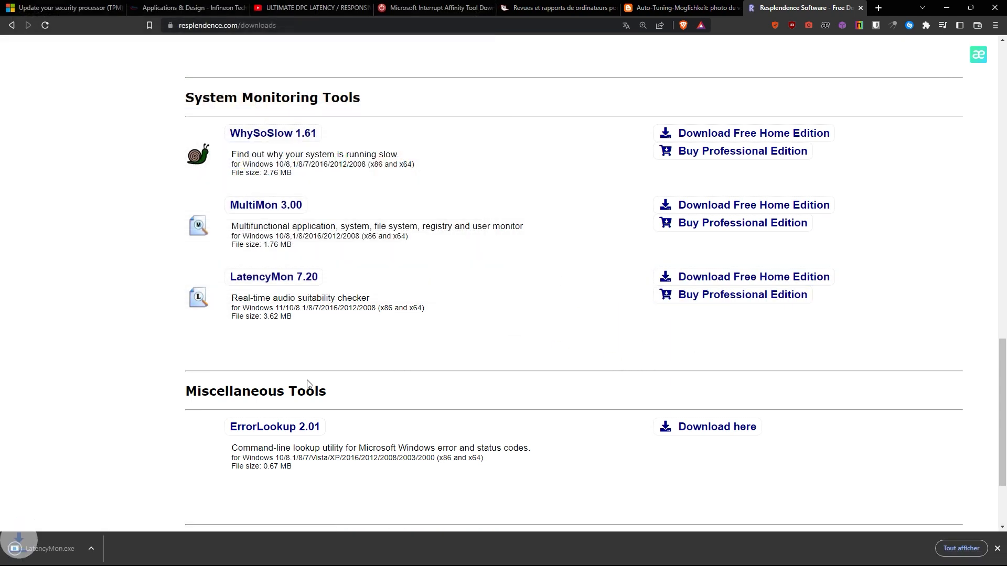
left_click(70, 546)
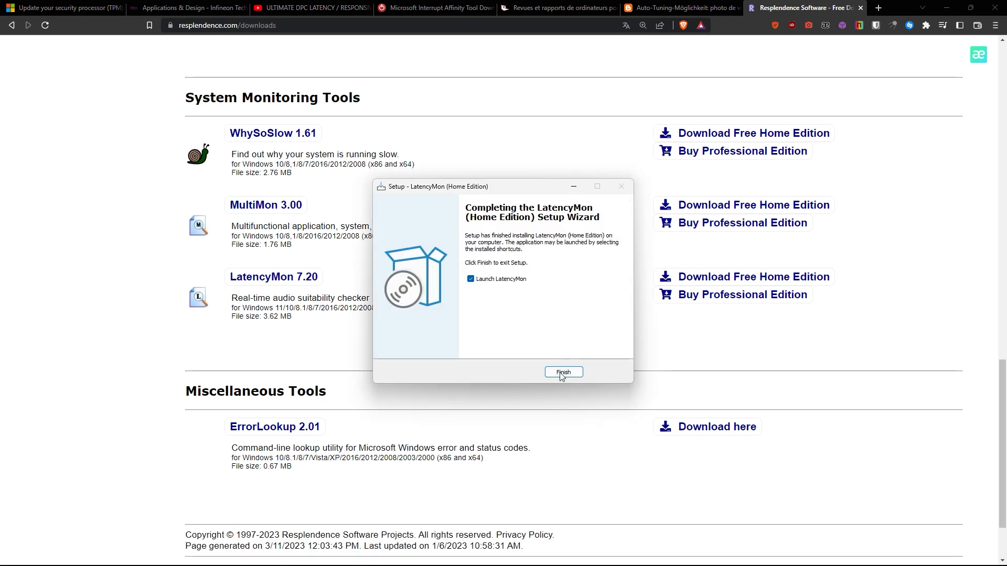
left_click(561, 373)
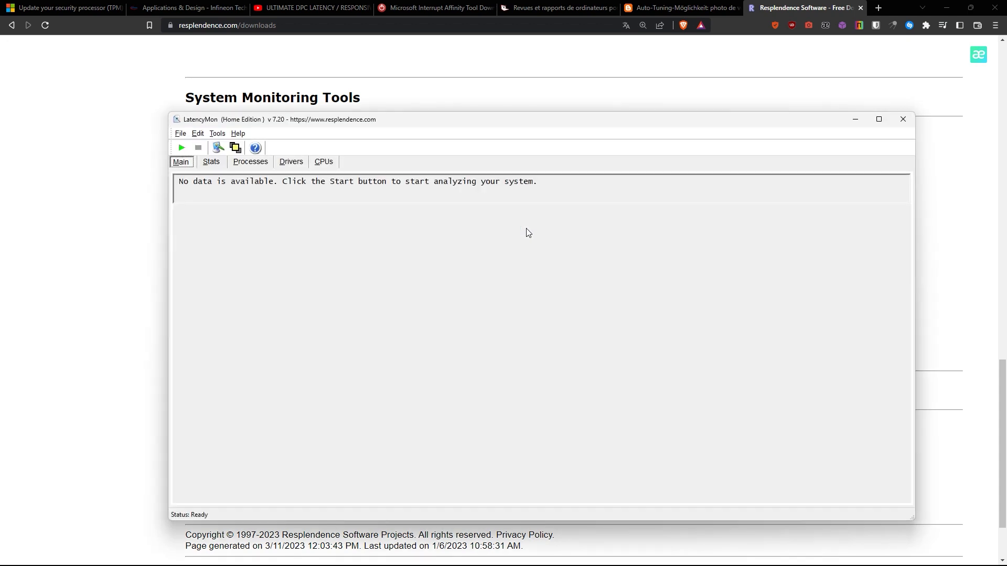
Look through LatencyMon's Stats, Processes, Drivers and CPUs views before any analysis is run
left_click(210, 163)
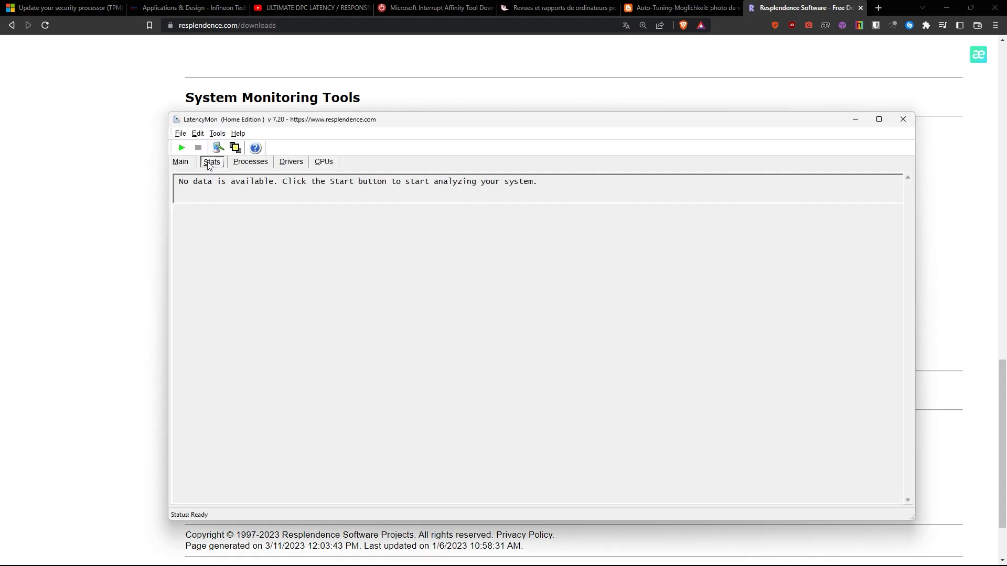
left_click(236, 165)
left_click(292, 165)
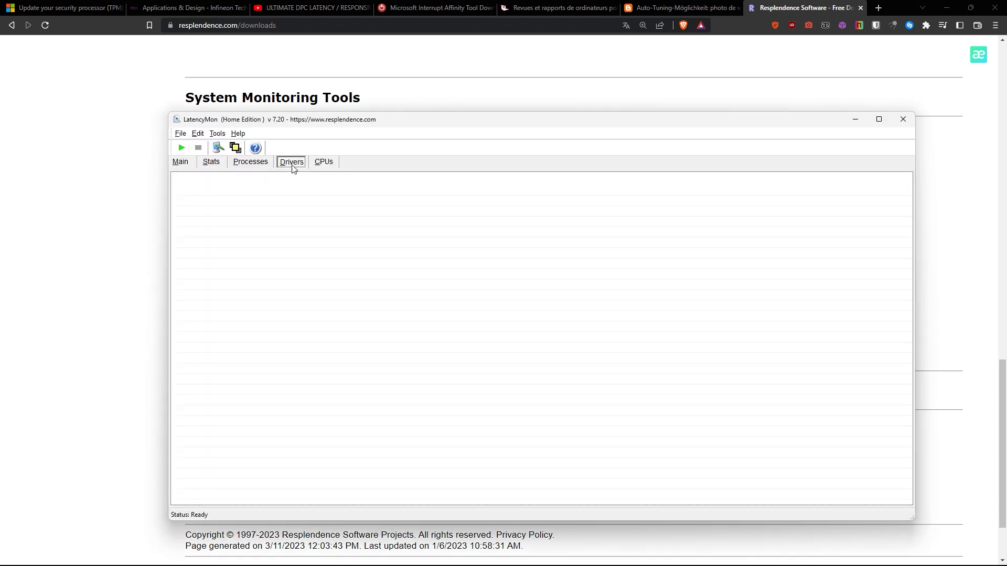
left_click(323, 164)
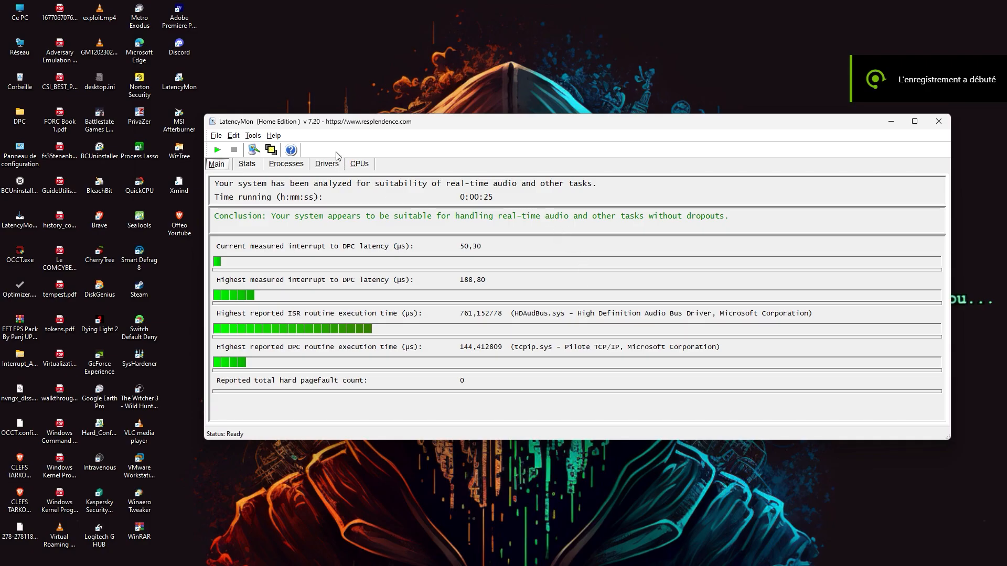
Set the general latency measuring method to Interrupt to DPC latency in LatencyMon's options
left_click(253, 136)
left_click(258, 159)
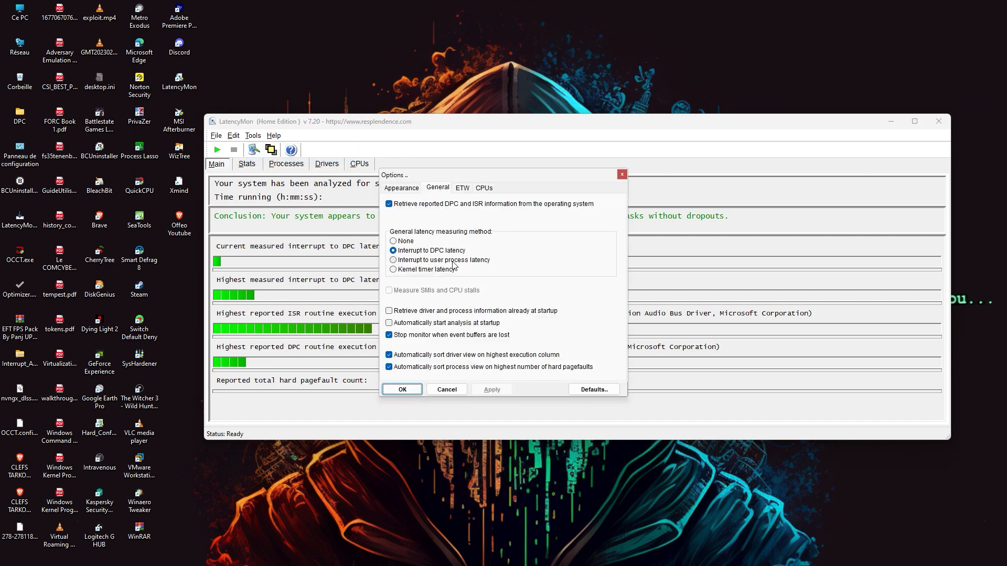
left_click(440, 251)
left_click(413, 394)
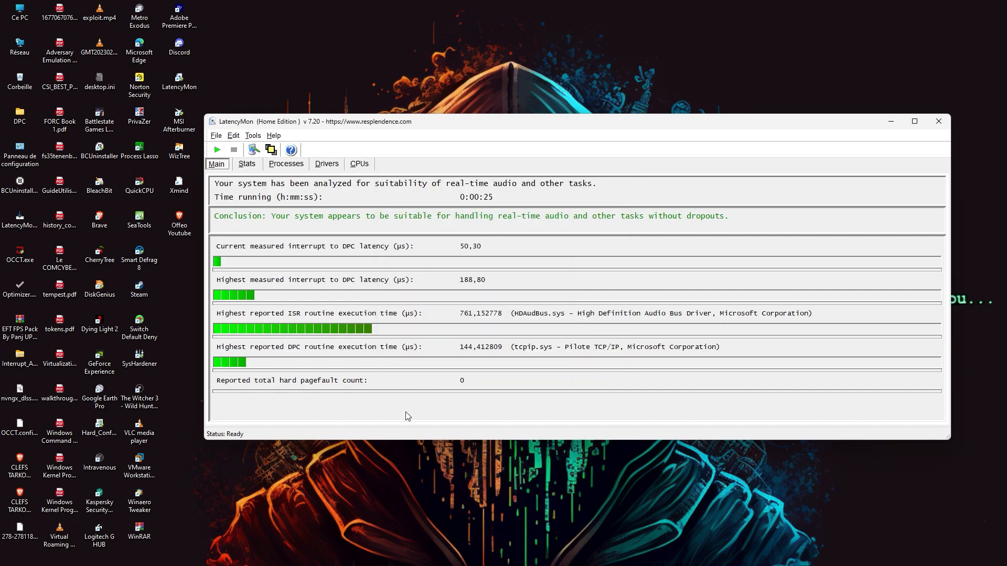
Check the processor's performance in Task Manager and return to LatencyMon's main view
key("ctrl+shift+Escape")
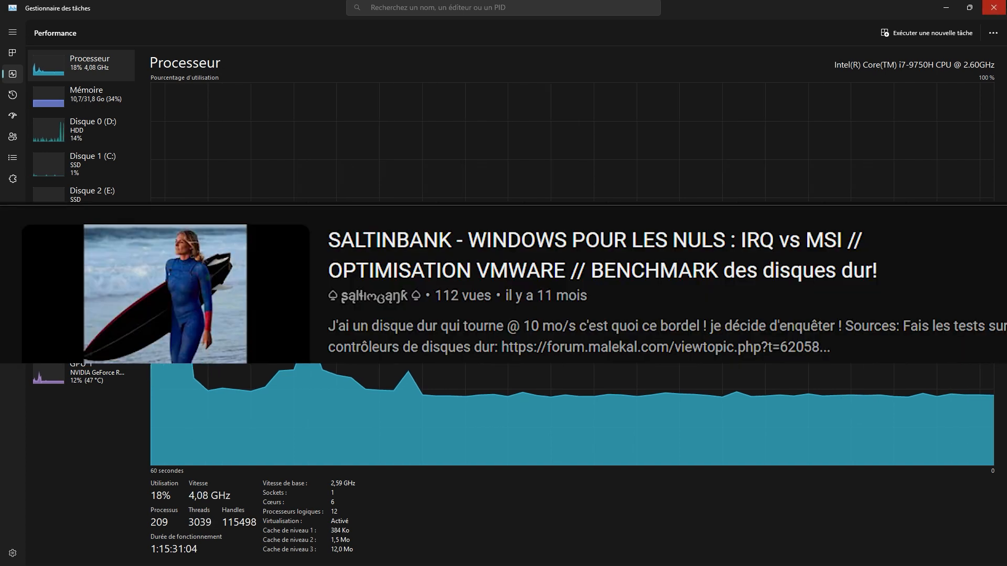
left_click(993, 7)
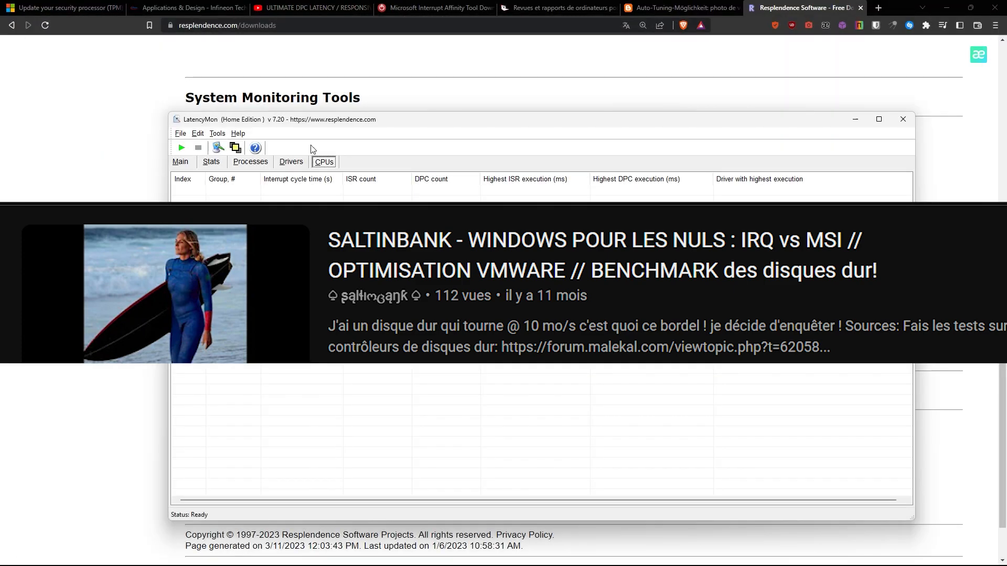
left_click(180, 162)
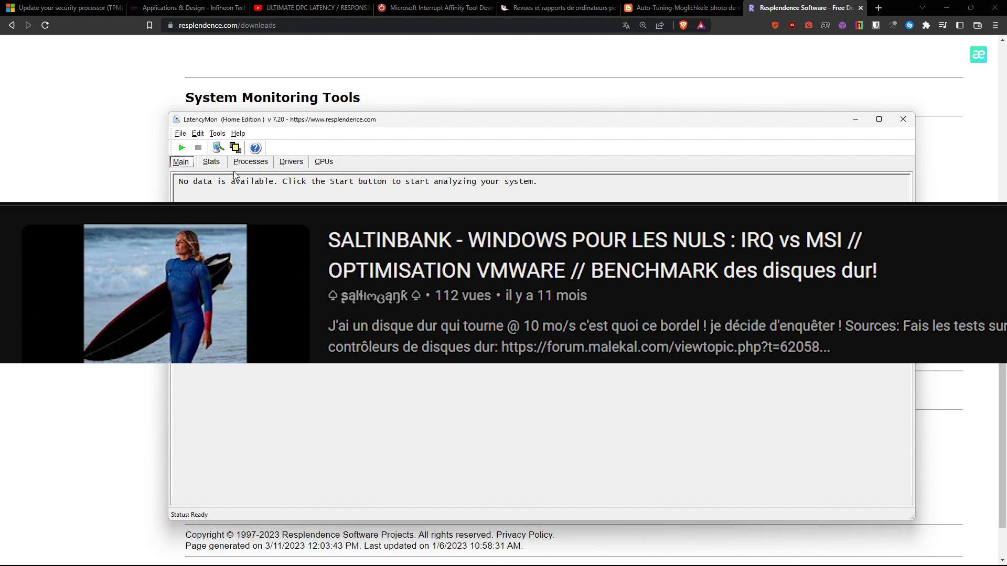
Open the Control Panel and check the G903 LIGHTSPEED mouse's DPI sensitivity and report rate in Logitech G HUB, then close G HUB
left_click(63, 554)
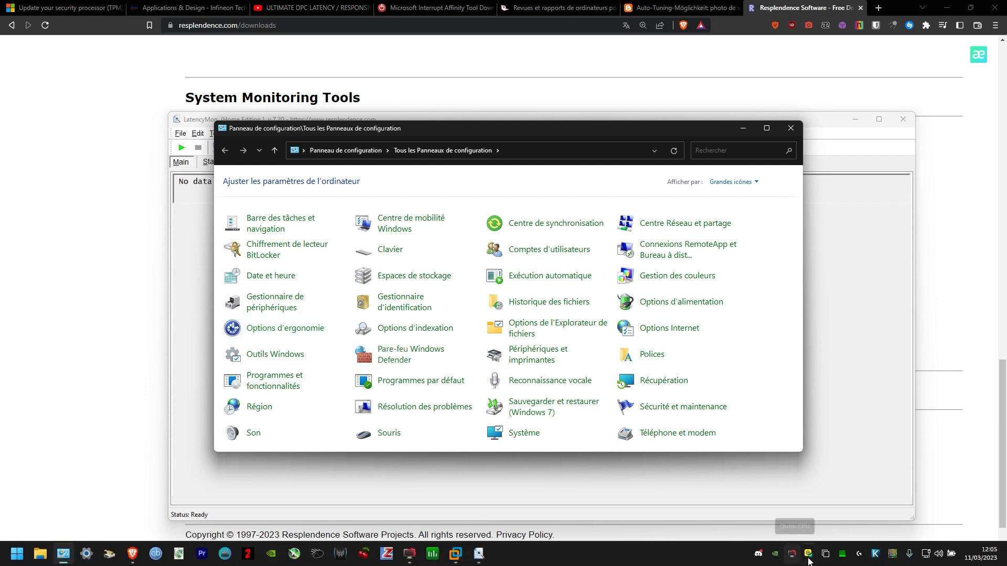
left_click(859, 553)
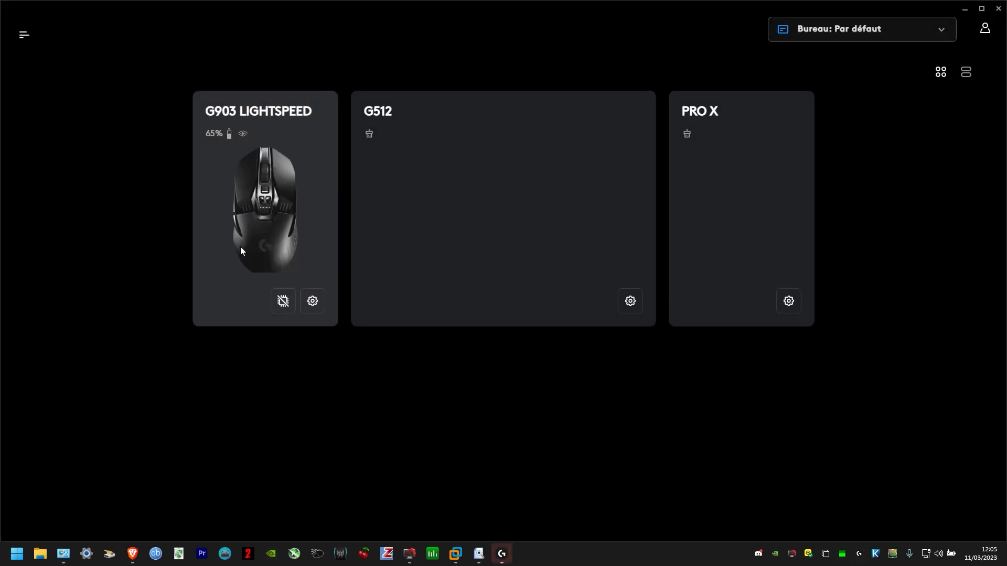
left_click(252, 207)
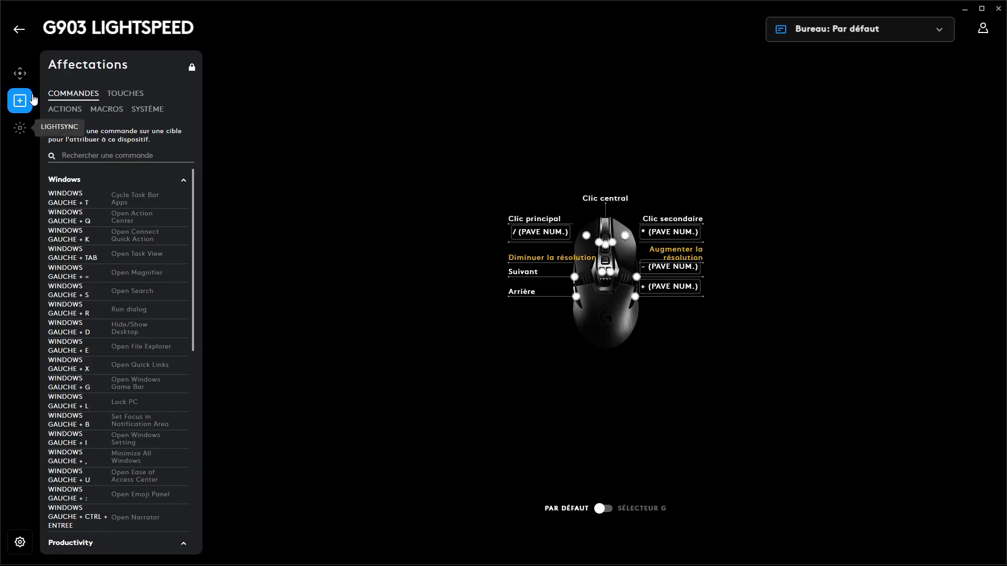
left_click(18, 71)
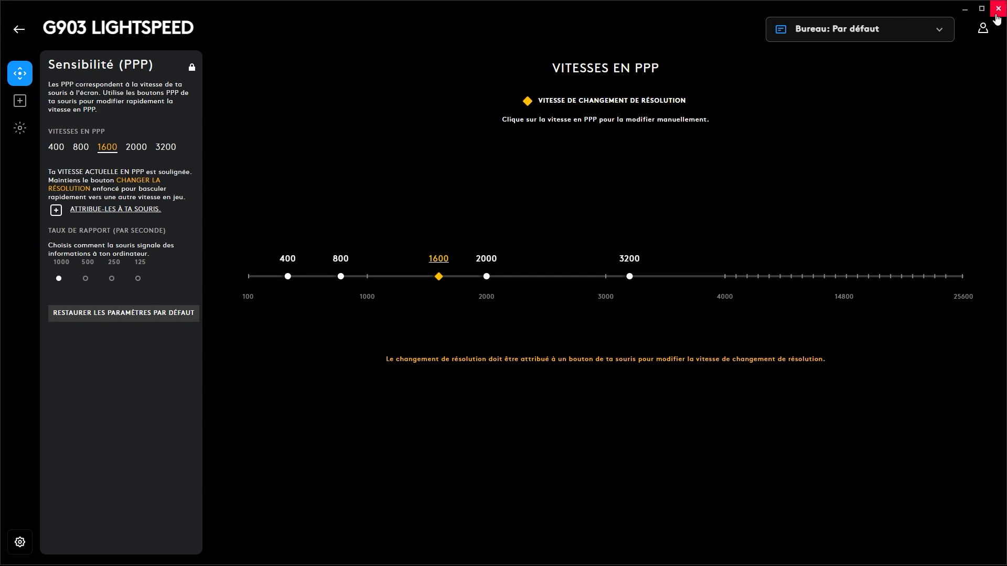
left_click(997, 16)
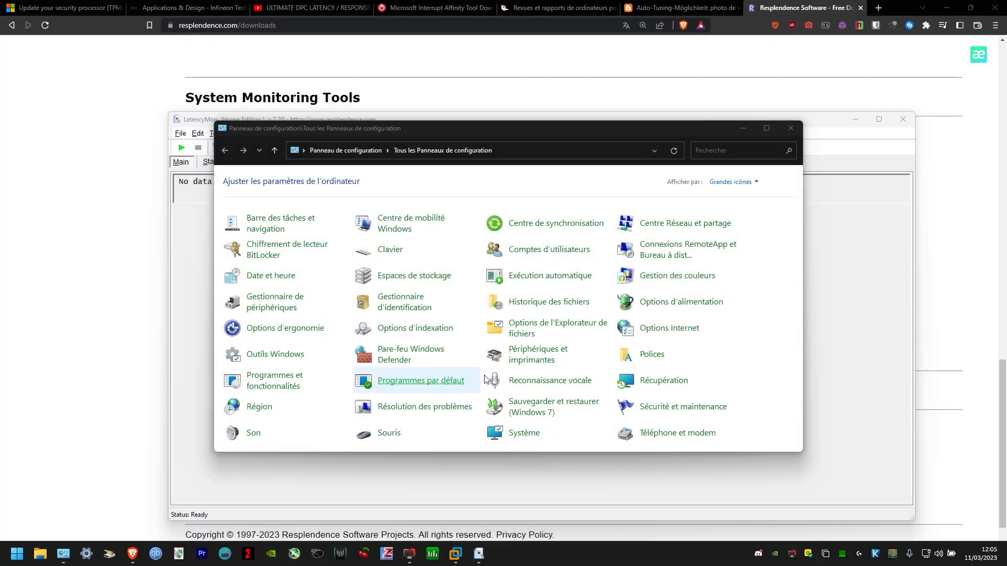
Return to LatencyMon and start analyzing the system from its main view
left_click(171, 288)
left_click(336, 162)
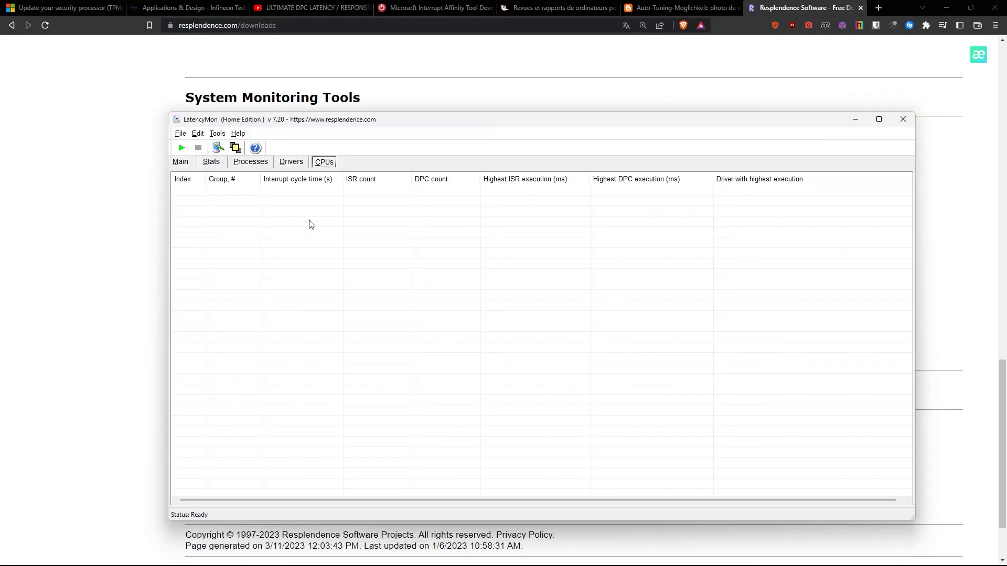
left_click(181, 162)
left_click(181, 149)
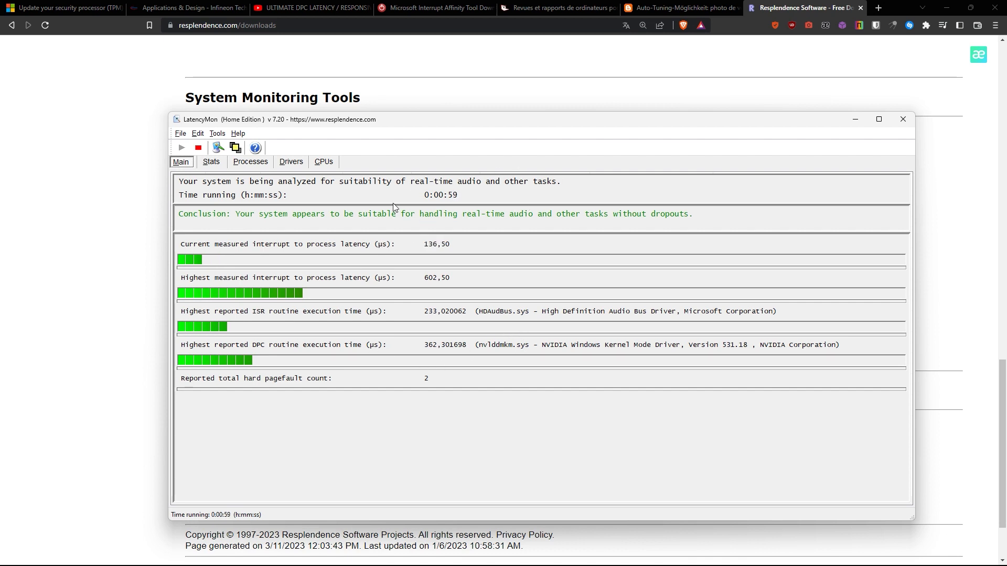
Sort LatencyMon's per-CPU results by highest DPC execution in descending order and examine the driver with the highest execution for each CPU
left_click(318, 164)
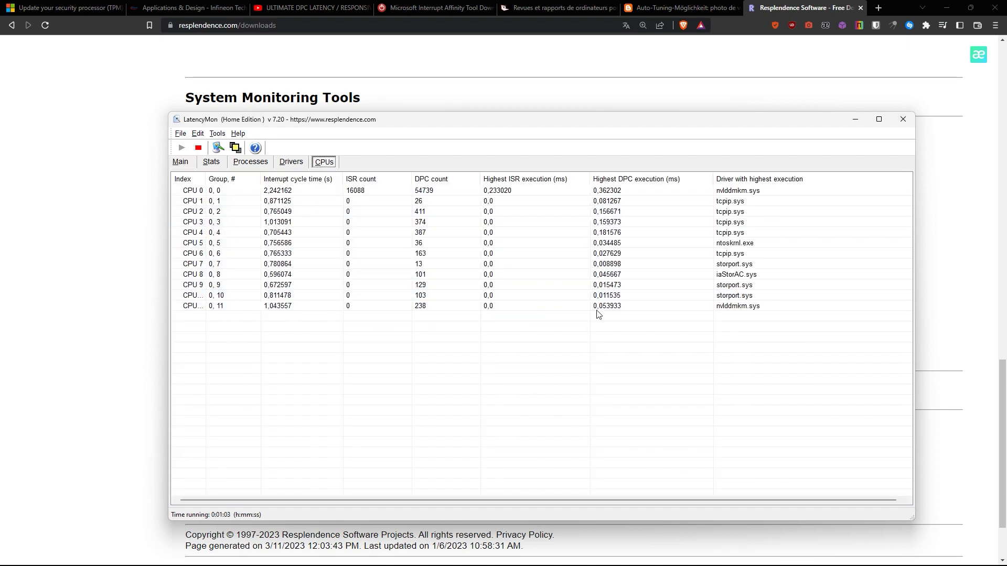
left_click(618, 181)
left_click(619, 181)
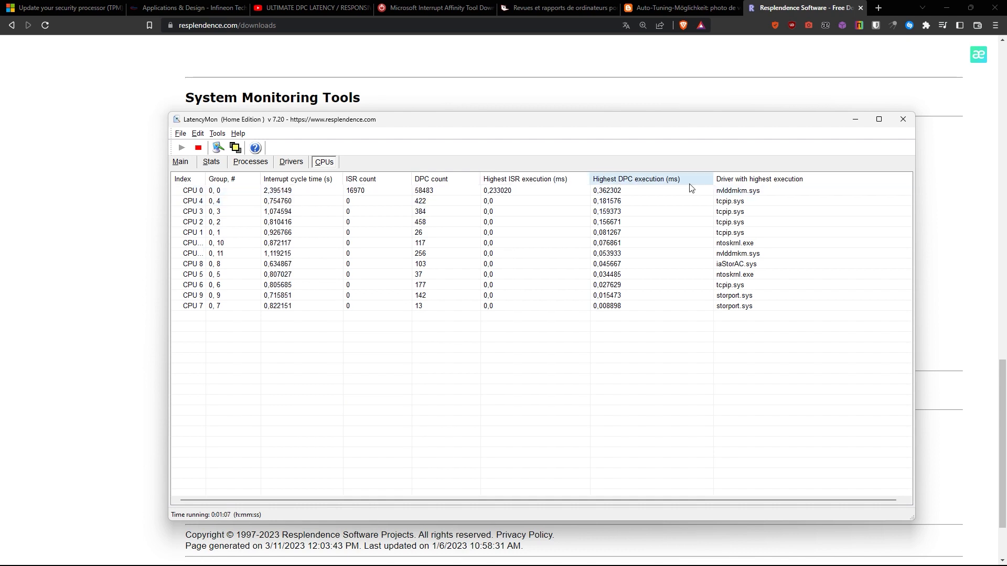
left_click(637, 192)
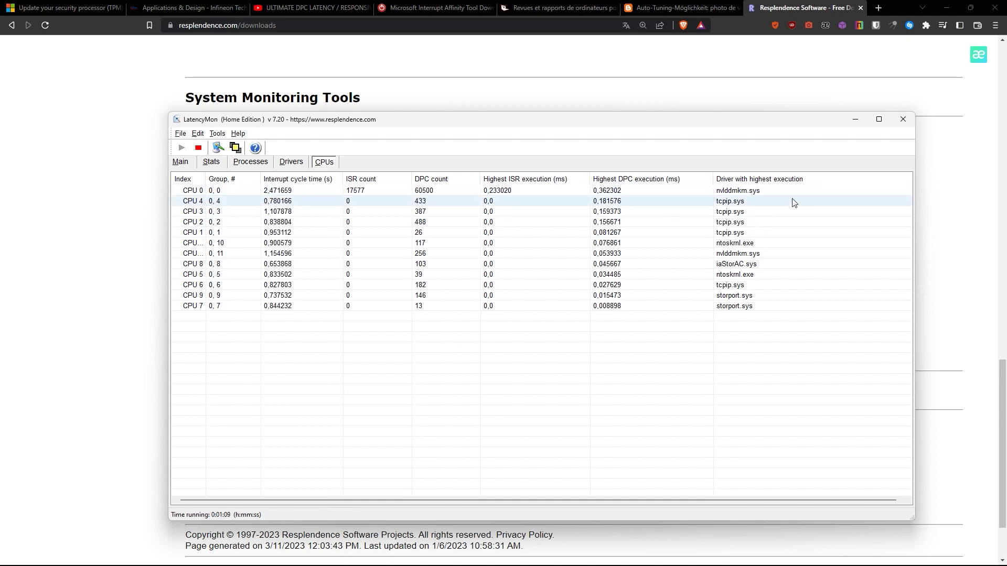
left_click(740, 211)
left_click(735, 234)
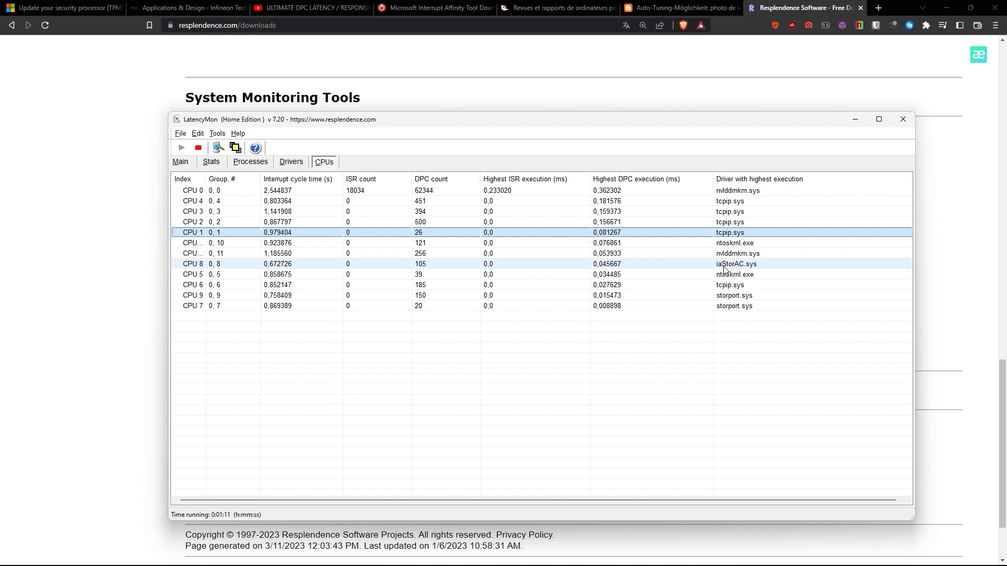
Widen the Index column of the per-CPU results until the full CPU names fit
left_click(472, 256)
left_click(217, 212)
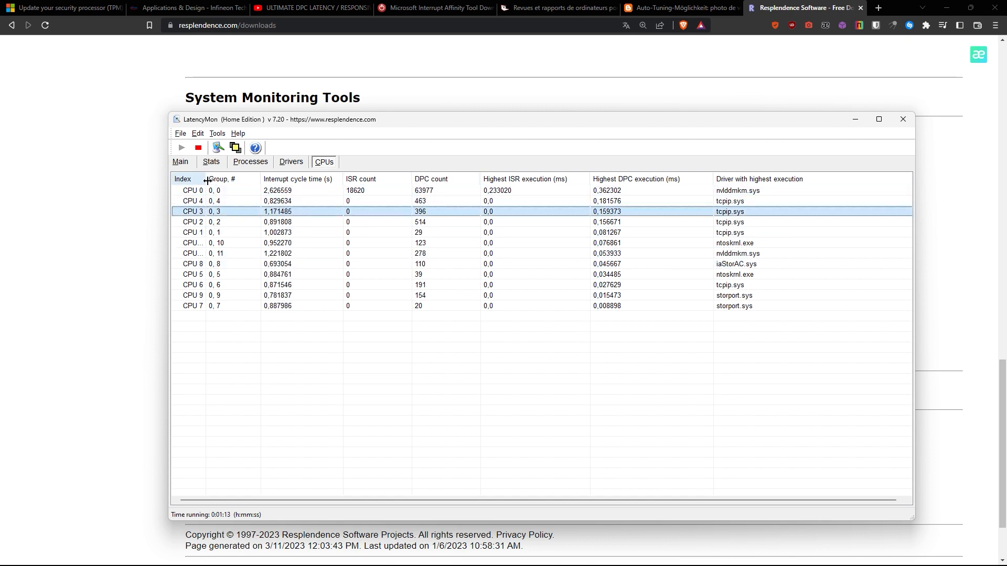
left_click_drag(206, 179, 258, 180)
left_click(212, 192)
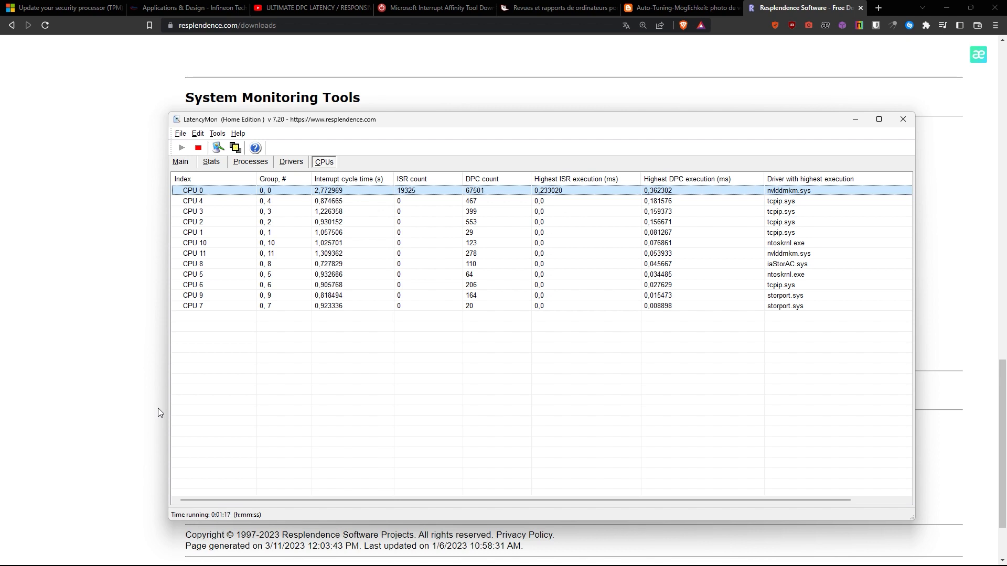
Compare the DPC counts, highest DPC execution times and responsible drivers of CPU 0 and the other cores
scroll(158, 408, "up", 3)
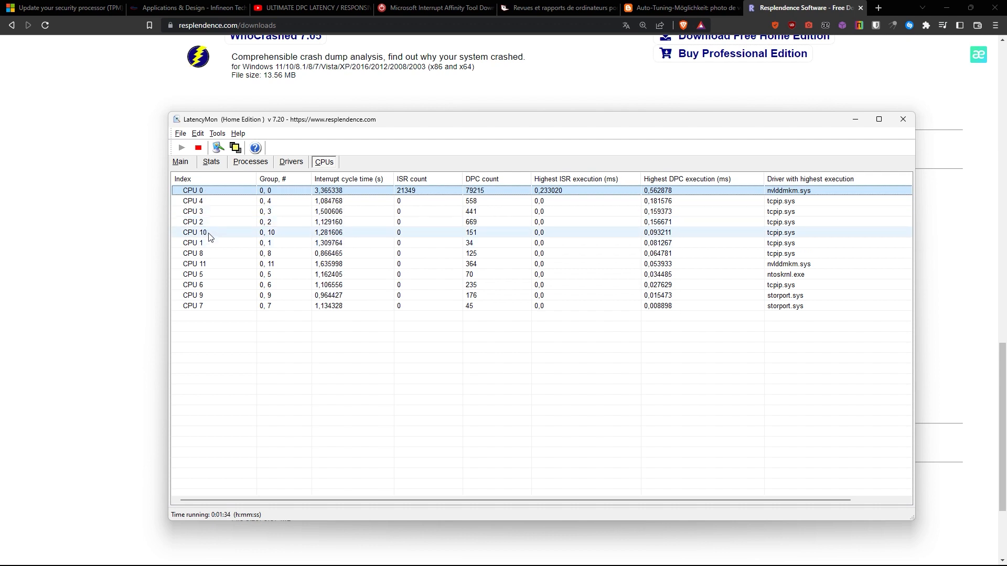
left_click(215, 264)
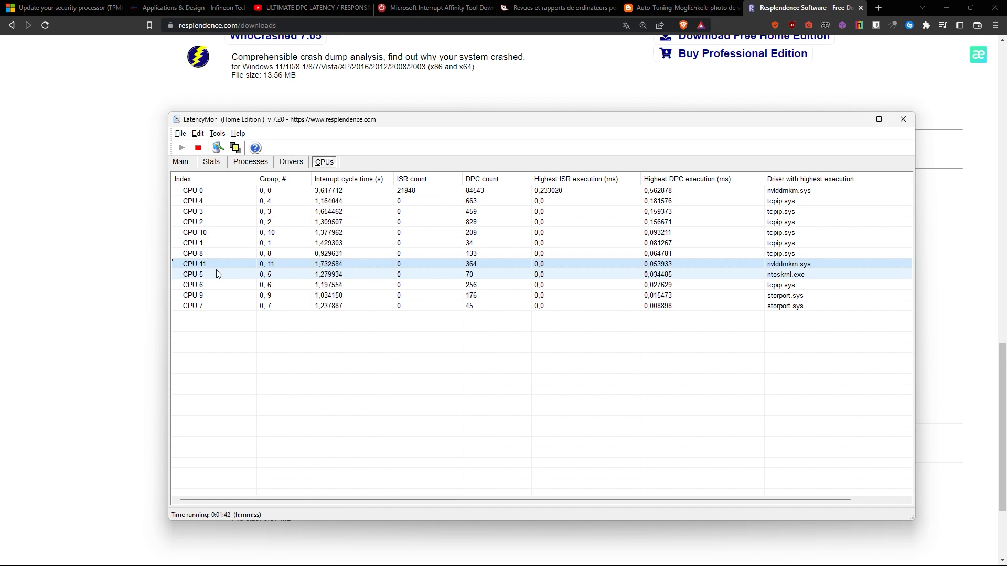
left_click(214, 192)
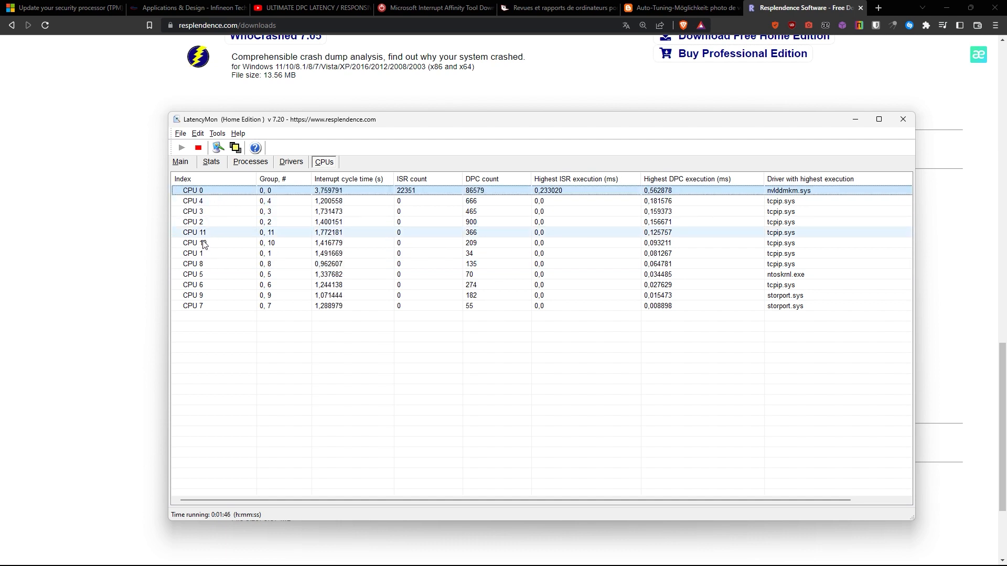
left_click(200, 257)
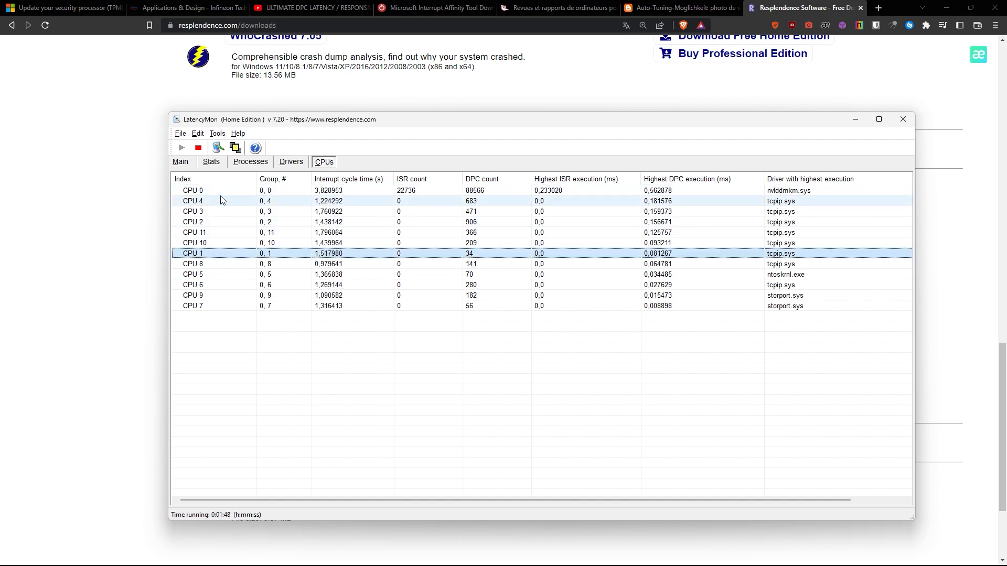
left_click(209, 223)
left_click(206, 211)
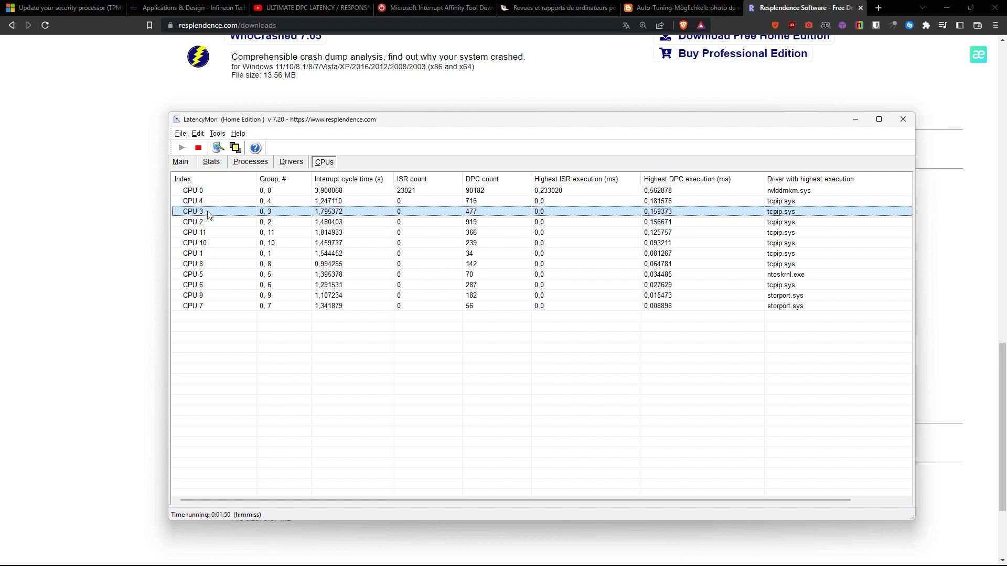
left_click(200, 201)
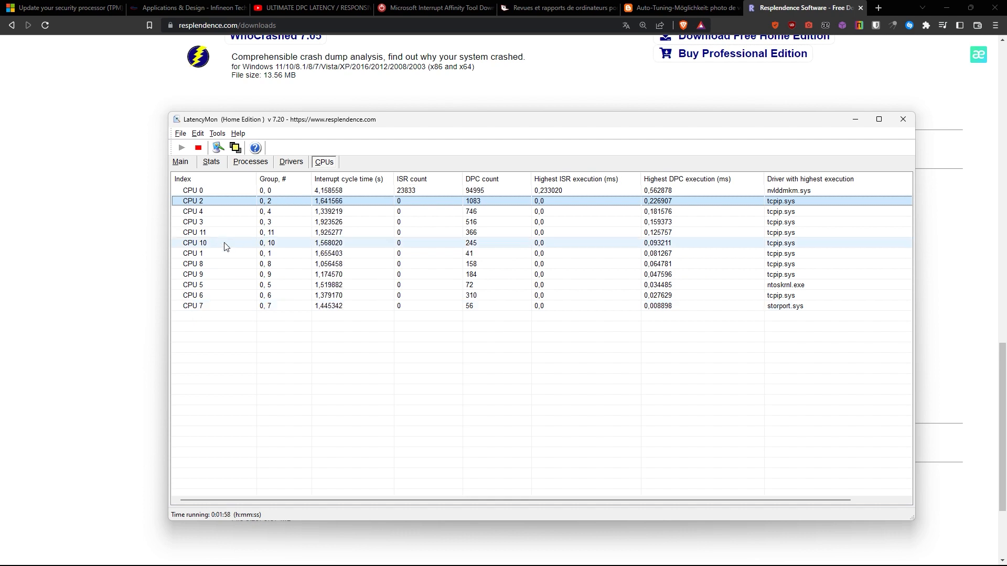
left_click(212, 191)
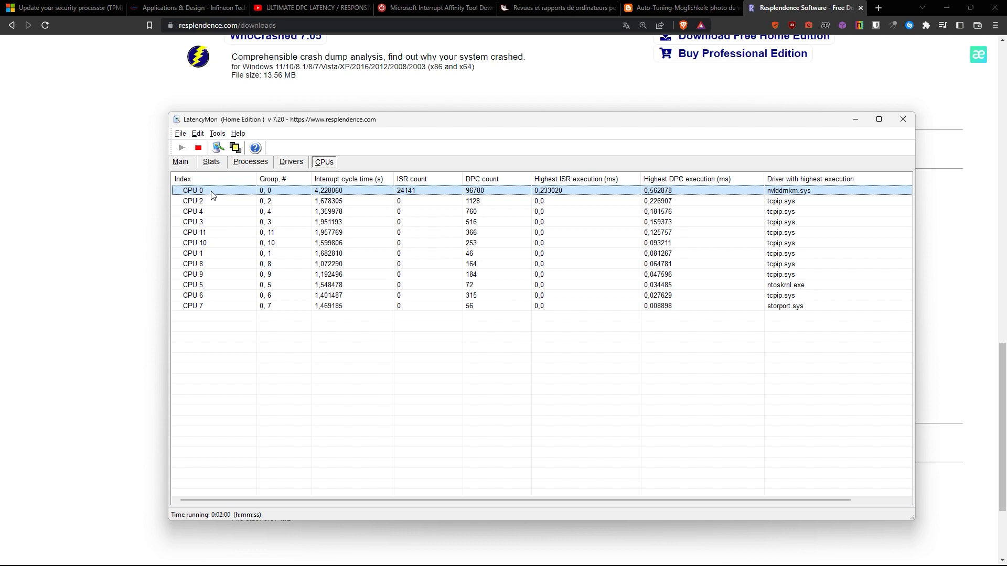
left_click(212, 255)
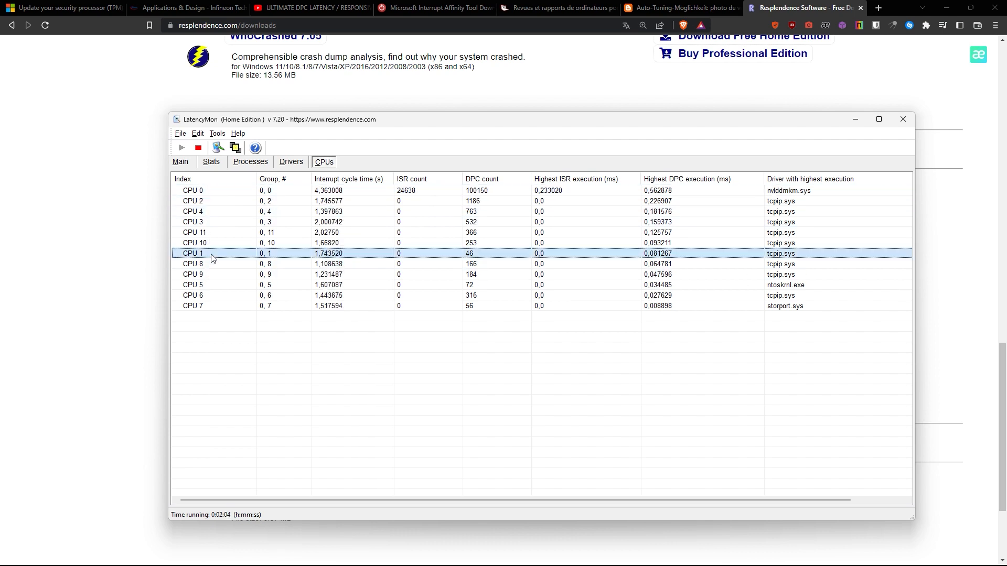
left_click(207, 194)
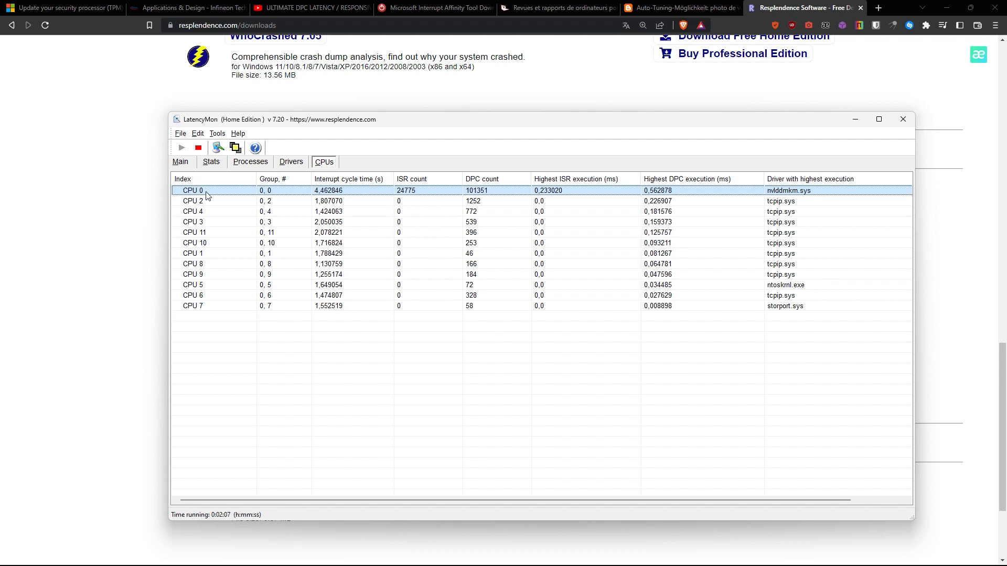
left_click(206, 204)
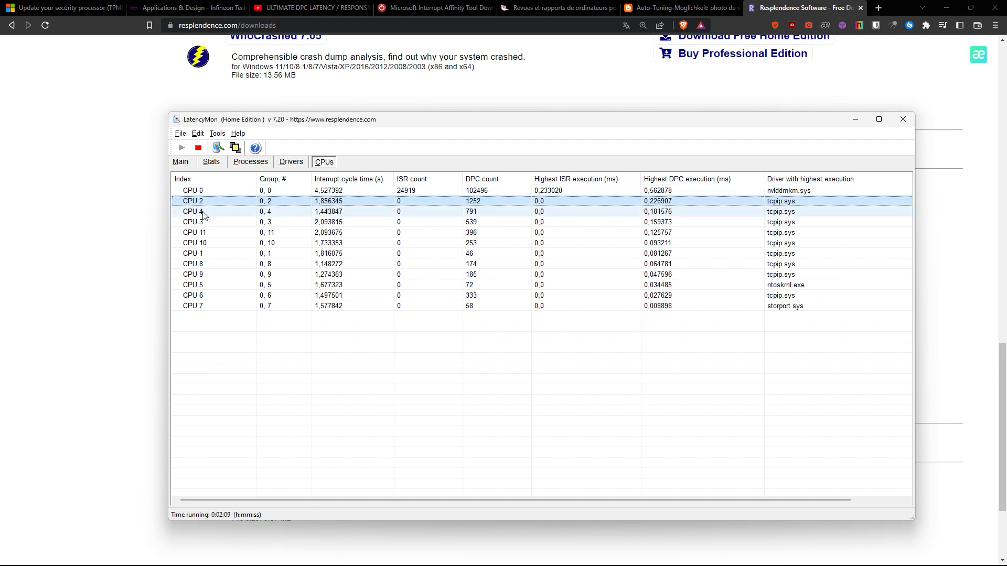
left_click(207, 213)
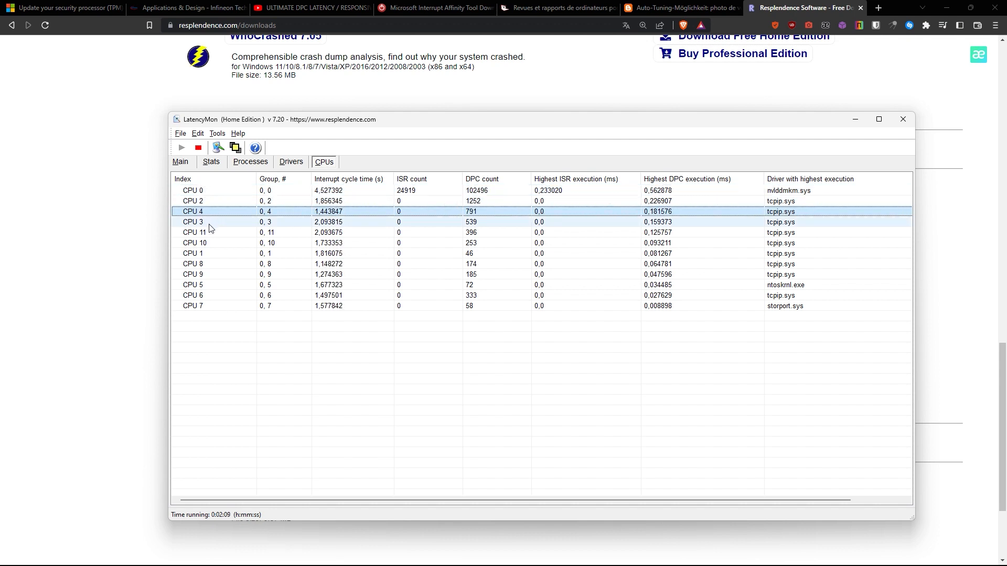
left_click(203, 296)
left_click(206, 265)
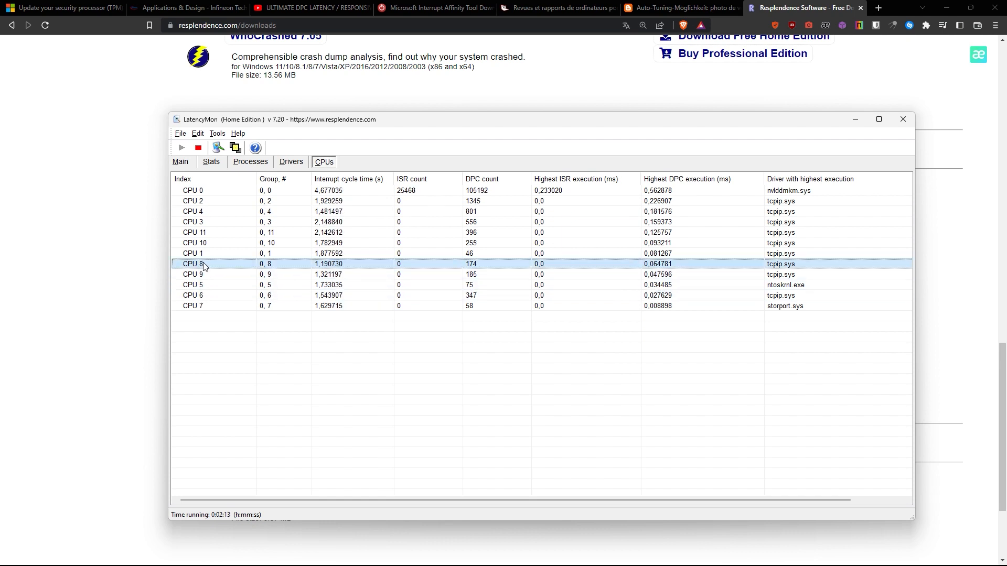
left_click(209, 244)
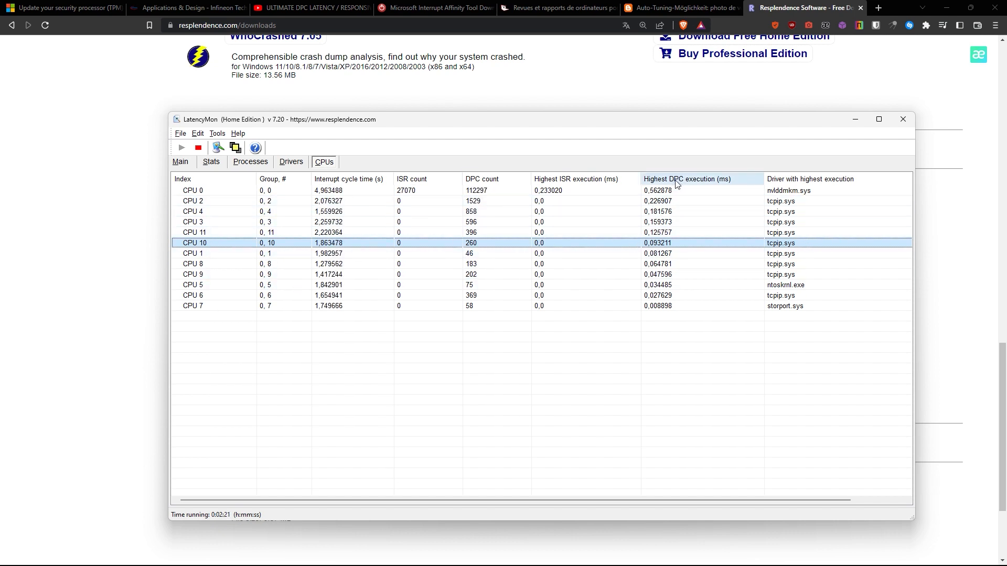
Sort the per-CPU results by highest DPC execution in ascending order and examine the driver with the highest execution for each CPU
left_click(645, 180)
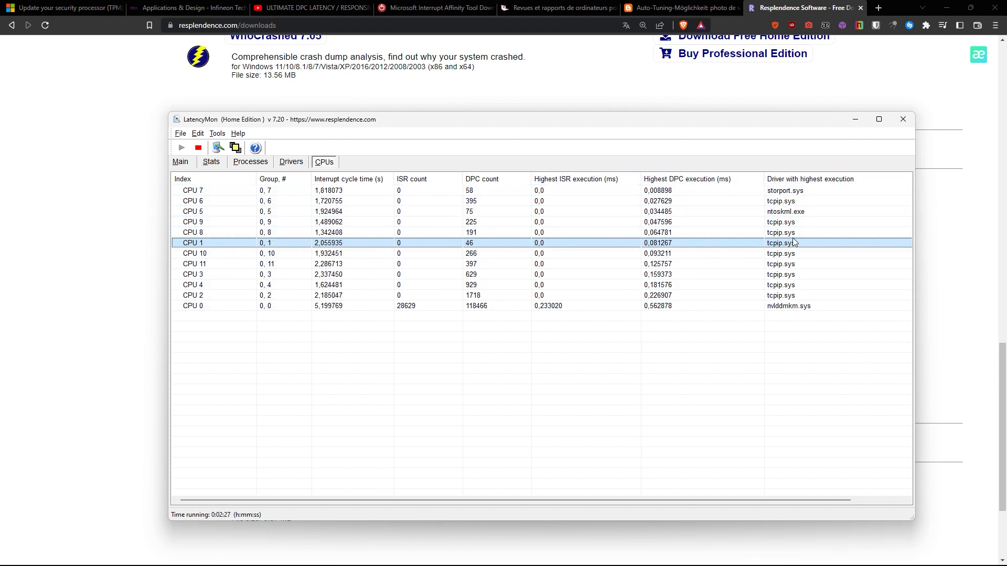
left_click(790, 212)
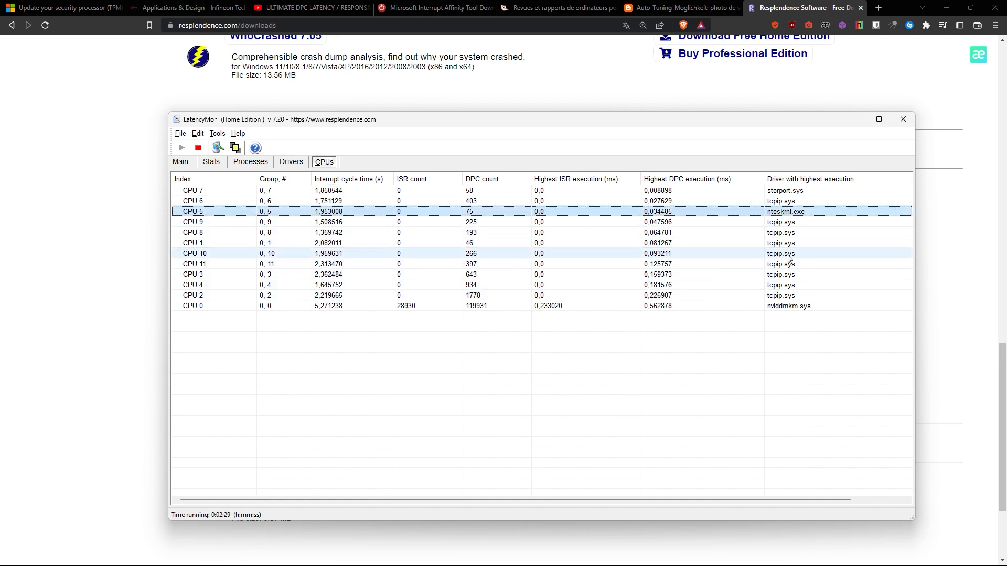
left_click(792, 223)
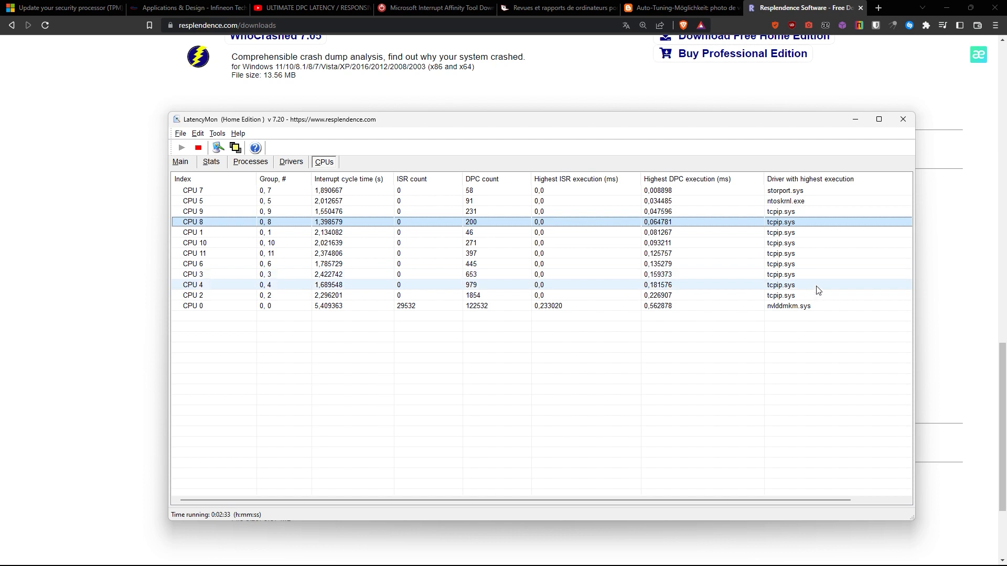
left_click(810, 308)
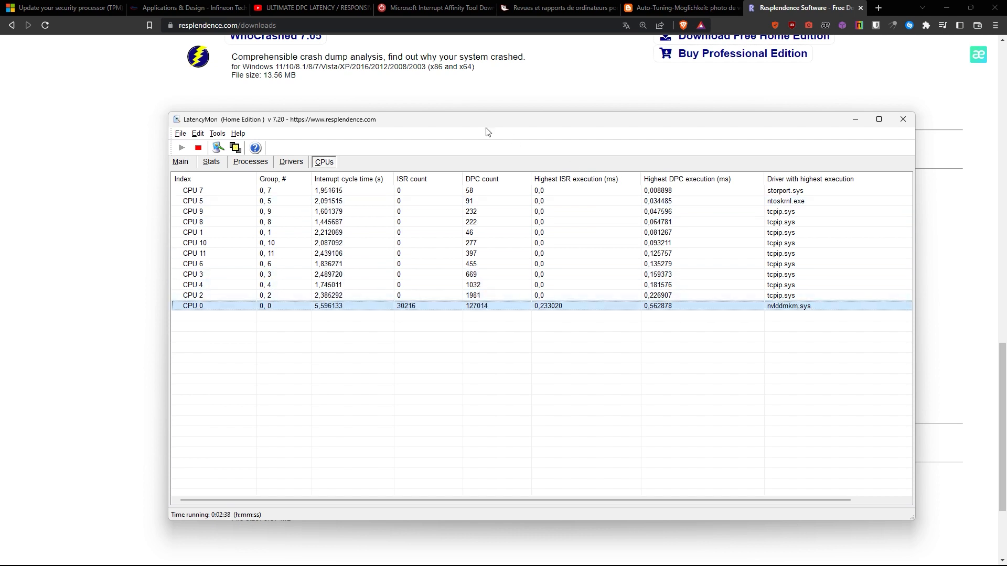
Switch to the browser and view the YouTube page of the "ULTIMATE DPC LATENCY / RESPONSIVENESS GUIDE!" video
left_click(302, 4)
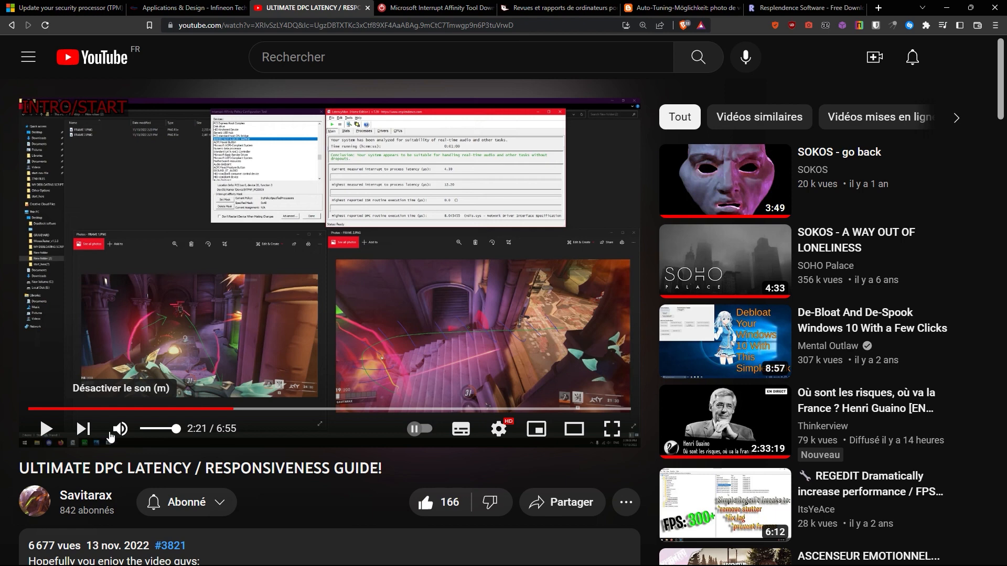
scroll(109, 458, "down", 1)
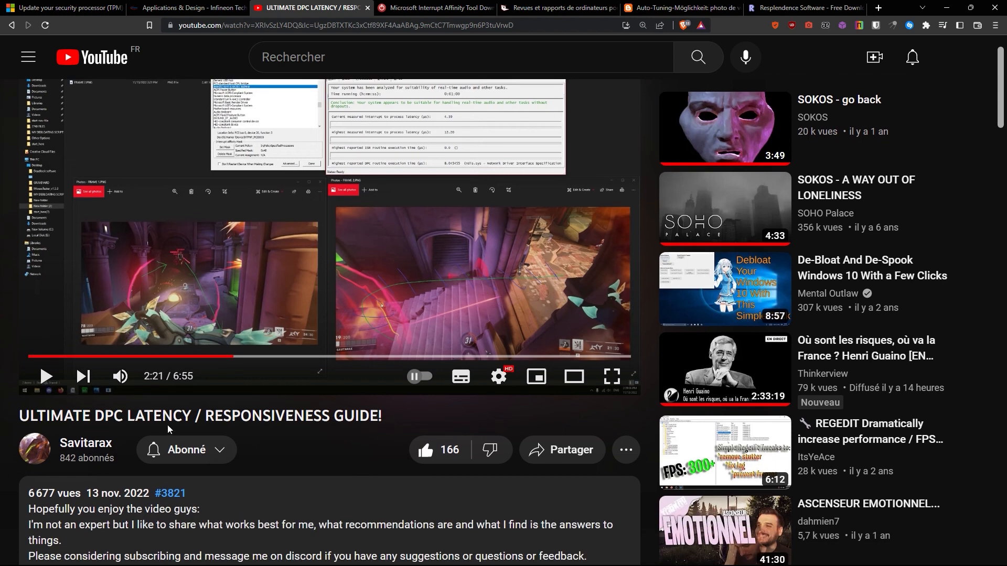
scroll(178, 404, "up", 1)
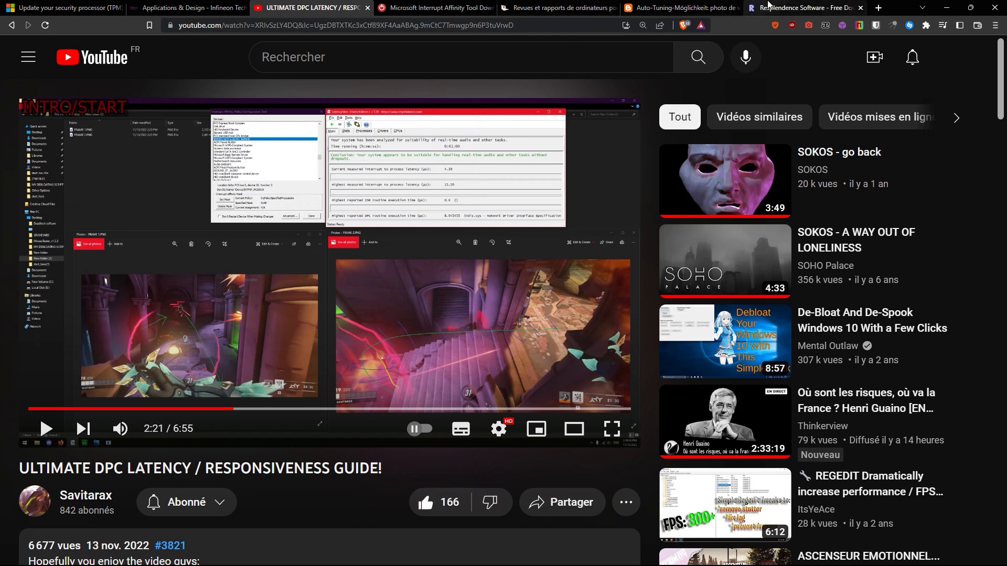
Download the portable version of Microsoft Interrupt Affinity Tool from the TechPowerUp DE server
left_click(802, 8)
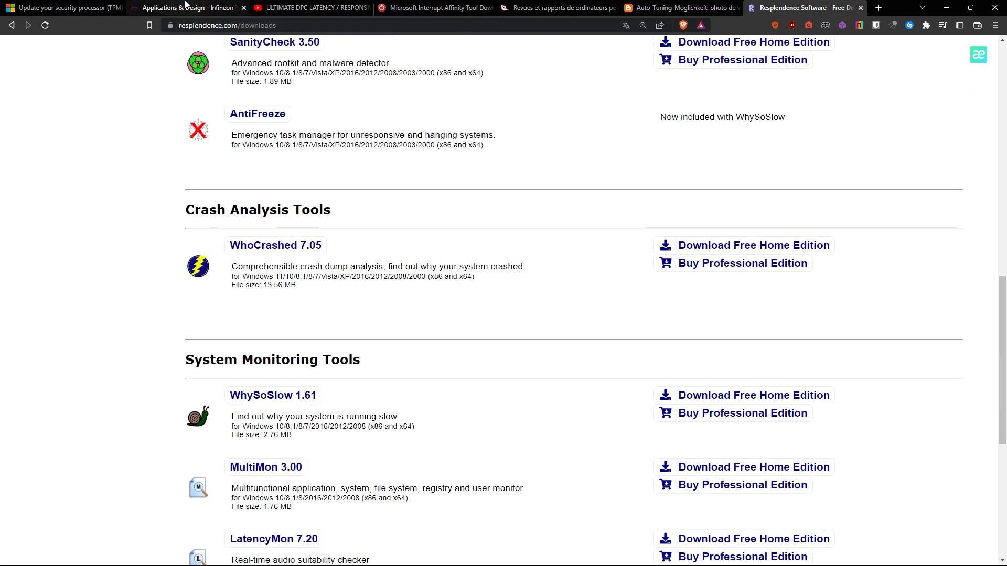
left_click(189, 8)
left_click(420, 7)
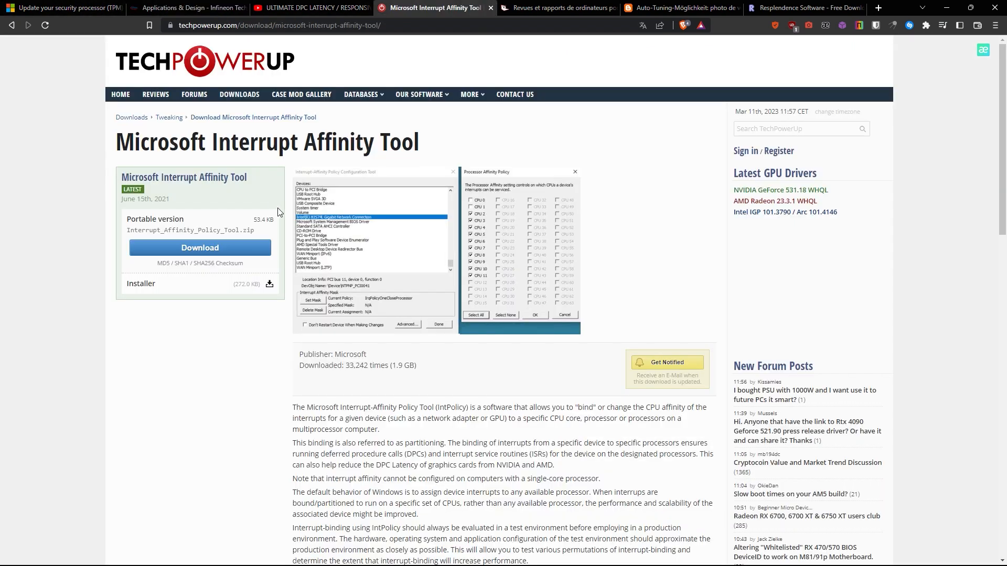
left_click(228, 246)
left_click(181, 268)
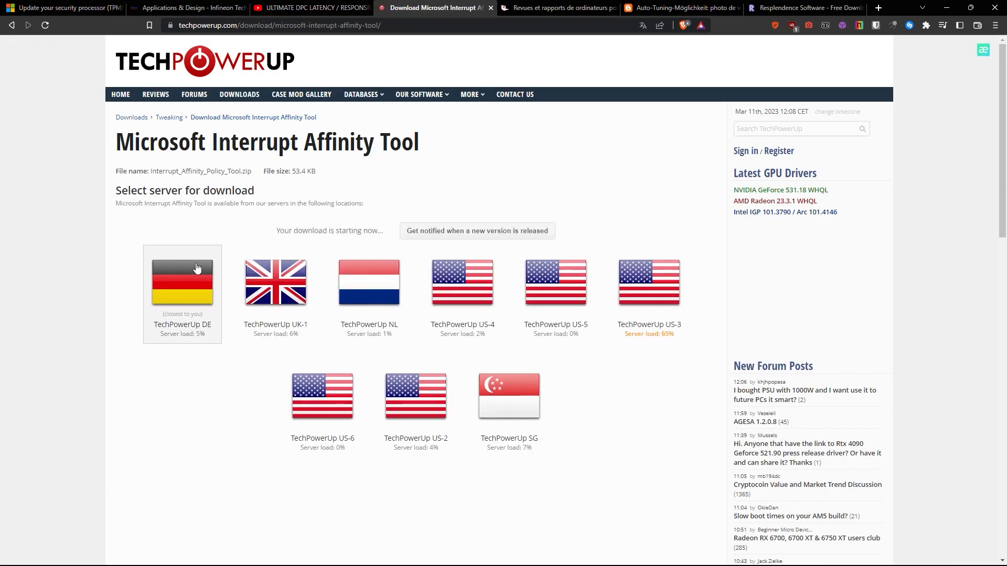
left_click(416, 266)
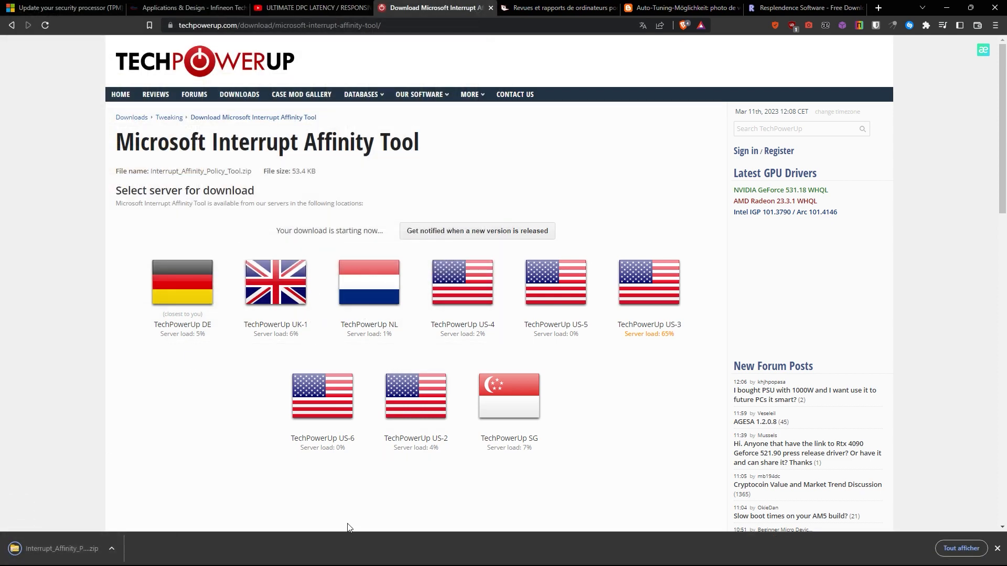
Return to LatencyMon, review the overall latency measurements in its main view, and show the driver list
left_click(948, 7)
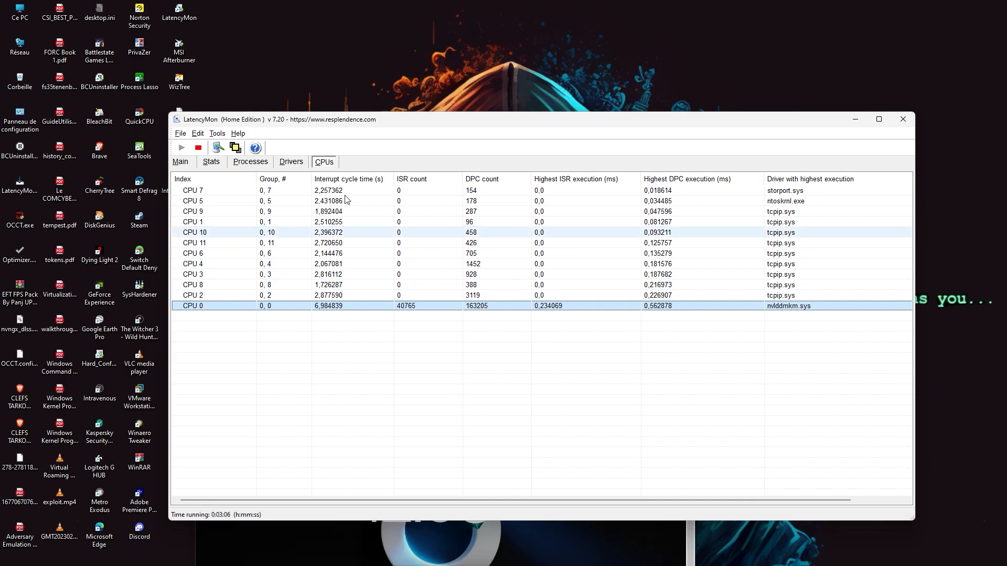
left_click(183, 167)
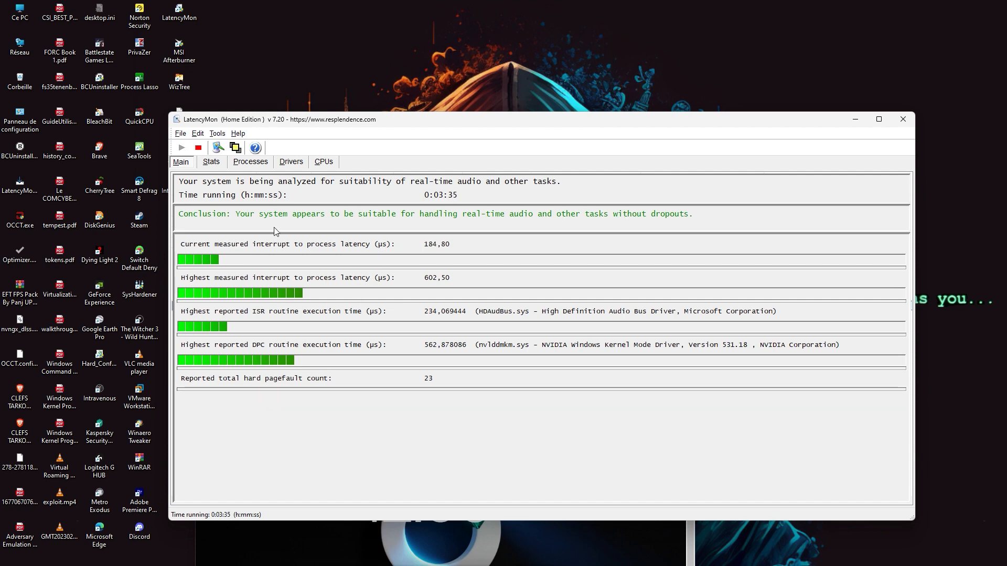
left_click(291, 162)
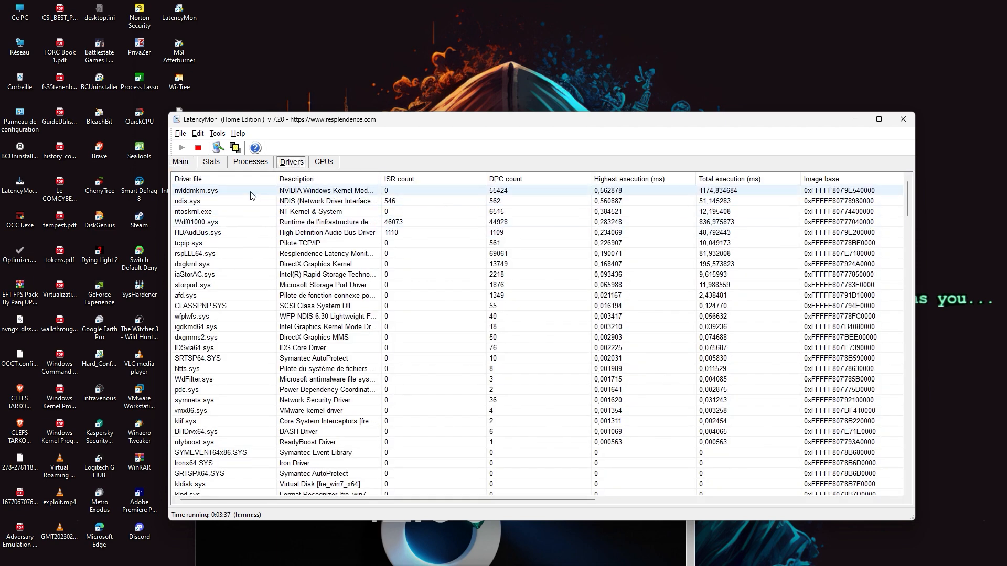
Sort LatencyMon's driver list by DPC count in descending order and select the first driver
left_click(513, 180)
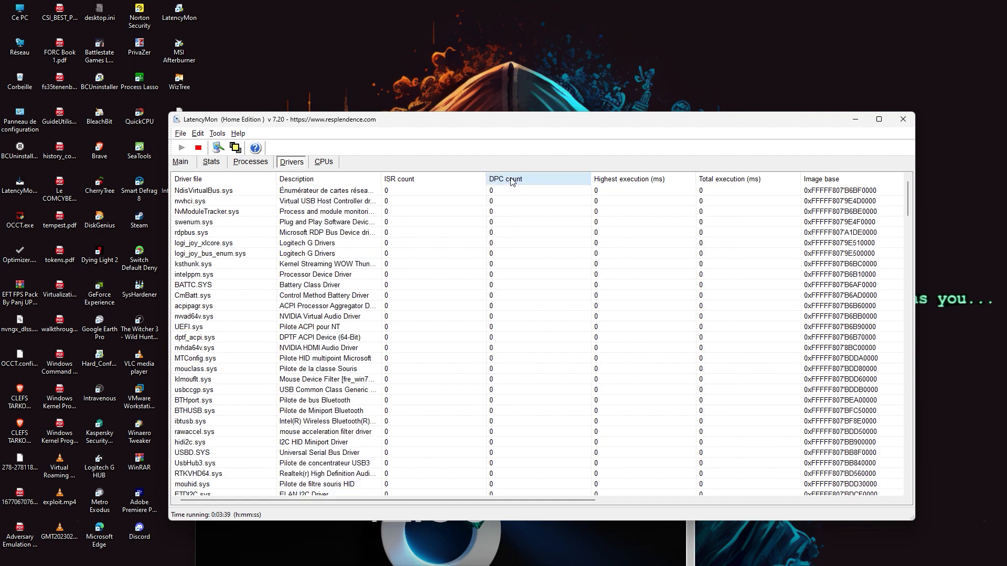
left_click(512, 180)
left_click(367, 191)
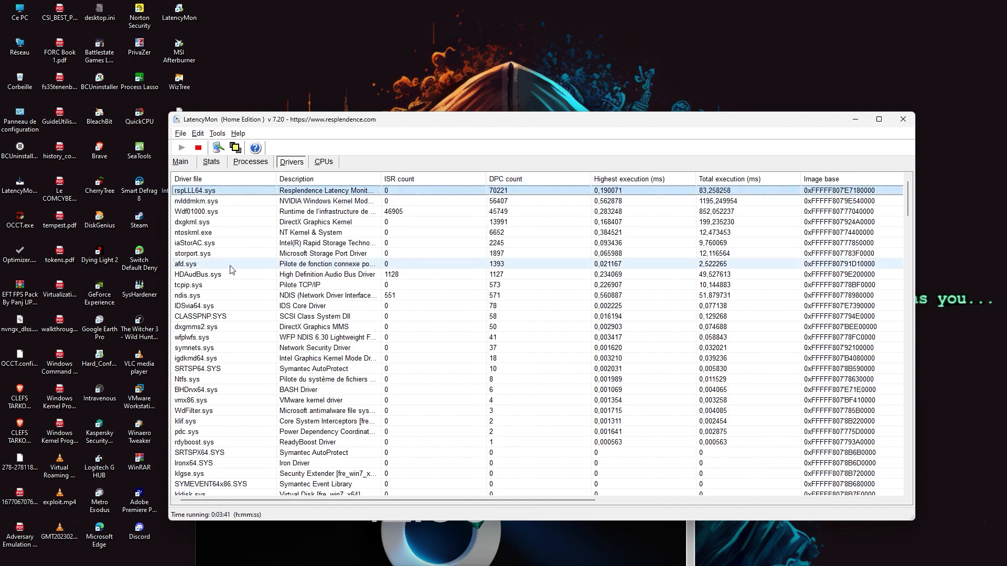
Sort the drivers by ISR count, restore the descending DPC count order, and examine nvlddmkm.sys and dxgkrnl.sys
left_click(404, 180)
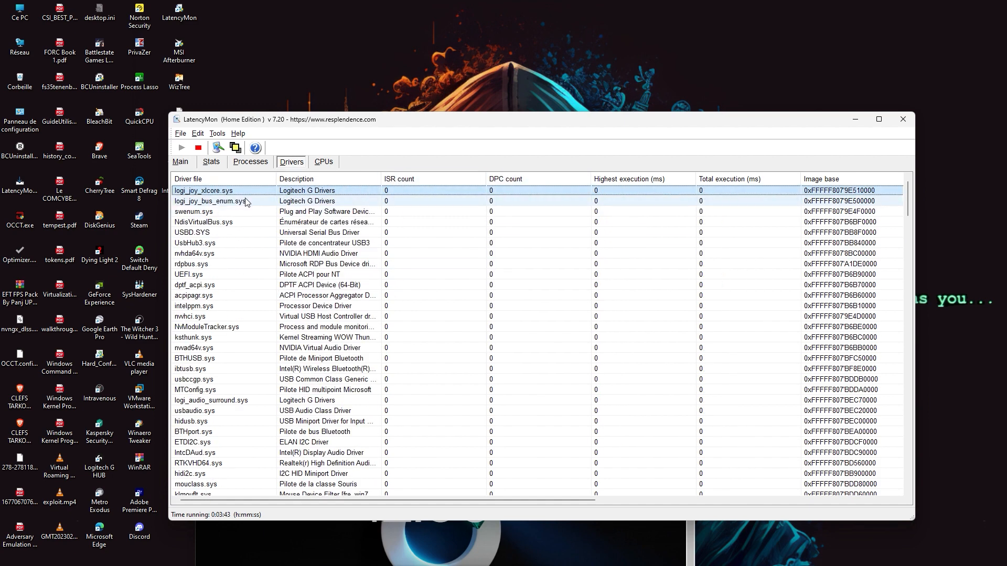
left_click(237, 212)
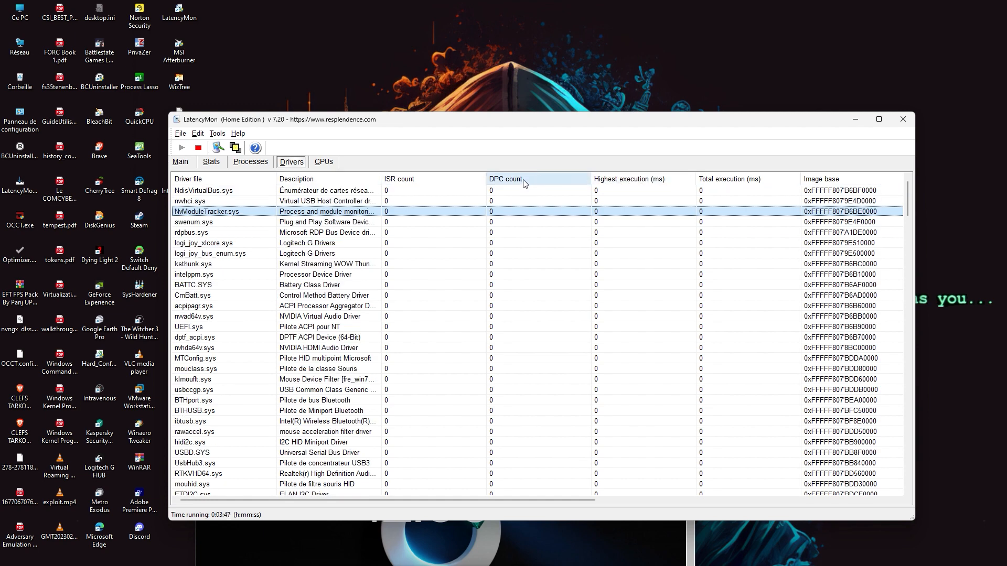
left_click(525, 181)
left_click(252, 201)
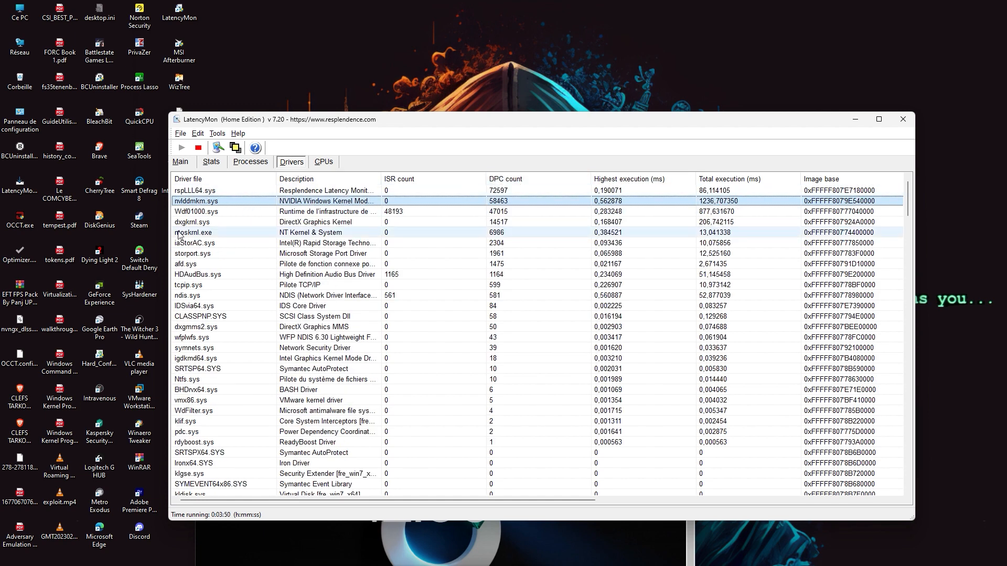
left_click(263, 223)
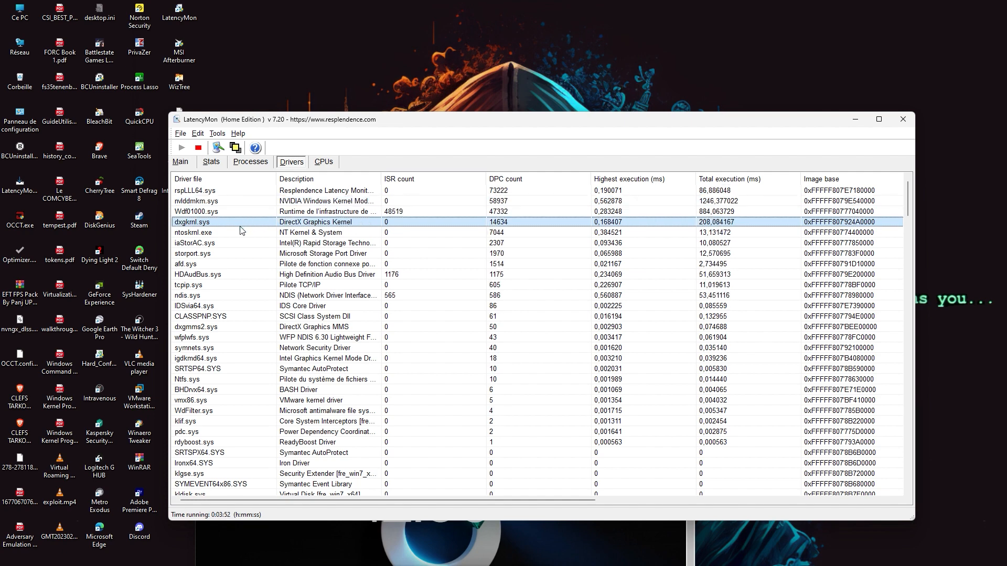
Examine ntoskrnl.exe, iaStorAC.sys, storport.sys, HDAudBus.sys, tcpip.sys and ndis.sys, and select all drivers from rspLLL64.sys through ndis.sys
left_click(246, 233)
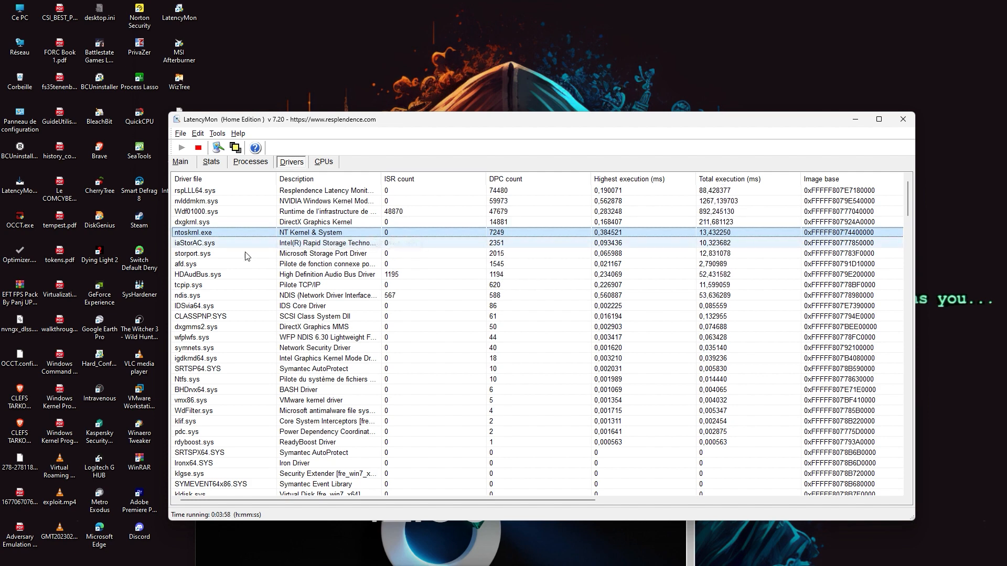
left_click(228, 245)
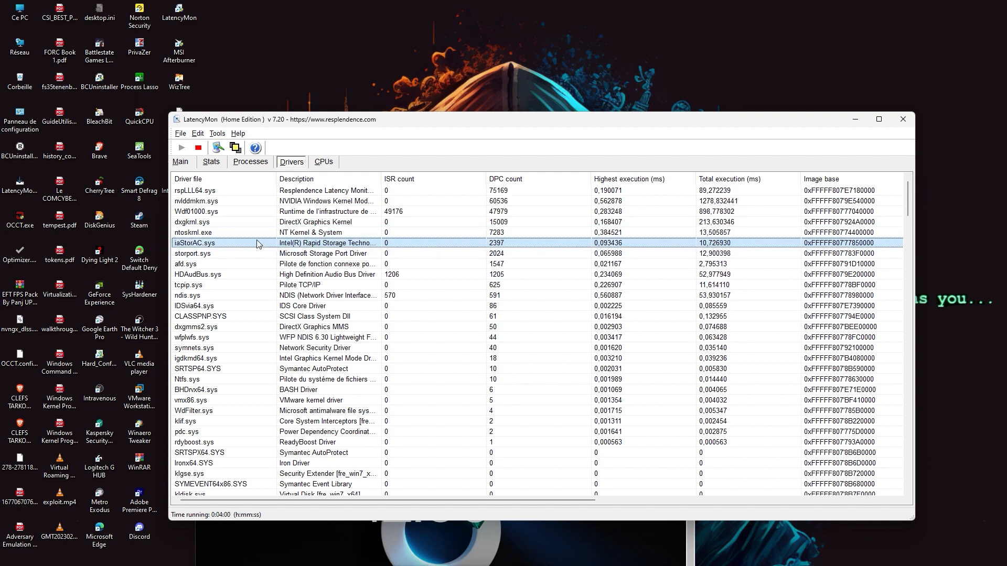
left_click(244, 254)
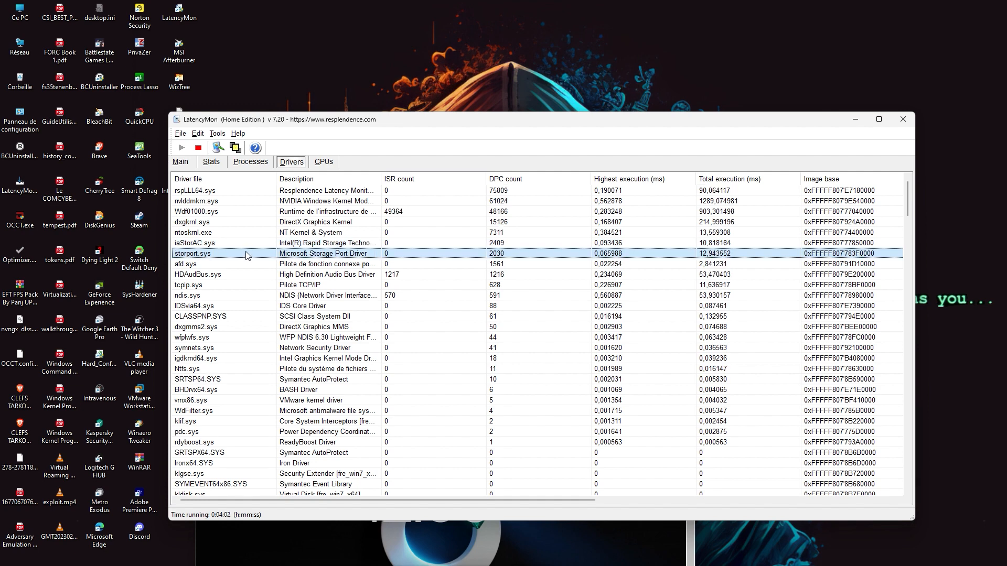
left_click(226, 275)
left_click(203, 285)
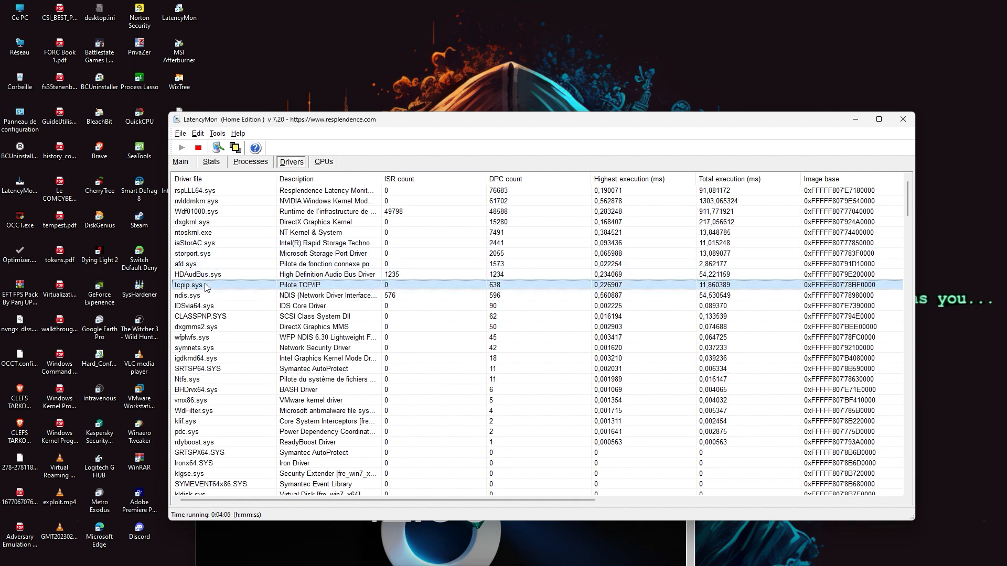
left_click(203, 295)
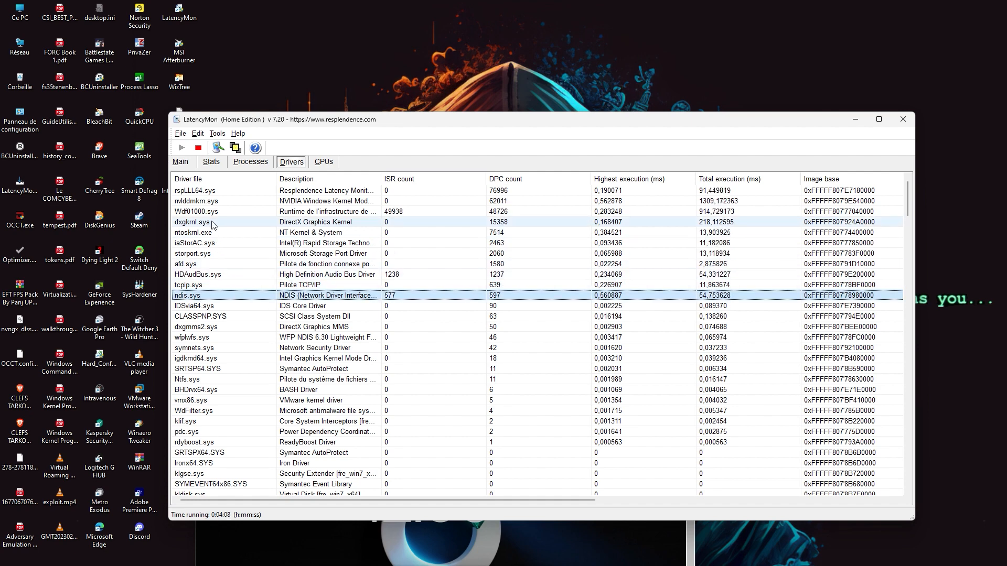
left_click(210, 190, "shift")
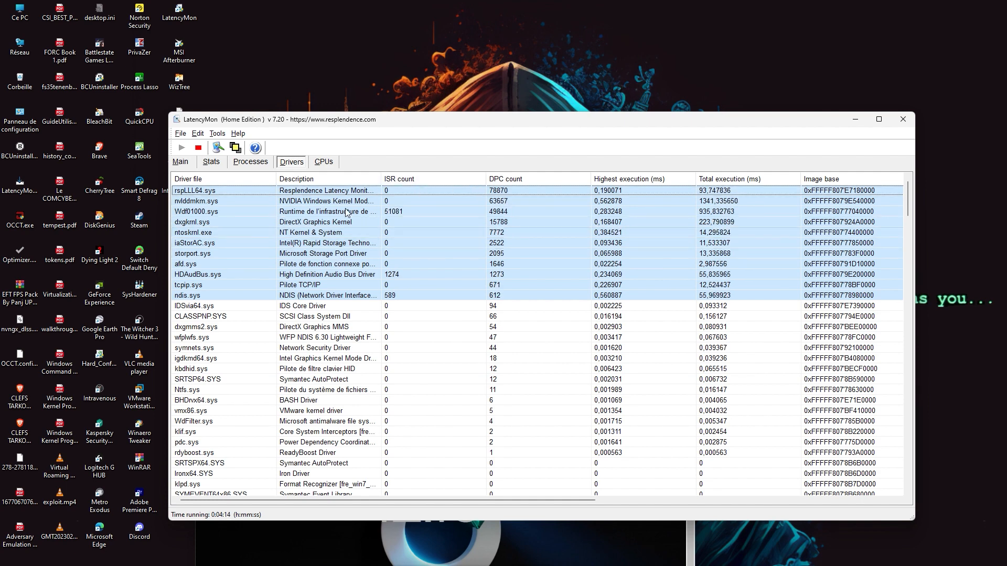
Review the per-CPU latency list in LatencyMon and switch to the browser's Microsoft Interrupt Affinity Tool download page
left_click(331, 163)
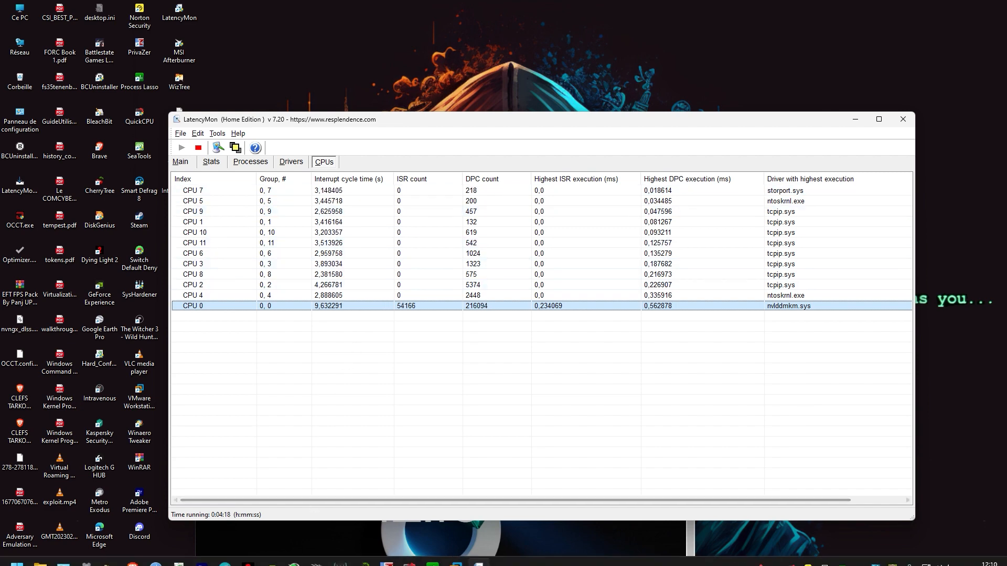
left_click(132, 554)
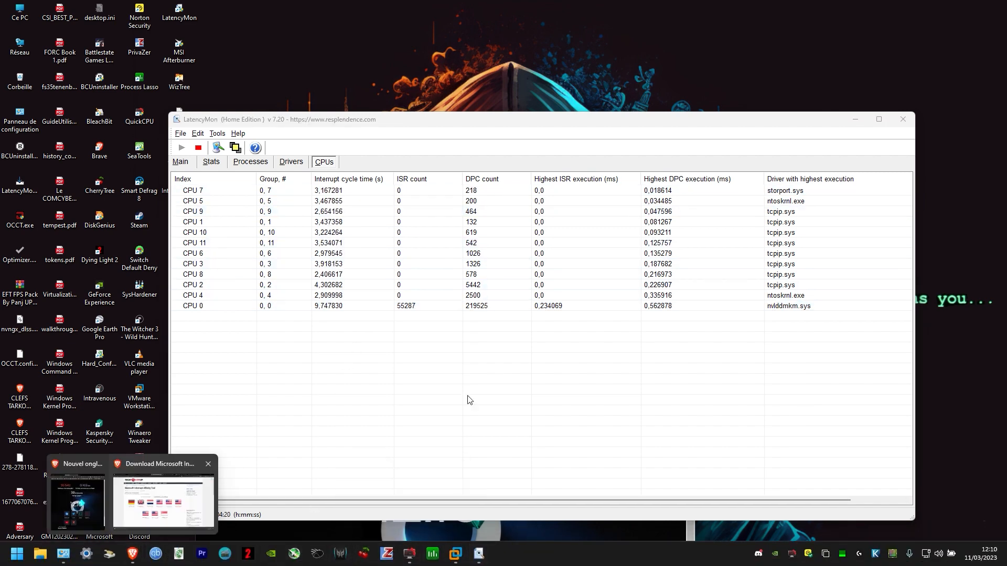
left_click(154, 512)
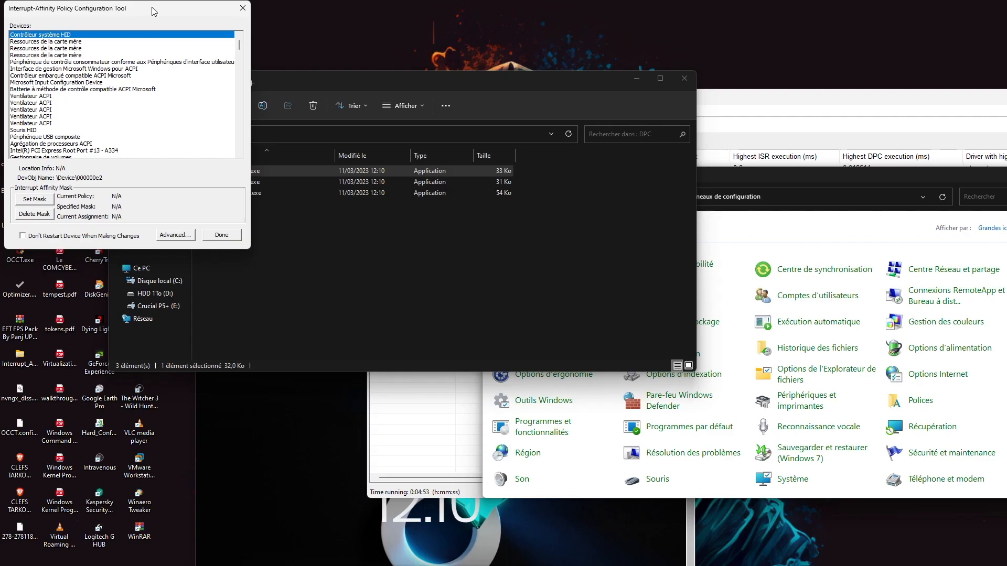
Reposition the Interrupt-Affinity Policy Configuration Tool, minimize the DPC folder and Control Panel windows, and select the first "Ressources de la carte mère" device
left_click_drag(154, 11, 189, 33)
left_click(637, 78)
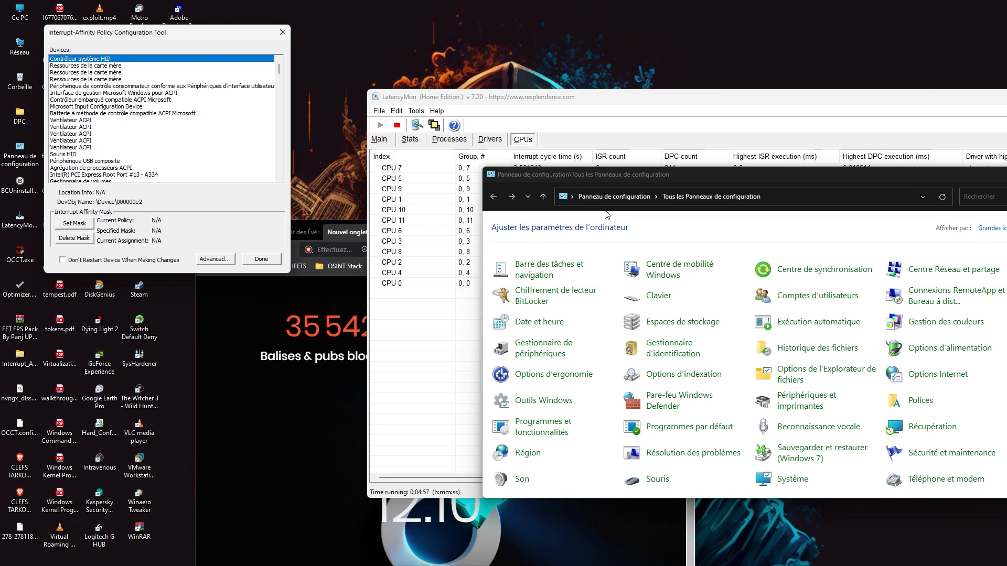
left_click_drag(668, 170, 165, 426)
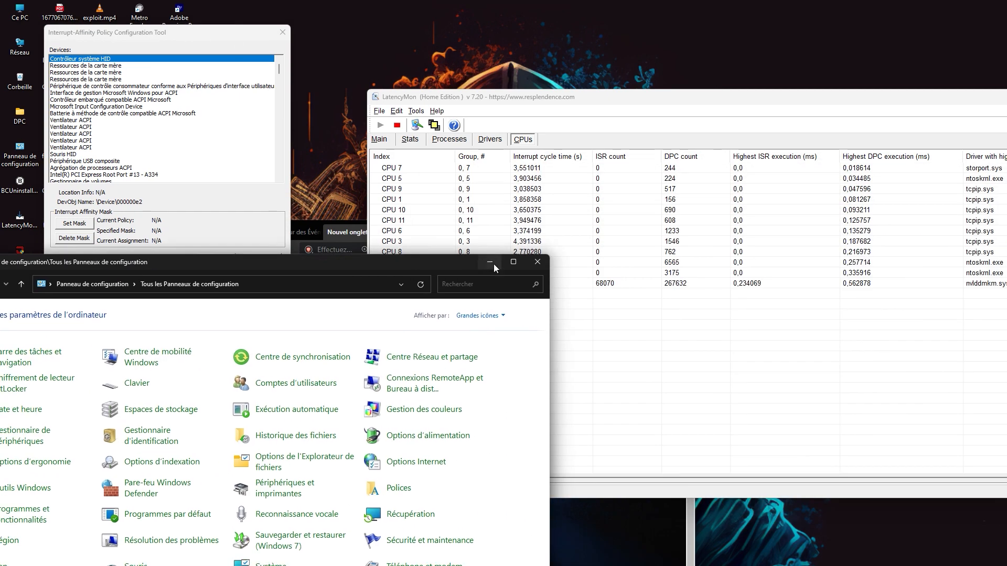
key("super+Down")
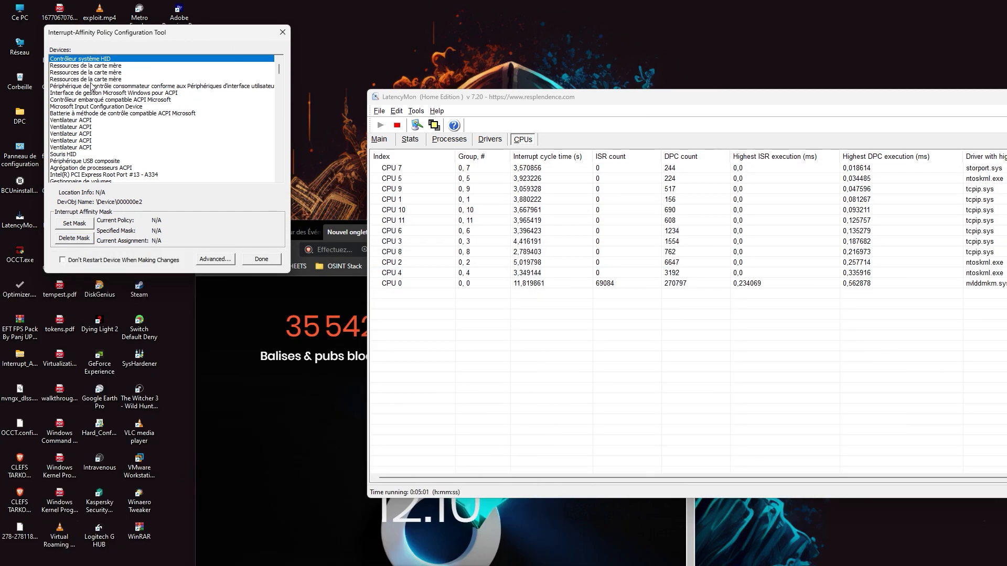
left_click(104, 67)
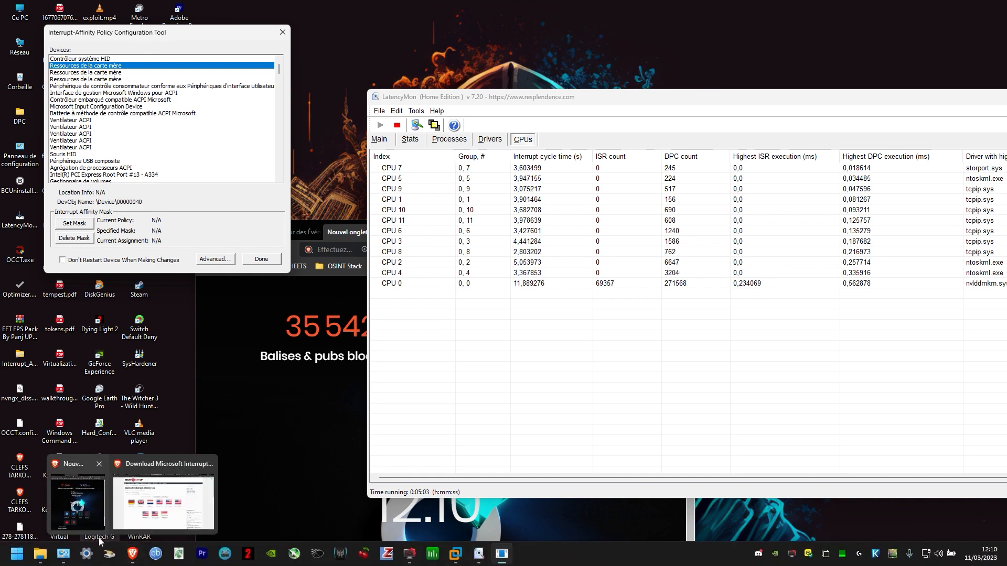
Open Device Manager from the Control Panel with administrator approval and place its window beside the affinity tool
left_click(502, 554)
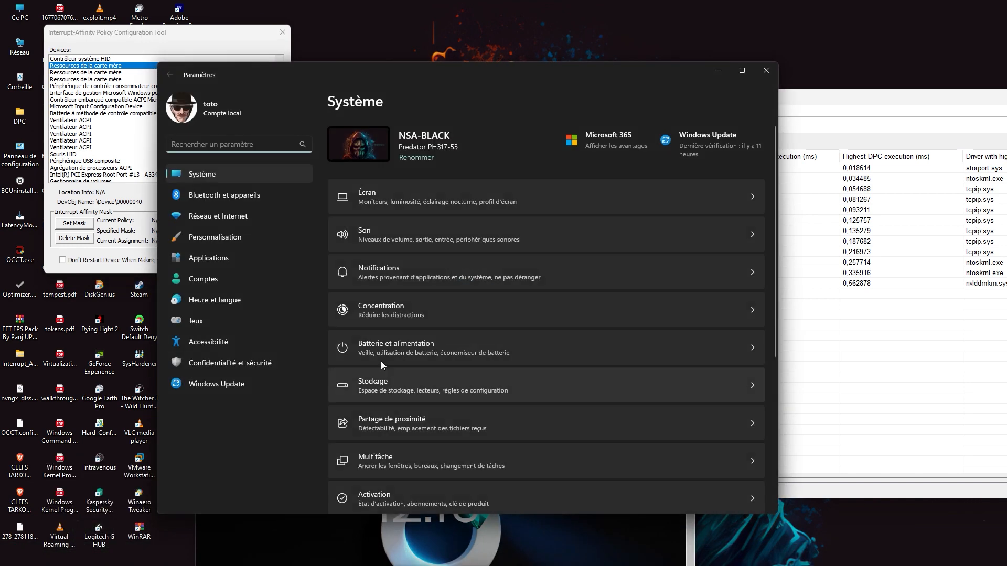
left_click(766, 71)
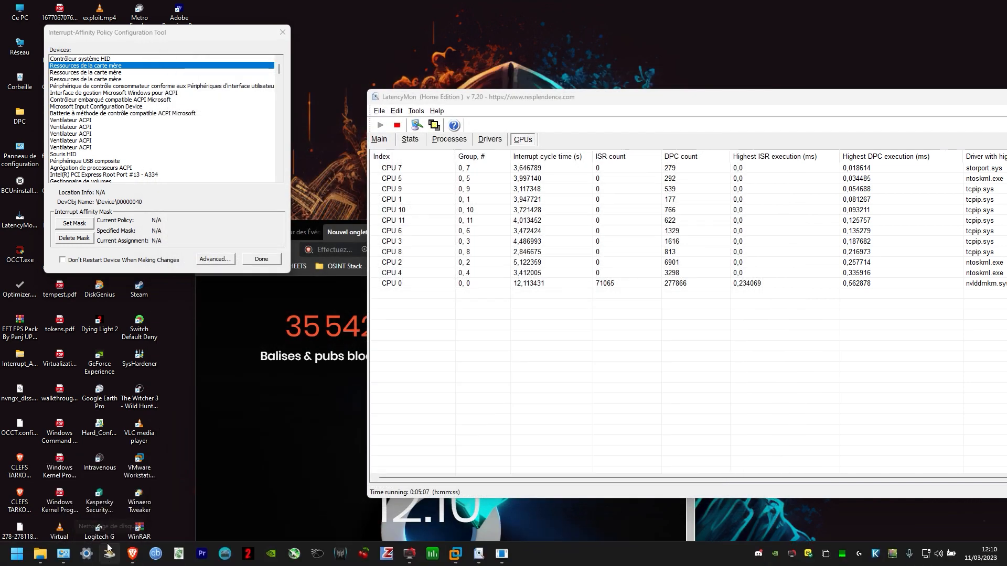
left_click(63, 554)
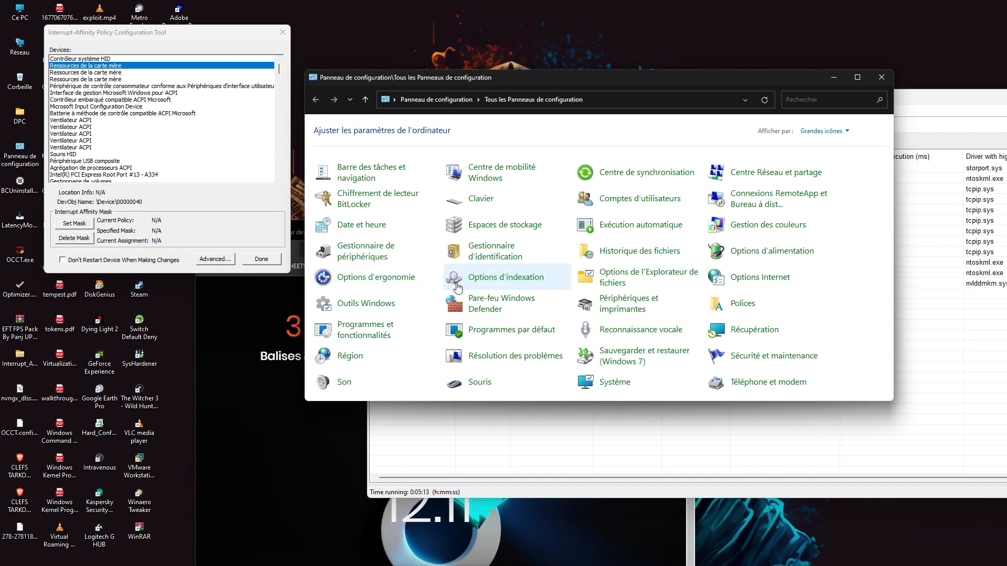
left_click(376, 254)
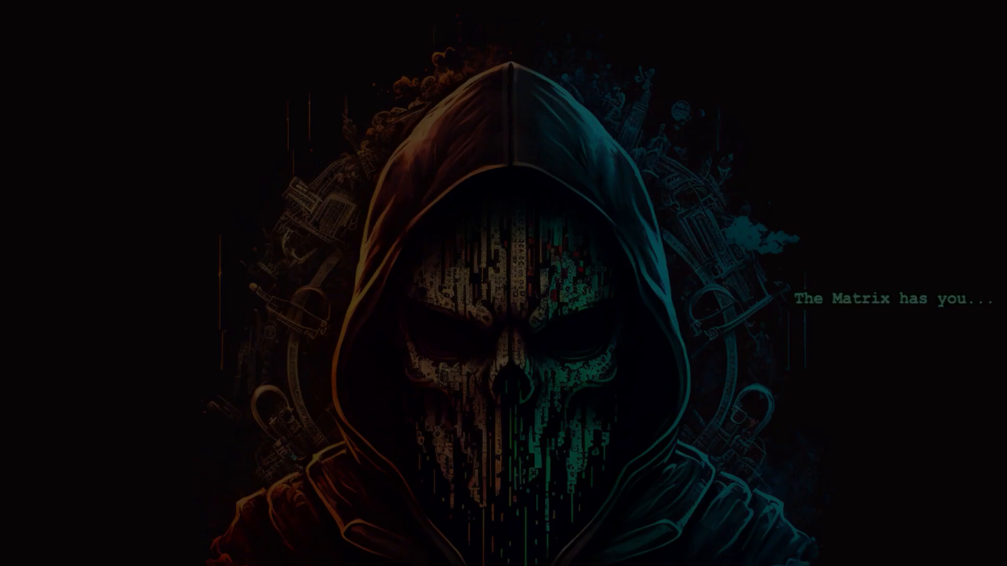
left_click(589, 359)
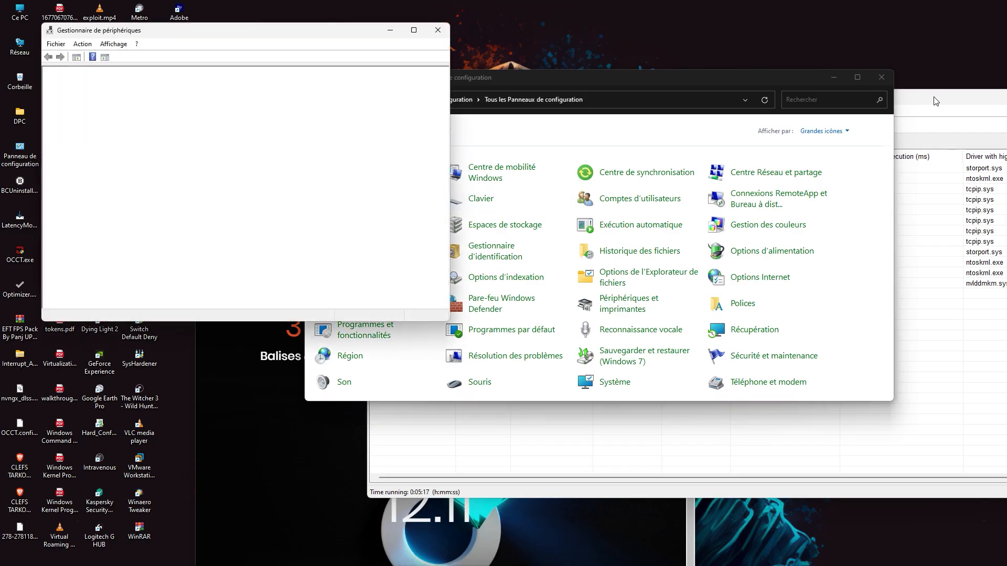
left_click_drag(266, 35, 562, 51)
Switch Device Manager's display to devices by connection, and from there to resources by type
left_click(408, 60)
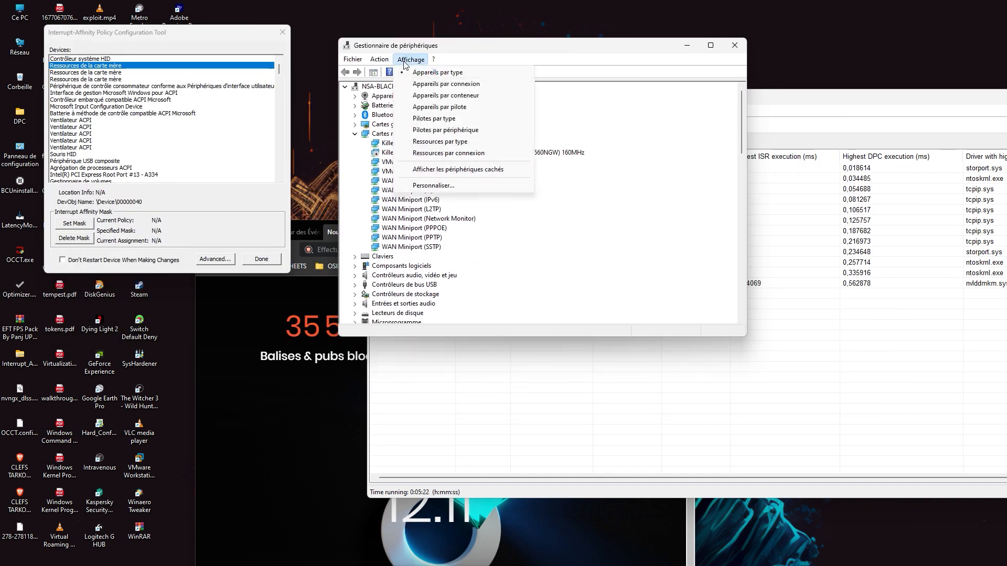
left_click(420, 84)
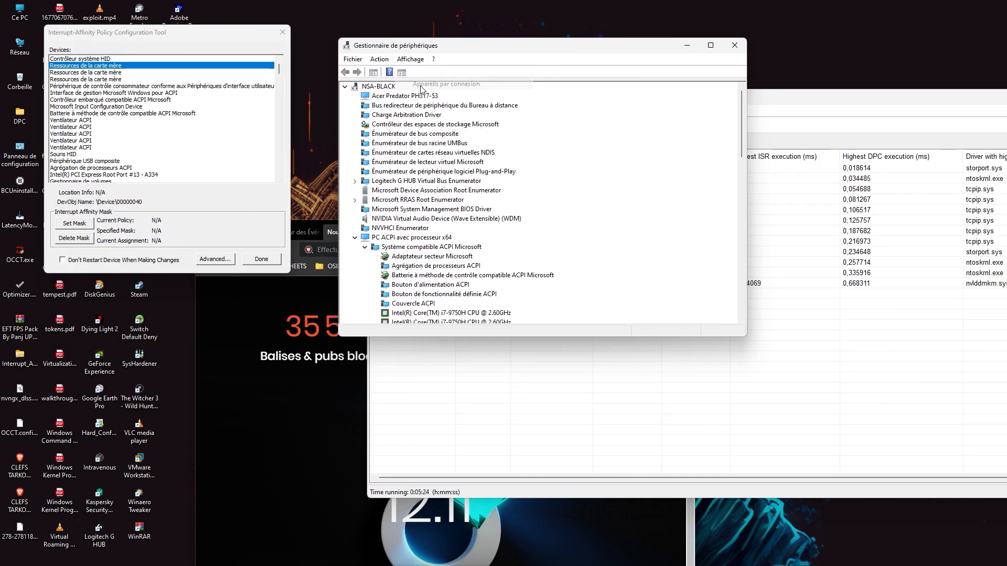
left_click(410, 60)
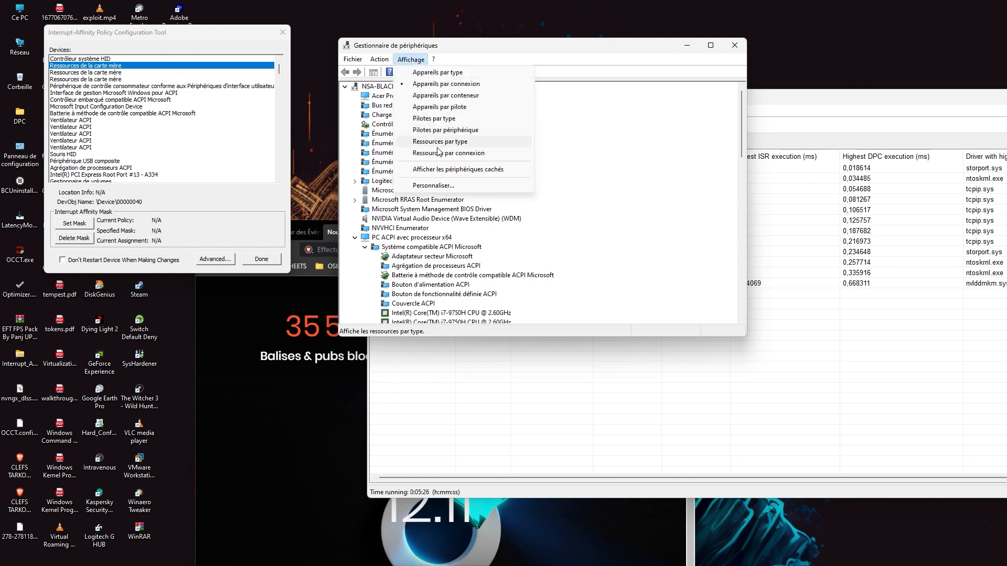
left_click(449, 143)
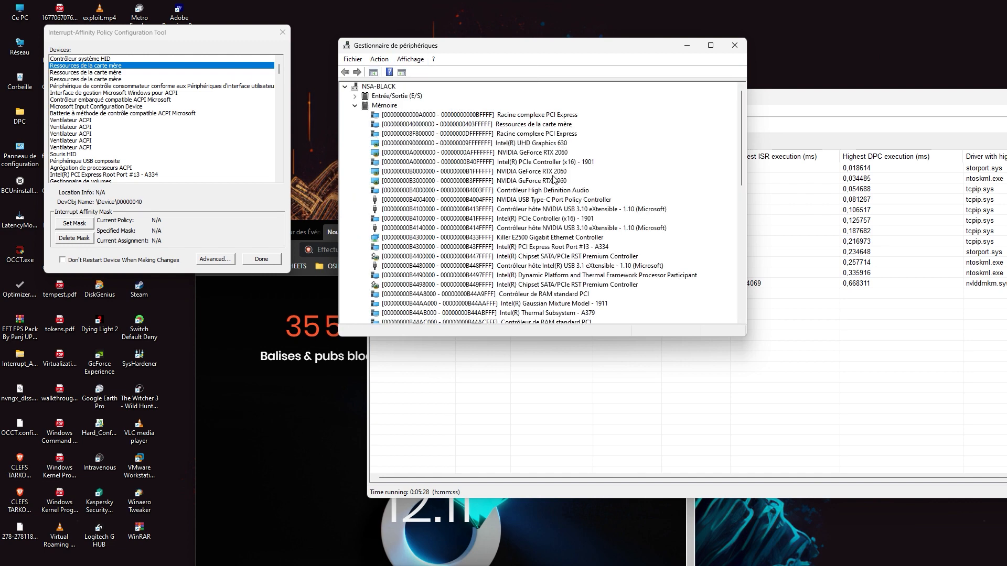
Show LatencyMon's driver list again and move its window below Device Manager so both stay readable
left_click(704, 430)
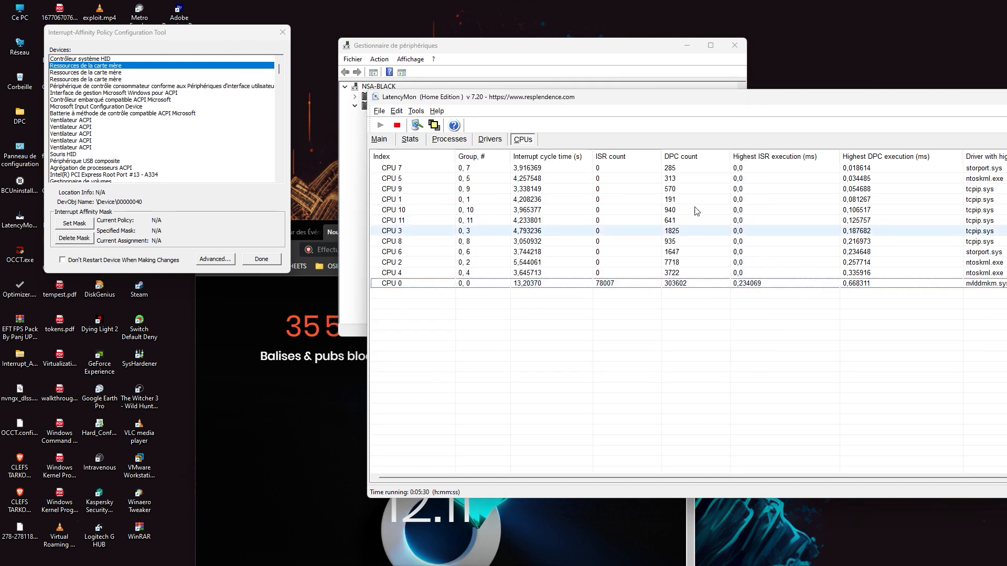
left_click(490, 139)
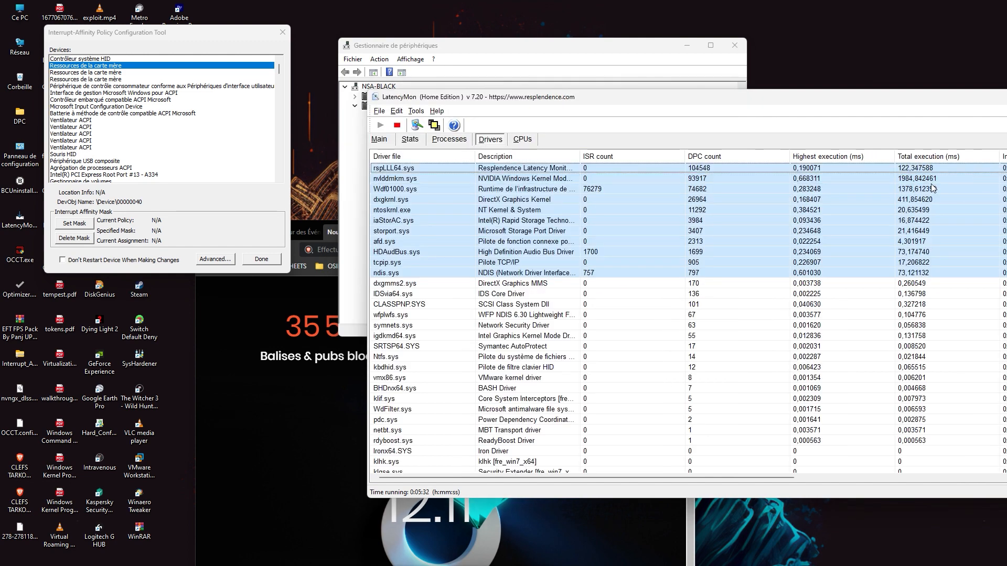
left_click_drag(735, 97, 522, 94)
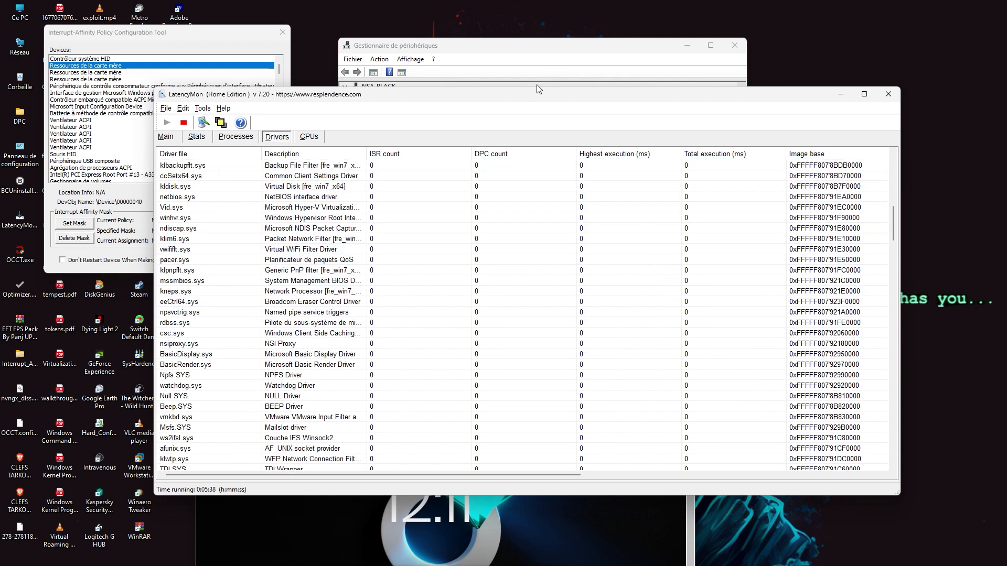
left_click_drag(536, 94, 644, 187)
Examine the Mémoire resources in Device Manager, expand Requête d'interruption (IRQ), and review its ISA and PCI entries
left_click(481, 136)
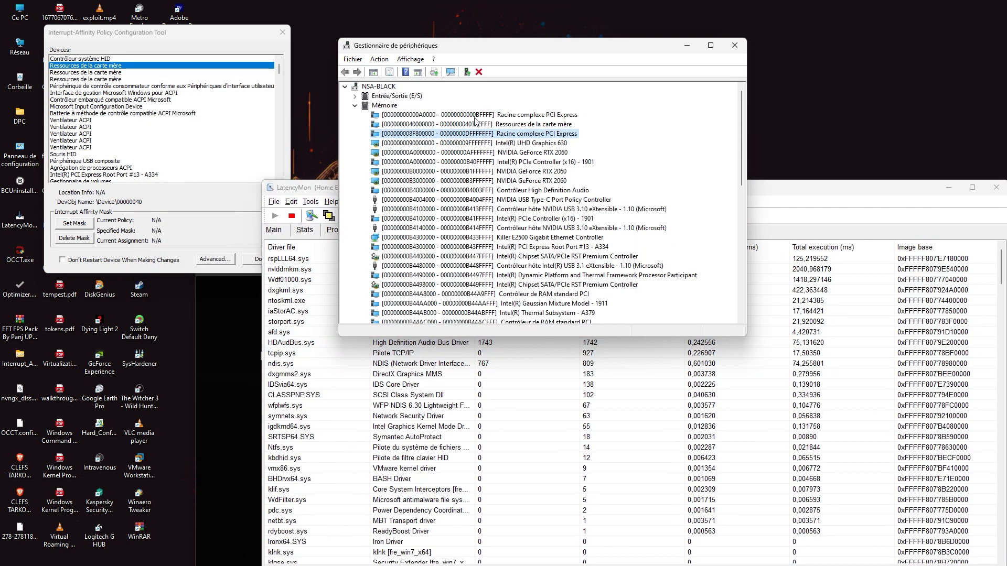
scroll(452, 184, "down", 1)
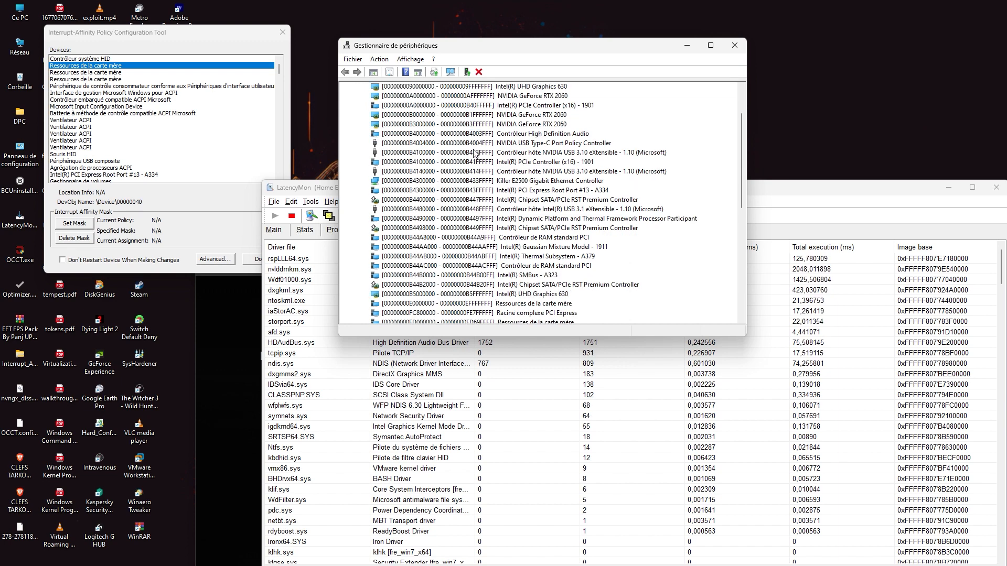
scroll(408, 108, "up", 1)
scroll(467, 184, "down", 15)
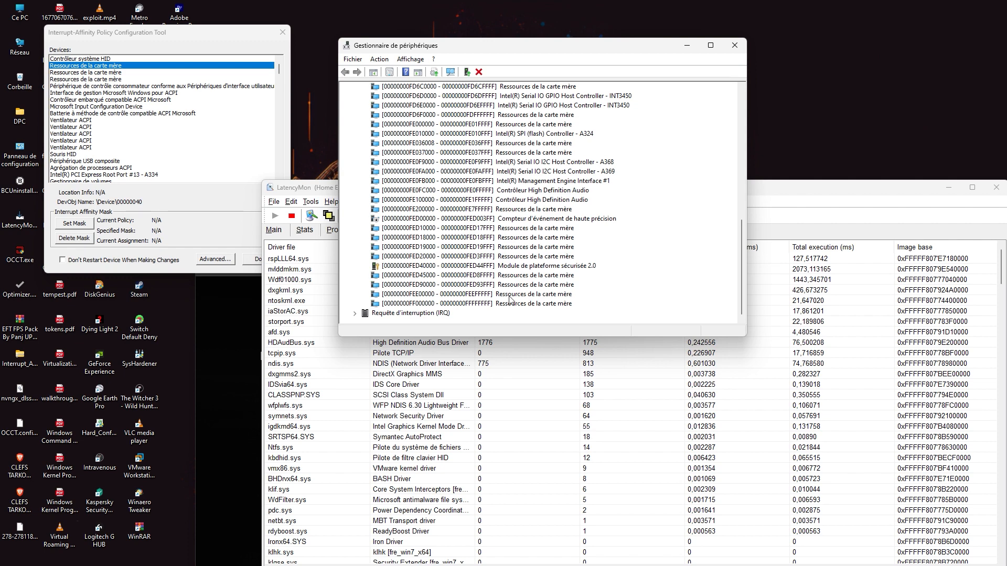
left_click(355, 313)
scroll(528, 238, "down", 10)
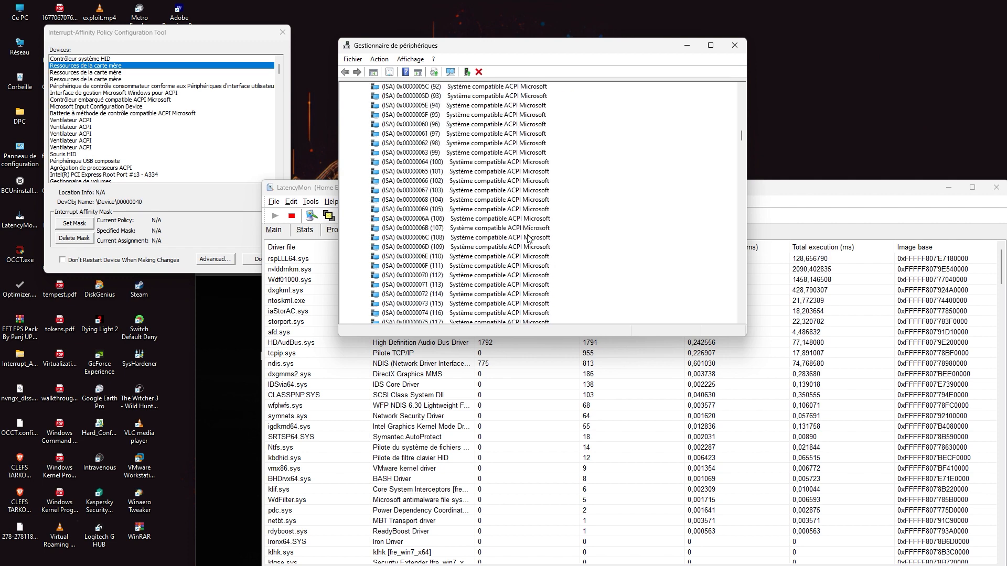
scroll(528, 239, "down", 20)
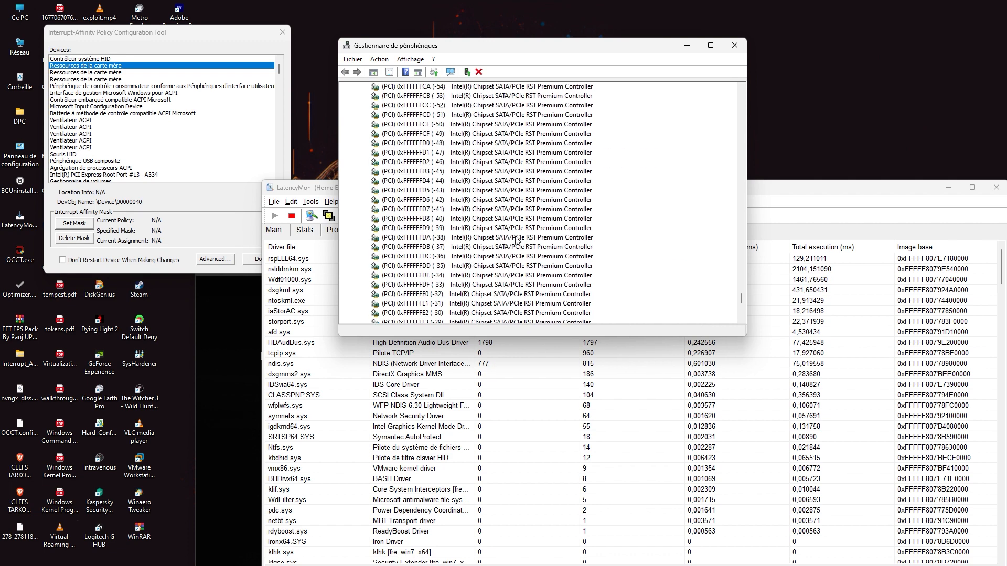
scroll(516, 240, "down", 9)
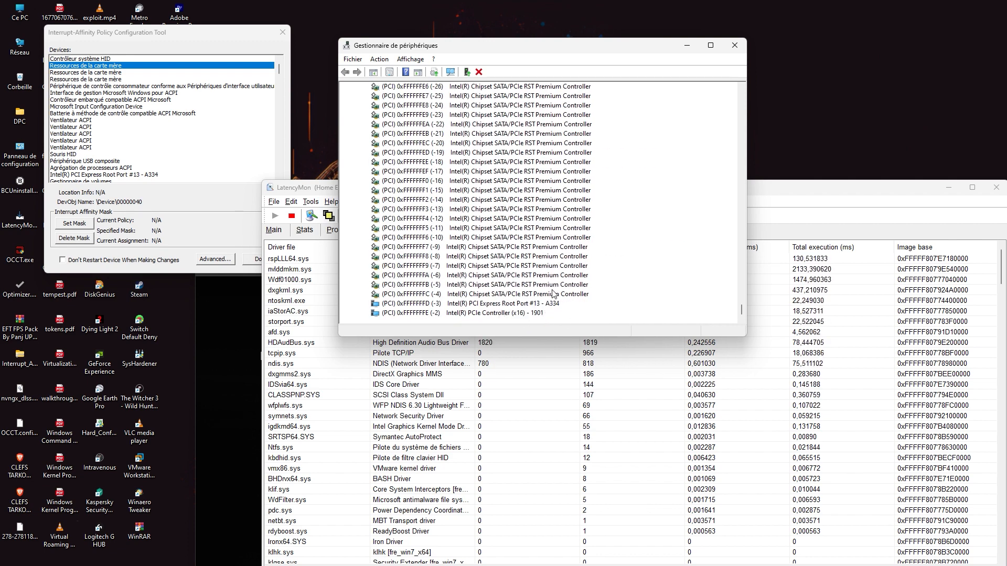
Expand the Entrée/Sortie (E/S) category of Device Manager's resource tree to view its entries
scroll(553, 294, "up", 20)
scroll(553, 294, "up", 20)
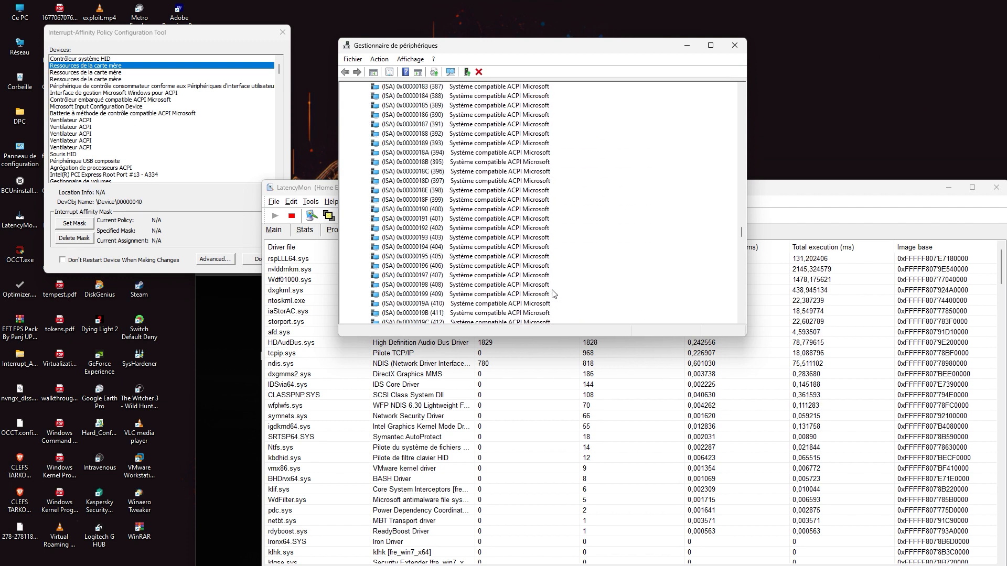
scroll(553, 294, "up", 20)
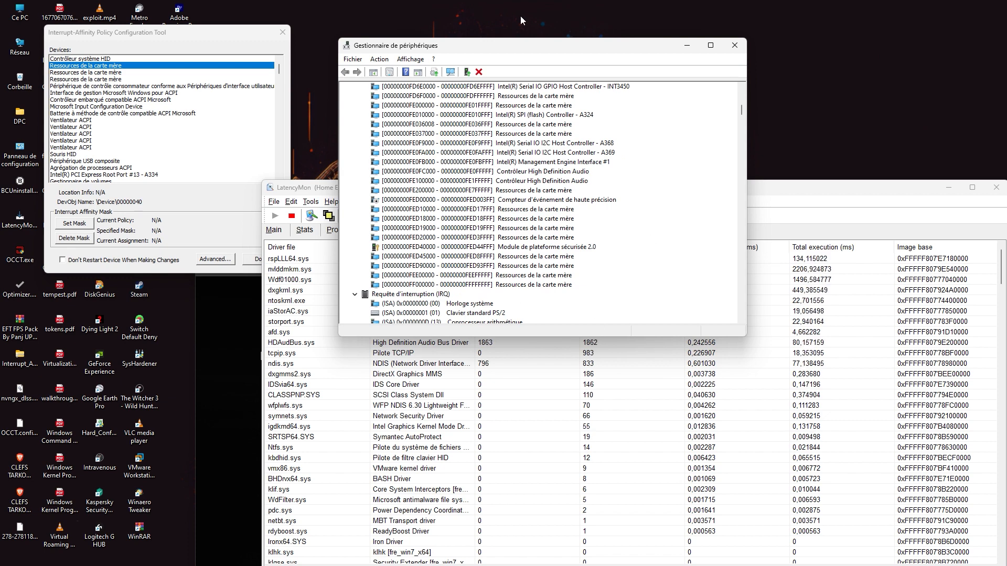
scroll(494, 95, "up", 10)
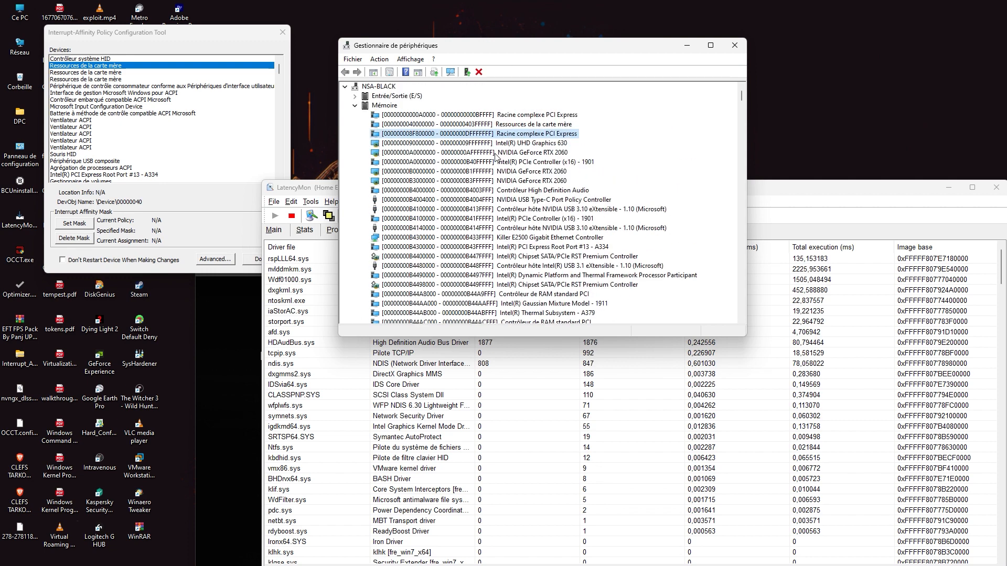
double_click(388, 97)
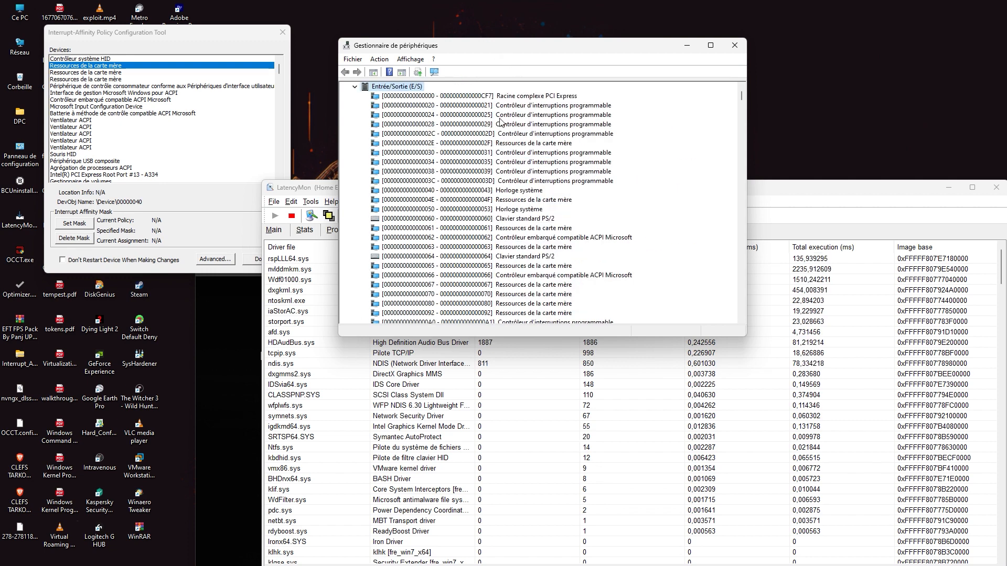
Review Device Manager's Entrée/Sortie (E/S) entries, then switch its display to drivers by type and look through the driver categories
scroll(503, 131, "down", 10)
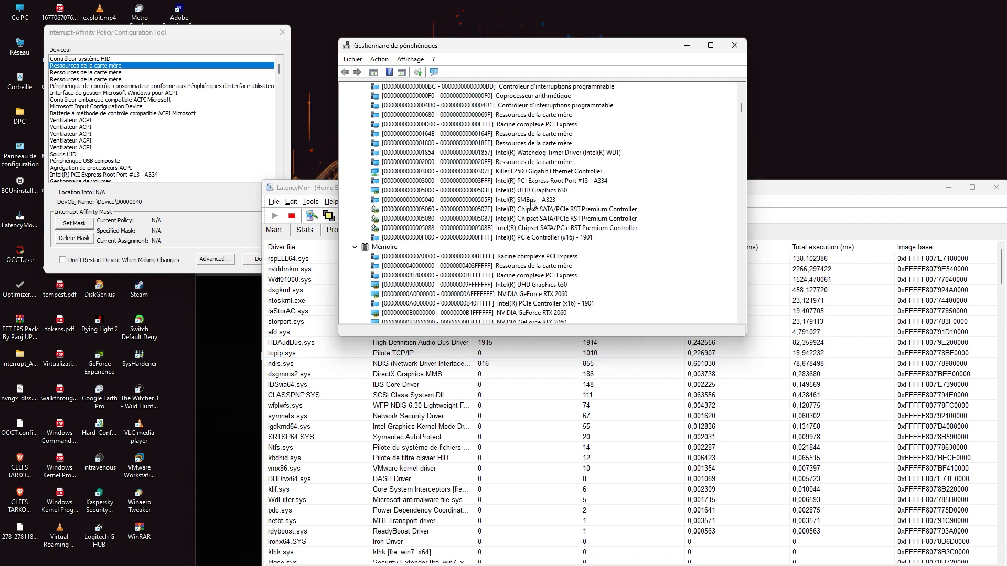
scroll(532, 204, "up", 10)
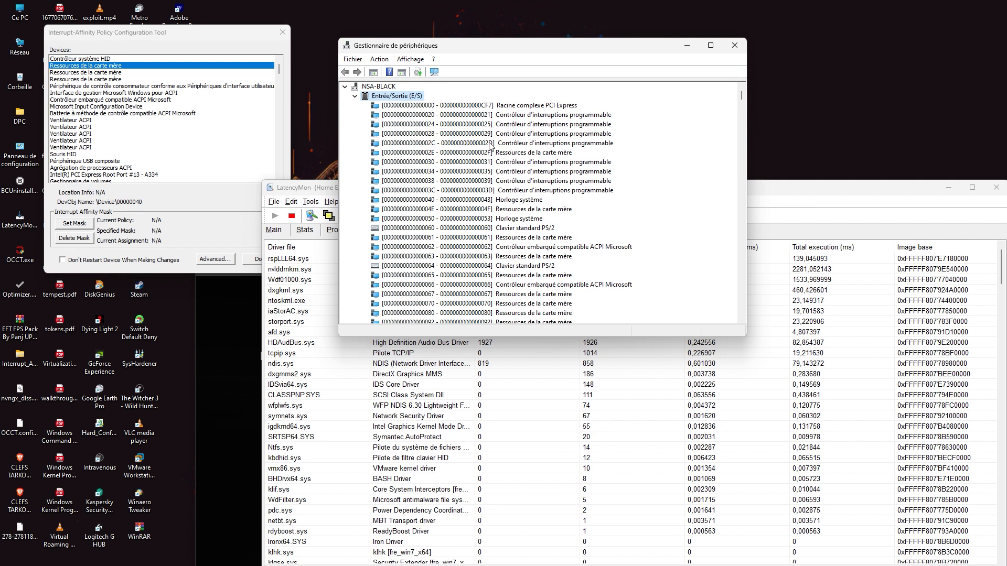
left_click(410, 59)
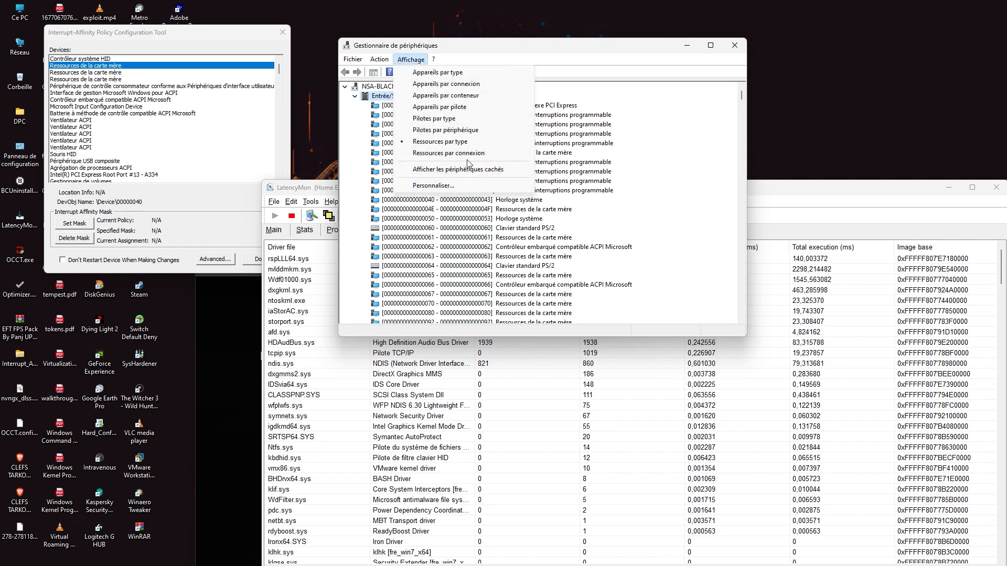
left_click(454, 120)
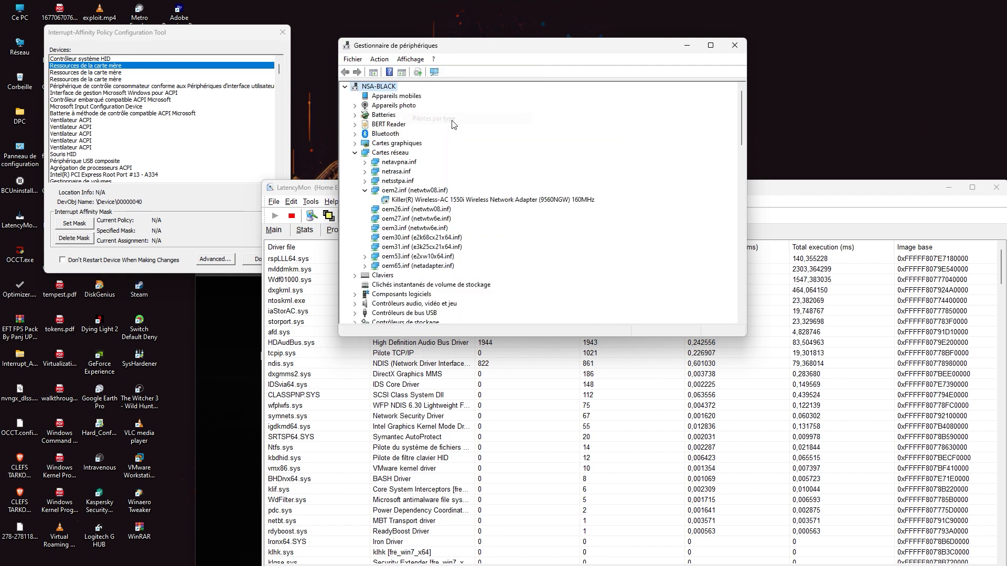
scroll(485, 158, "down", 6)
scroll(485, 210, "down", 1)
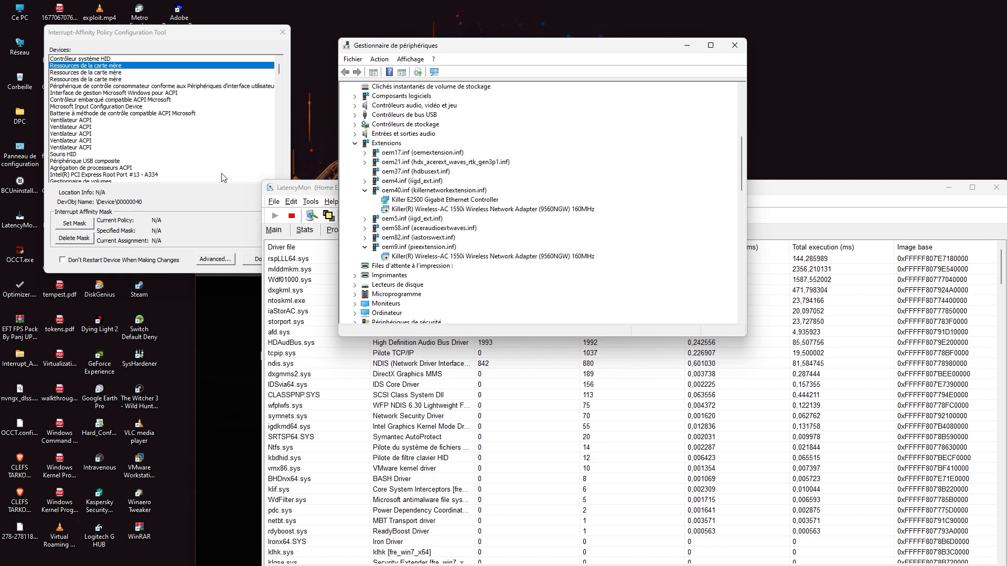
Move the affinity tool's window slightly higher and place LatencyMon's window over Device Manager
left_click(148, 94)
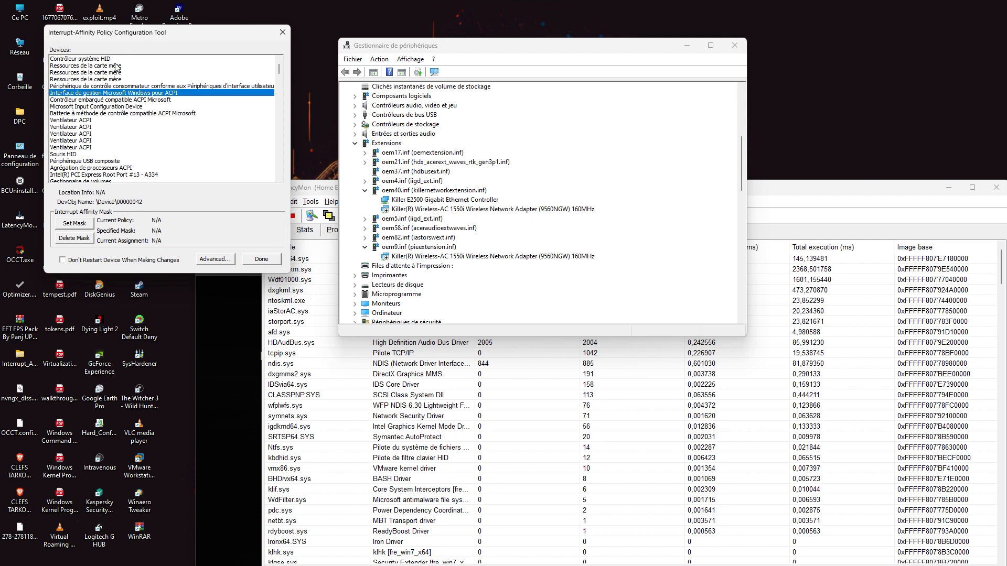
left_click_drag(157, 33, 157, 20)
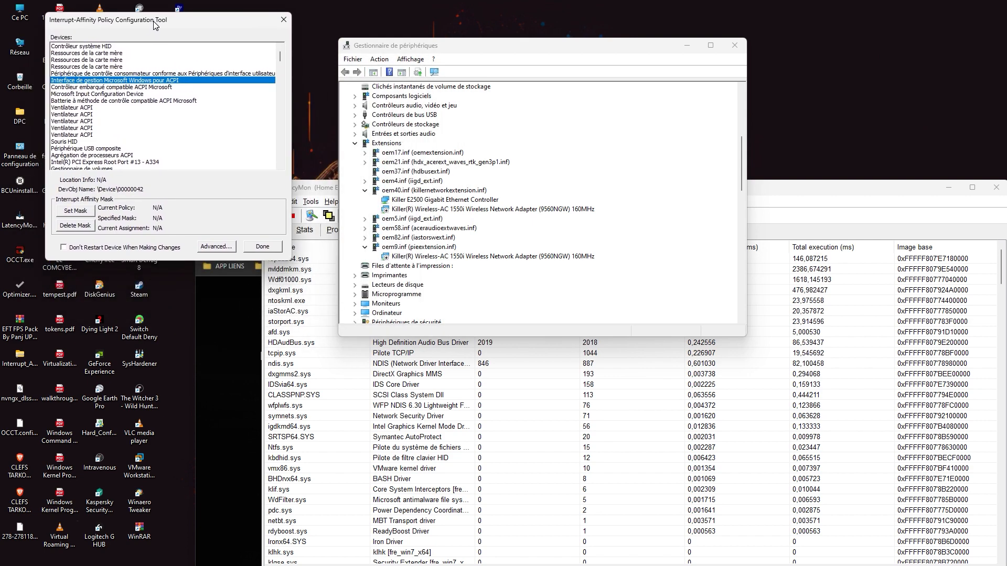
left_click(811, 386)
left_click_drag(787, 191, 768, 96)
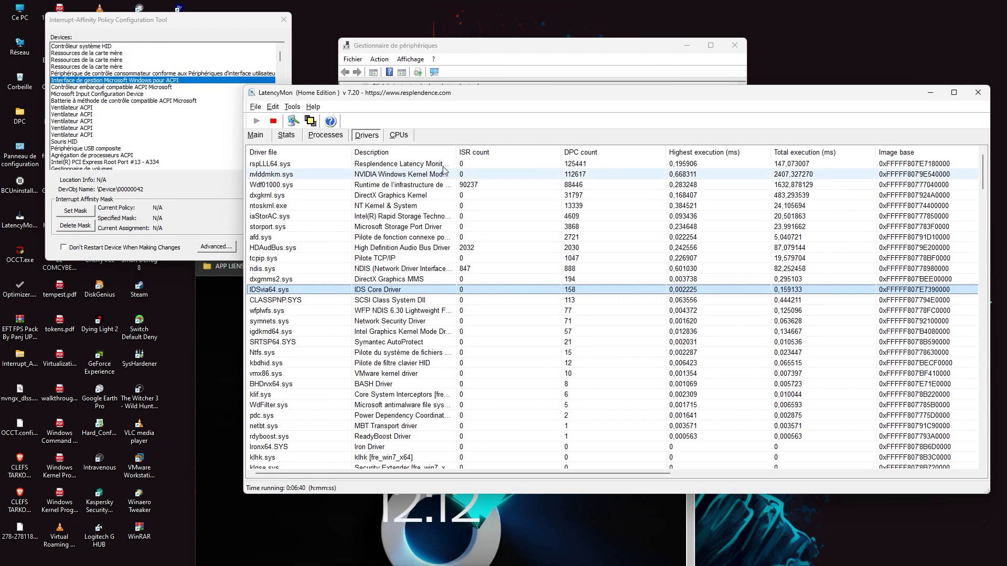
Check LatencyMon's per-CPU results for the driver with highest execution, and select storport.sys in the driver list
left_click(400, 136)
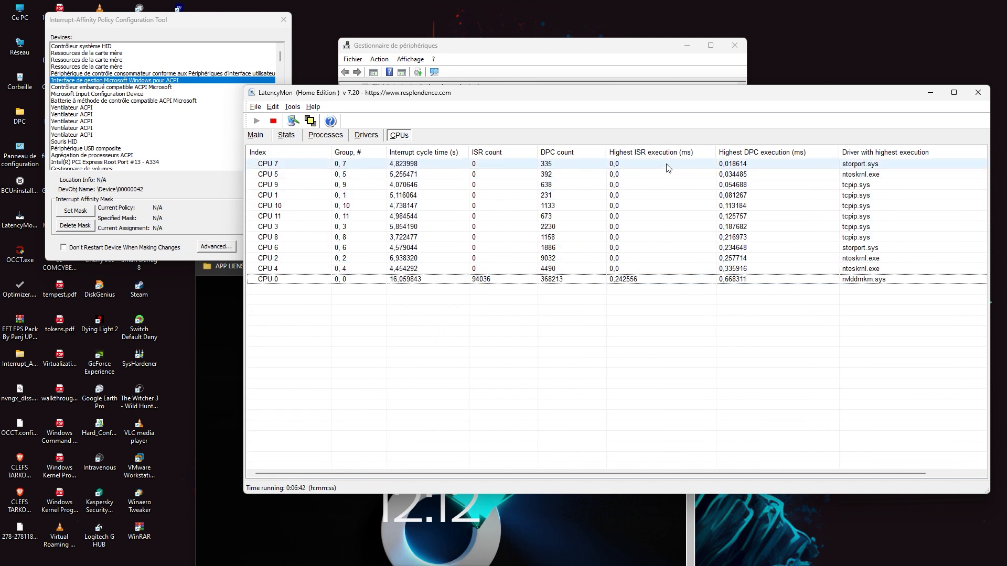
left_click(828, 165)
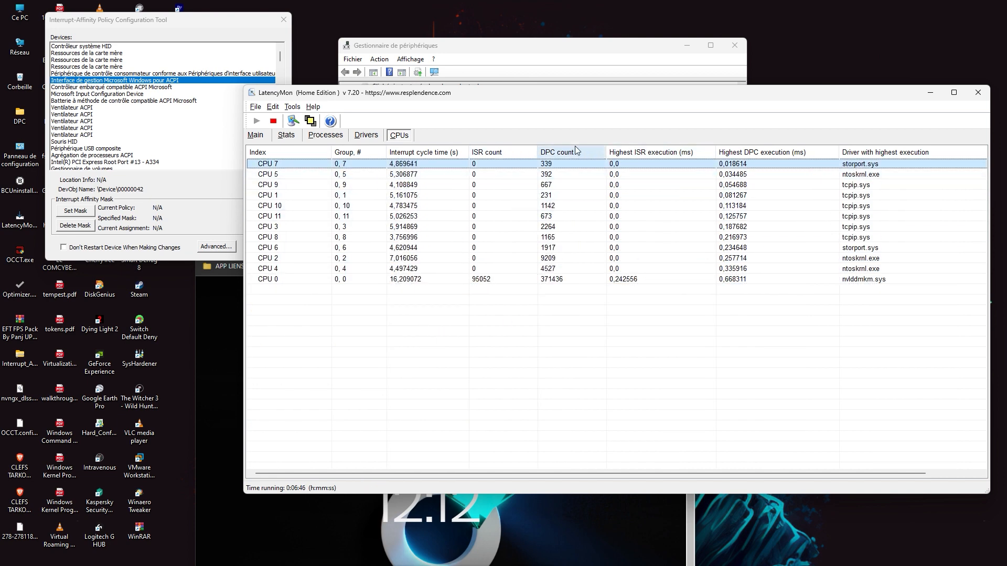
left_click(366, 136)
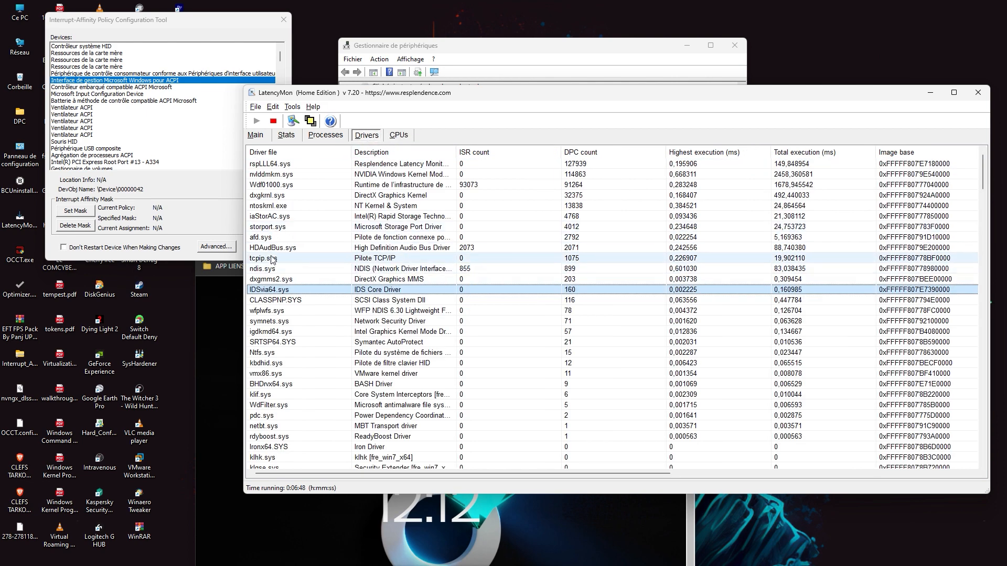
left_click(267, 227)
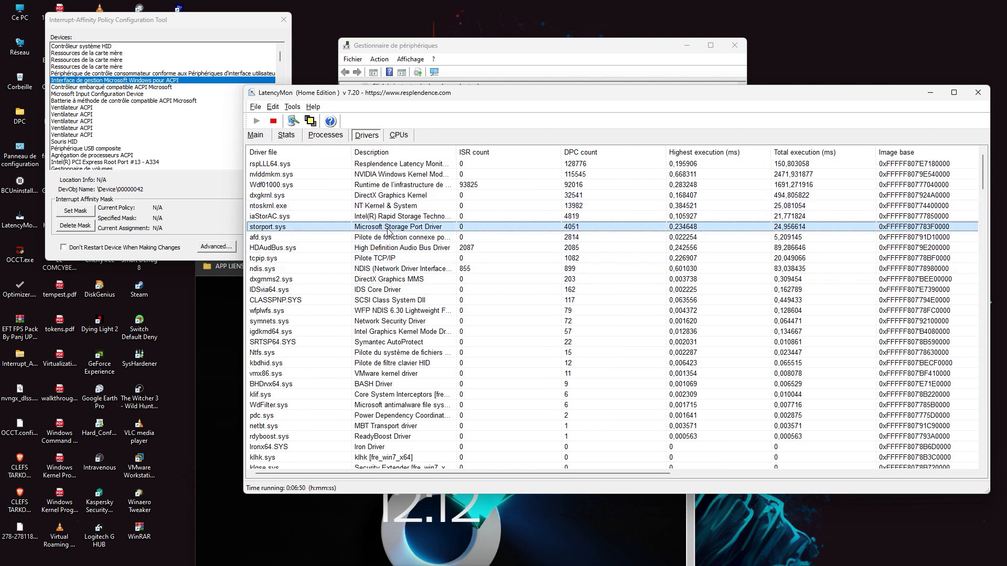
Browse the affinity tool's device list and check the policy details of Intel(R) PCI Express Root Port #13 - A334
left_click(114, 88)
key("Down")
key("Down")
key("Down")
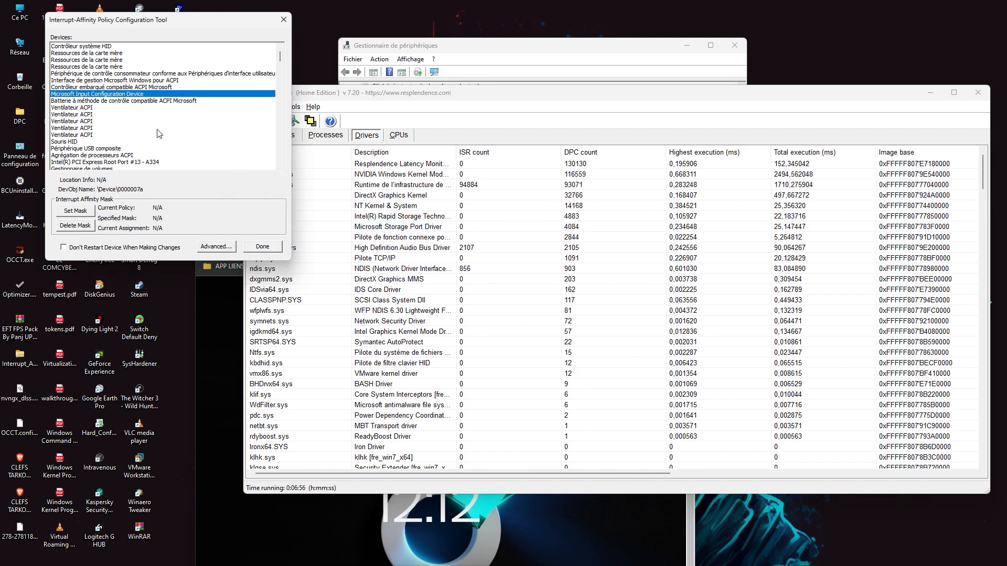
scroll(139, 156, "down", 2)
scroll(139, 156, "down", 1)
scroll(113, 100, "down", 2)
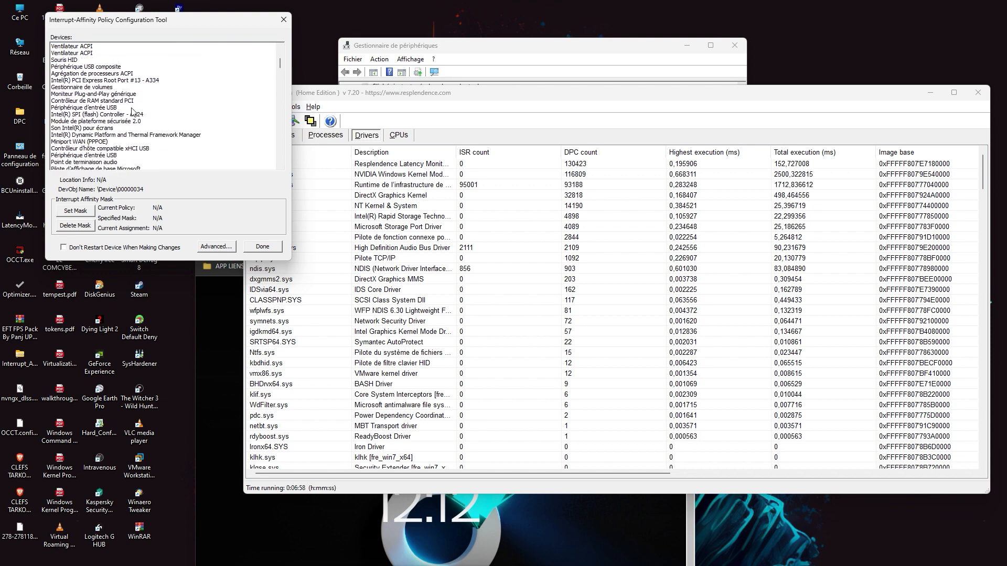
left_click(106, 81)
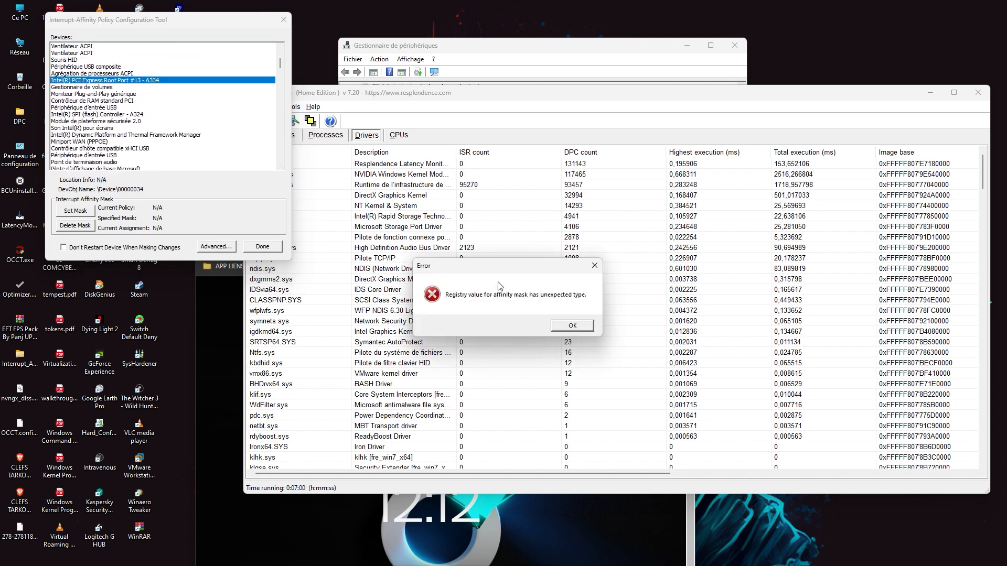
left_click(572, 326)
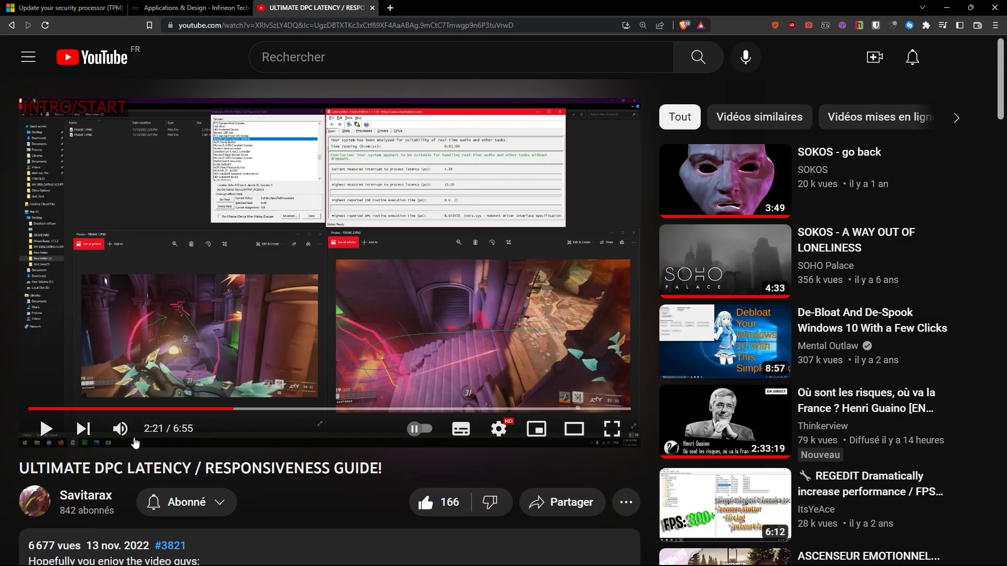
In the browser, mute the paused YouTube latency guide and view its popular affinity options at 3:50 in full screen
left_click(120, 429)
left_click(612, 429)
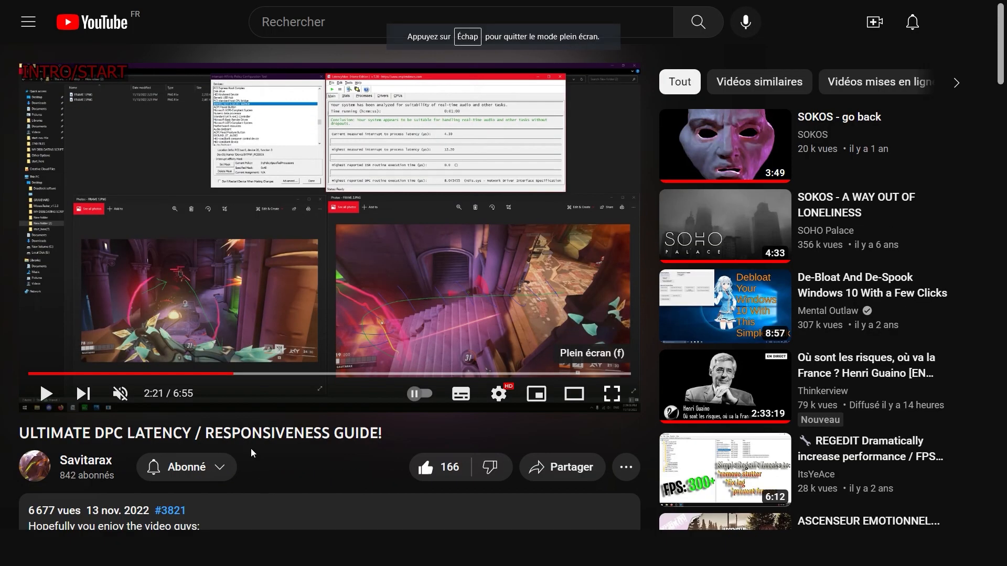
left_click_drag(348, 522, 556, 522)
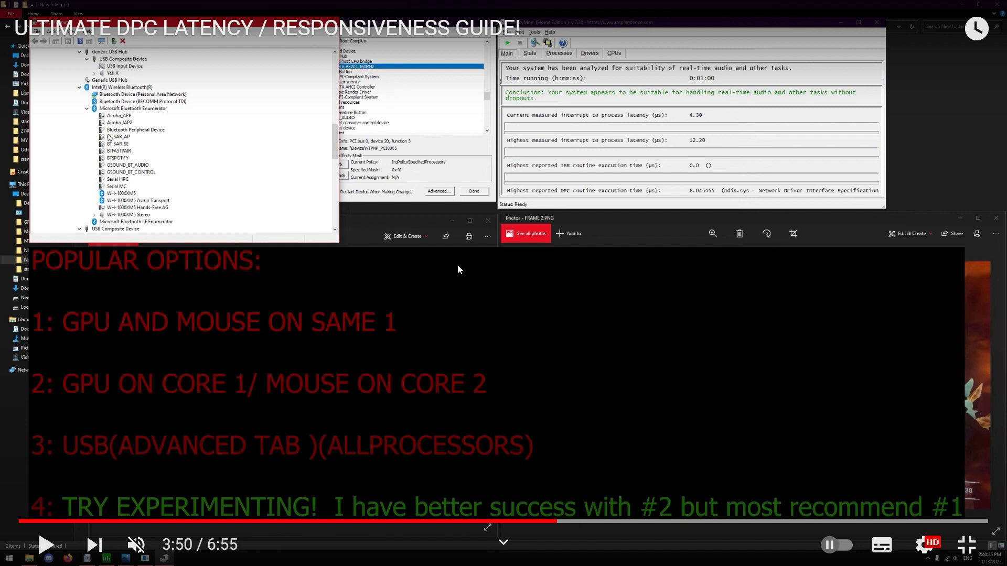
left_click(967, 545)
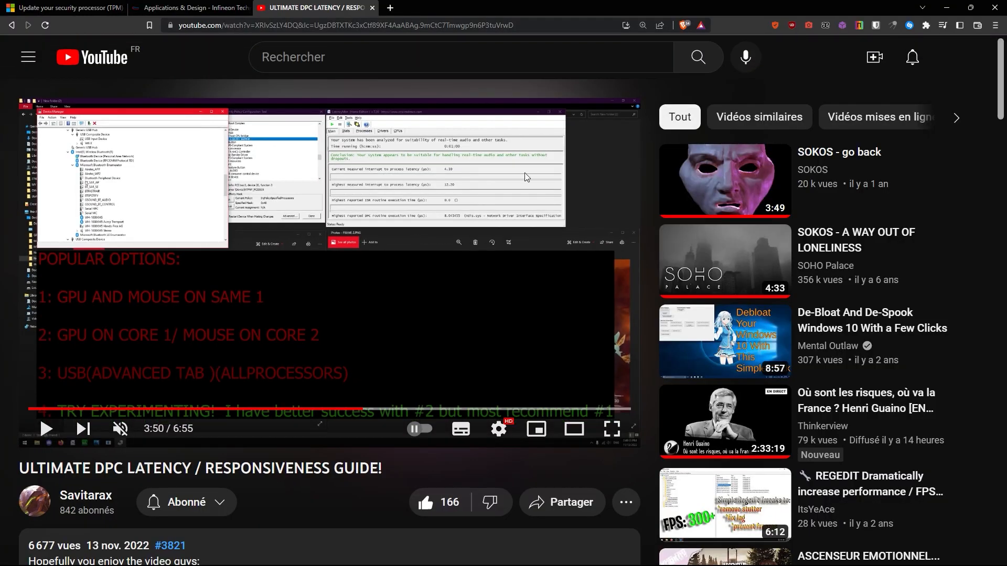
Return to LatencyMon, stop its monitoring, and show the per-CPU results sorted by index
left_click(947, 8)
left_click(271, 124)
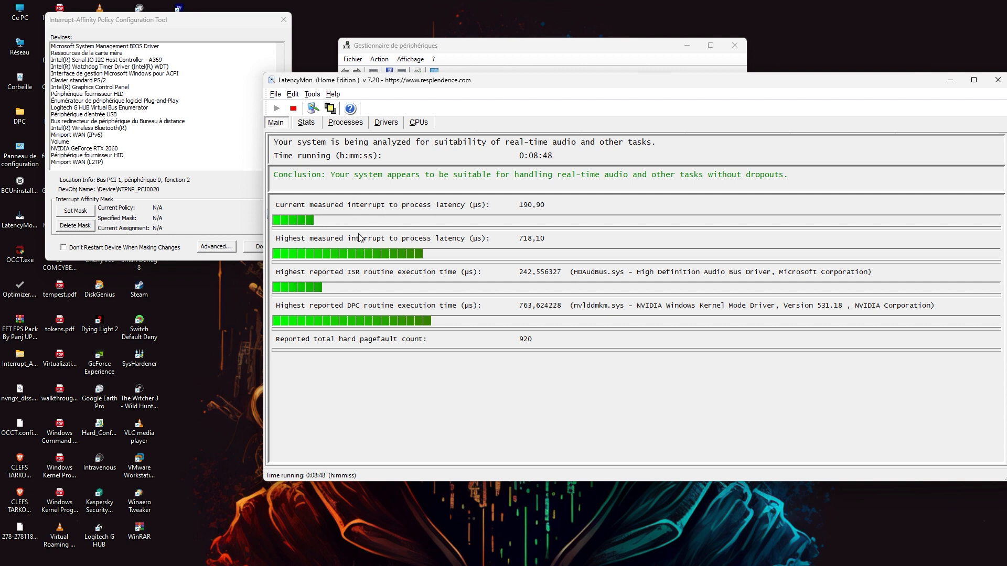
left_click(293, 108)
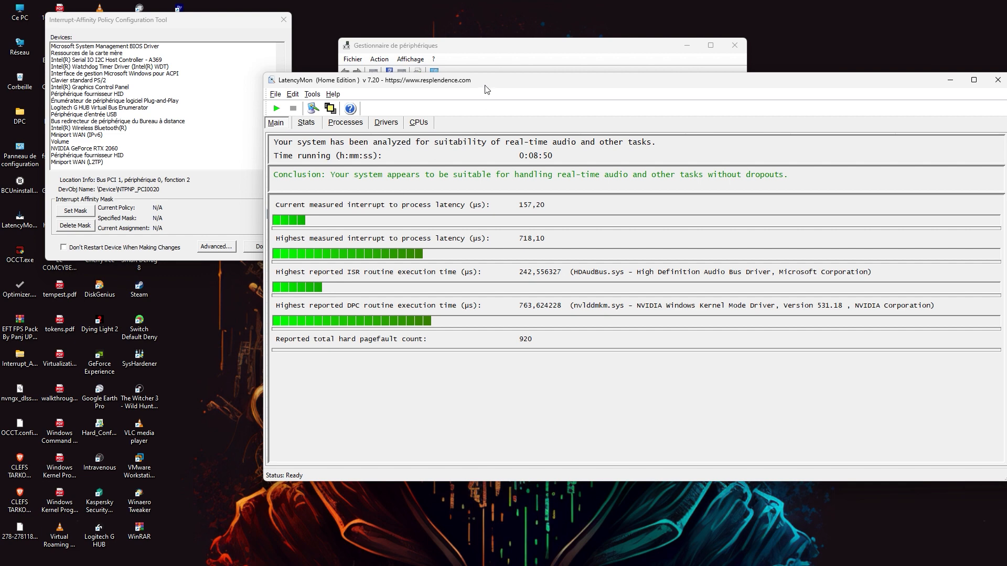
left_click(419, 123)
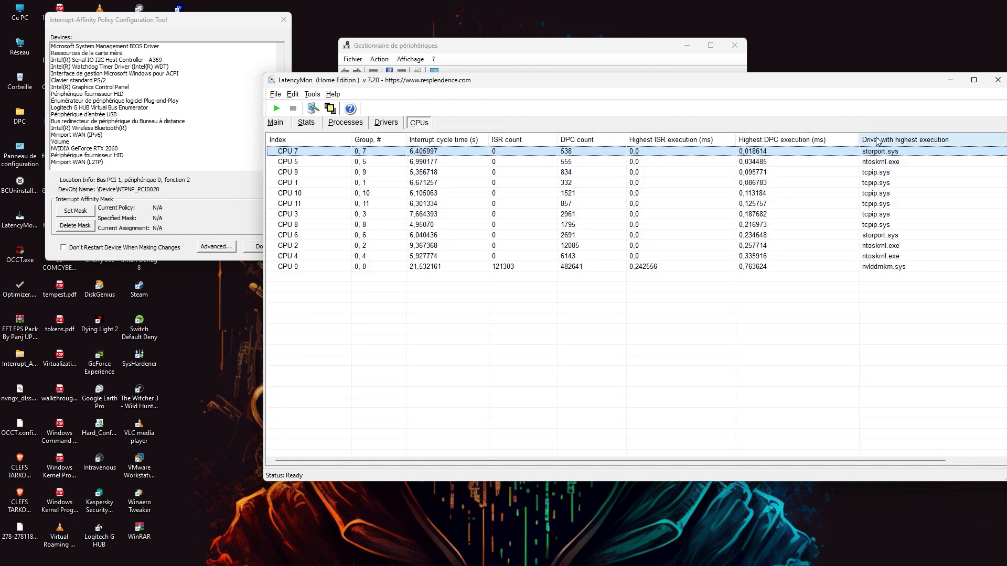
left_click(299, 139)
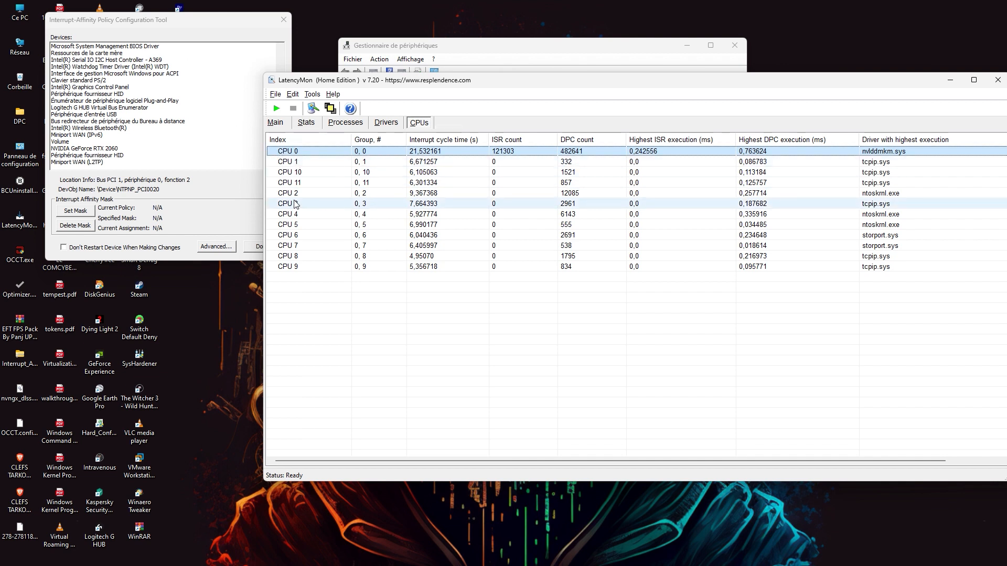
Try to set the interrupt affinity mask of the NVIDIA GeForce RTX 2060 to CPU 2, declining the device restart
left_click(118, 108)
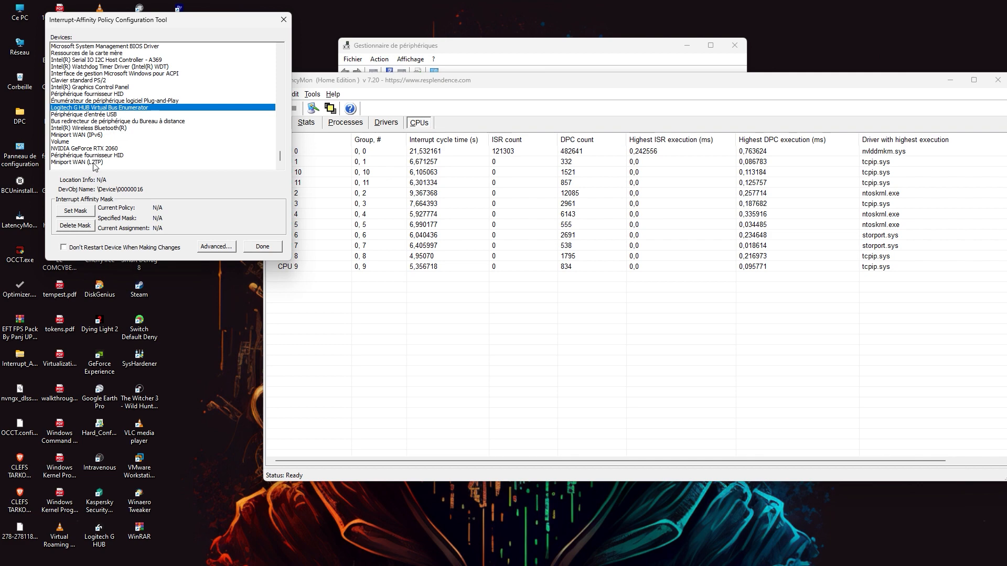
left_click(103, 148)
left_click(571, 326)
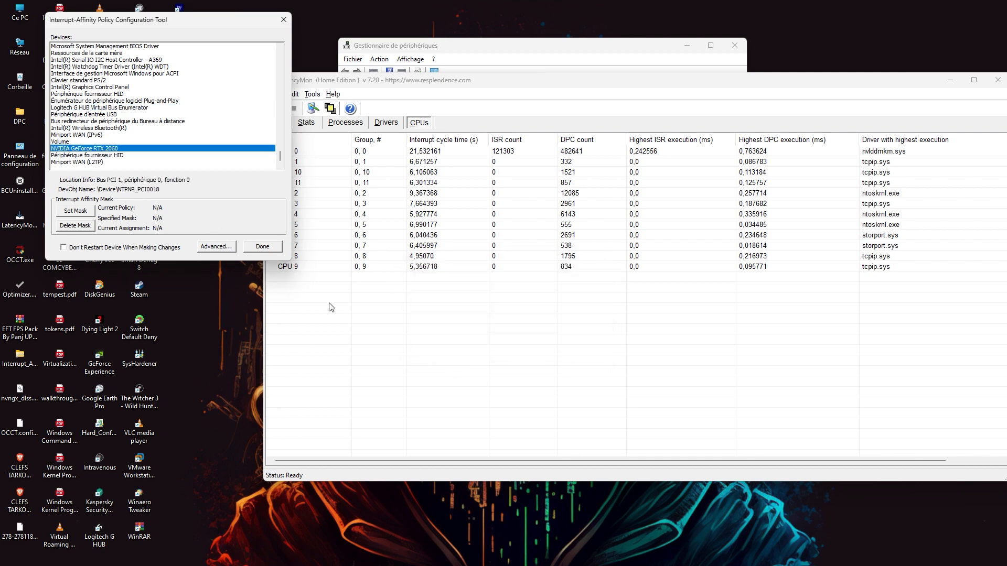
left_click(75, 211)
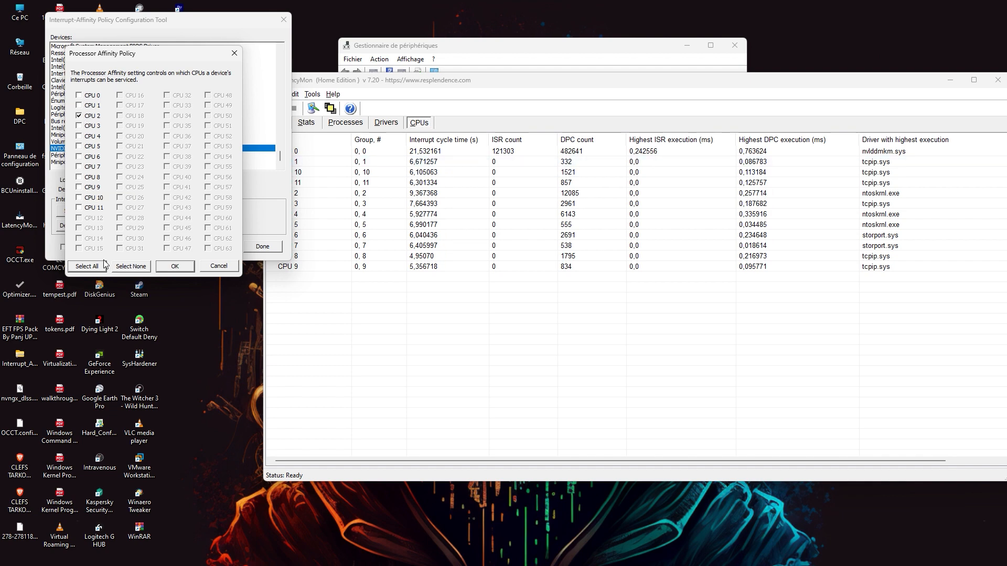
left_click(175, 266)
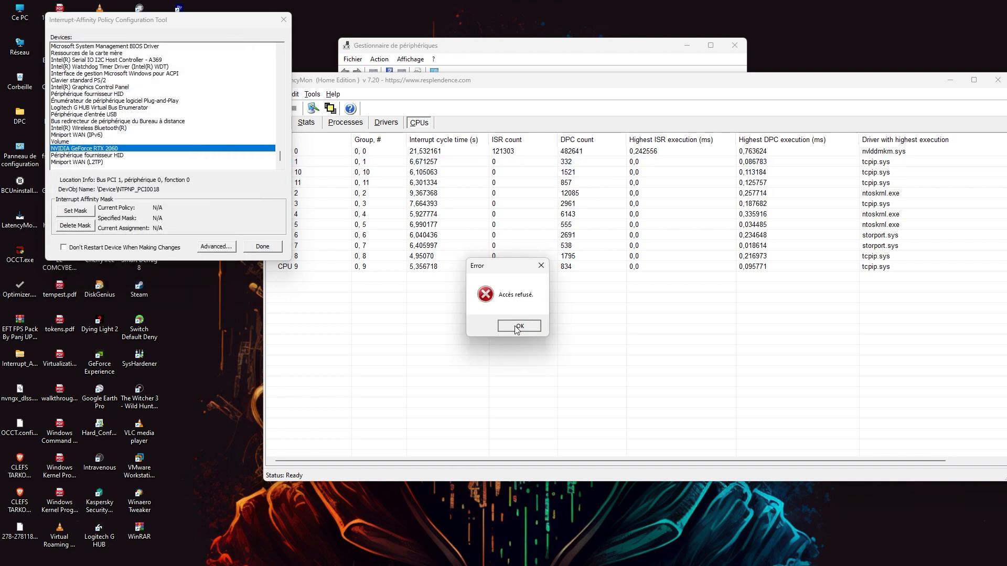
left_click(518, 327)
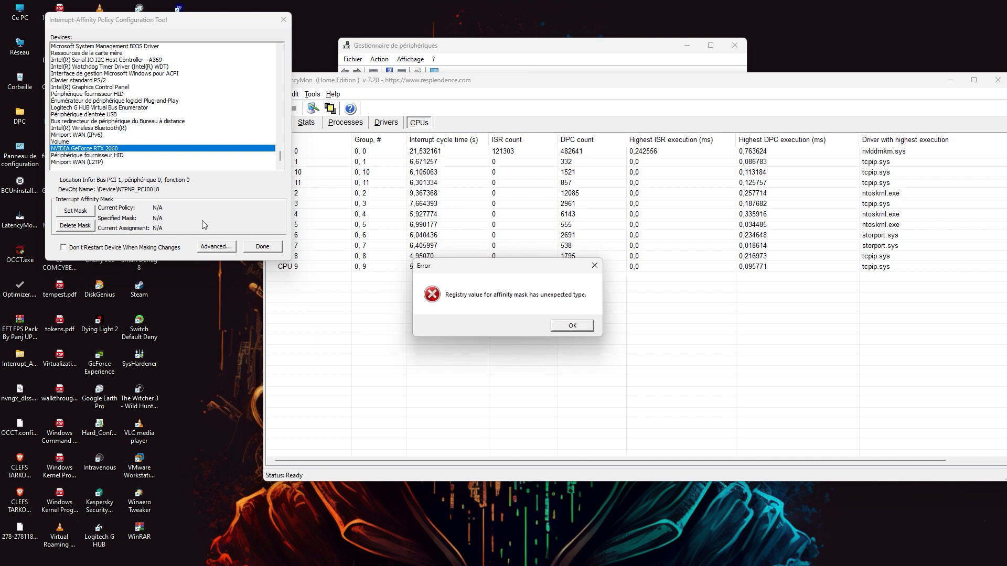
left_click(568, 329)
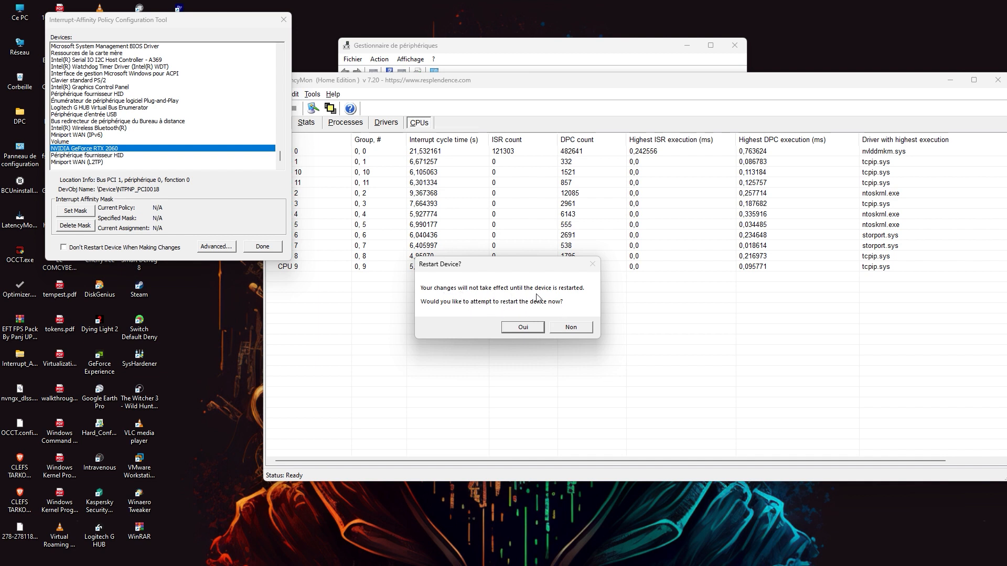
left_click(579, 323)
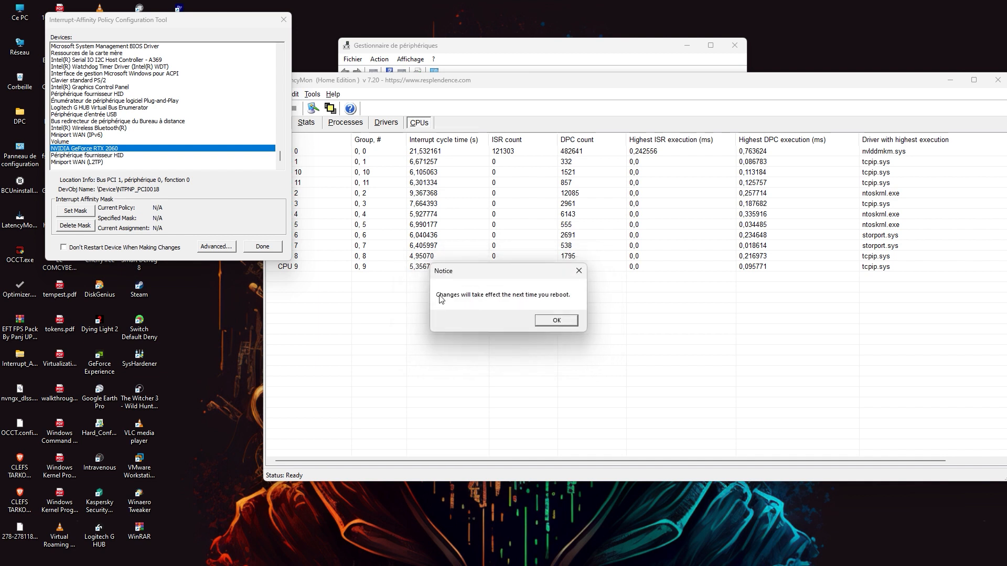
left_click(557, 320)
left_click(574, 326)
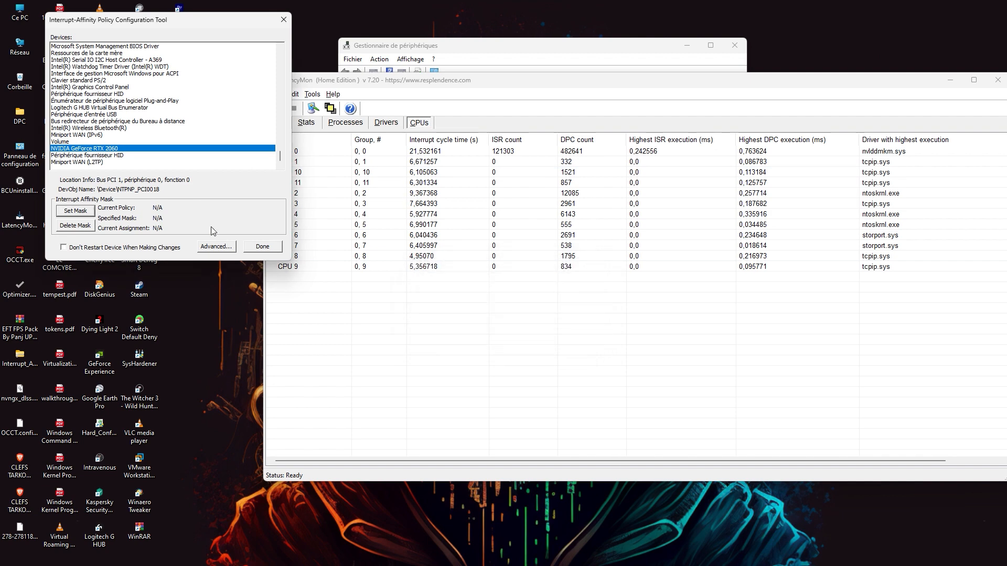
Close the interrupt affinity tool and open the DPC folder on the desktop
left_click(288, 19)
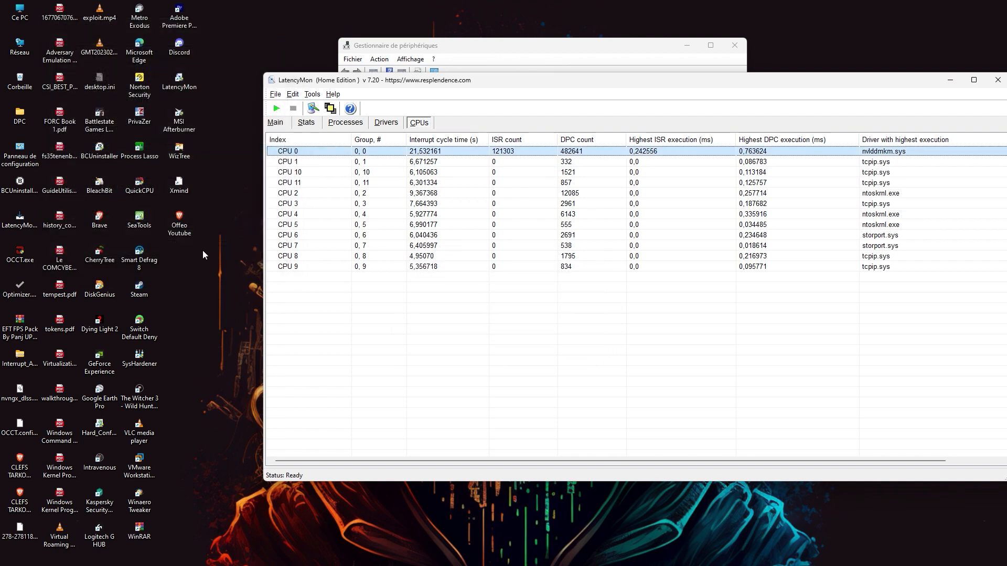
left_click(187, 193)
left_click(139, 89)
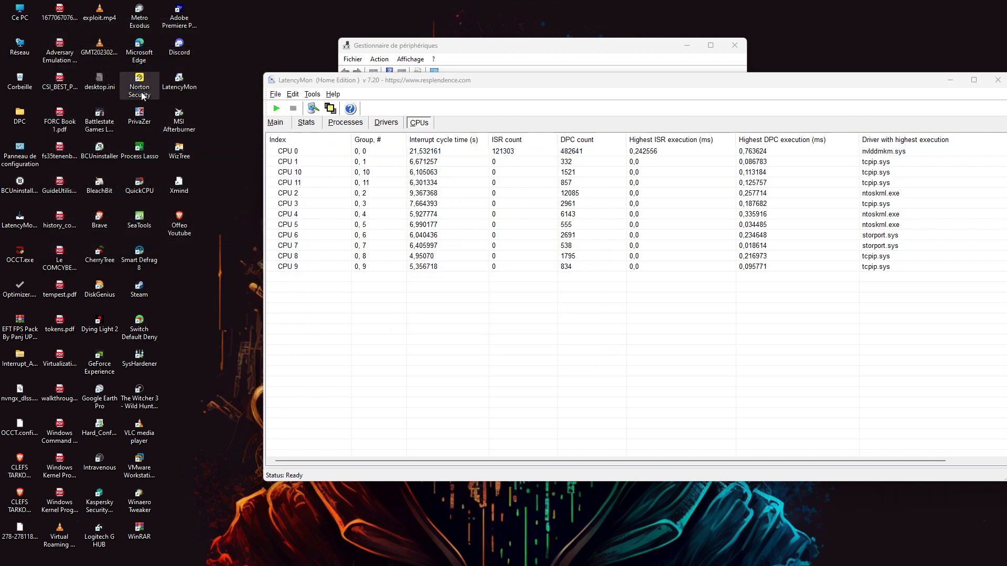
double_click(19, 120)
Set intPolicy_x64.exe to run as administrator in its compatibility properties
double_click(244, 172)
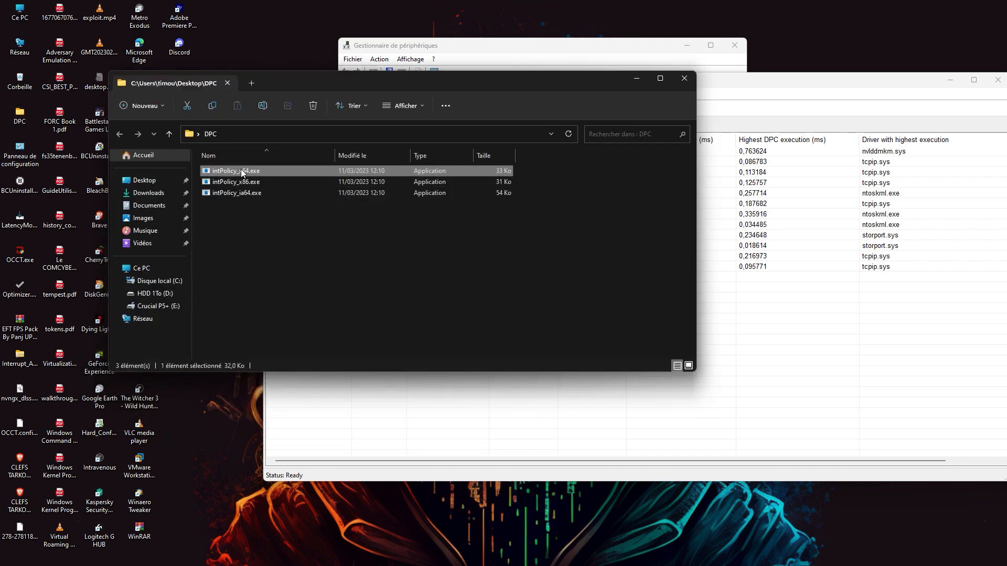
right_click(242, 170)
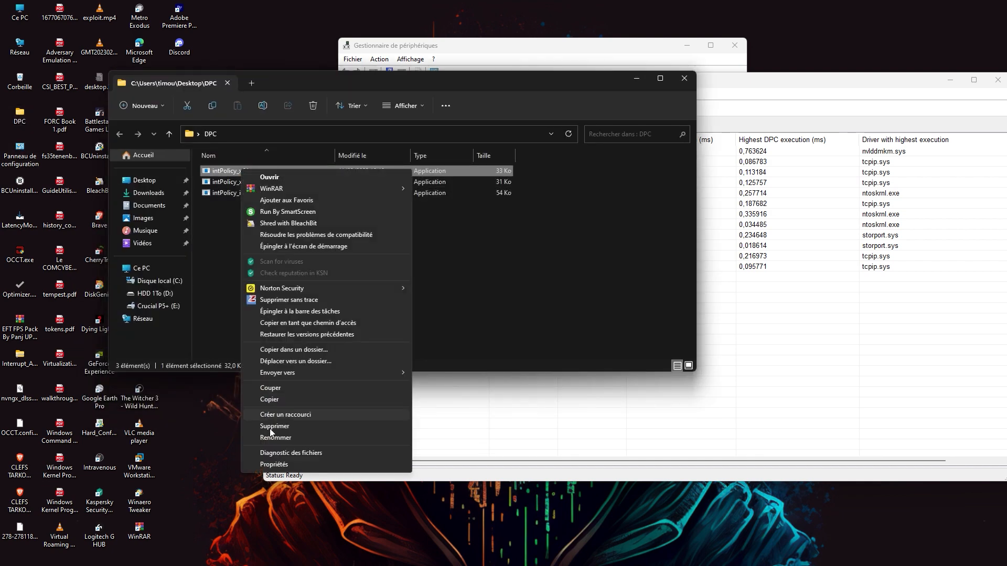
left_click(273, 466)
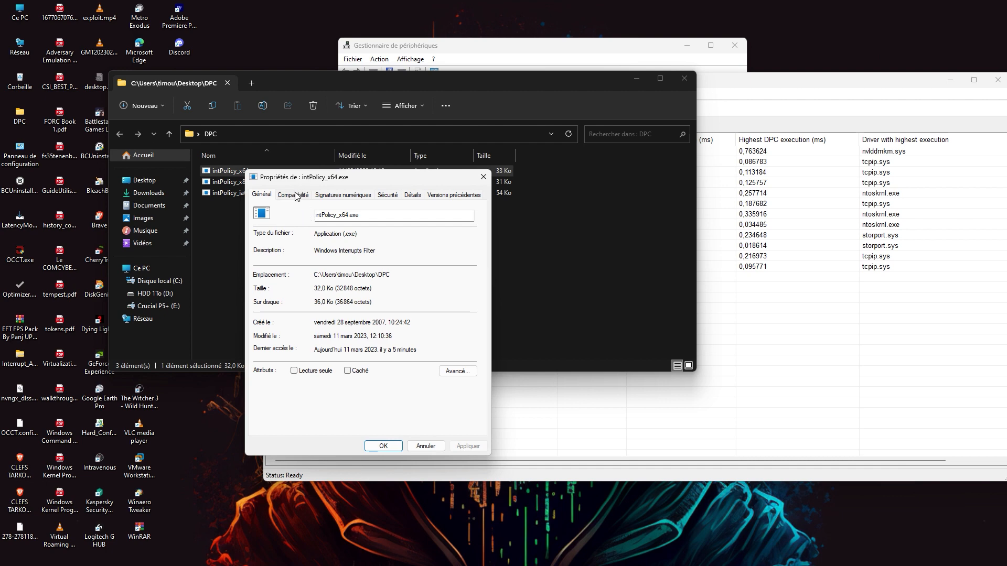
left_click(292, 195)
left_click(344, 362)
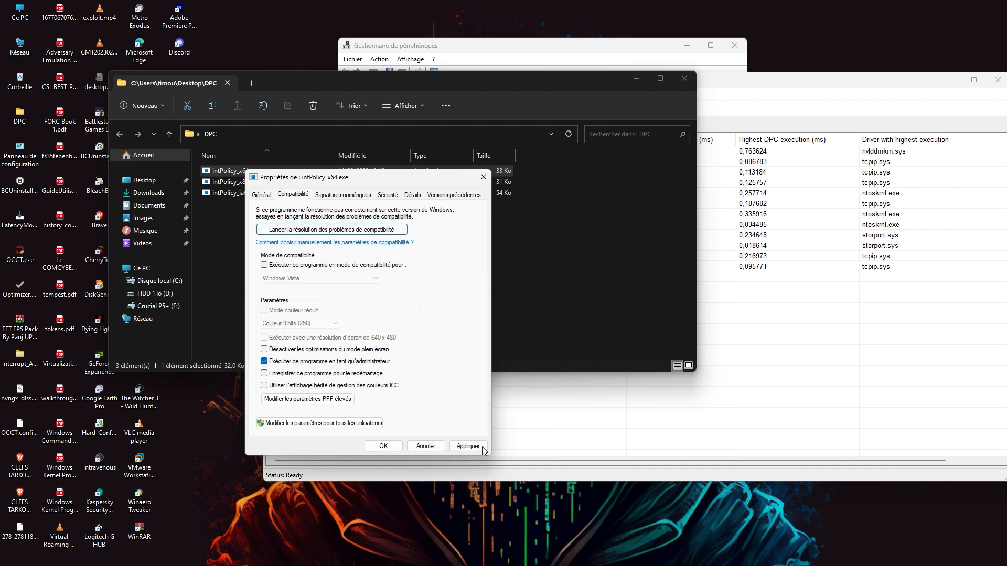
left_click(383, 446)
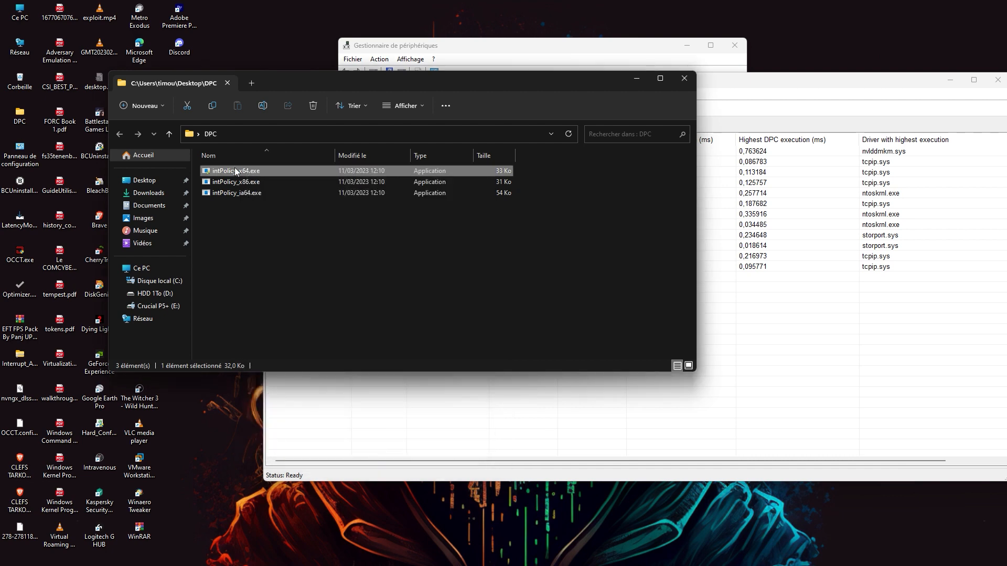
Relaunch intPolicy_x64.exe, select the NVIDIA GeForce RTX 2060 and accept its advanced policy as IrqPolicyMachineDefault
double_click(235, 171)
left_click(559, 363)
scroll(50, 105, "down", 10)
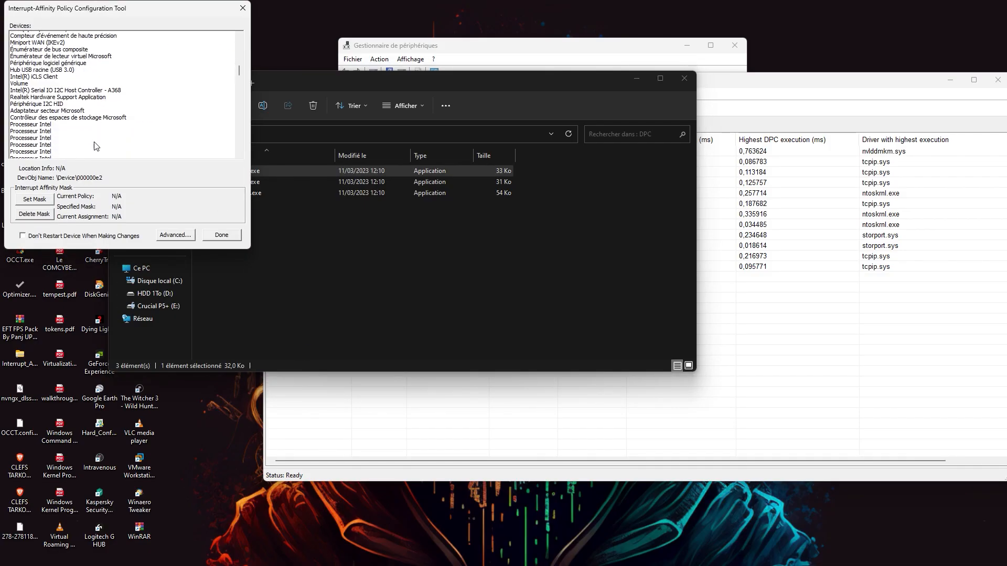
left_click(53, 136)
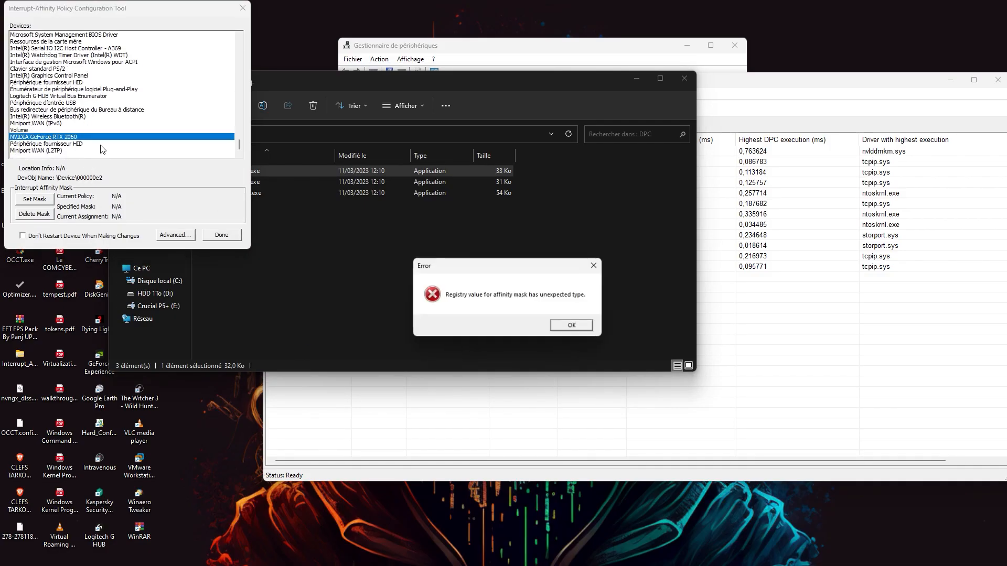
left_click(571, 326)
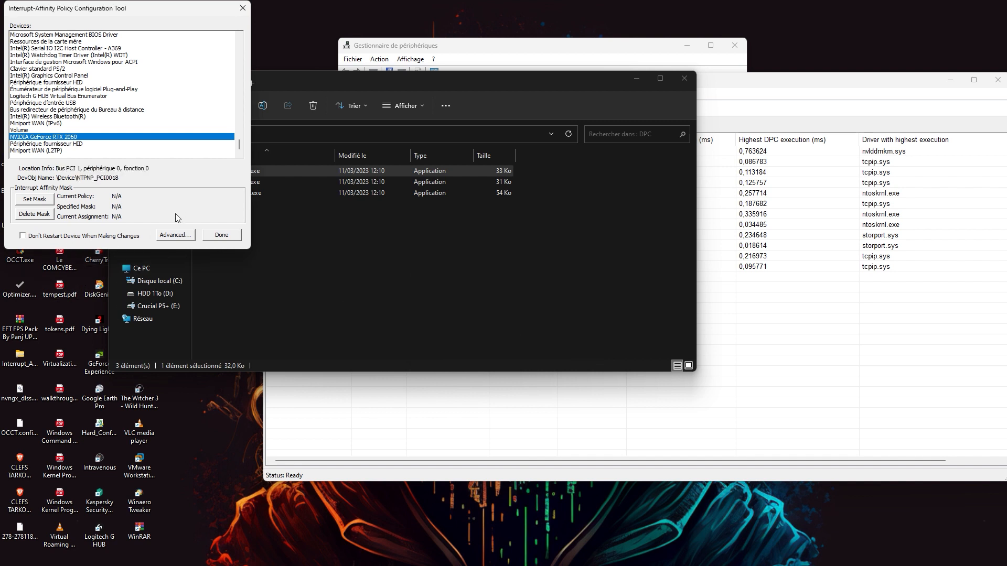
left_click(162, 237)
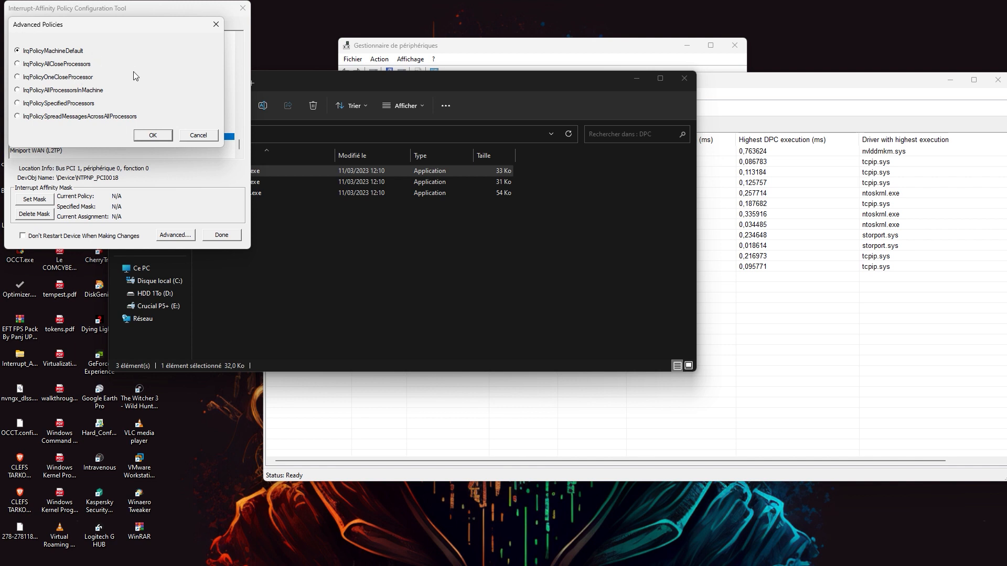
left_click(151, 135)
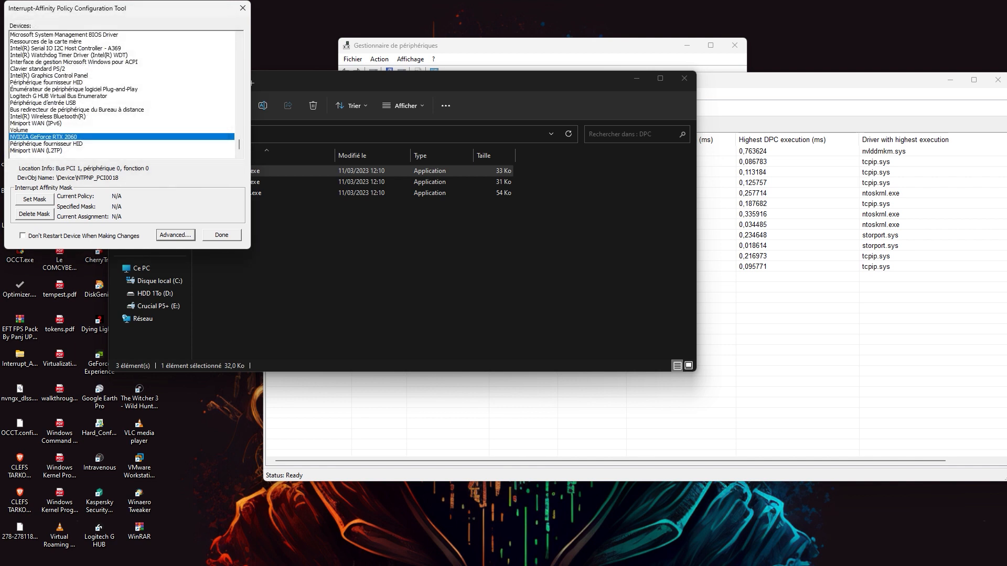
Set the interrupt affinity mask of the NVIDIA GeForce RTX 2060 to CPU 2 and dismiss the dialogs
left_click(46, 201)
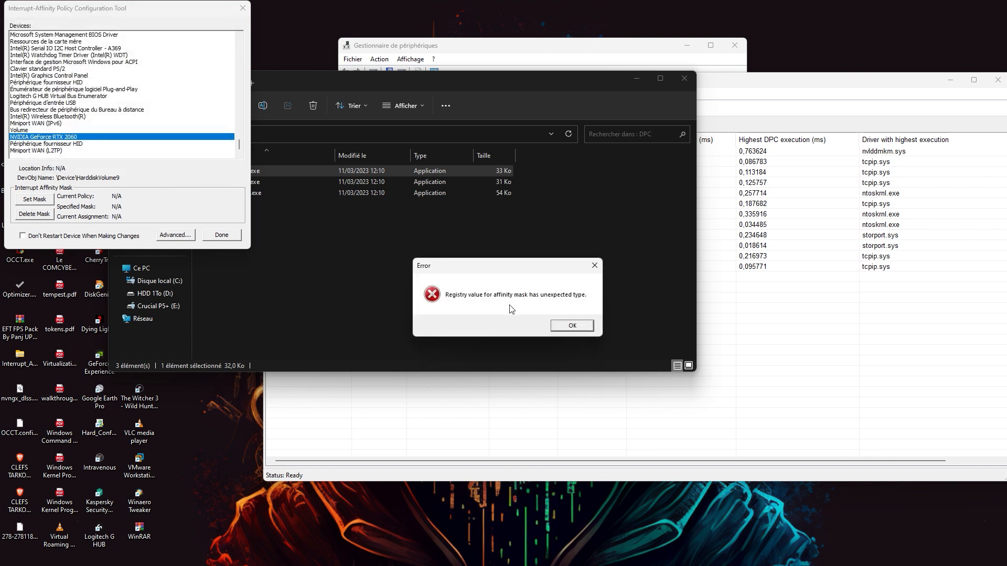
left_click(556, 326)
left_click(45, 198)
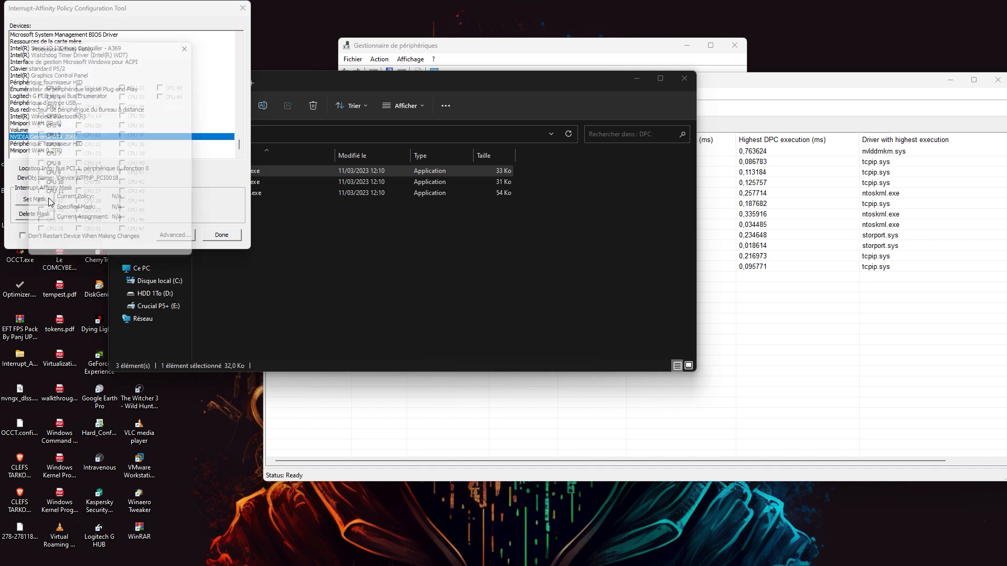
left_click(51, 105)
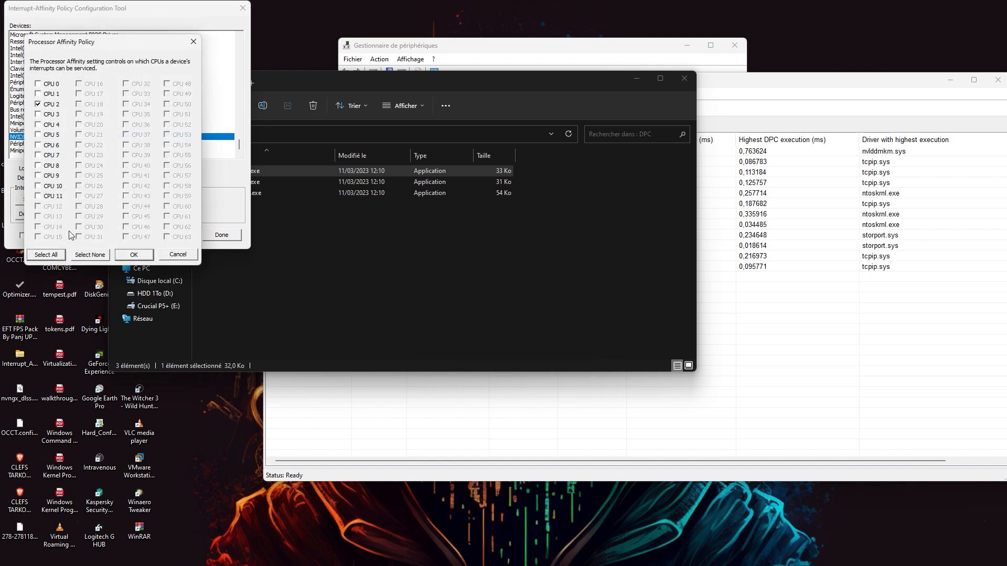
left_click(134, 255)
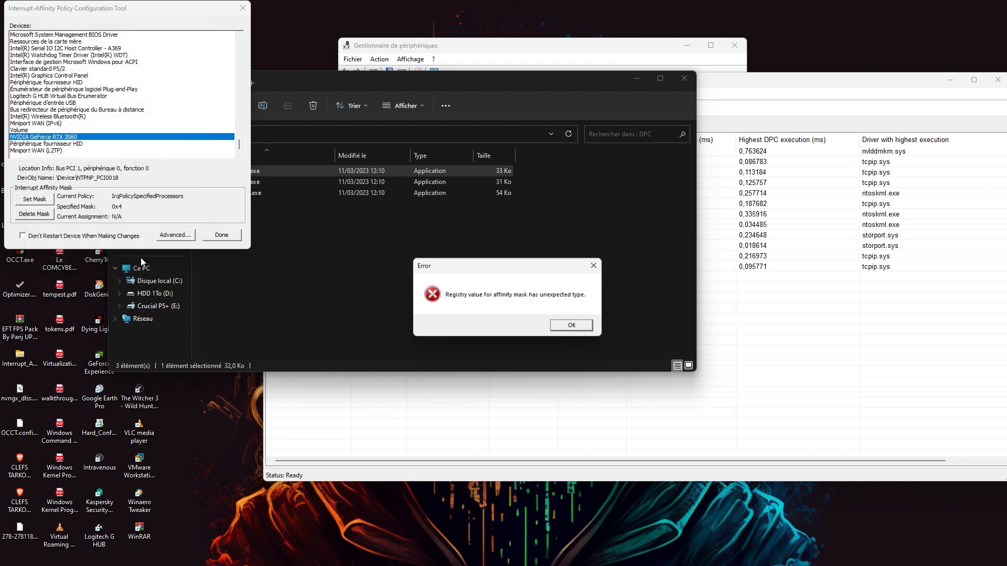
left_click(562, 324)
left_click(523, 327)
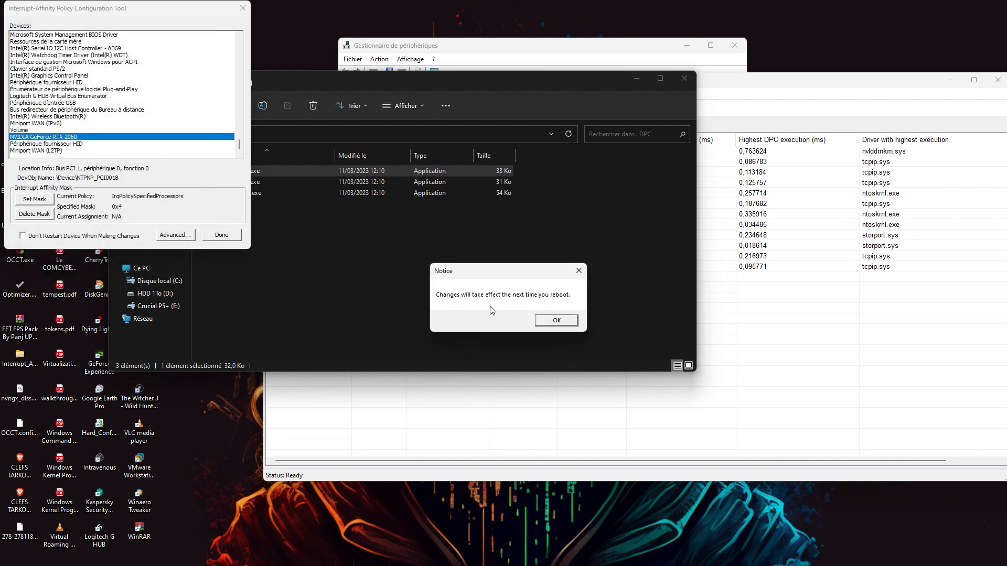
left_click(548, 317)
left_click(568, 324)
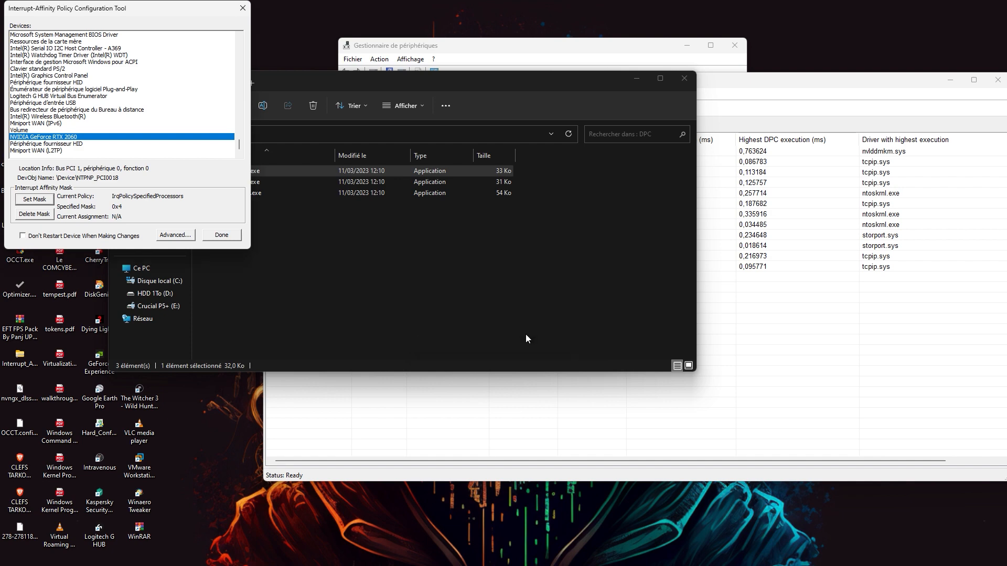
Switch to LatencyMon and review the stopped session's per-CPU results, process list and driver list
left_click(808, 347)
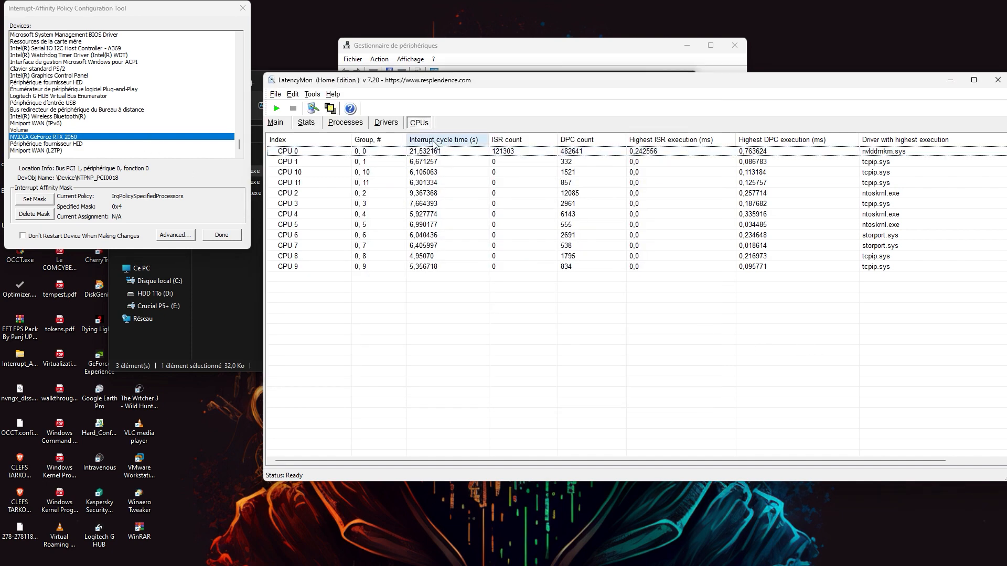
left_click(797, 163)
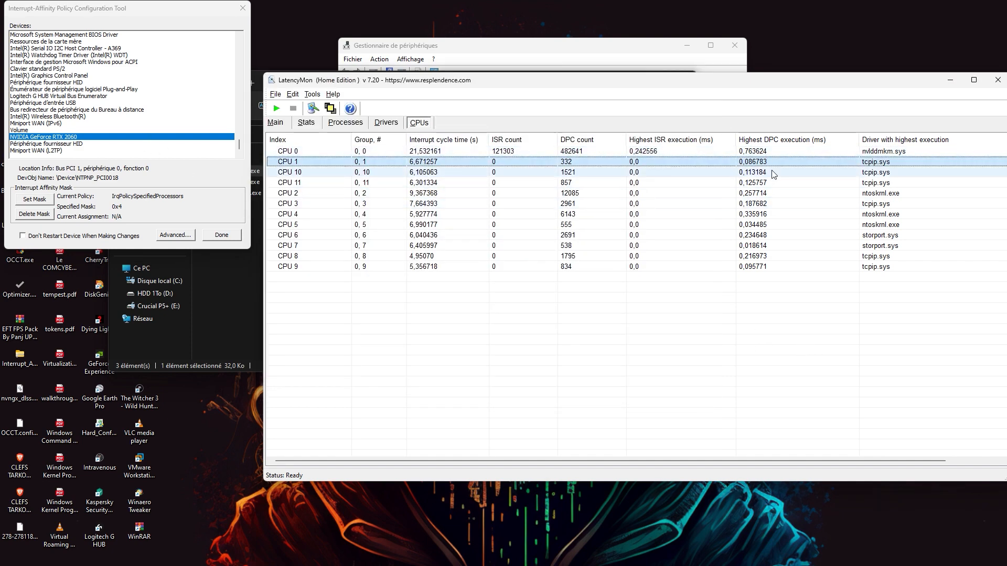
left_click(744, 194)
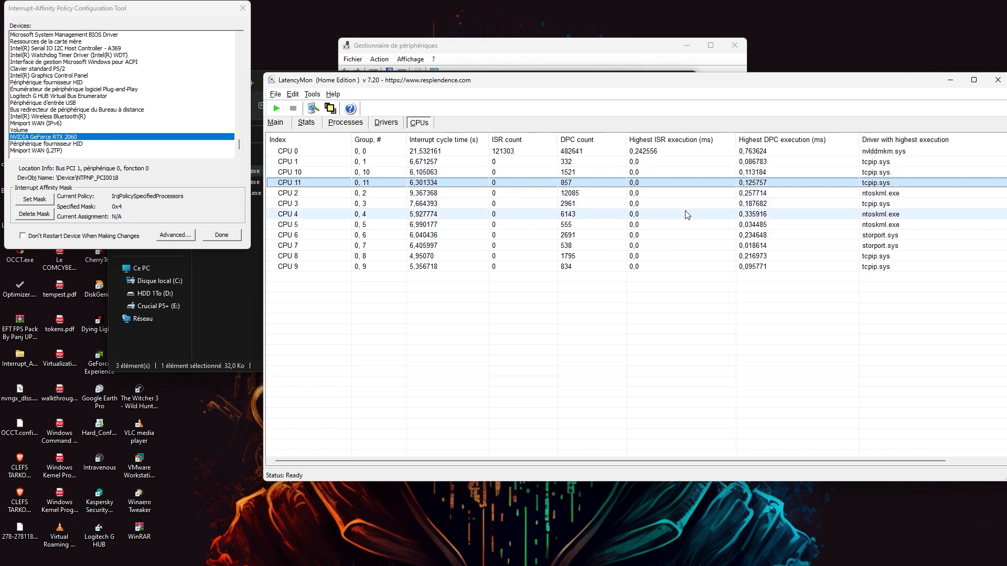
left_click(715, 235)
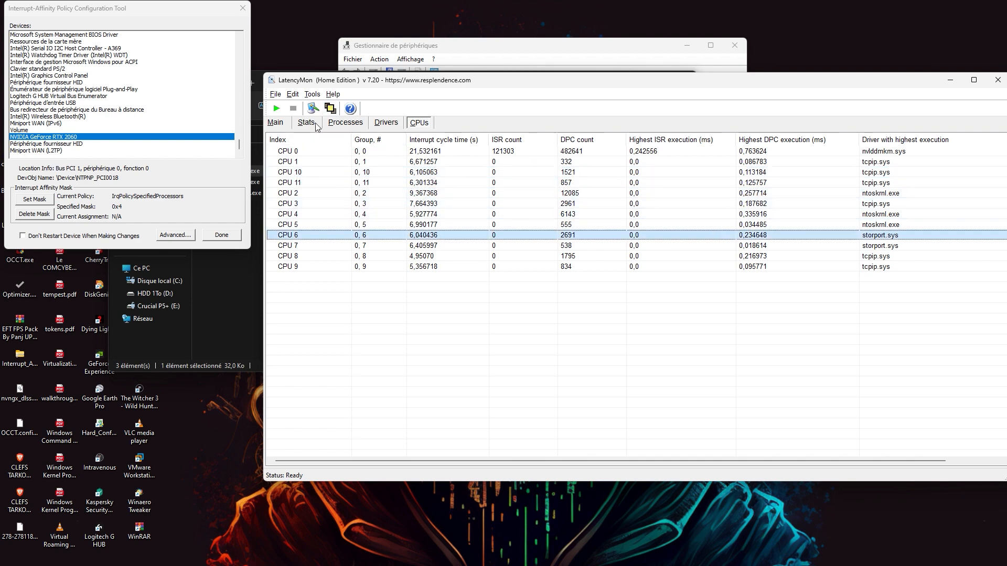
left_click(275, 123)
left_click(345, 122)
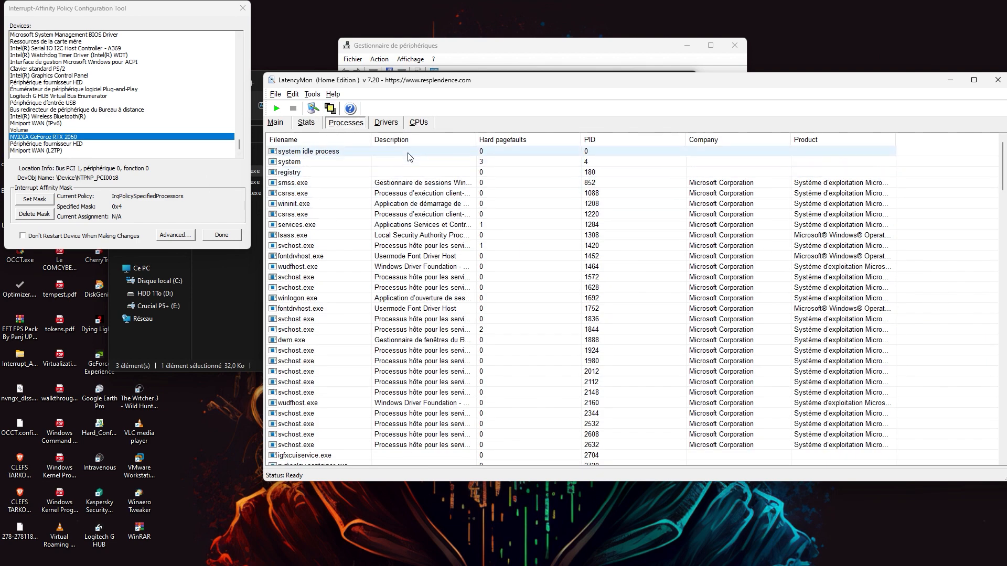
left_click(386, 122)
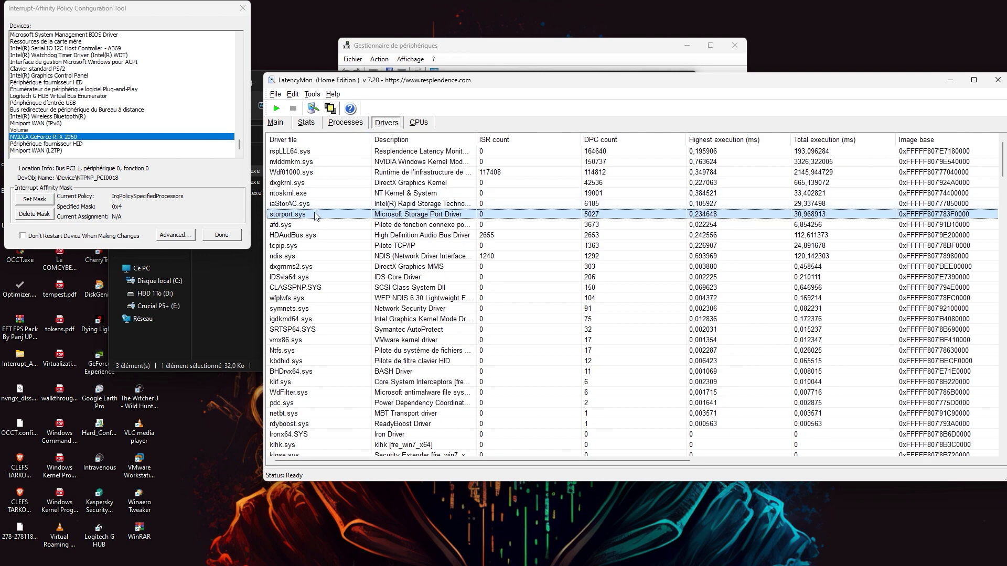
left_click(298, 246)
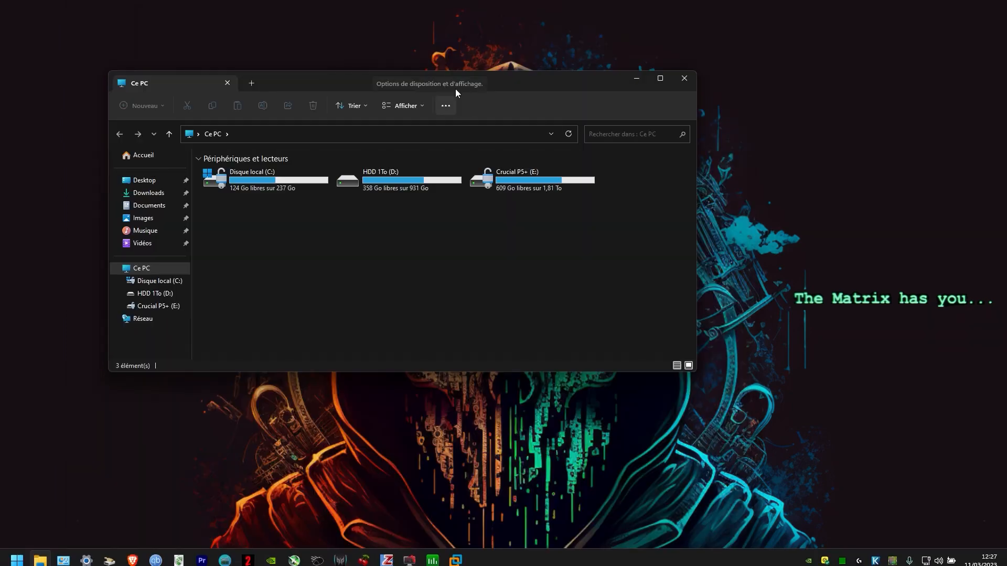
Close the File Explorer window and launch LatencyMon through a Windows search
left_click_drag(462, 115, 650, 89)
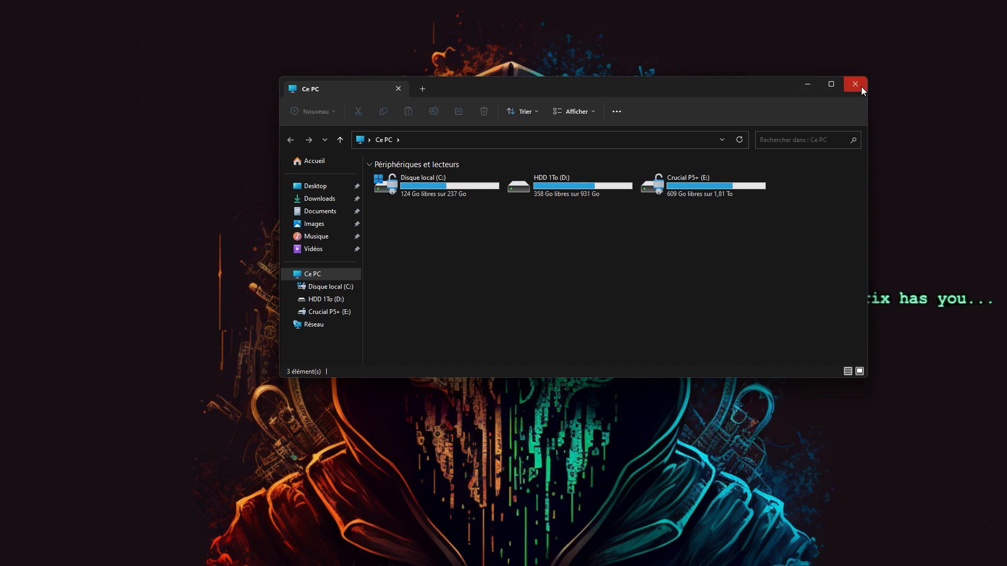
left_click(861, 87)
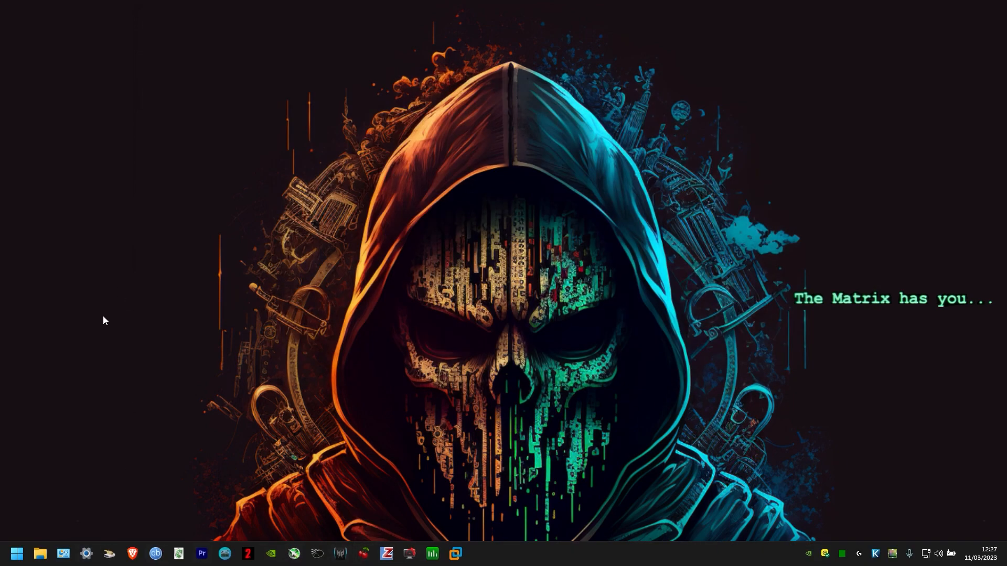
left_click(17, 553)
type("lat")
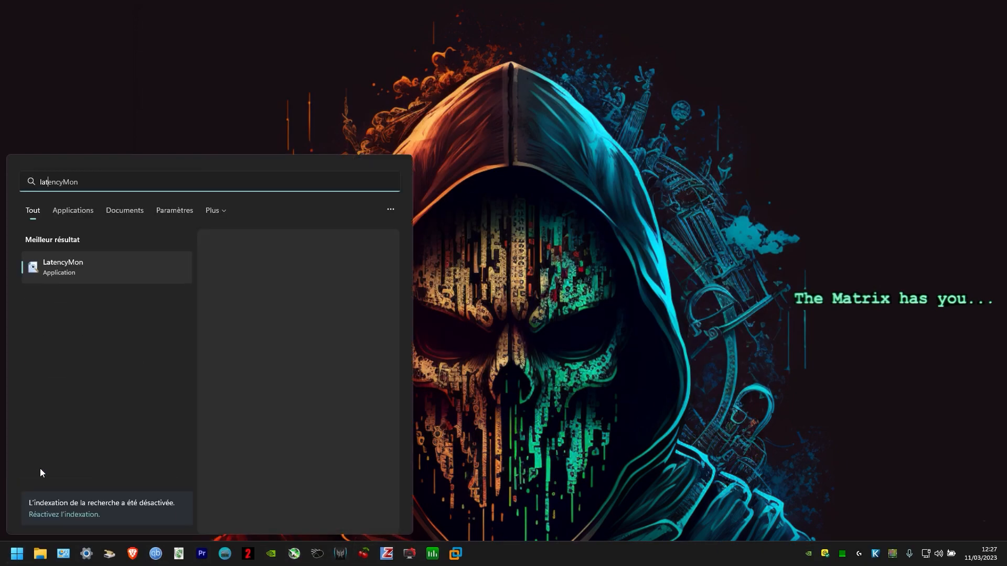
type("encymon")
key("Return")
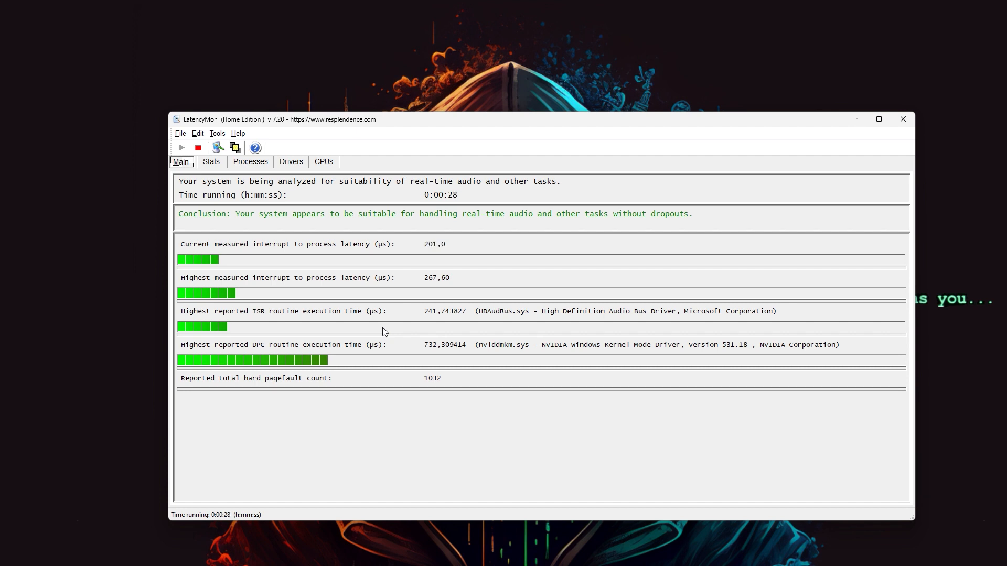
Sort LatencyMon's per-CPU results by driver with highest execution and examine the CPU 0, CPU 4 and CPU 9 rows
left_click(318, 164)
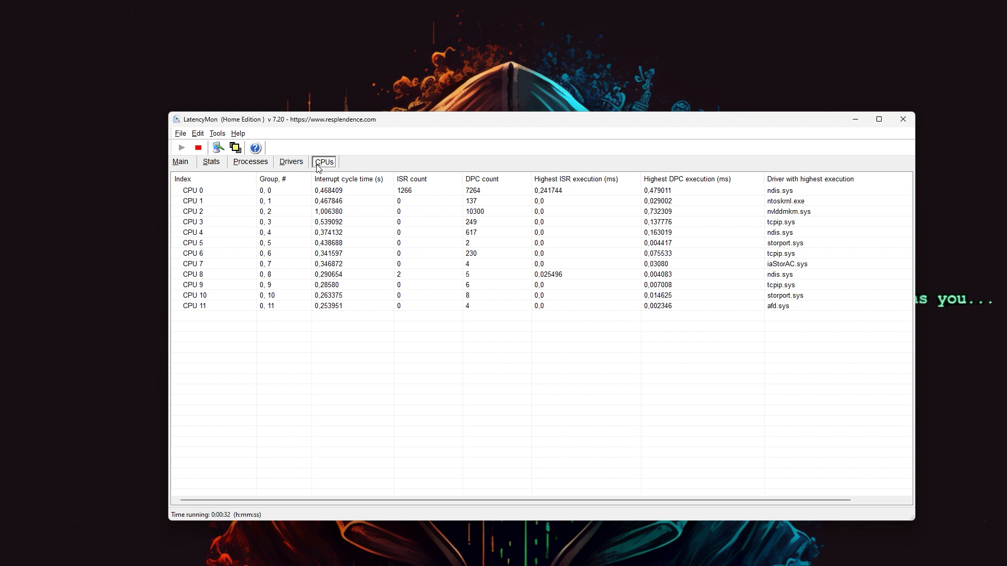
left_click(794, 180)
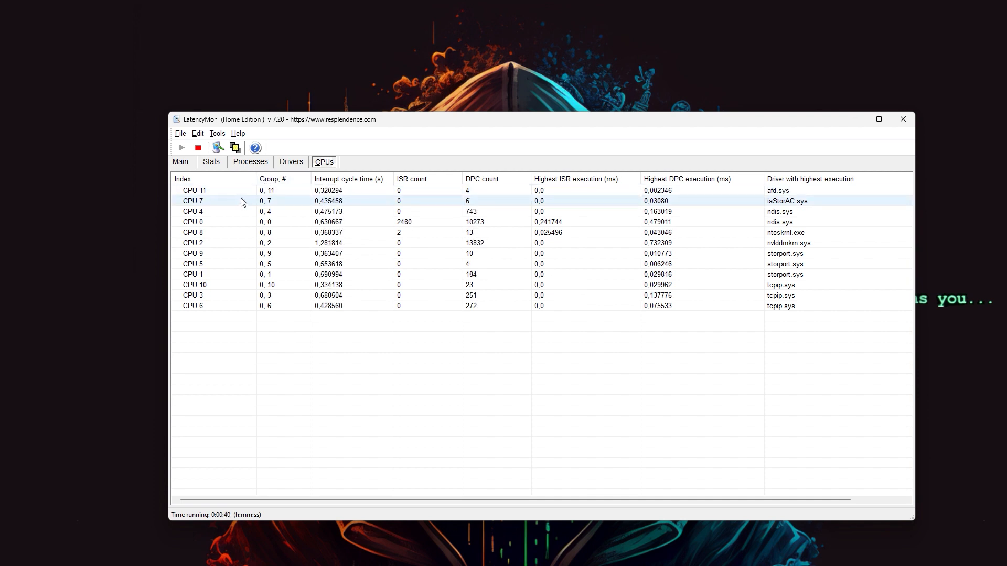
left_click(726, 224)
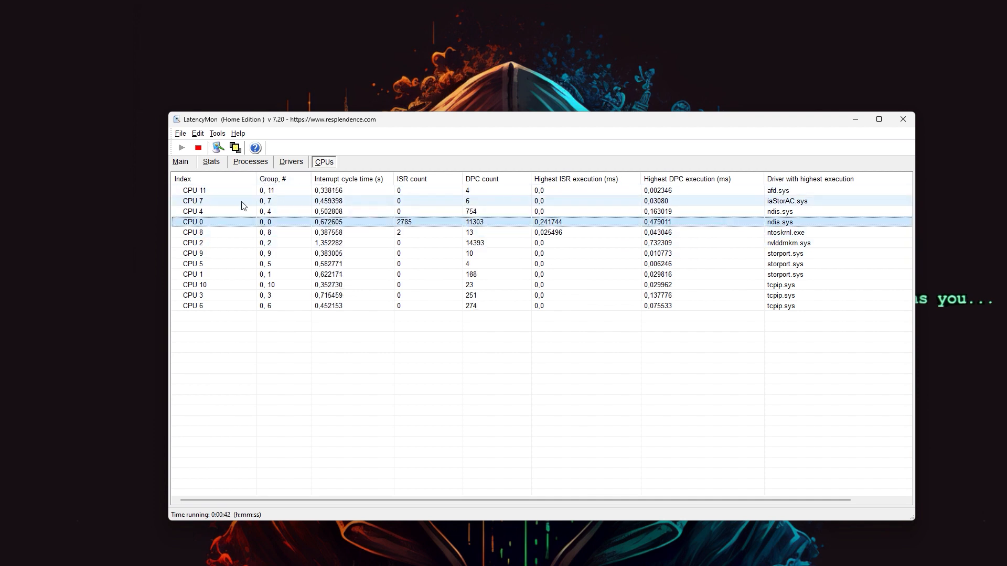
left_click(715, 213)
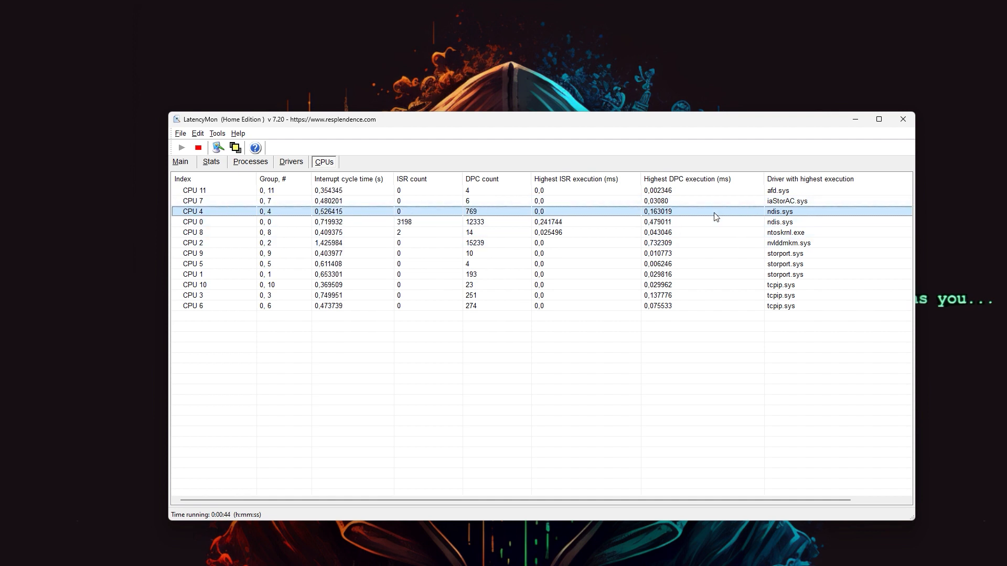
left_click(283, 222)
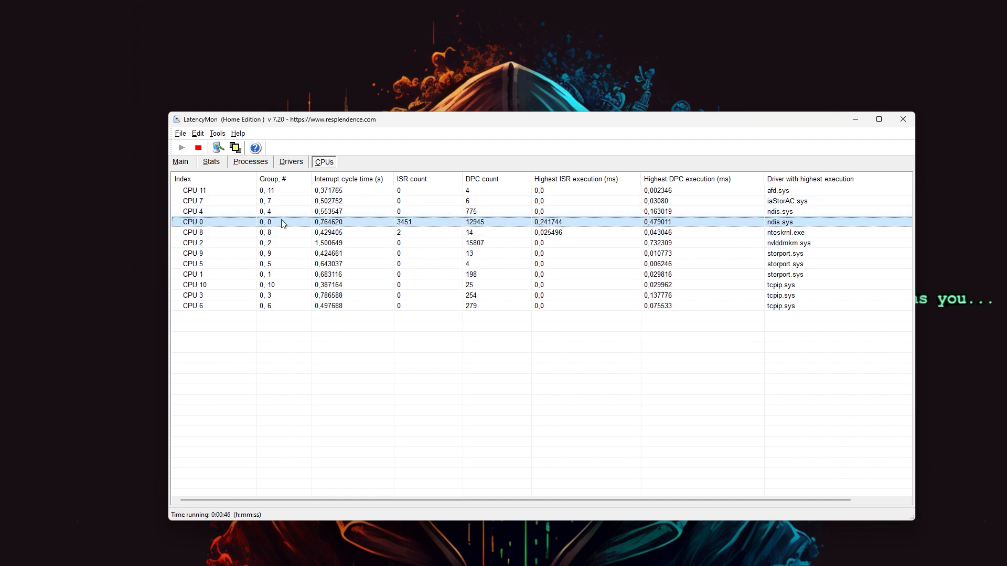
left_click(632, 254)
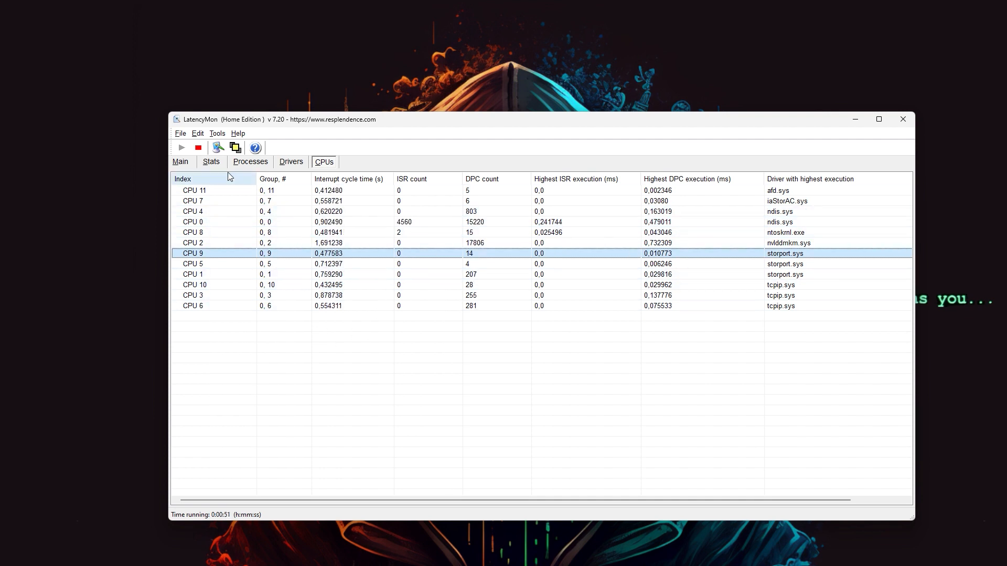
Compare LatencyMon's overall latency summary with the CPU 2 row of the per-CPU results and stop the monitoring session
left_click(182, 163)
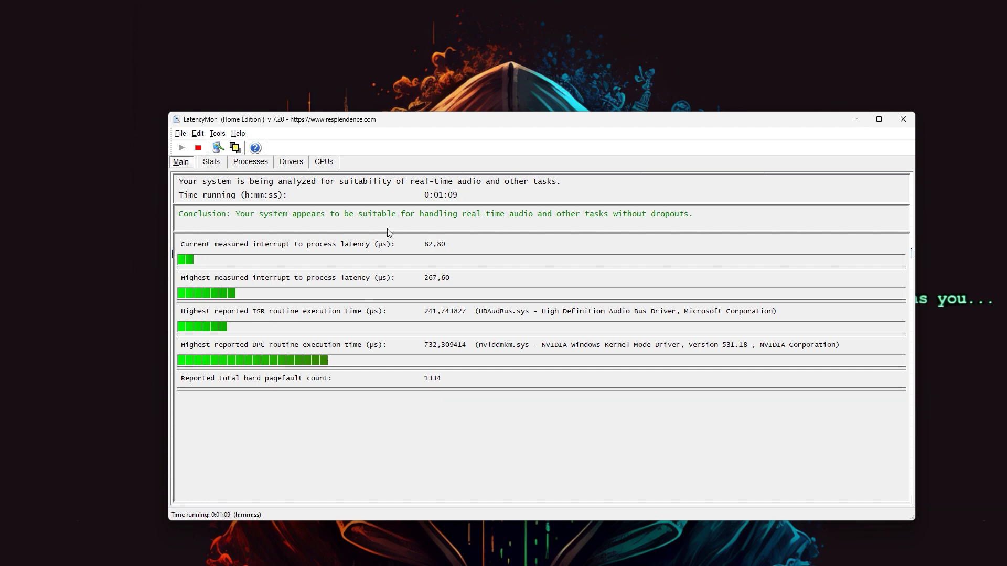
left_click(324, 163)
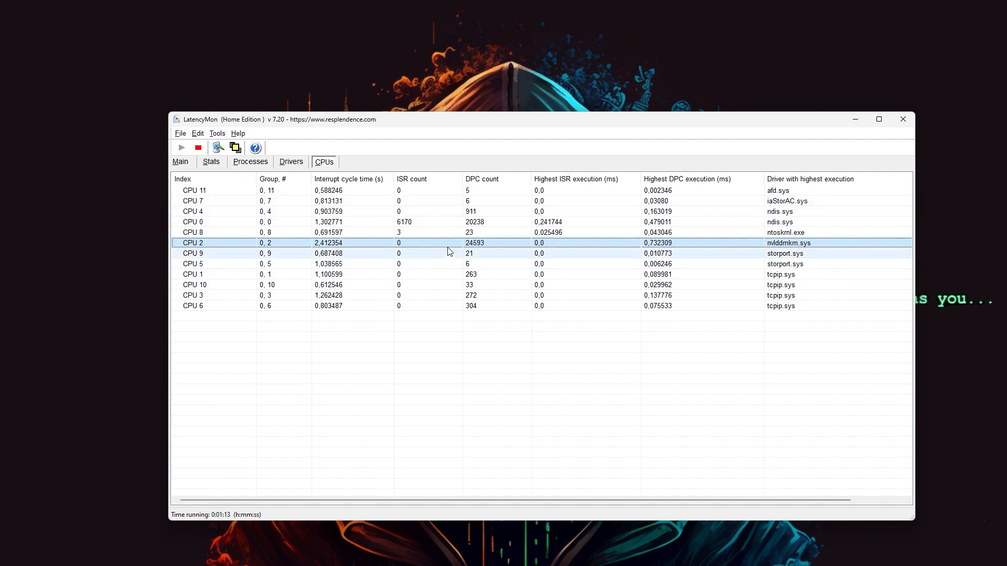
left_click(314, 245)
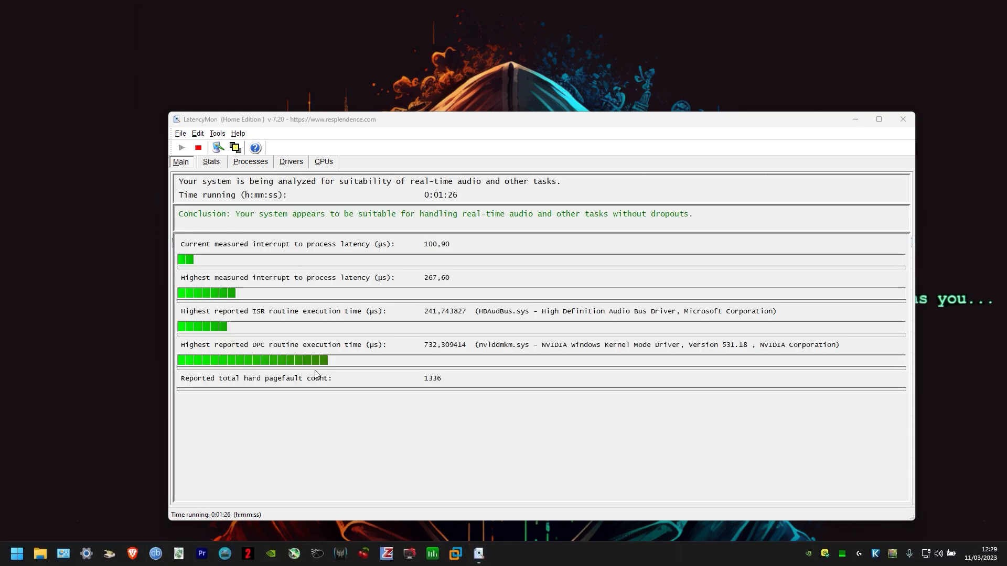
left_click(132, 554)
left_click(199, 148)
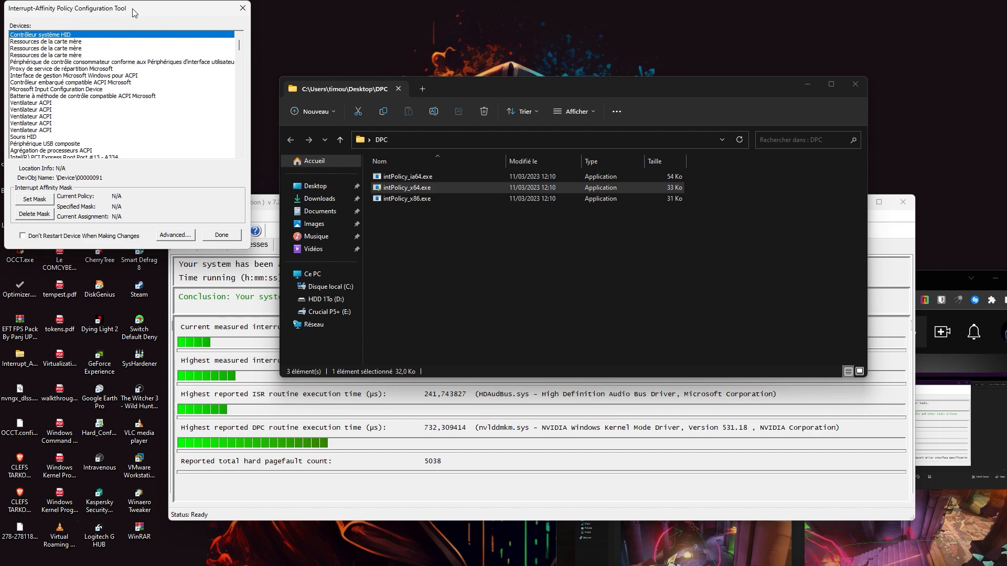
left_click_drag(133, 13, 439, 84)
left_click(359, 156)
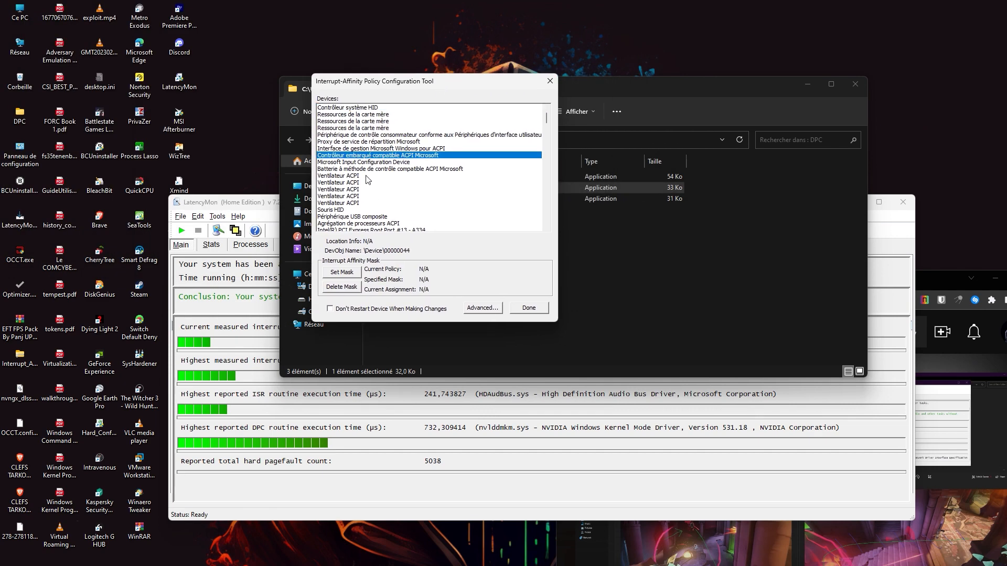
key("Down")
key("Down")
left_click(346, 270)
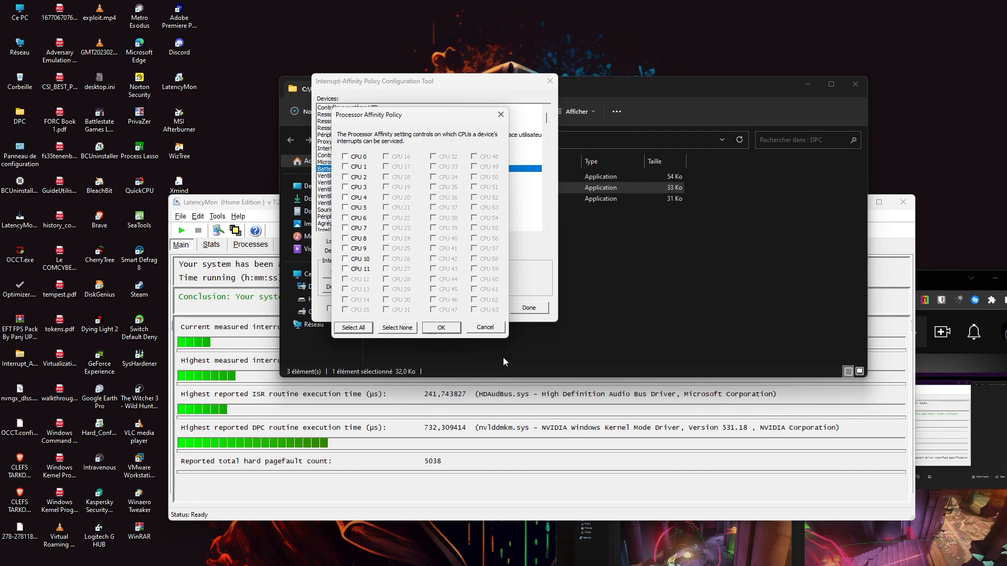
left_click(501, 329)
Set the interrupt affinity mask of the Souris HID device to CPU 1 only, restart the device and dismiss the notice
left_click(377, 211)
key("Up")
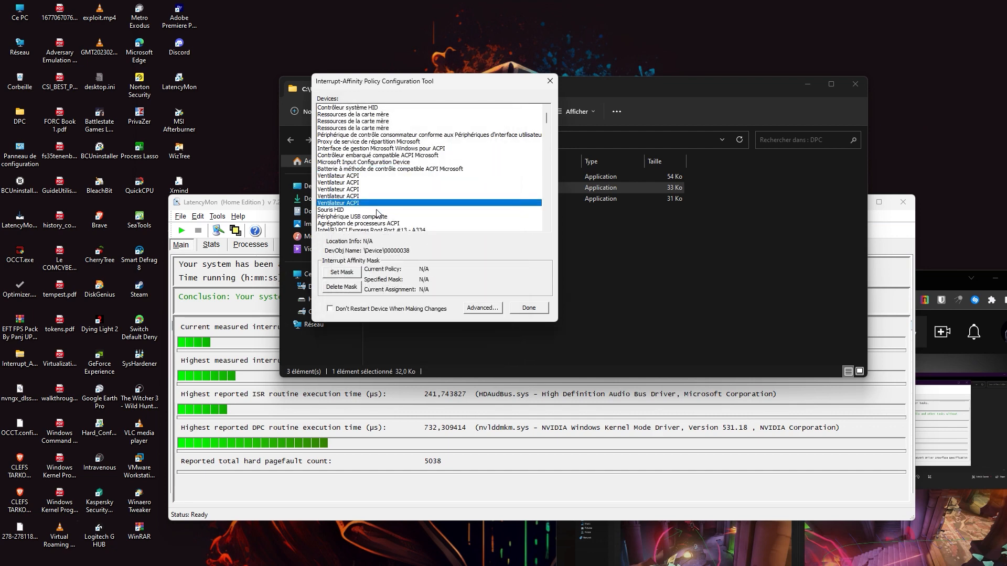
left_click(377, 210)
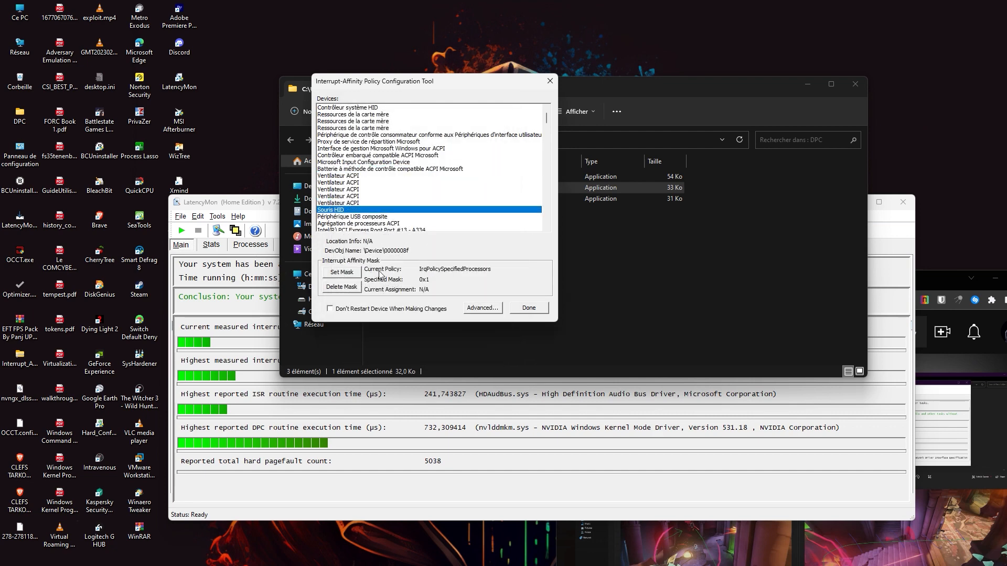
left_click(348, 277)
left_click(340, 274)
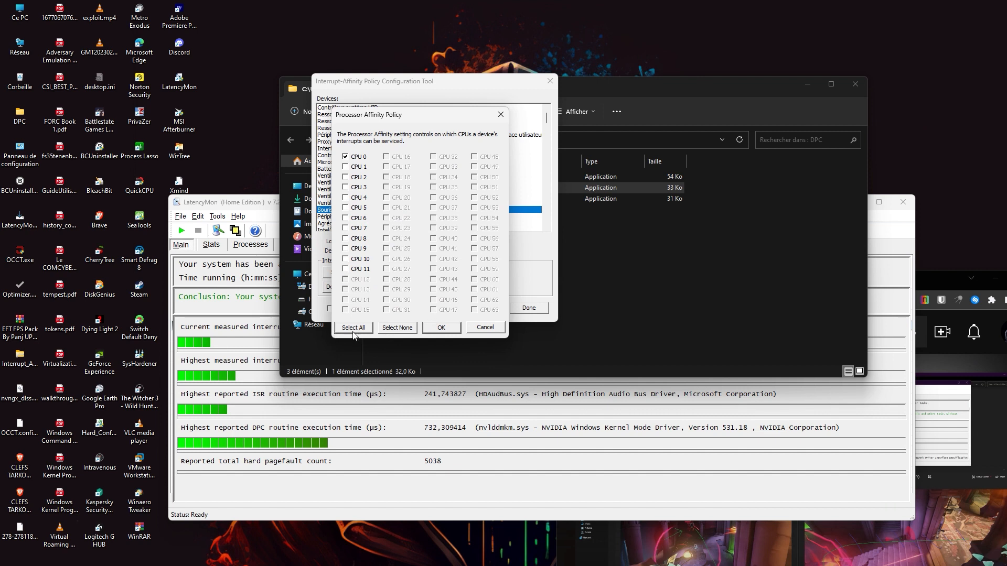
left_click(401, 328)
left_click(346, 166)
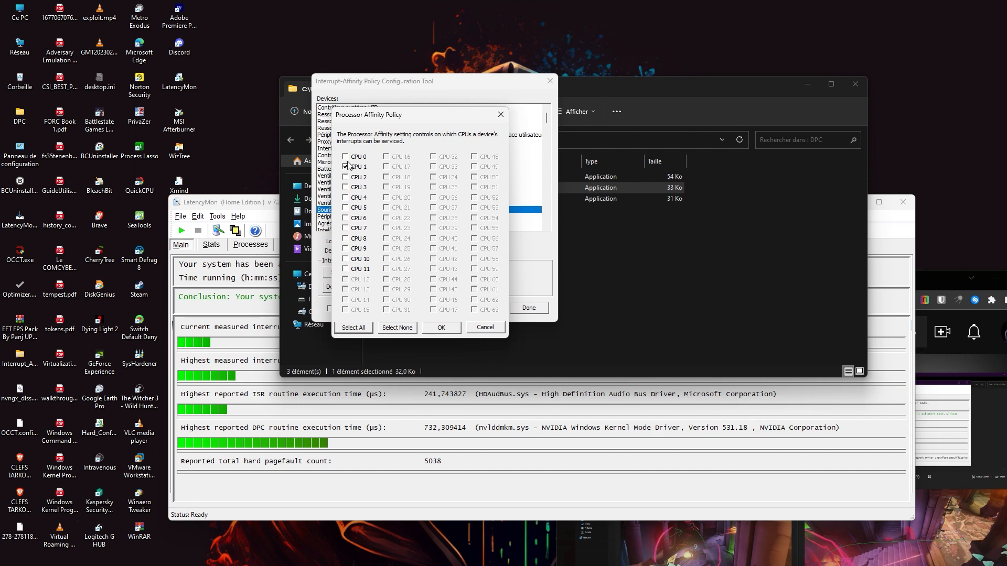
left_click(442, 327)
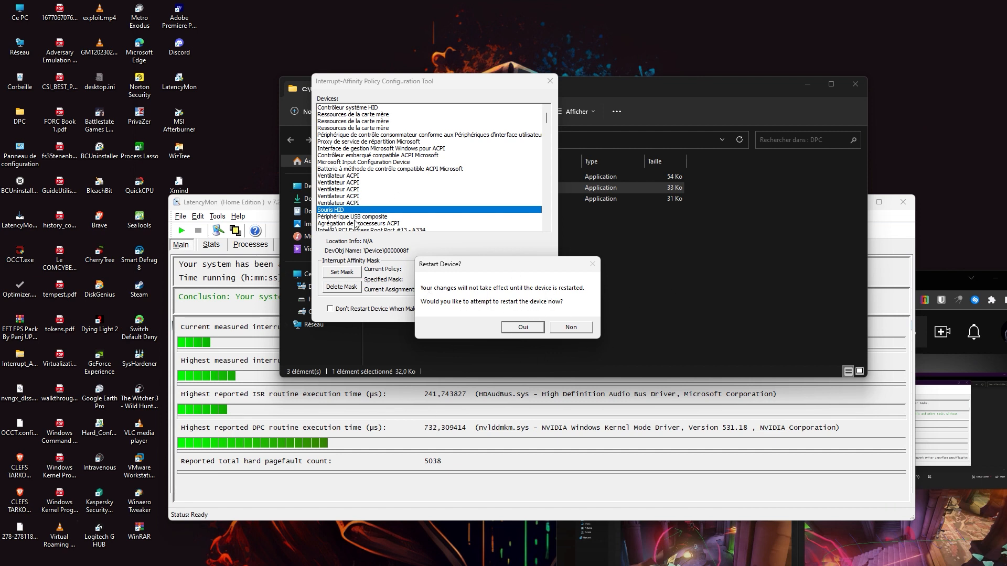
left_click(513, 327)
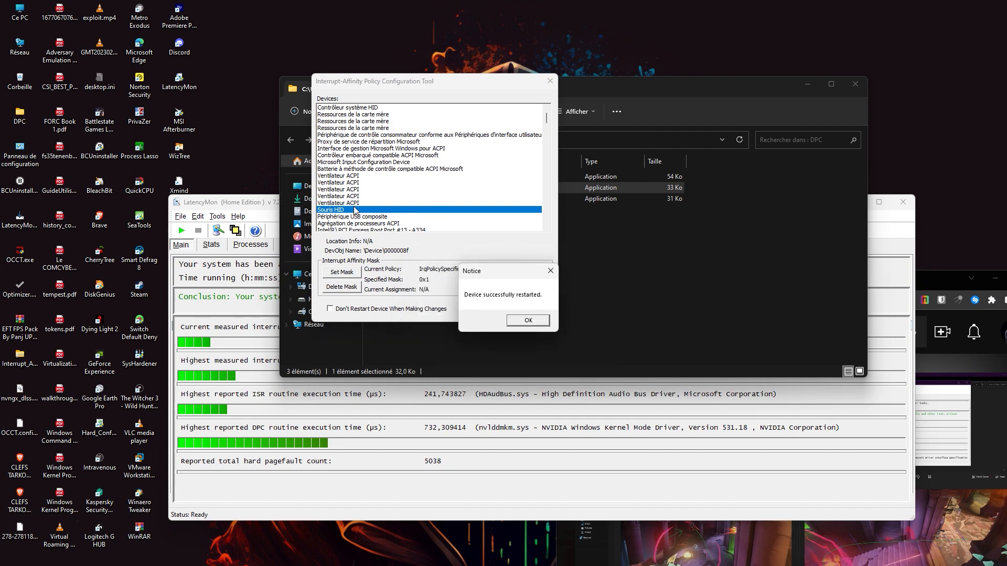
left_click(264, 454)
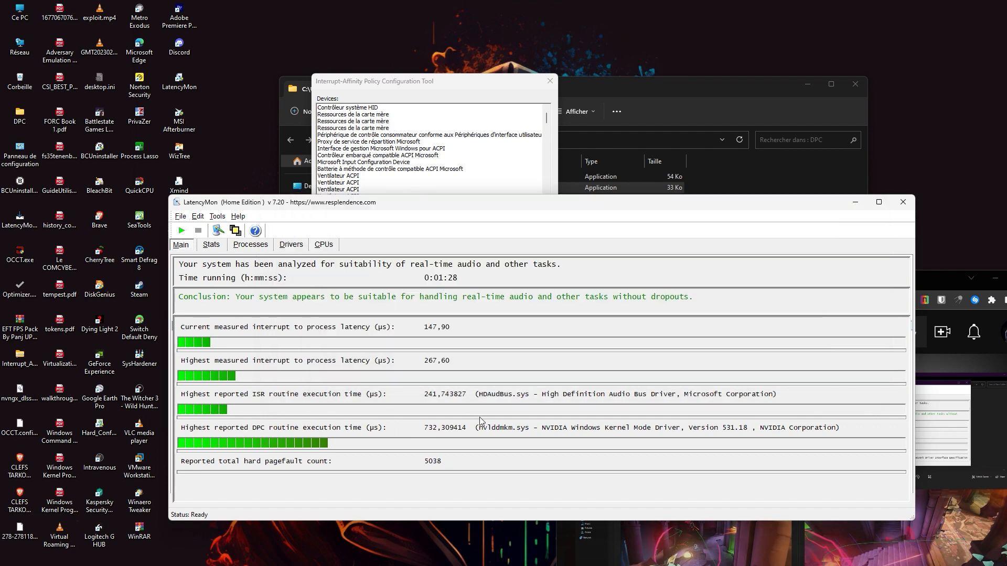
left_click(421, 167)
left_click(528, 321)
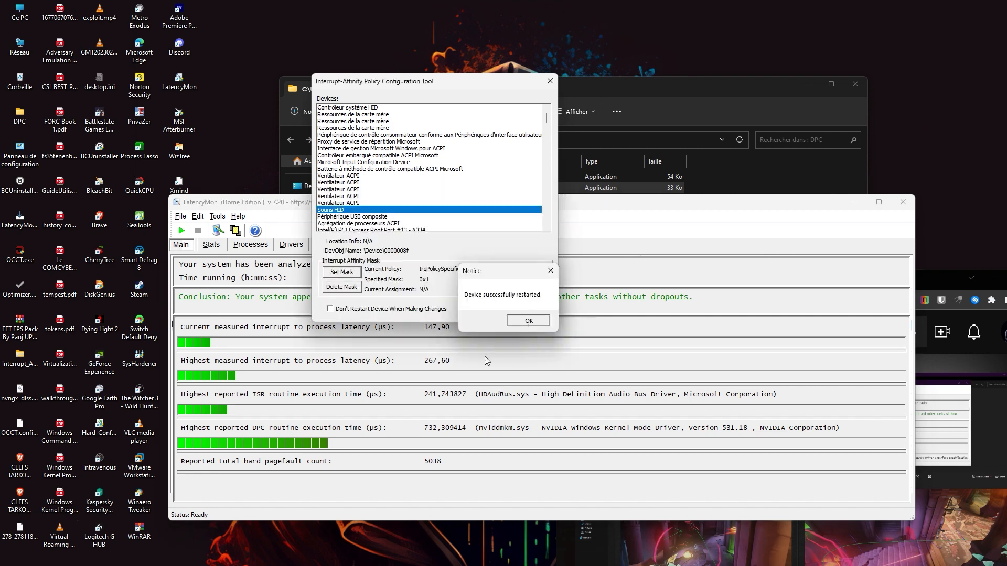
Start a new LatencyMon monitoring session
left_click(459, 404)
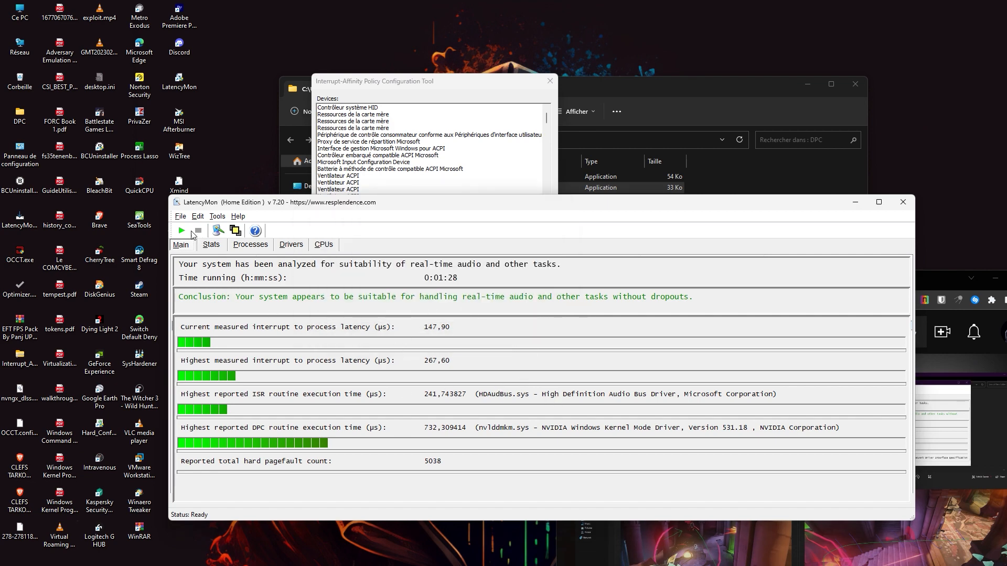
left_click(182, 230)
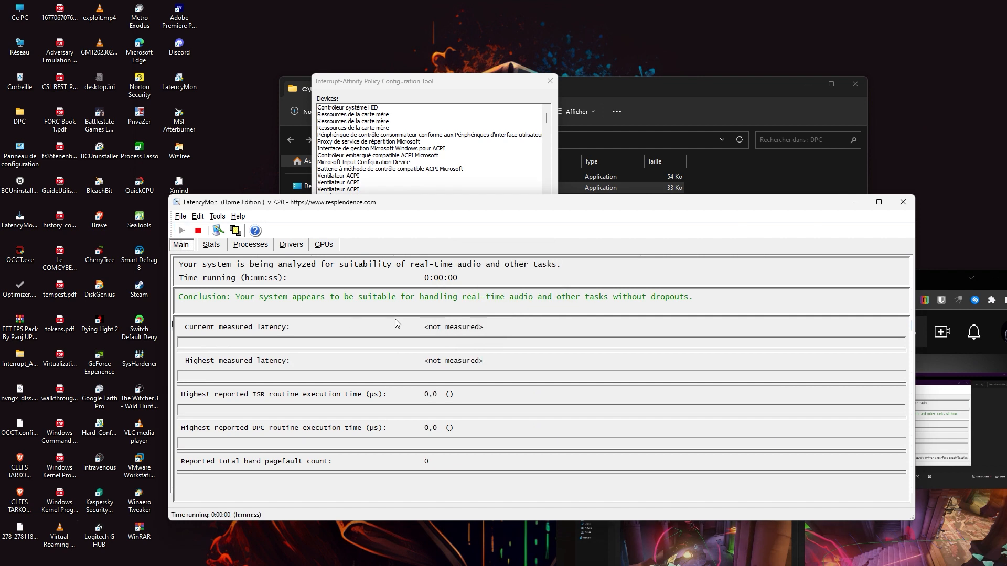
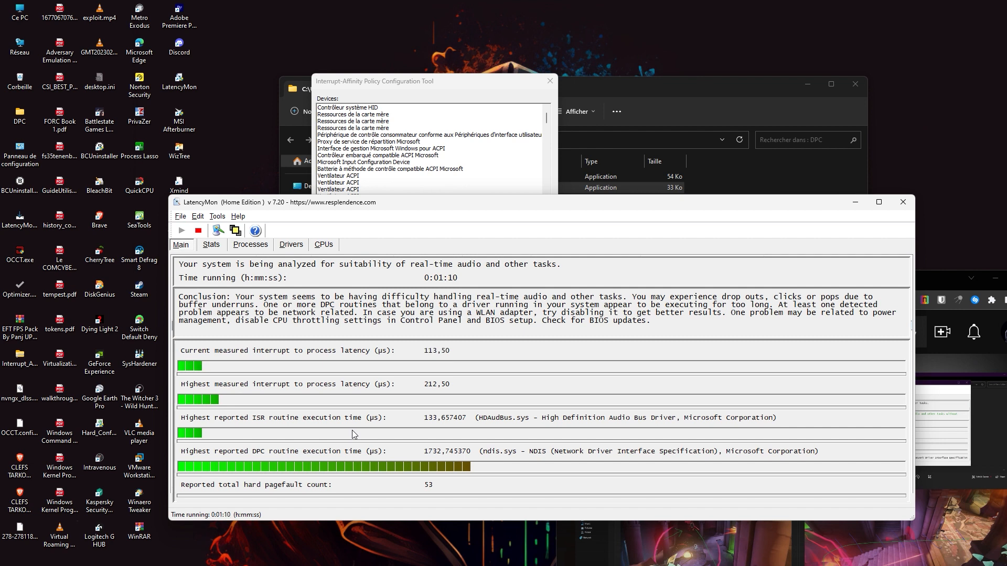
left_click(466, 91)
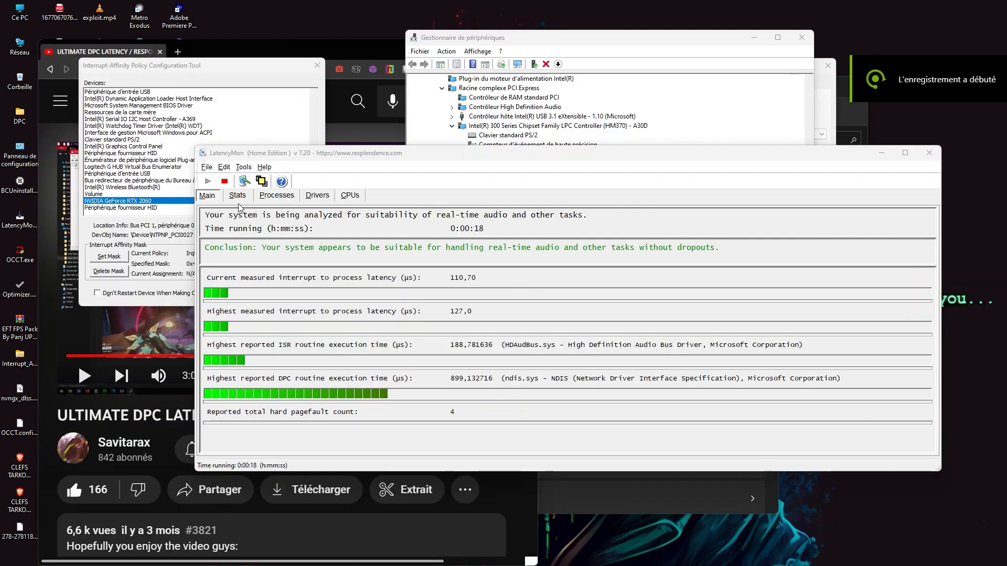
Reapply the CPU 10 affinity mask to the NVIDIA GeForce RTX 2060 and decline restarting the device
left_click(241, 208)
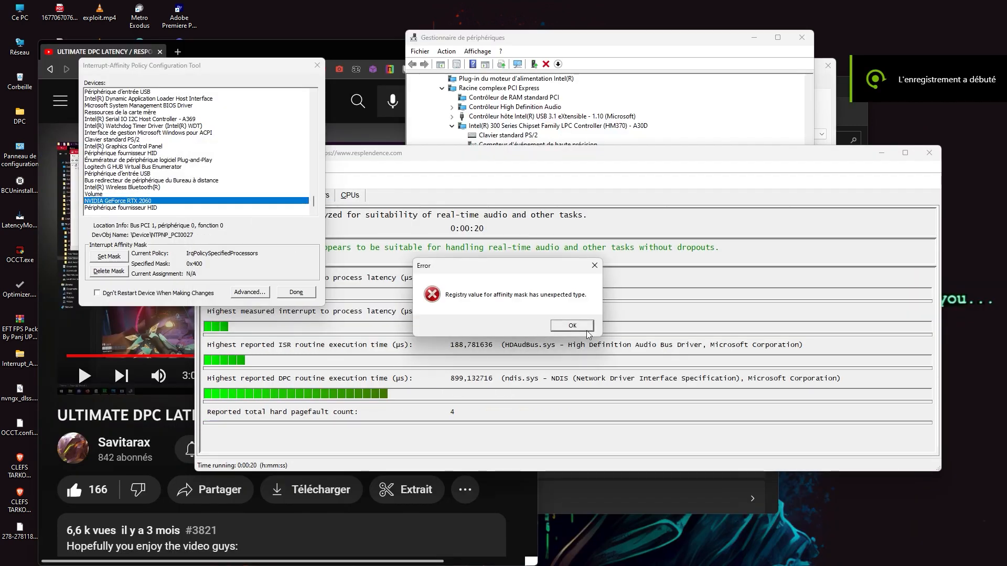
left_click(587, 331)
left_click(109, 256)
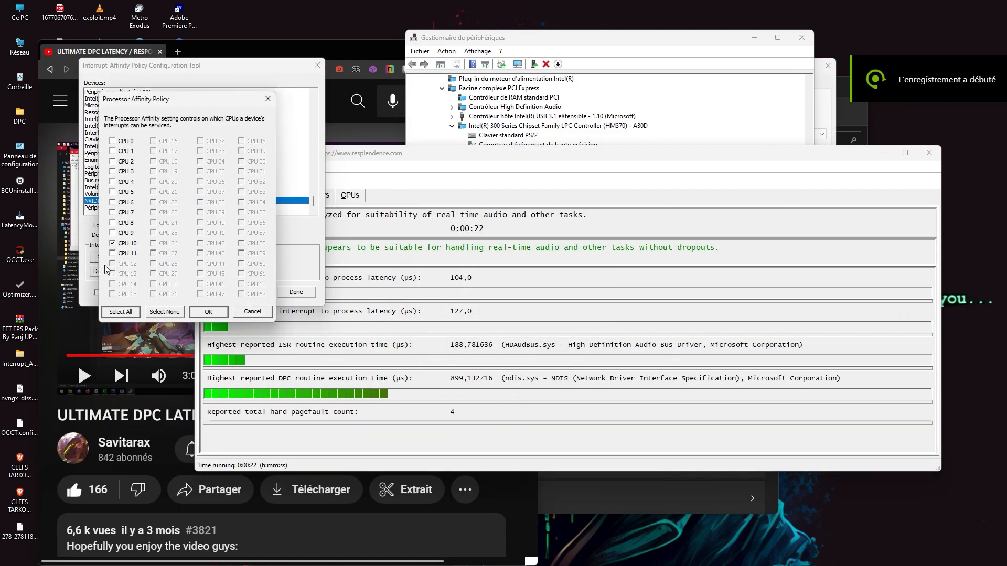
left_click(208, 313)
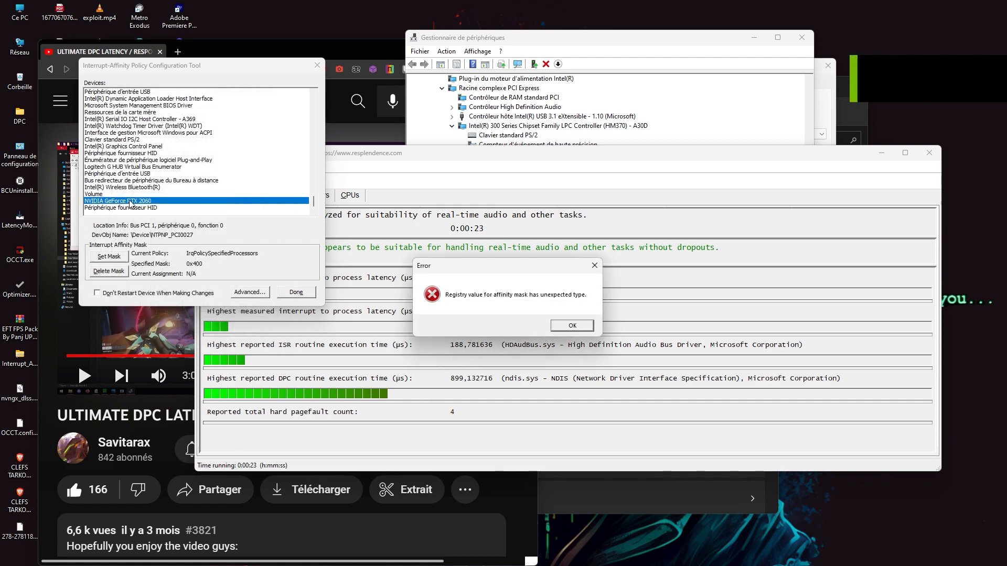
left_click(566, 327)
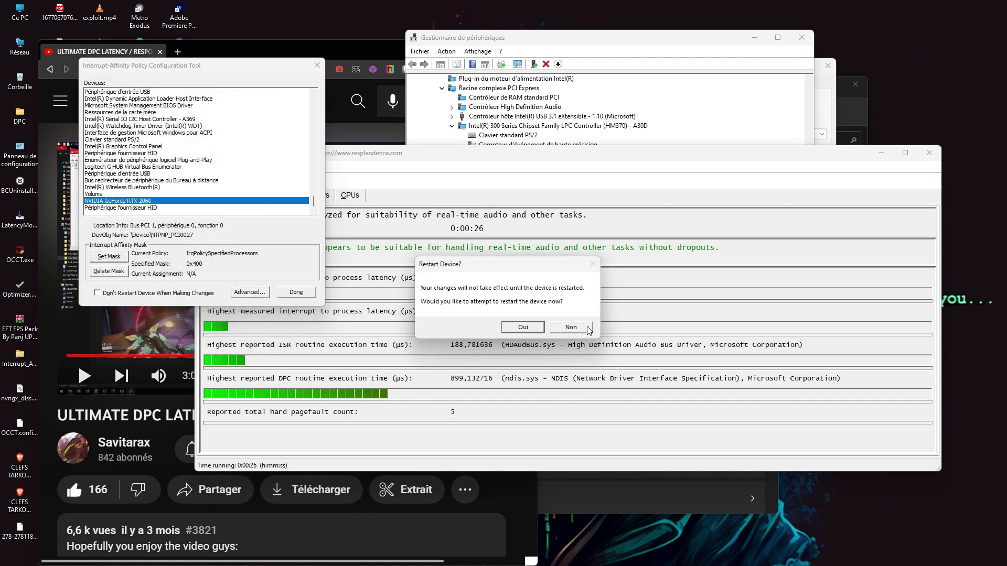
left_click(573, 329)
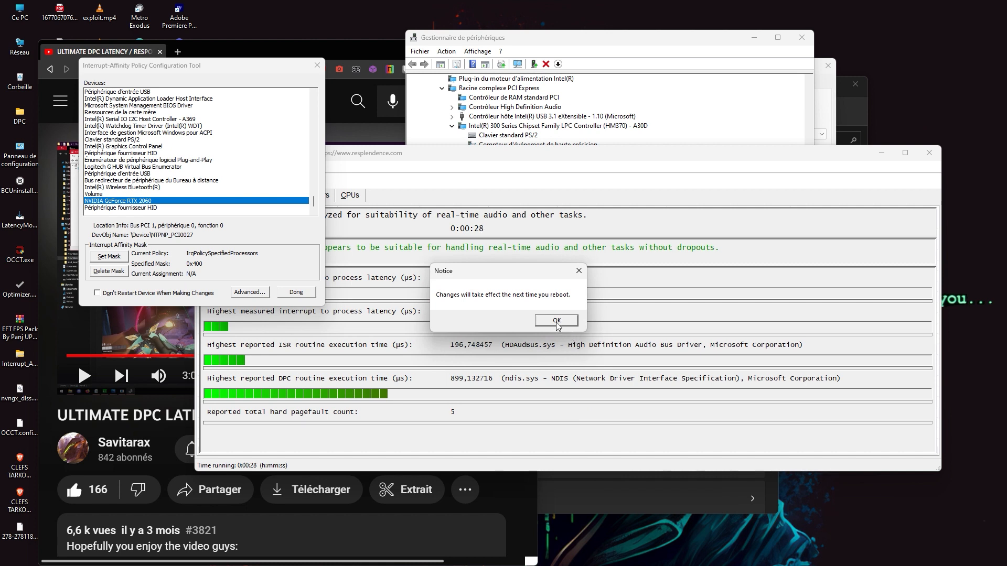
left_click(566, 327)
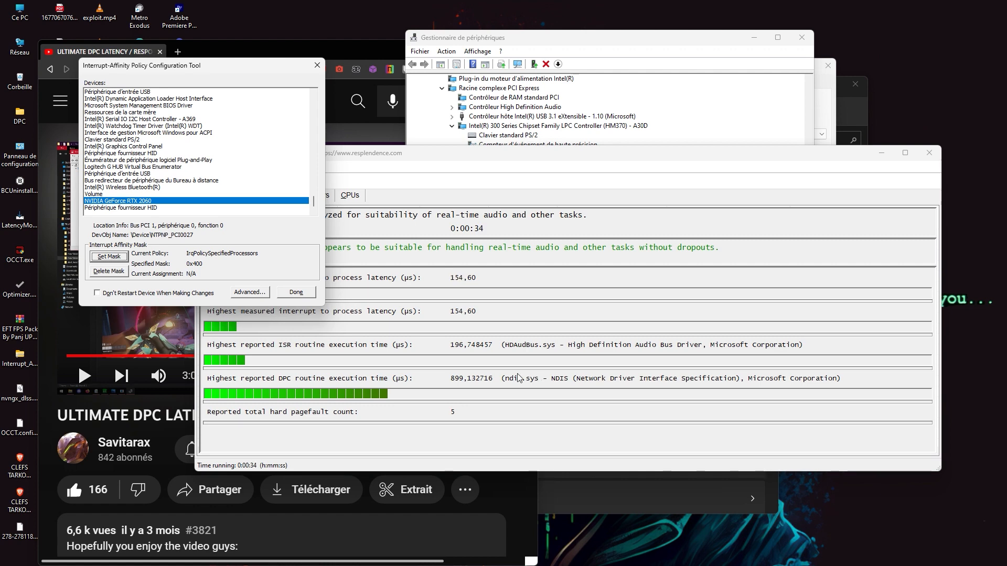
Locate the NVIDIA GeForce RTX 2060 in Device Manager's connection tree and check its processor affinity in the interrupt affinity tool
double_click(160, 204)
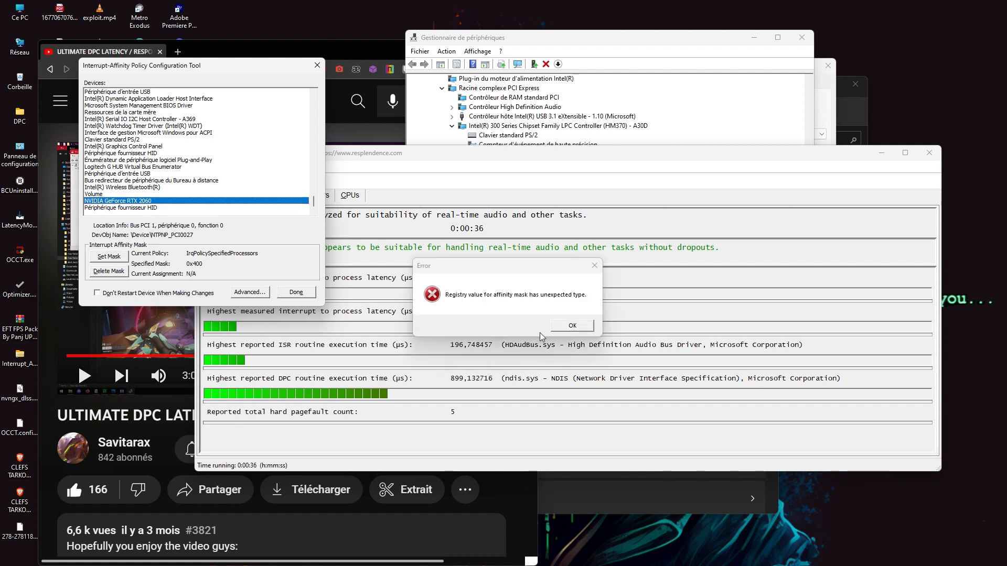
left_click(588, 326)
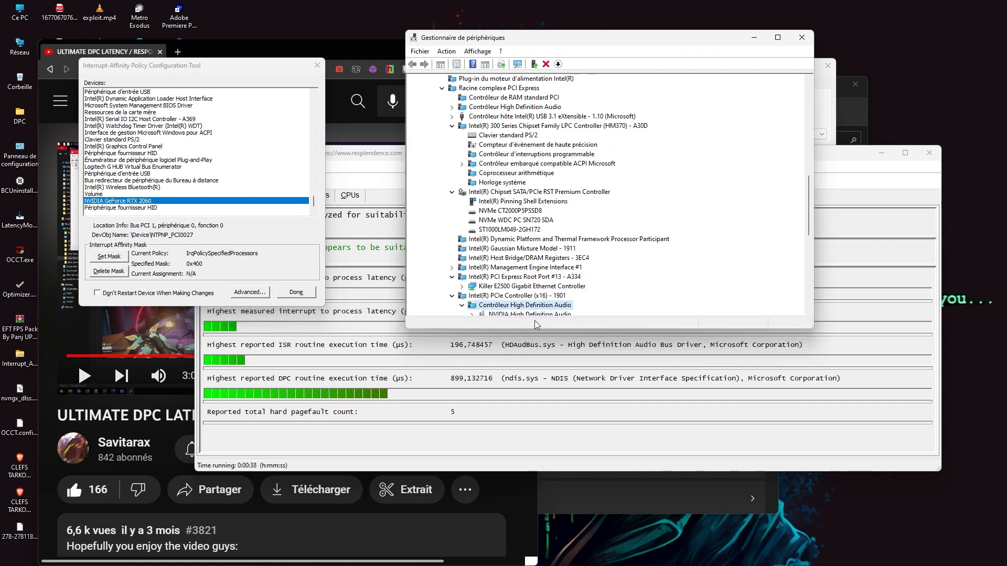
scroll(525, 269, "down", 2)
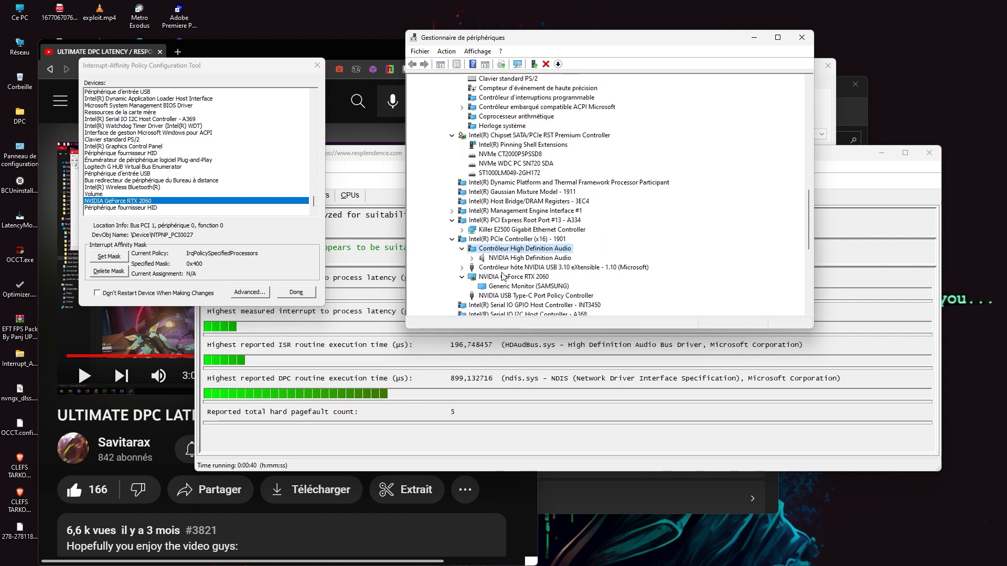
scroll(593, 226, "down", 3)
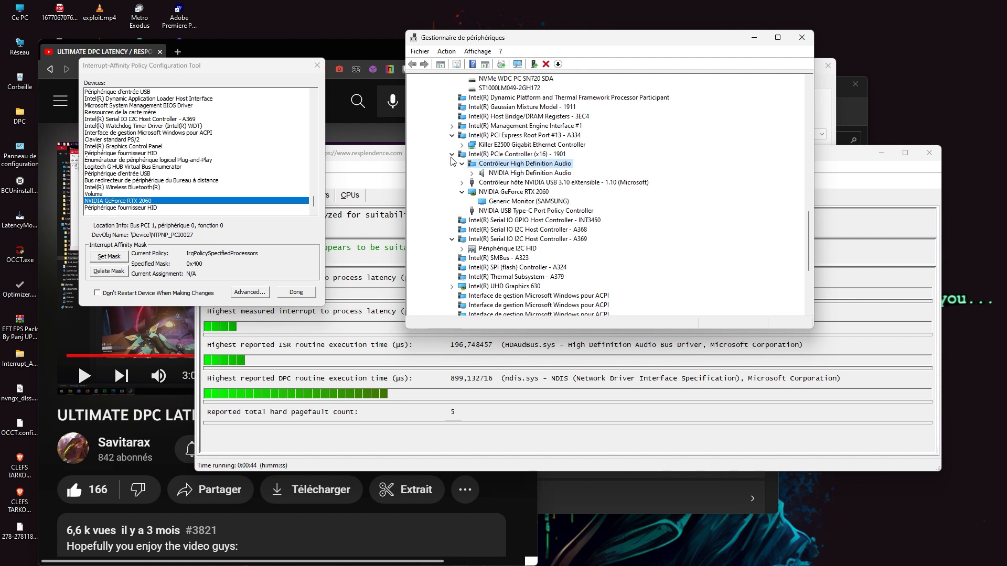
left_click(504, 192)
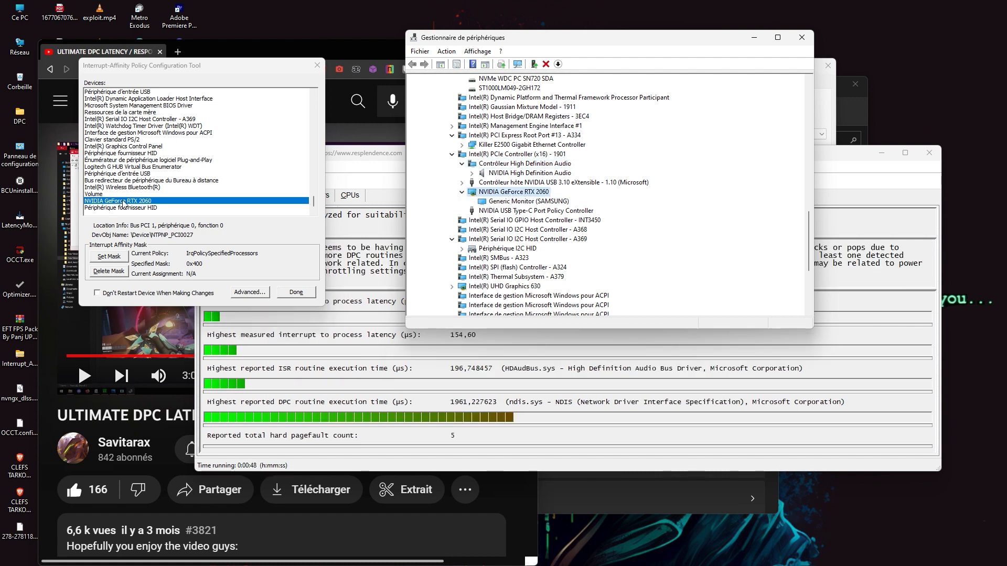
left_click(109, 257)
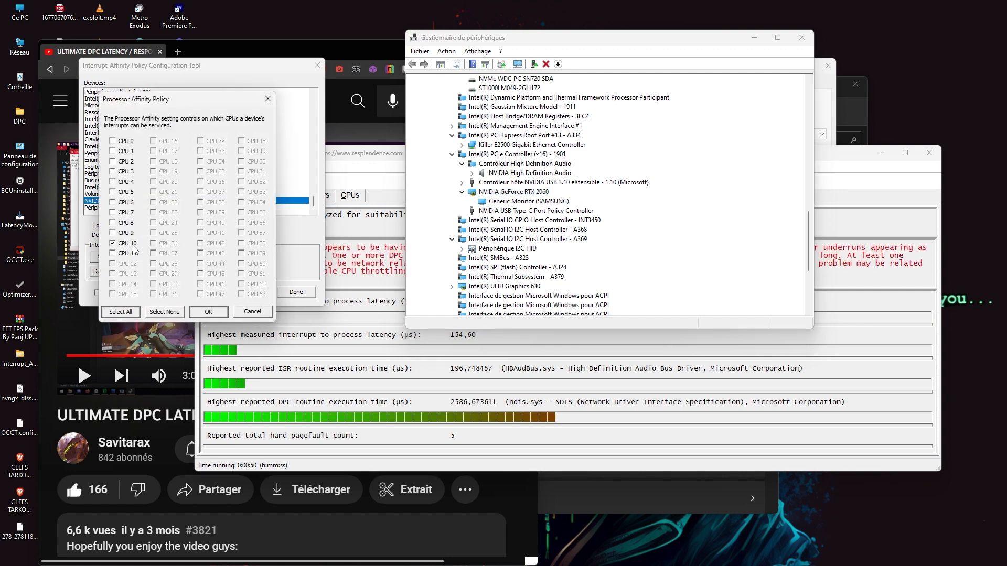
left_click(208, 312)
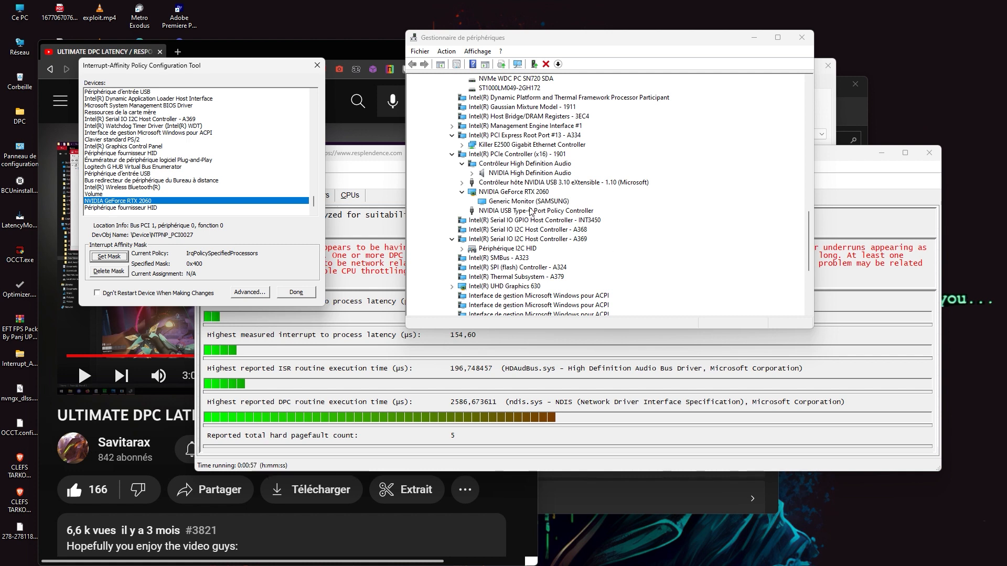
Find the Intel(R) PCIe Controller (x16) - 1901 in the affinity tool and inspect its processor affinity without changing it
left_click(479, 155)
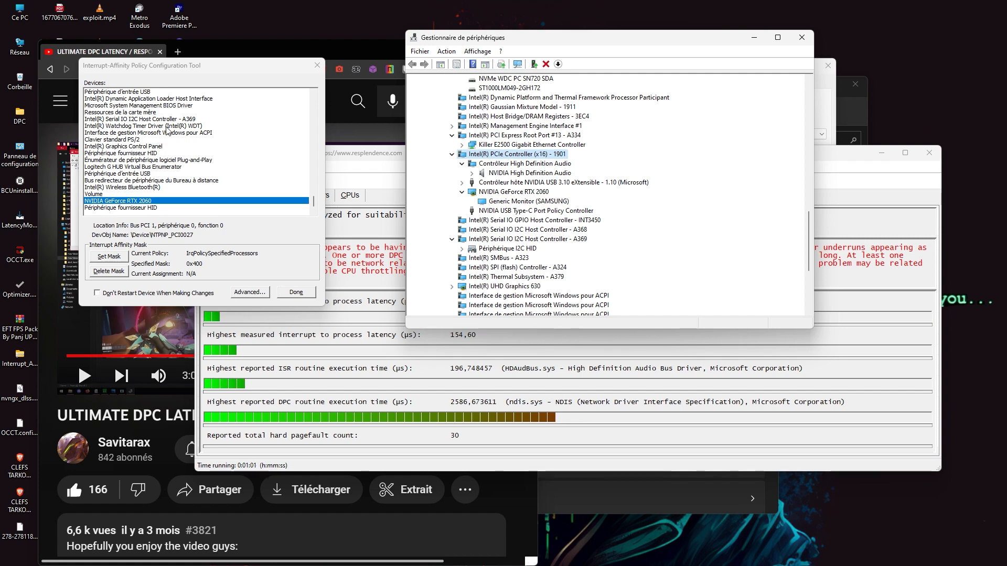
scroll(157, 132, "up", 1)
scroll(152, 139, "up", 4)
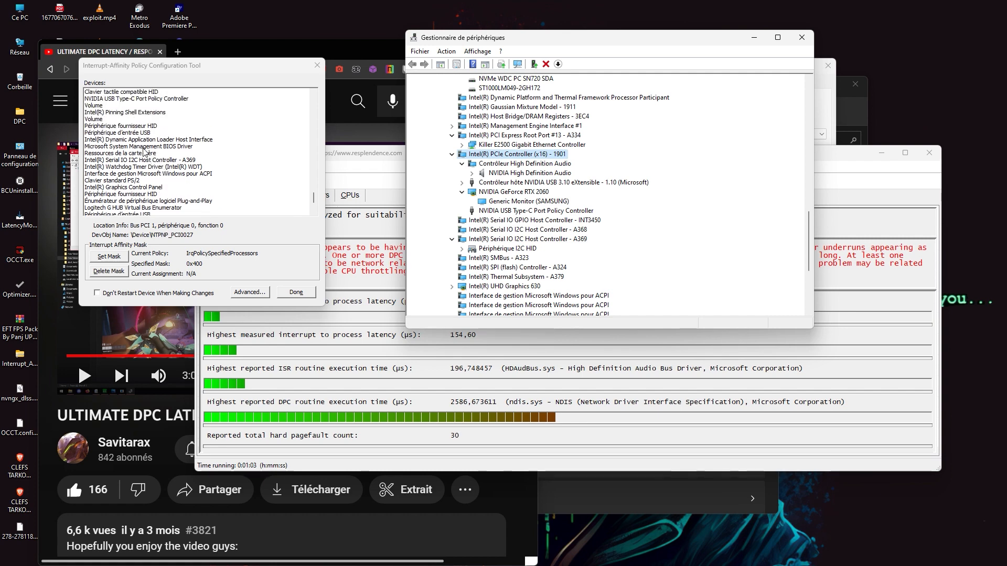
scroll(152, 154, "up", 5)
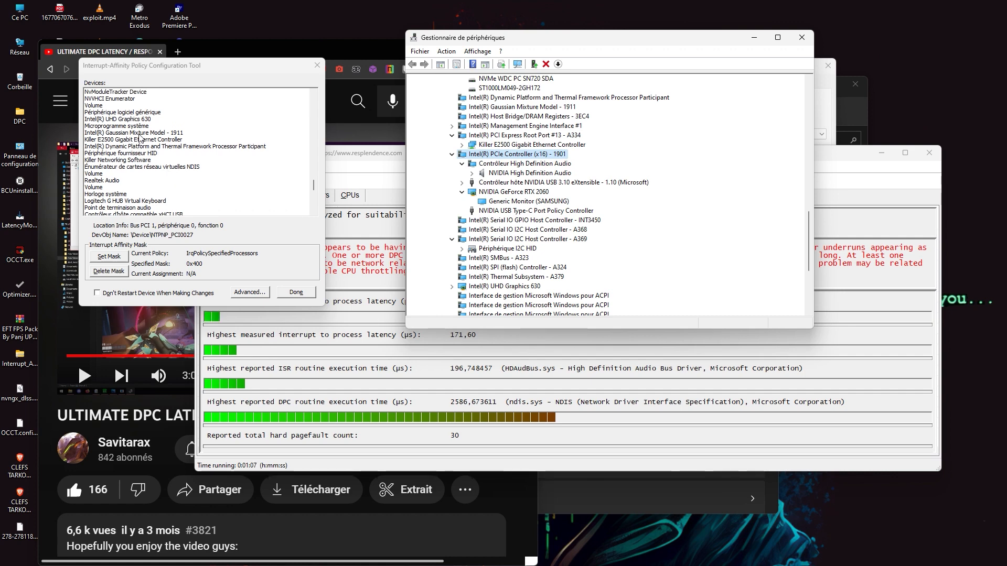
scroll(210, 168, "down", 3)
scroll(218, 176, "down", 3)
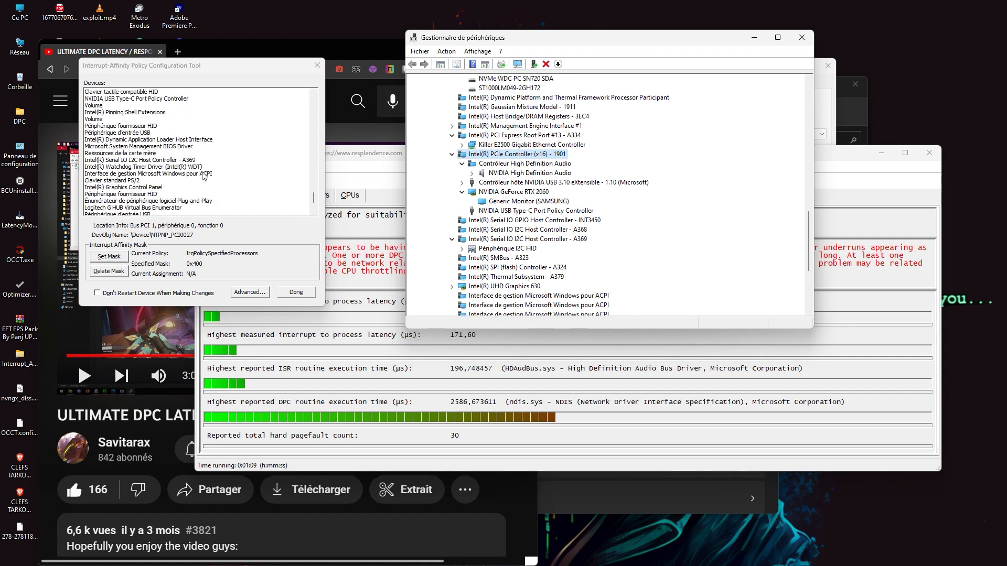
scroll(204, 180, "down", 3)
scroll(171, 164, "up", 4)
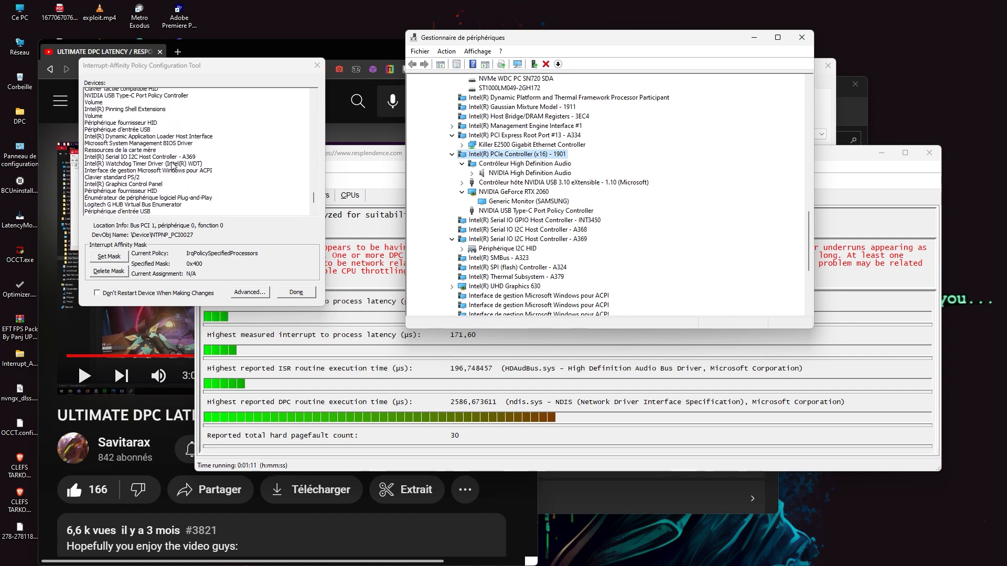
scroll(171, 163, "up", 3)
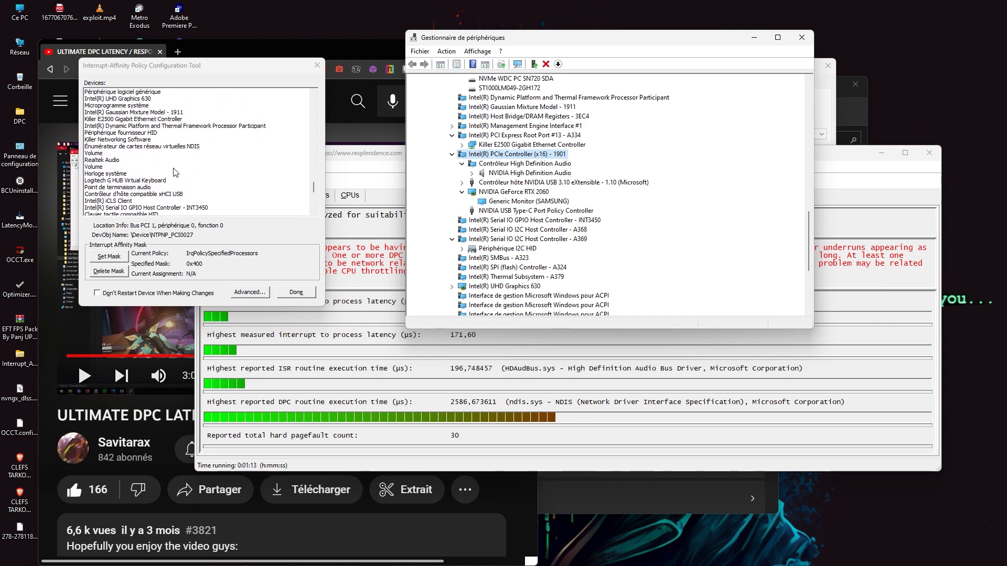
scroll(207, 174, "up", 3)
scroll(207, 174, "down", 3)
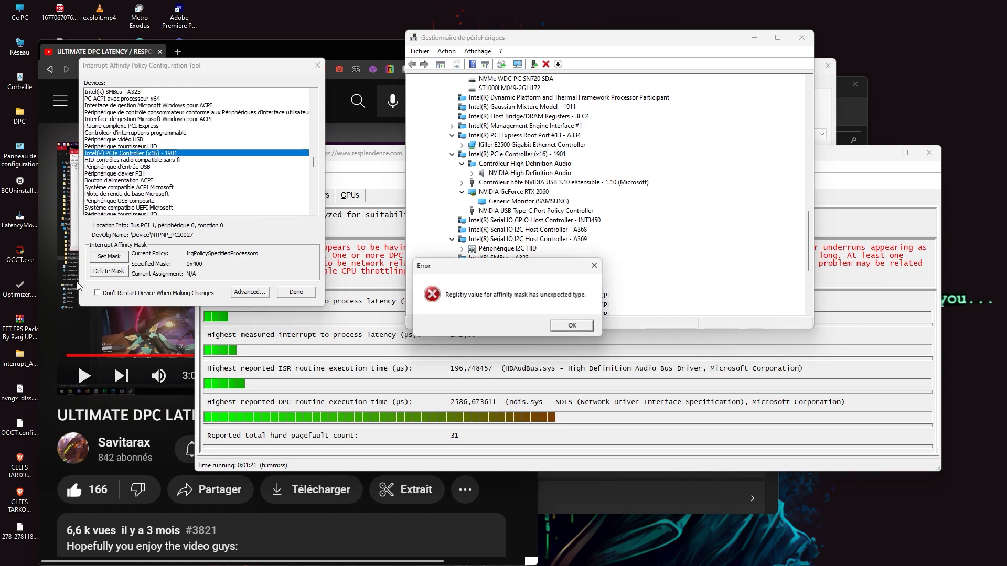
left_click(137, 153)
left_click(571, 324)
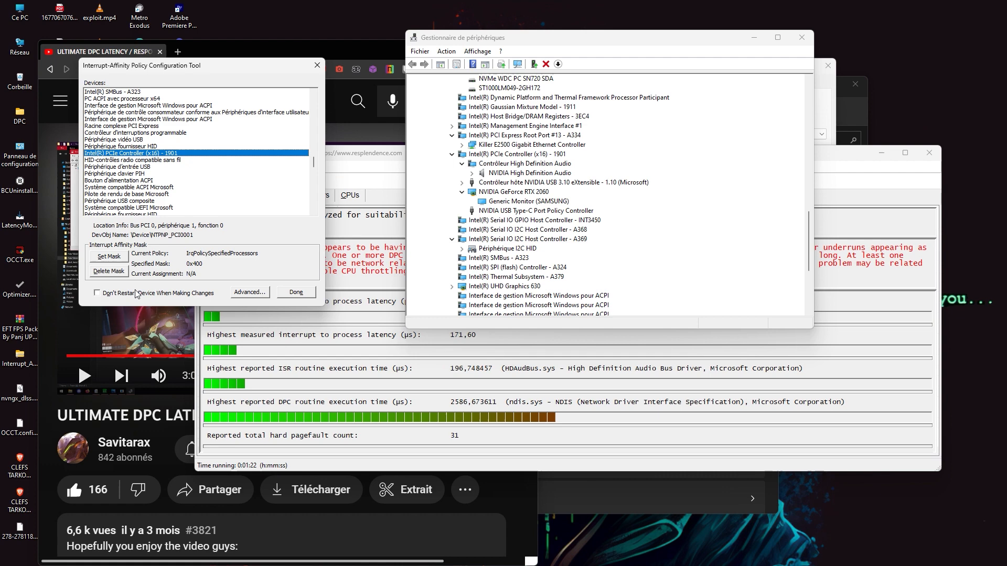
left_click(109, 257)
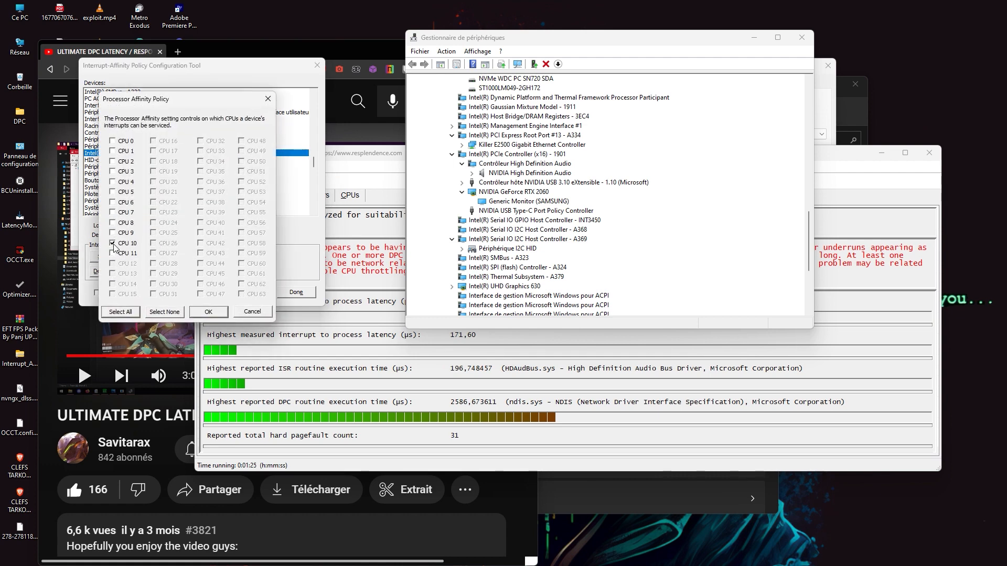
left_click(252, 312)
Show LatencyMon's per-CPU statistics, sort them by driver with highest execution, and select the CPU 10 row
left_click(600, 420)
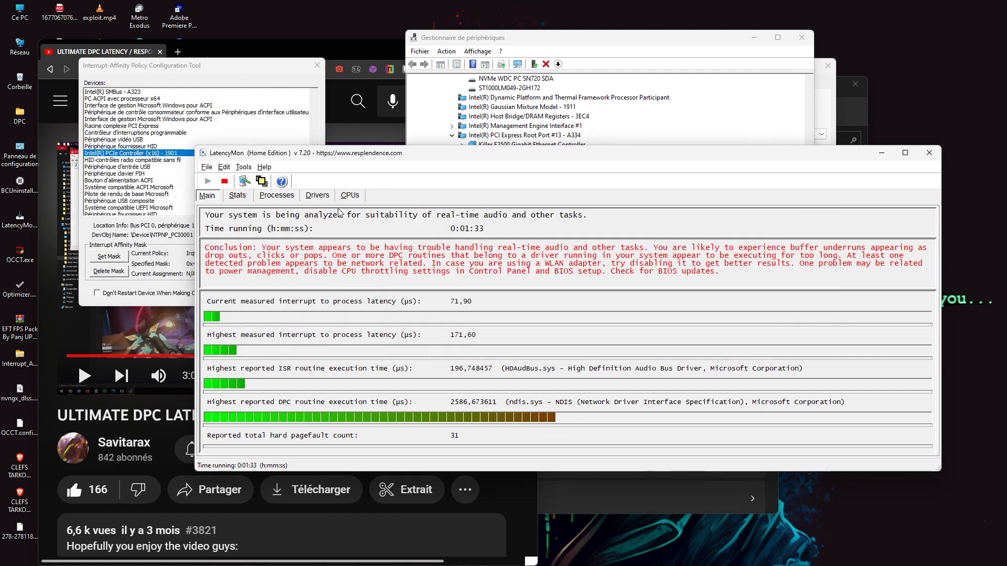
left_click(350, 197)
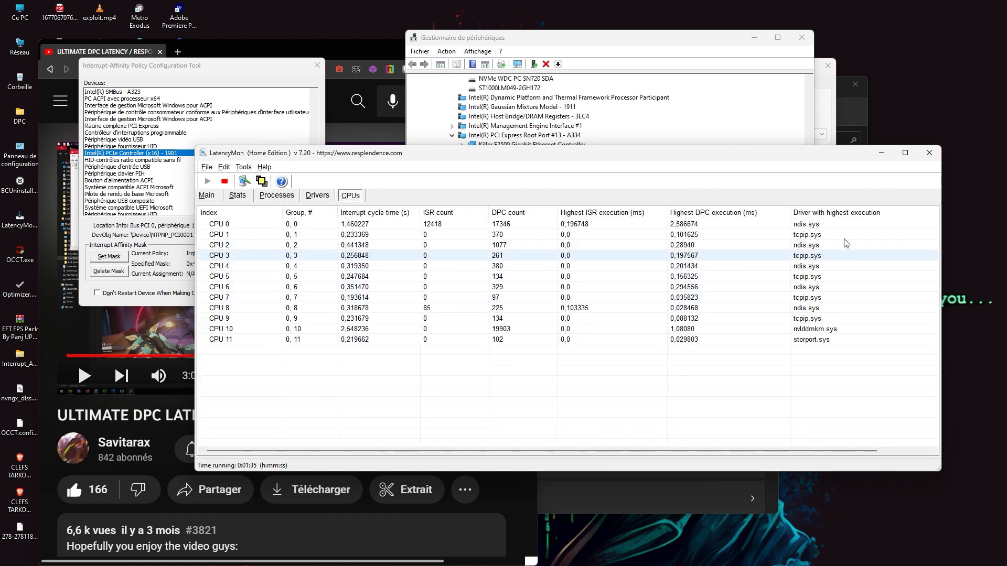
left_click(817, 212)
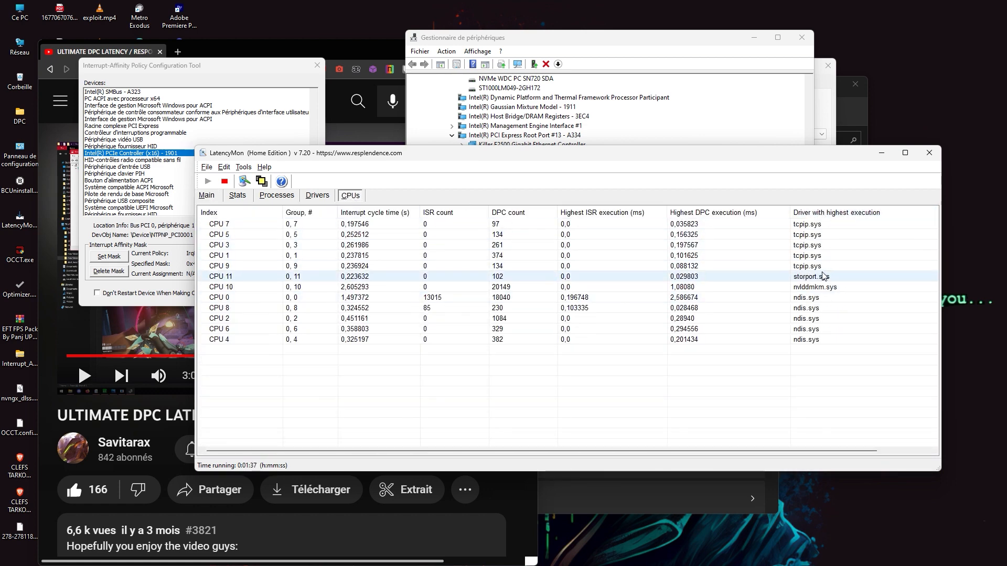
left_click(367, 287)
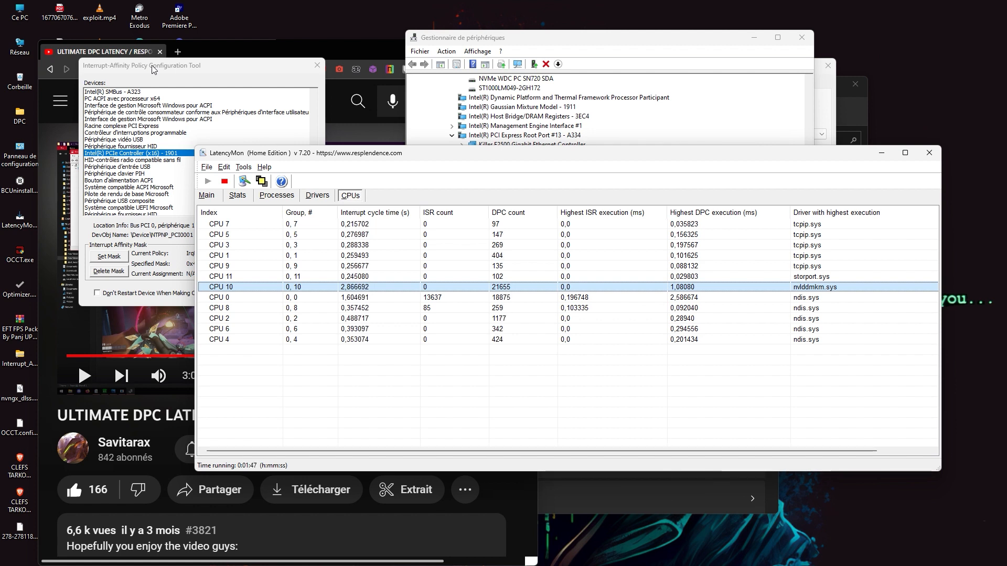
Sort the CPU statistics by highest DPC execution in descending order and select the CPU 0 row
left_click(750, 215)
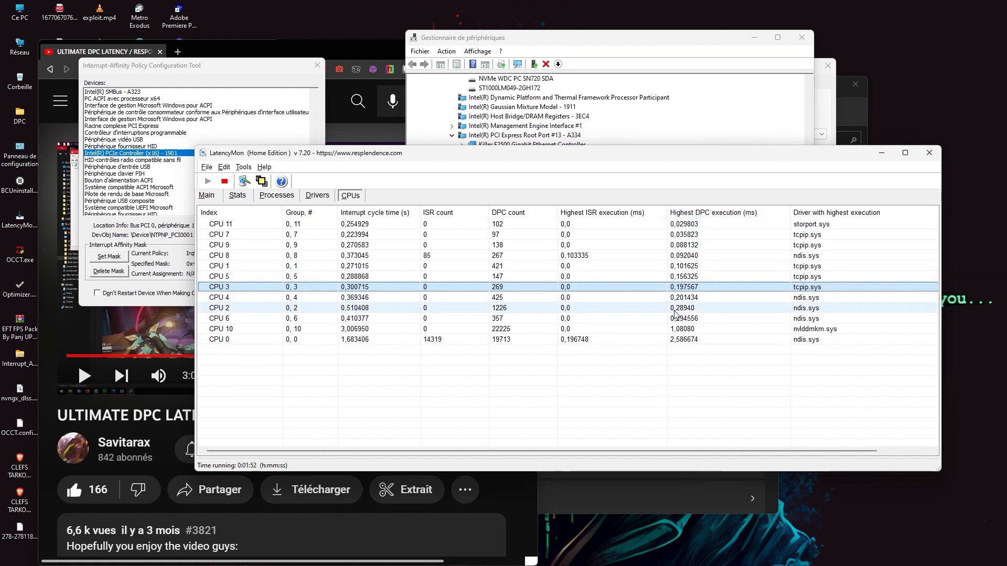
left_click(724, 213)
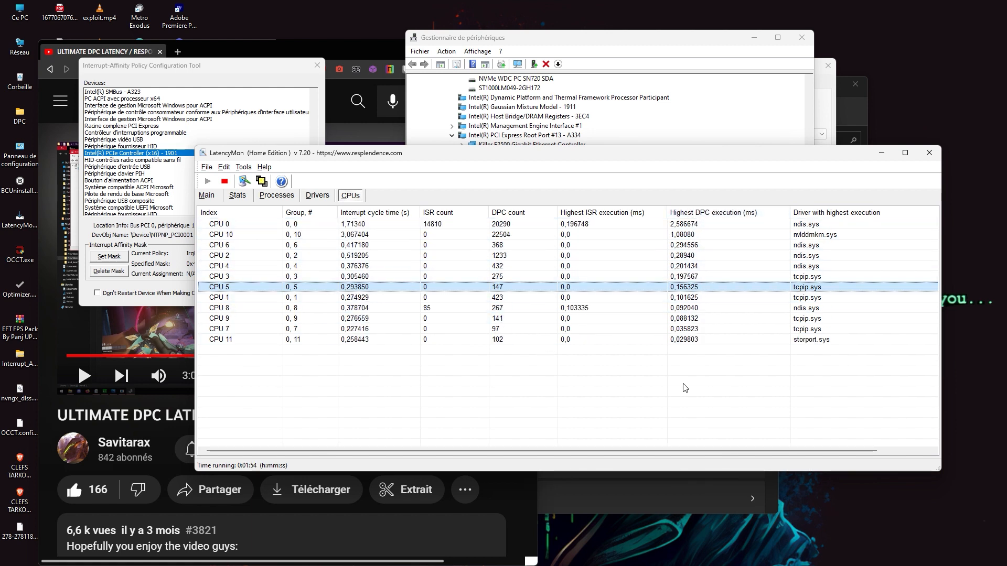
left_click(259, 226)
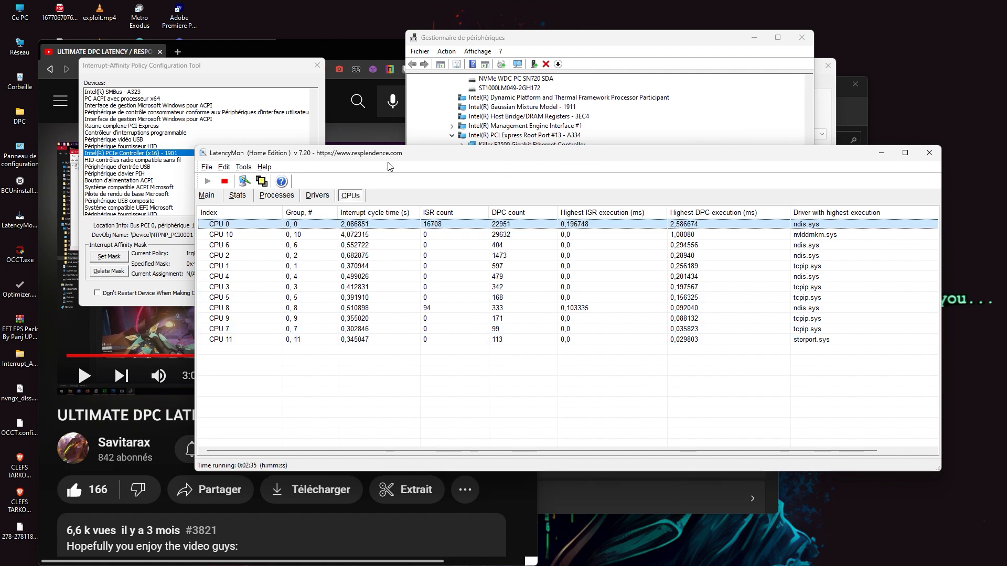
Move LatencyMon aside and locate the Killer E2500 Gigabit Ethernet Controller and its parent Intel(R) PCI Express Root Port #13 in Device Manager
left_click_drag(459, 174, 506, 269)
left_click(620, 202)
scroll(555, 167, "up", 1)
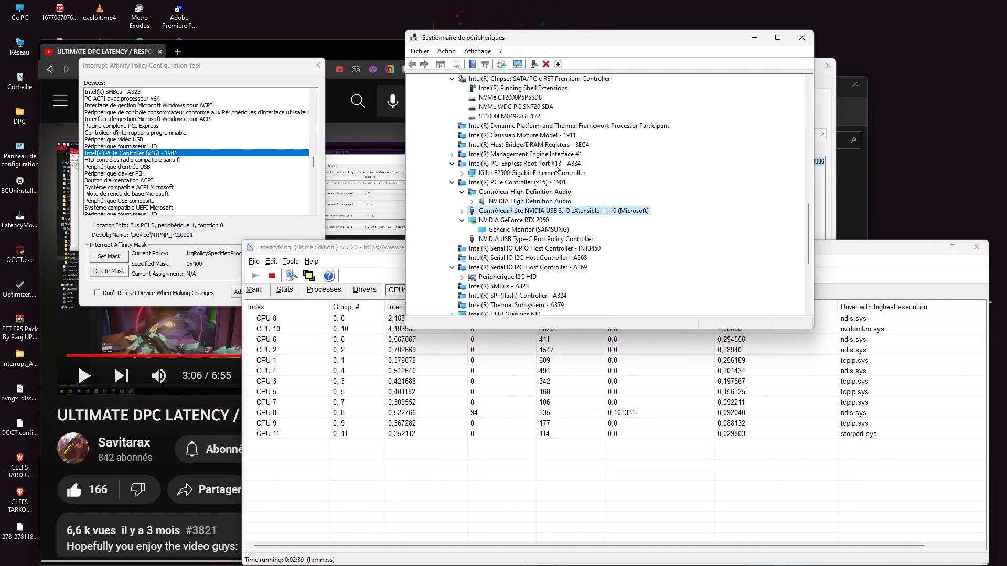
left_click(526, 173)
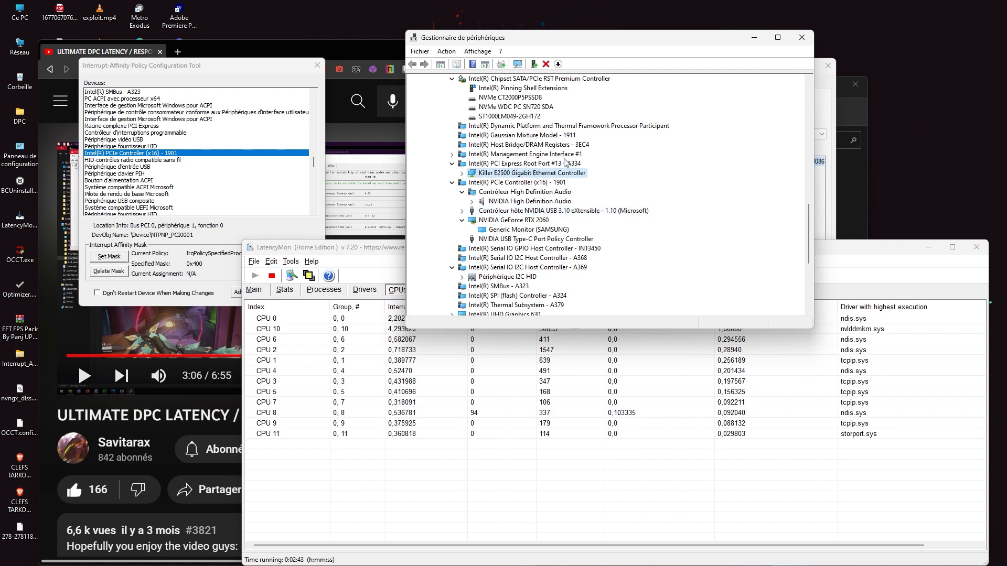
left_click(564, 166)
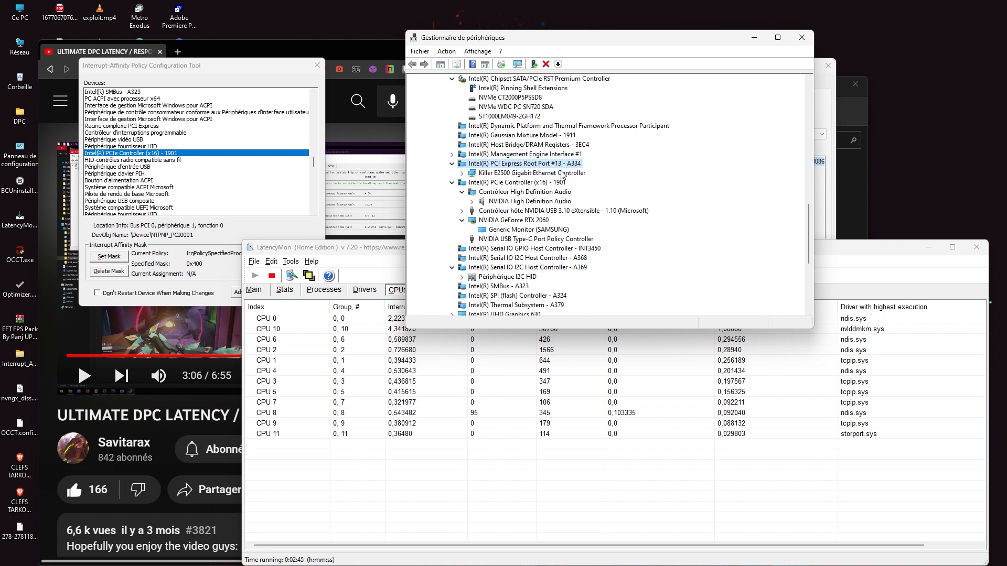
left_click(563, 174)
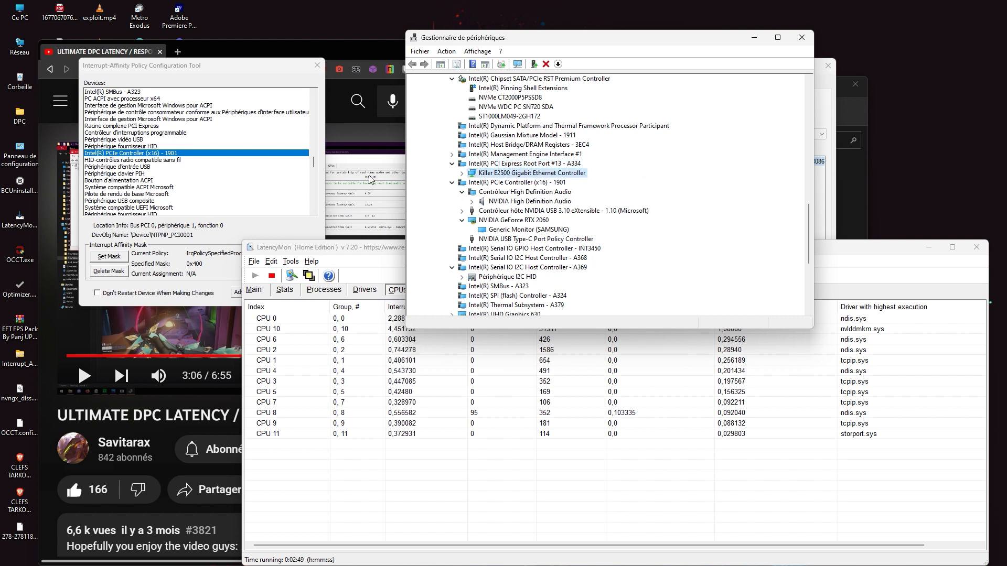
left_click(542, 165)
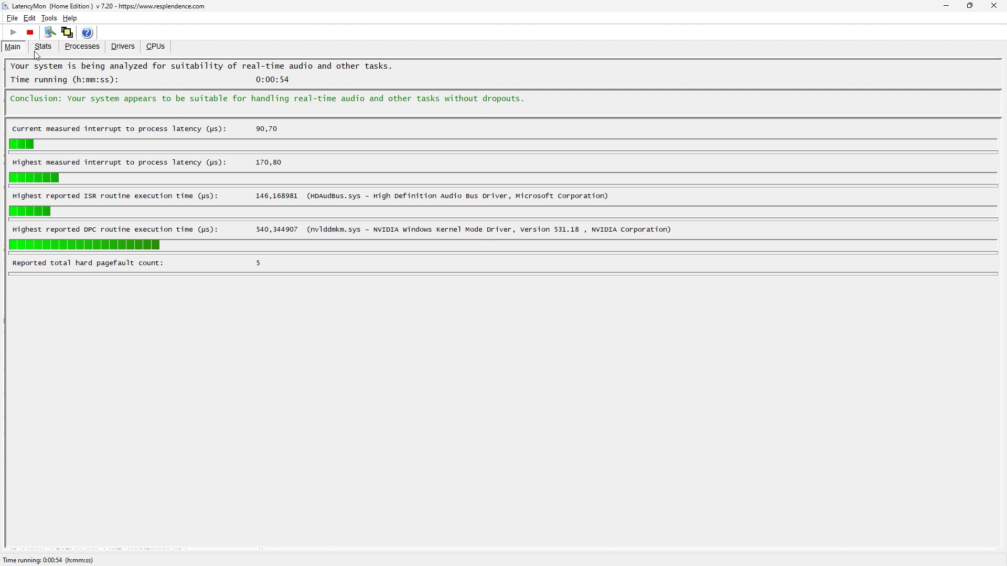
Stop the LatencyMon monitoring session and restore its window from full-screen size
left_click(31, 34)
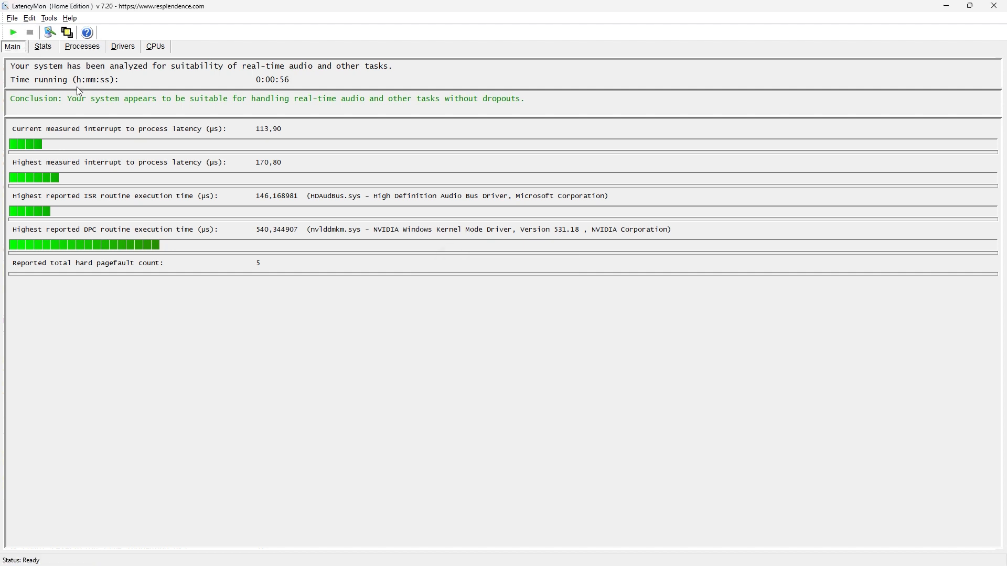
double_click(244, 4)
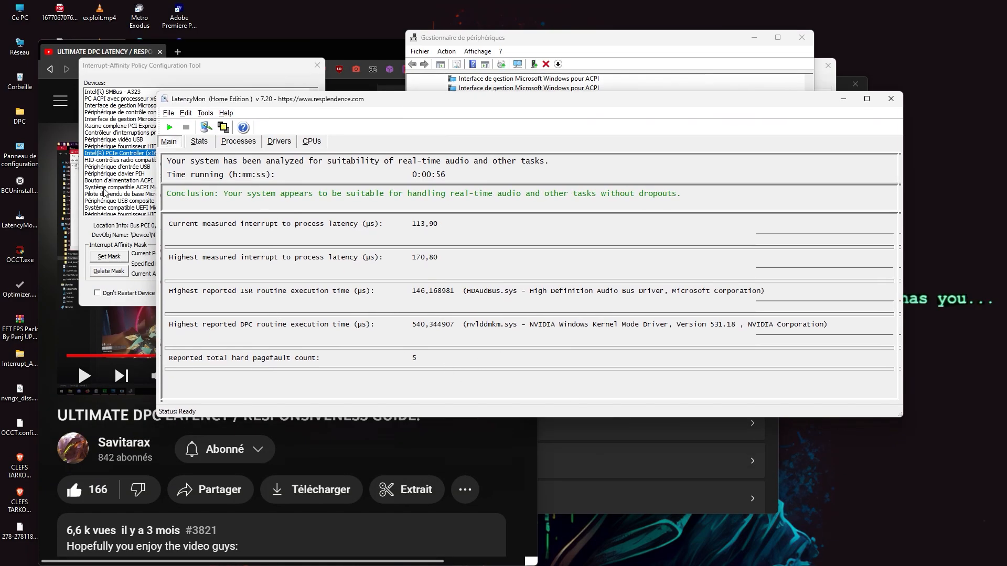
Return to Device Manager and examine which PCI Express root port the Killer E2500 Gigabit Ethernet Controller is connected to
left_click(600, 32)
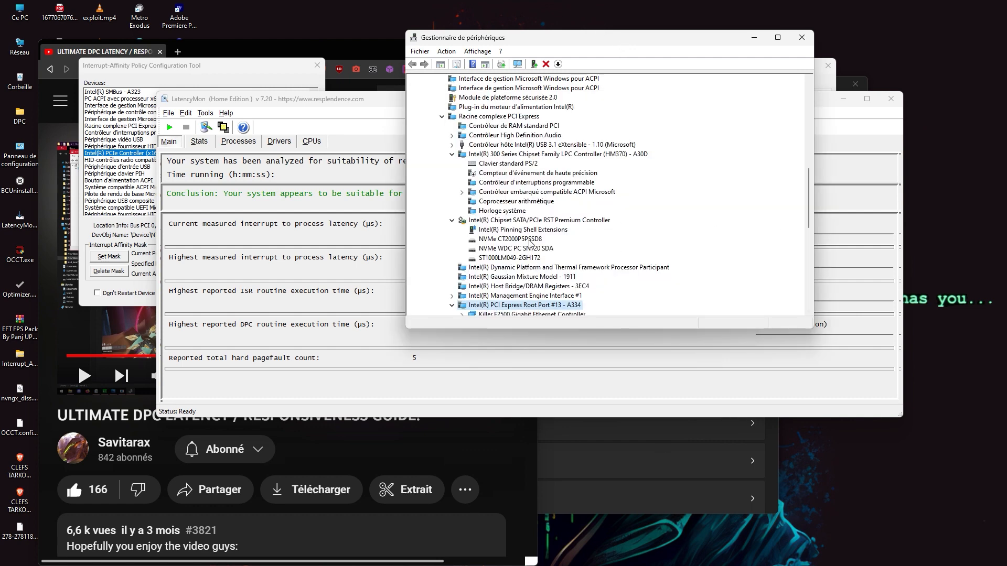
scroll(566, 298, "down", 2)
scroll(577, 296, "down", 2)
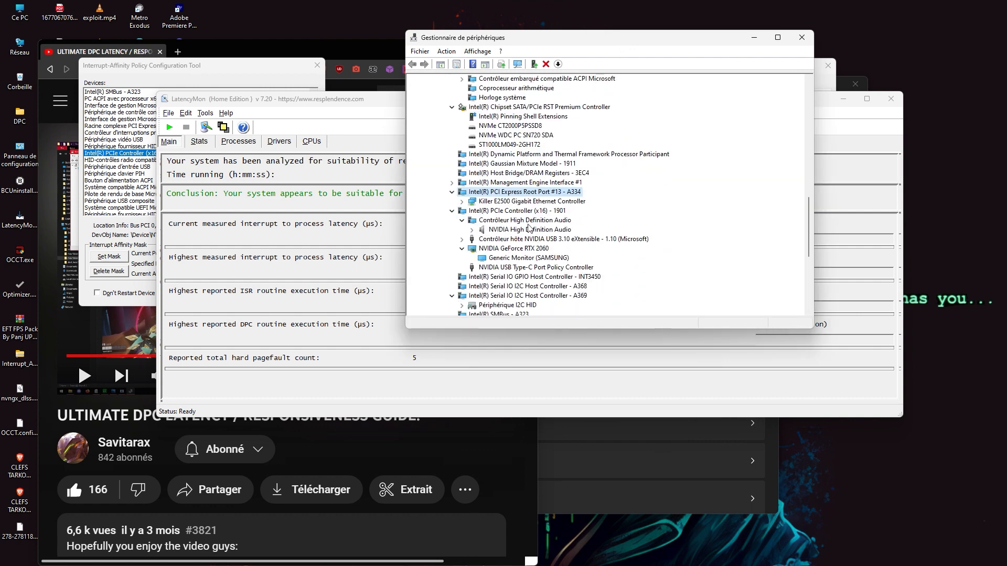
left_click(522, 204)
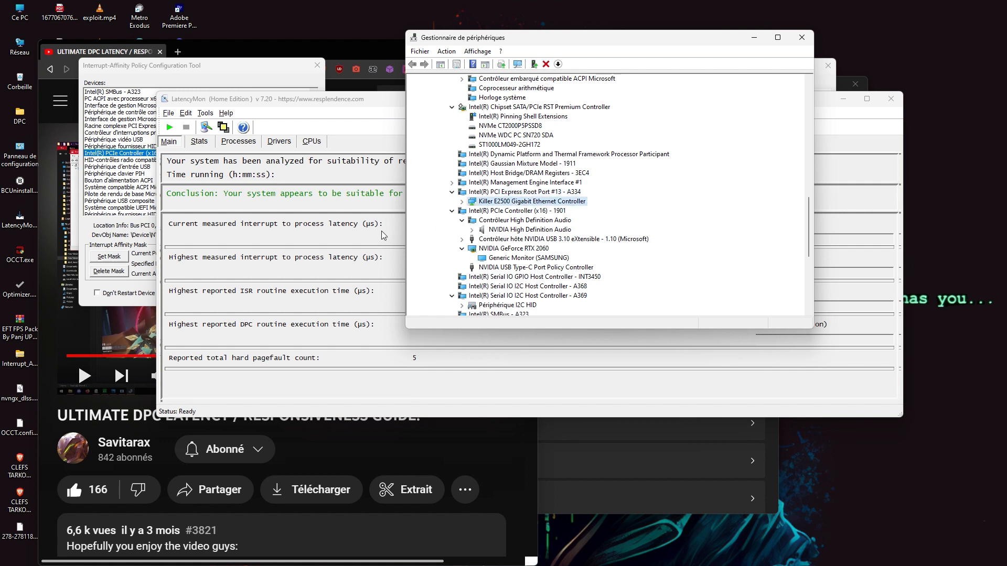
left_click(538, 193)
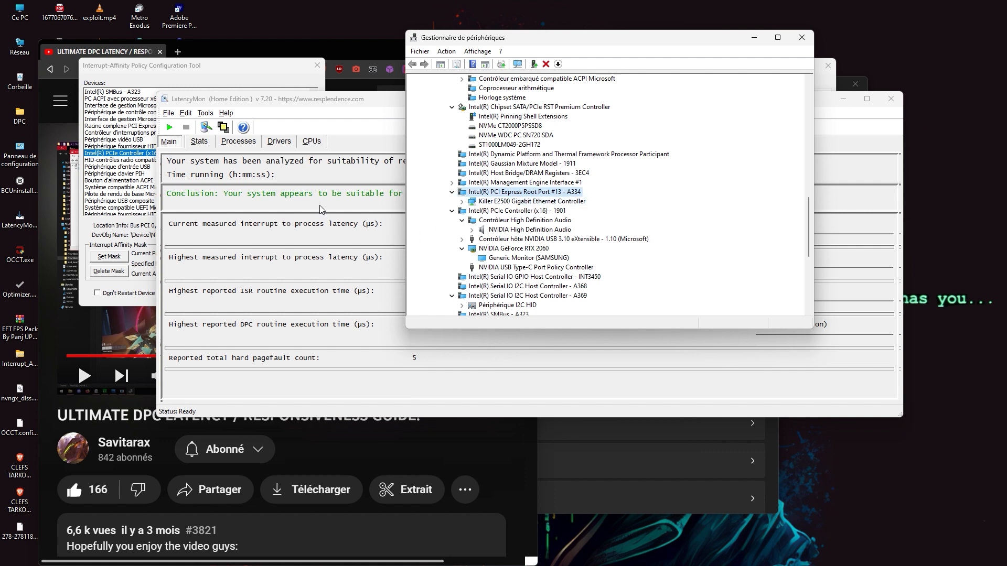
Select the Intel(R) PCIe Controller (x16) - 1901 in the affinity tool, dismiss the error, and review its affinity mask
left_click(122, 160)
left_click(138, 154)
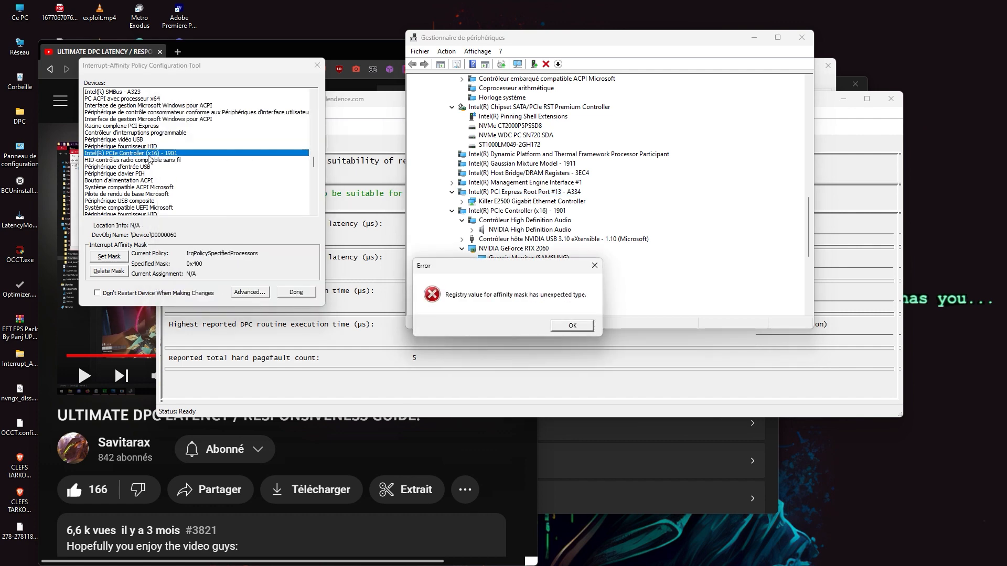
left_click(569, 324)
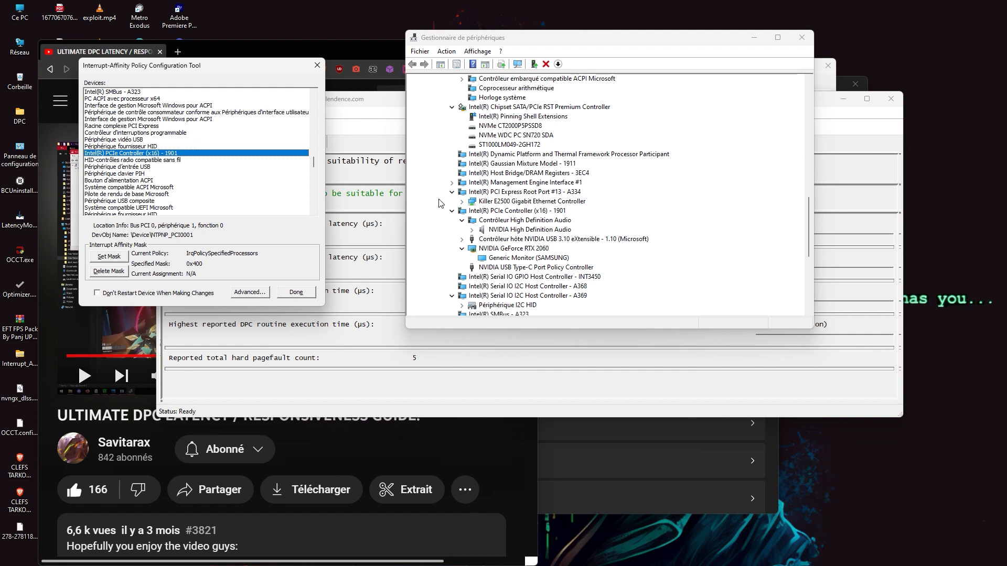
Delete the existing interrupt affinity mask of the Killer E2500 Gigabit Ethernet Controller in the affinity tool and accept the device restart
left_click(492, 193)
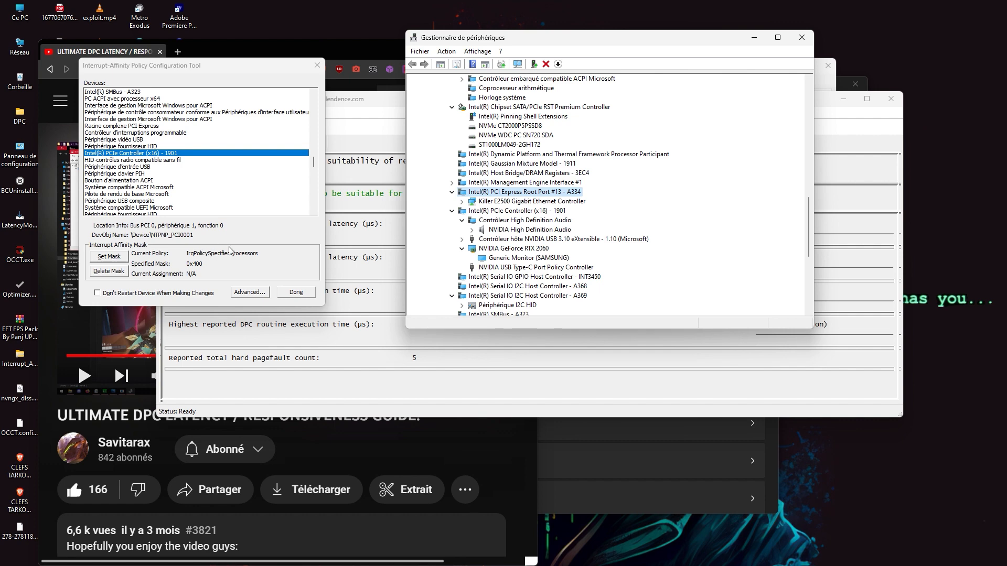
scroll(186, 195, "down", 10)
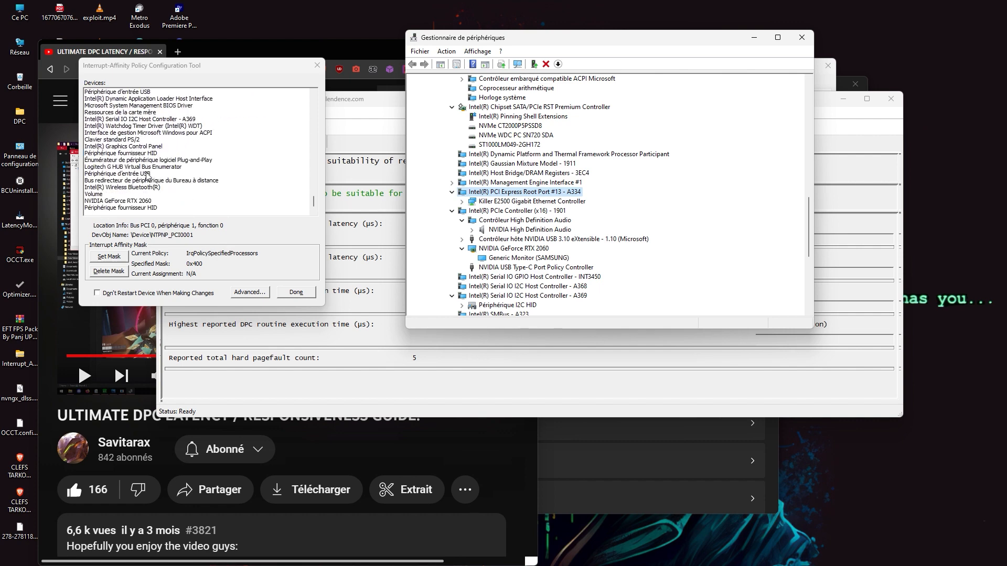
scroll(134, 183, "up", 1)
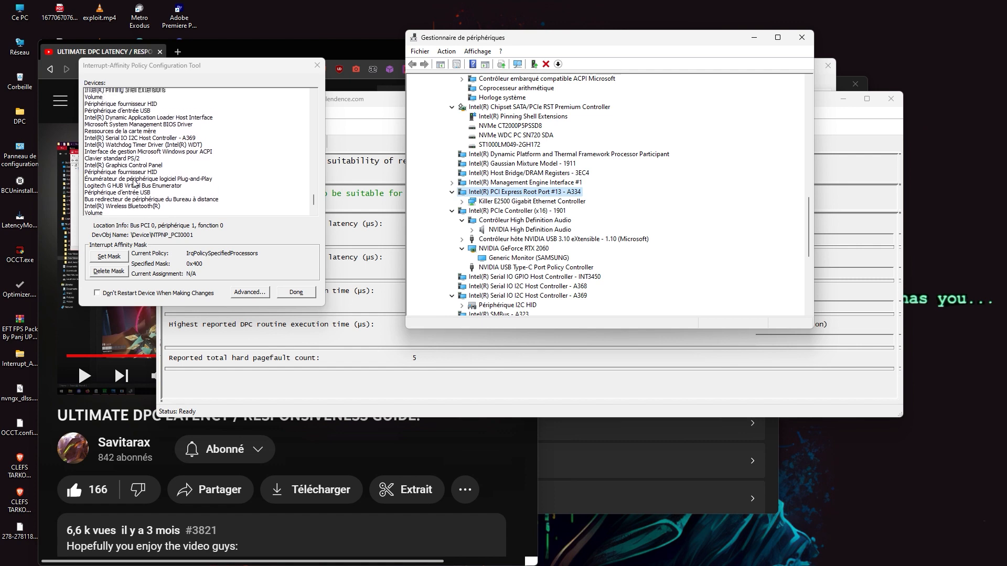
scroll(134, 183, "up", 1)
scroll(139, 193, "up", 2)
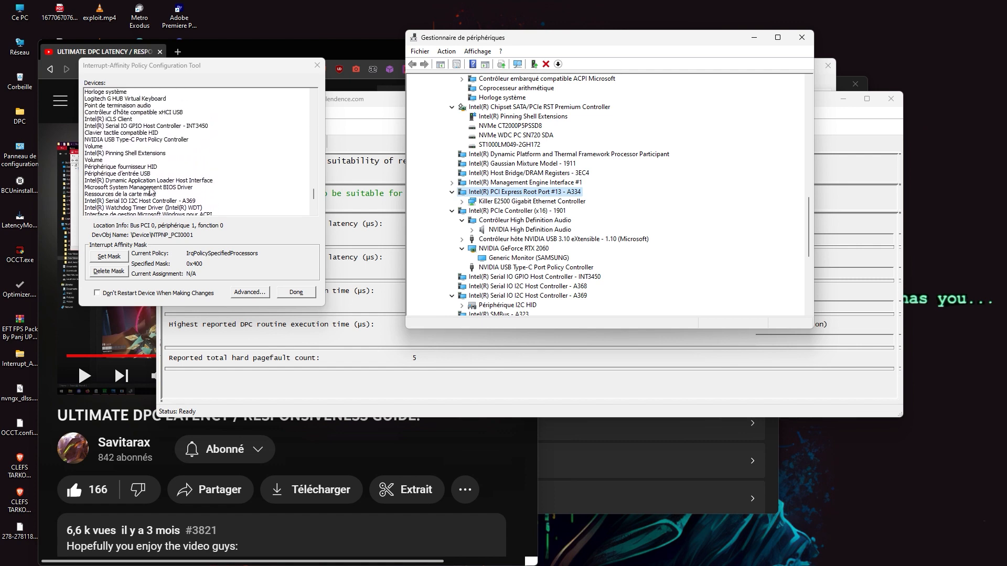
scroll(151, 192, "up", 4)
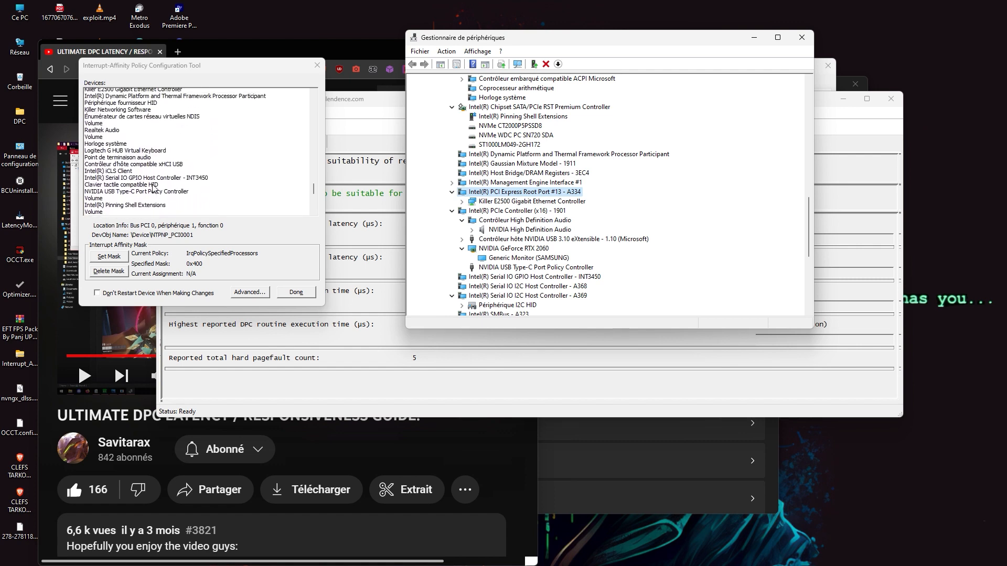
scroll(154, 188, "up", 2)
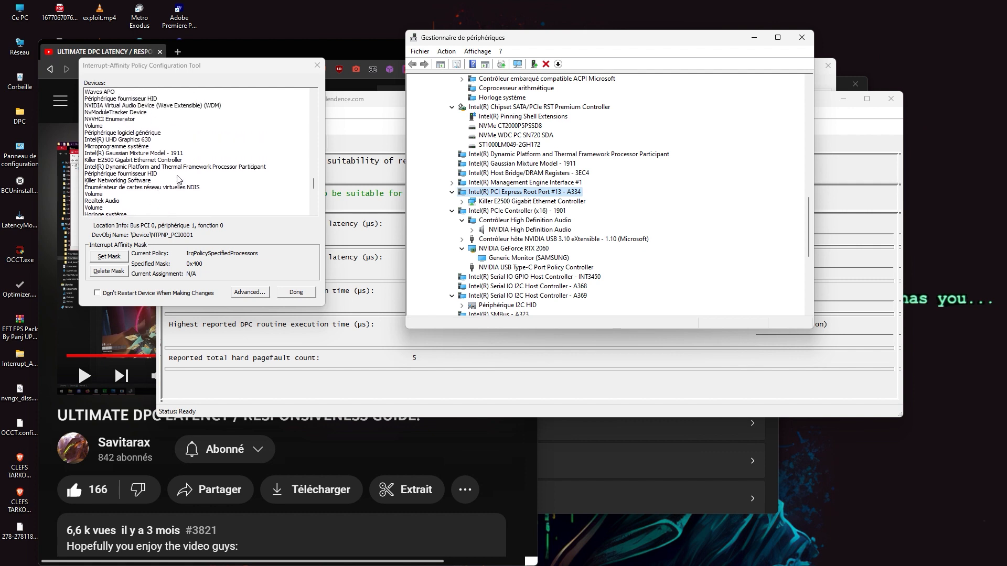
scroll(177, 180, "up", 1)
left_click(162, 181)
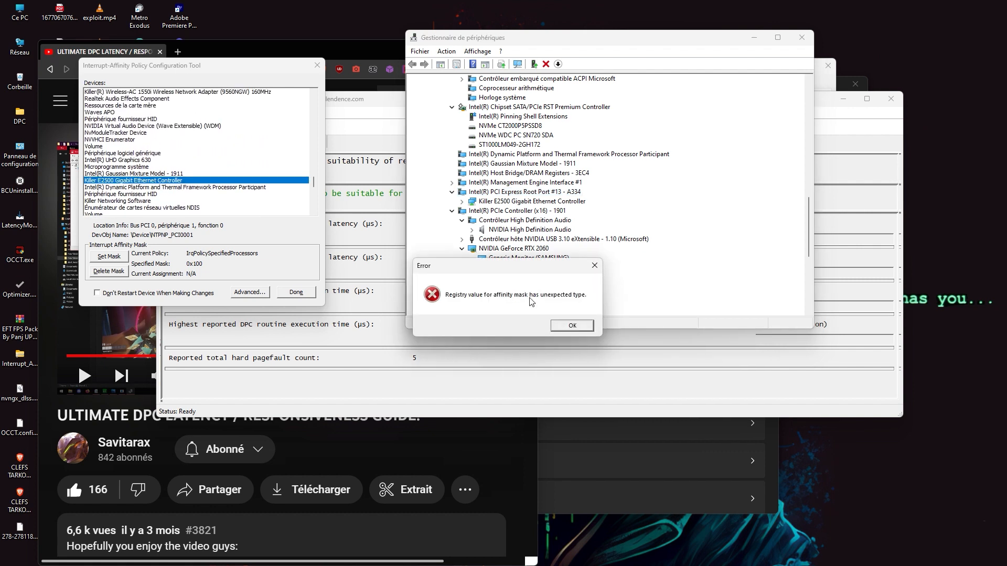
left_click(573, 326)
left_click(109, 272)
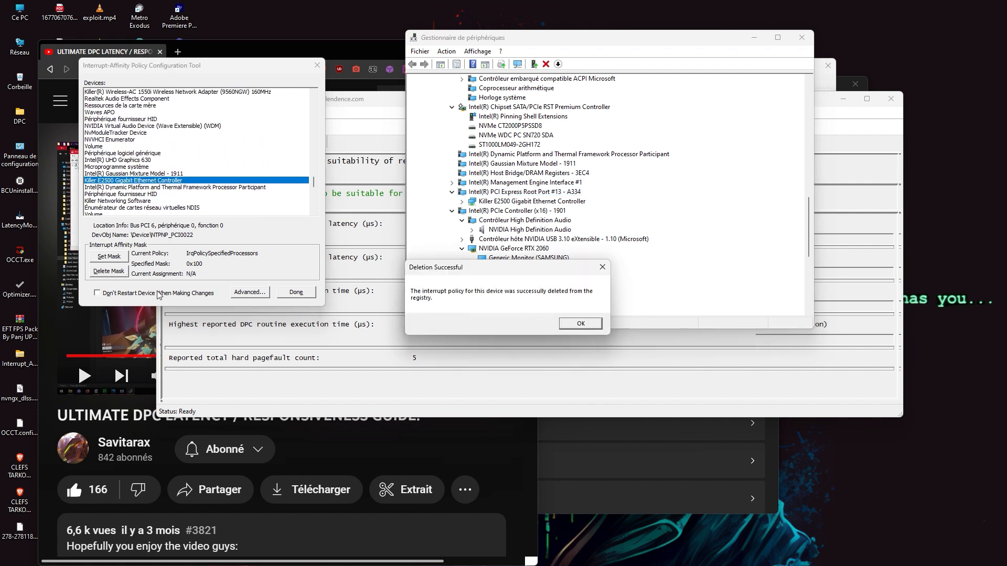
left_click(582, 325)
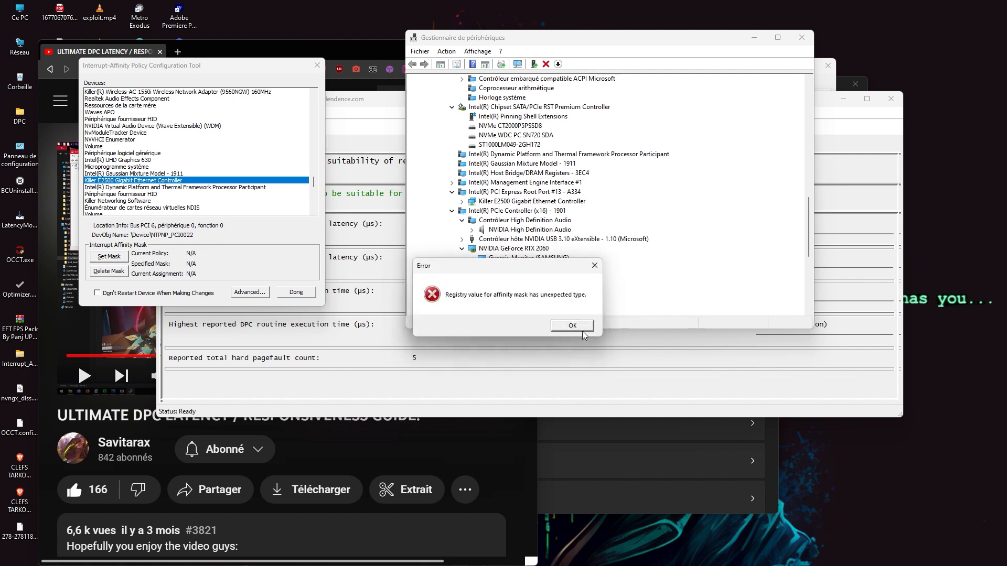
left_click(582, 331)
left_click(523, 327)
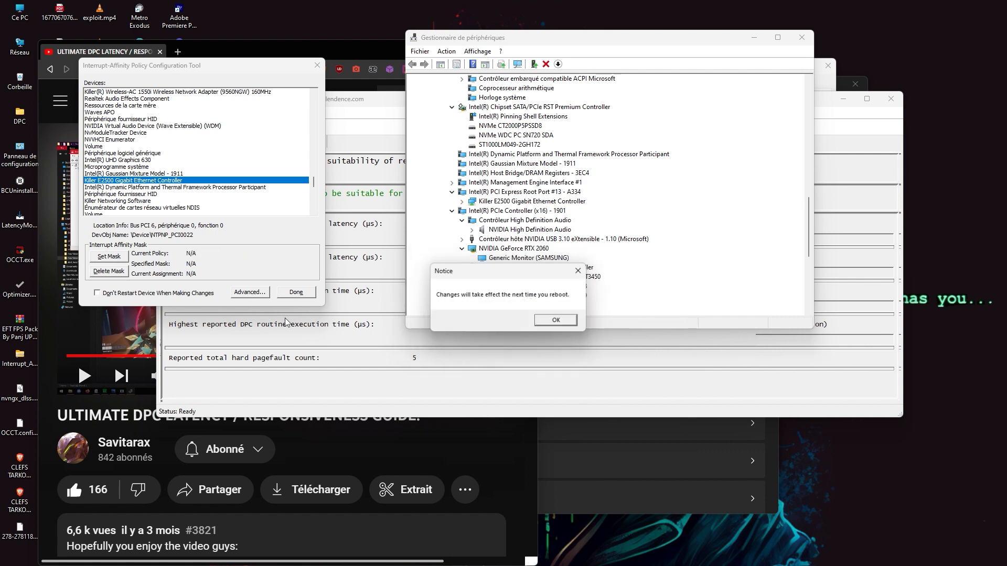
left_click(557, 321)
left_click(577, 327)
Assign the Killer E2500 Gigabit Ethernet Controller's interrupts to CPU 10 and accept the device restart
left_click(109, 256)
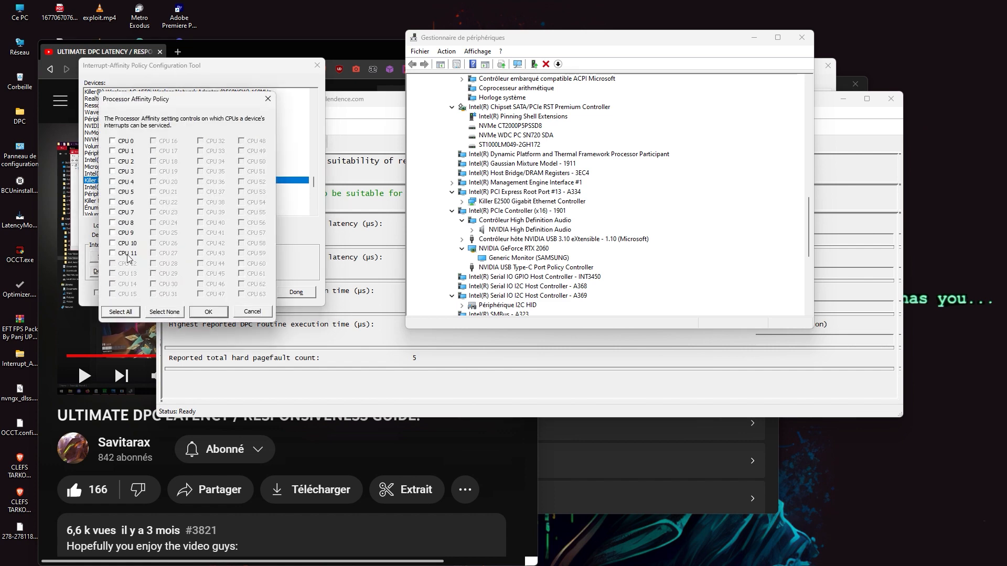
left_click(128, 244)
left_click(215, 313)
left_click(569, 326)
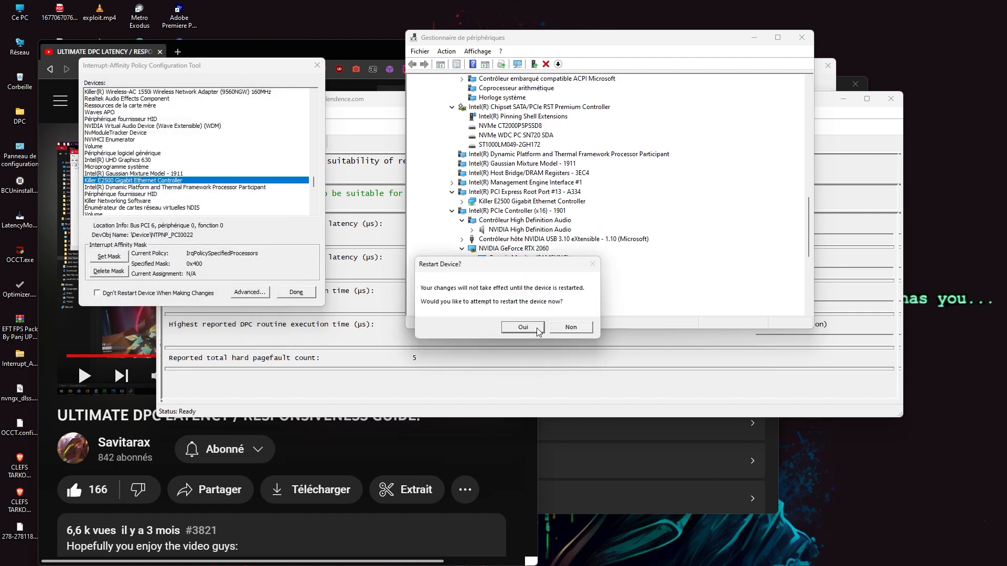
left_click(522, 328)
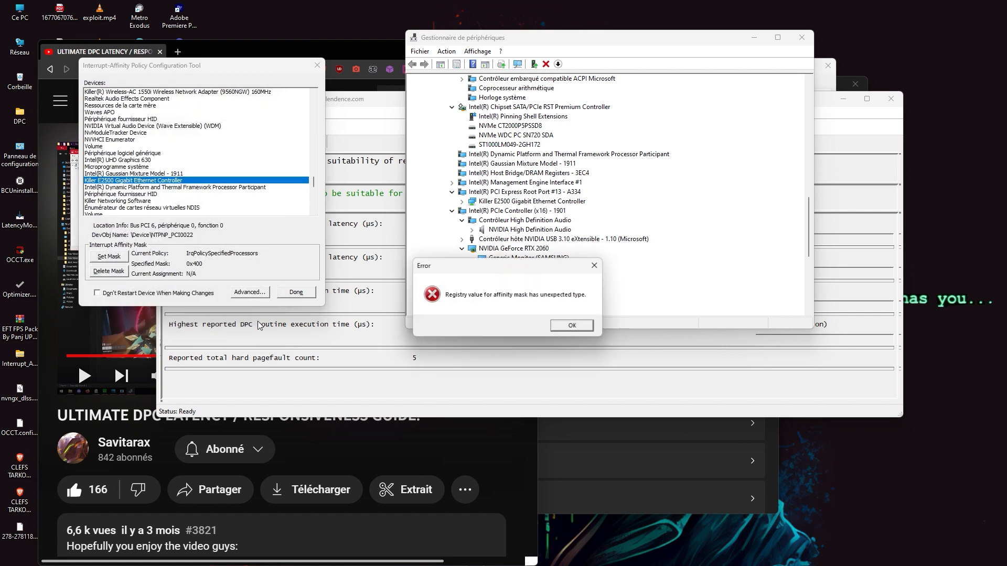
left_click(583, 326)
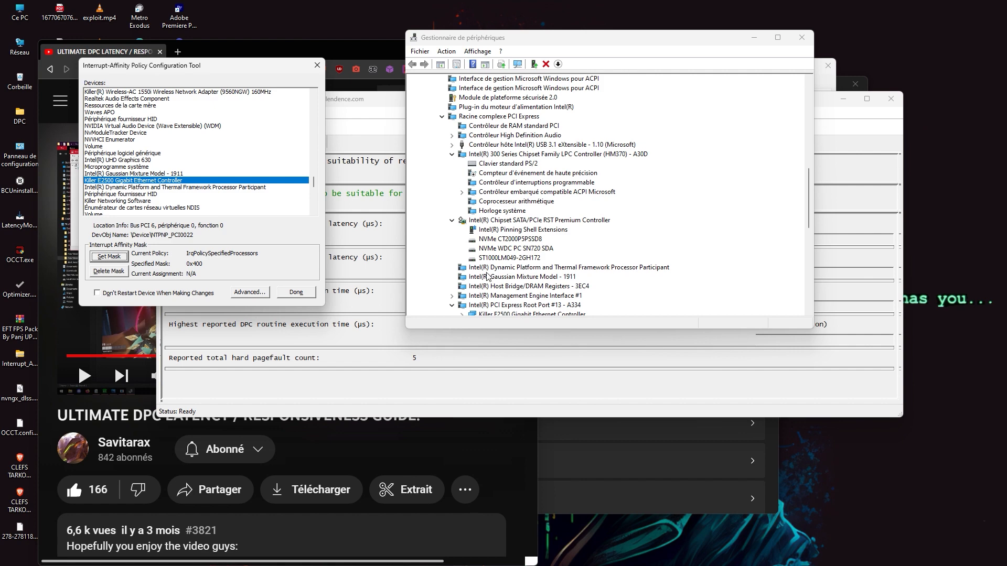
Reopen the Killer E2500 controller's processor affinity policy, reapply it as it stands, and accept the device restart again
left_click(117, 256)
left_click(208, 311)
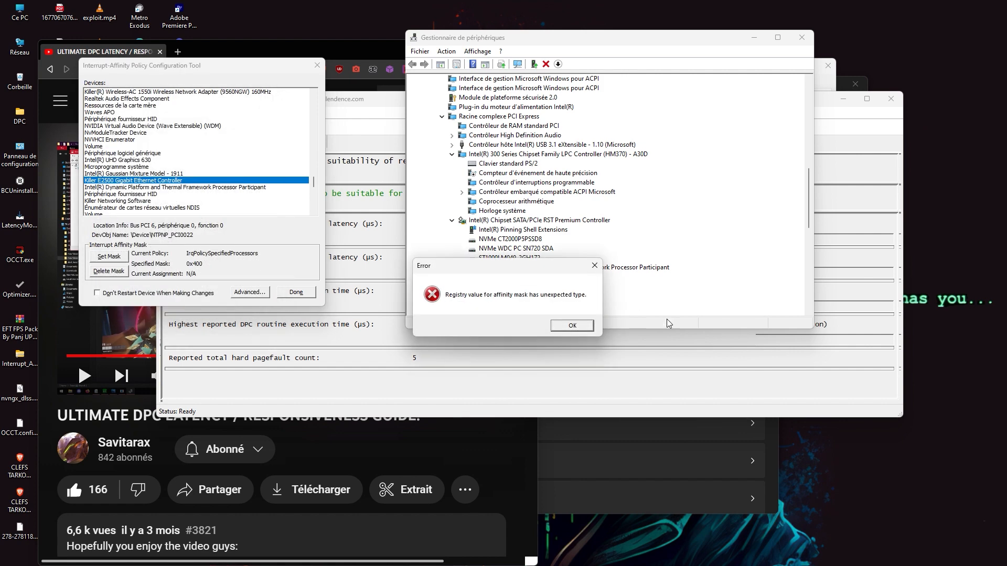
left_click(582, 329)
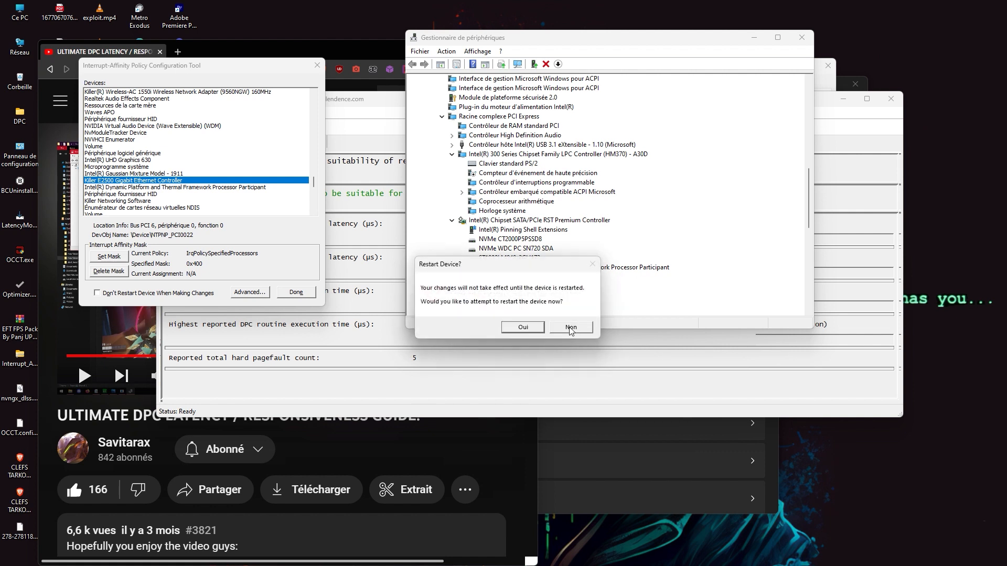
left_click(516, 329)
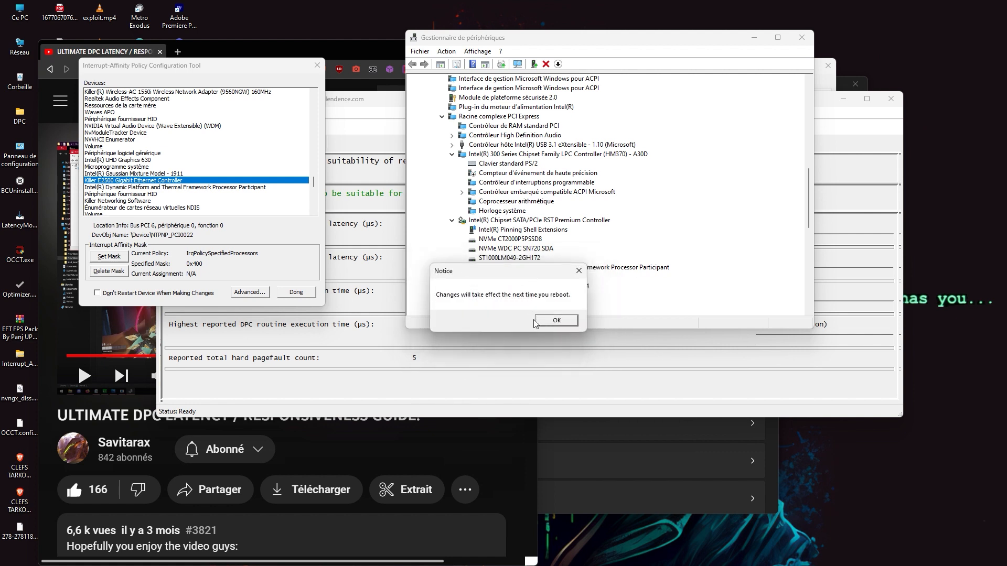
left_click(545, 319)
left_click(571, 324)
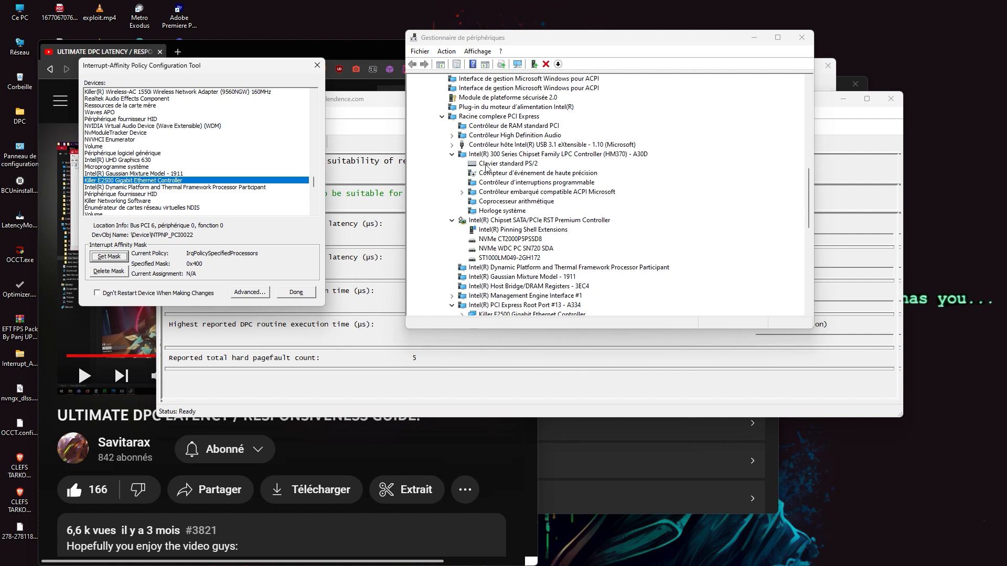
Examine the devices under the PCI Express root complex in Device Manager, expanding its High Definition Audio controller
scroll(645, 190, "down", 2)
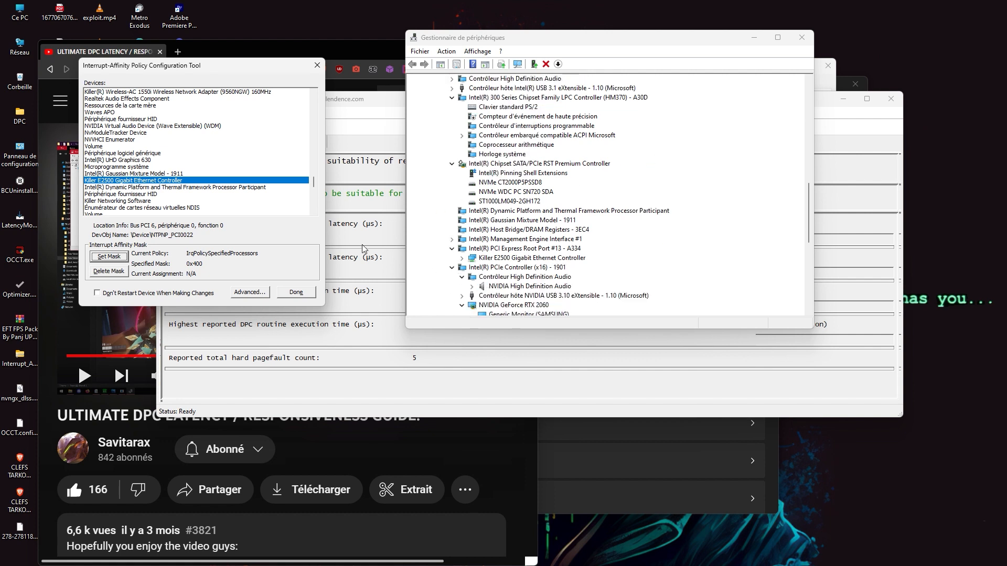
scroll(455, 272, "down", 2)
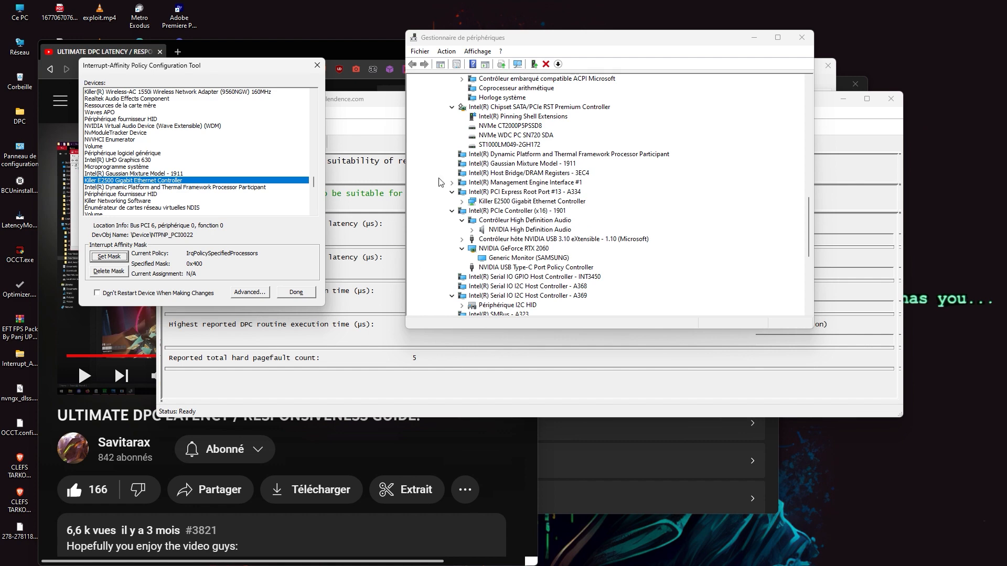
scroll(525, 209, "down", 5)
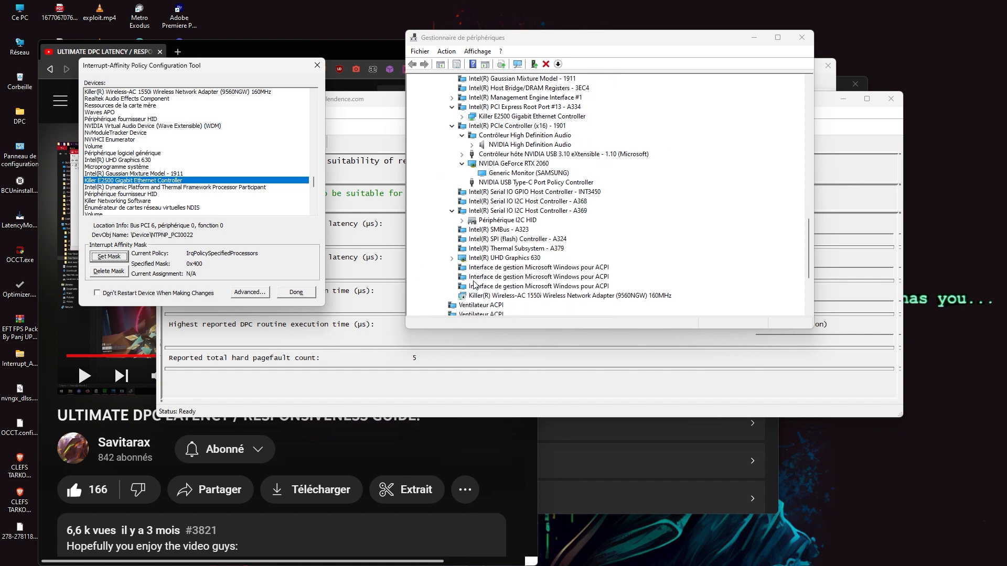
scroll(546, 247, "up", 6)
scroll(546, 247, "up", 3)
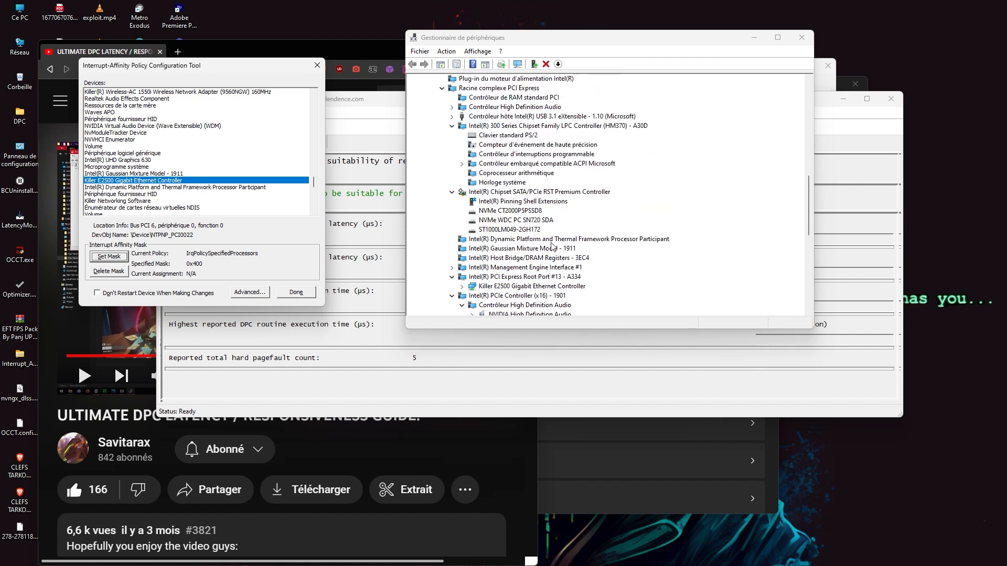
scroll(561, 245, "up", 1)
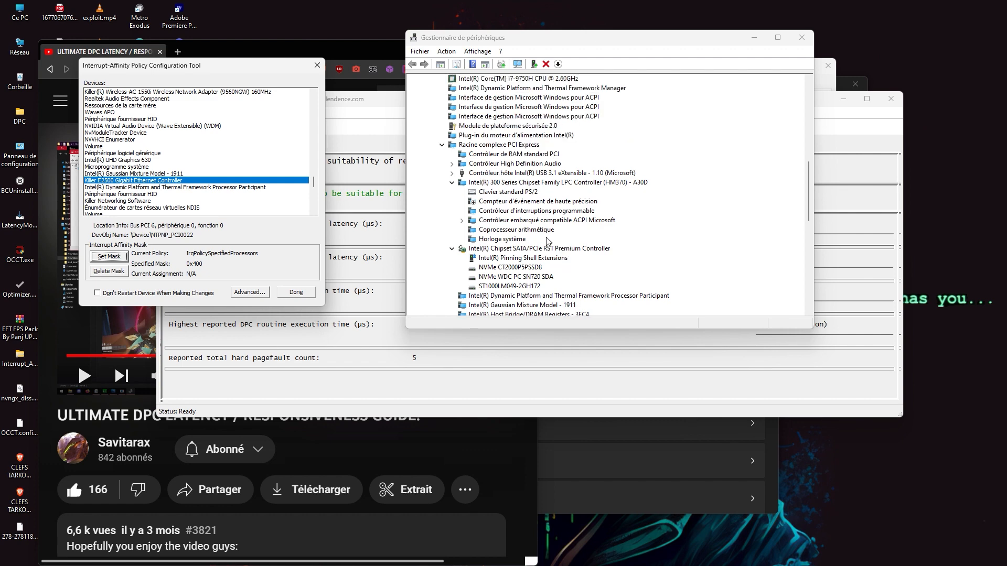
scroll(475, 205, "up", 2)
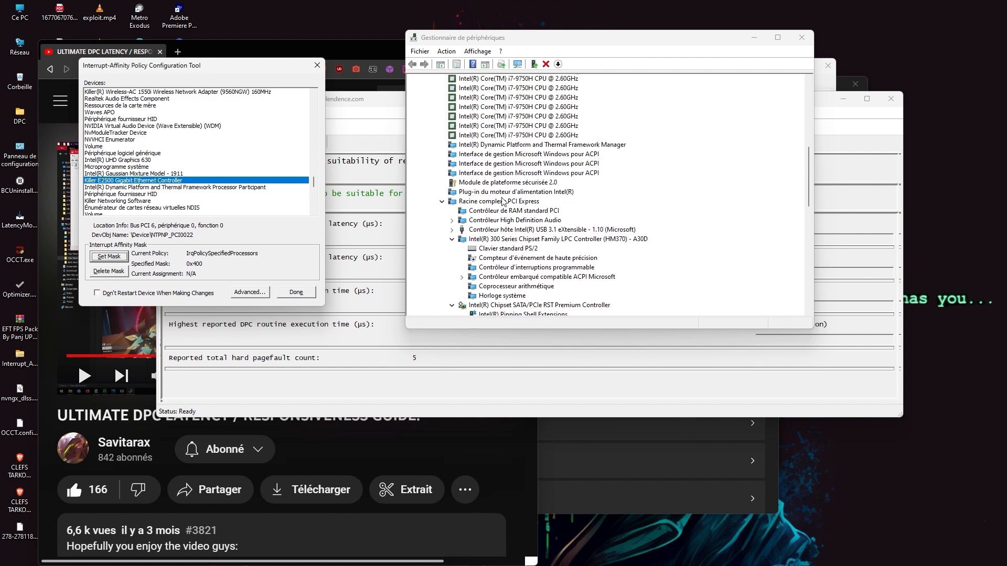
scroll(613, 224, "down", 2)
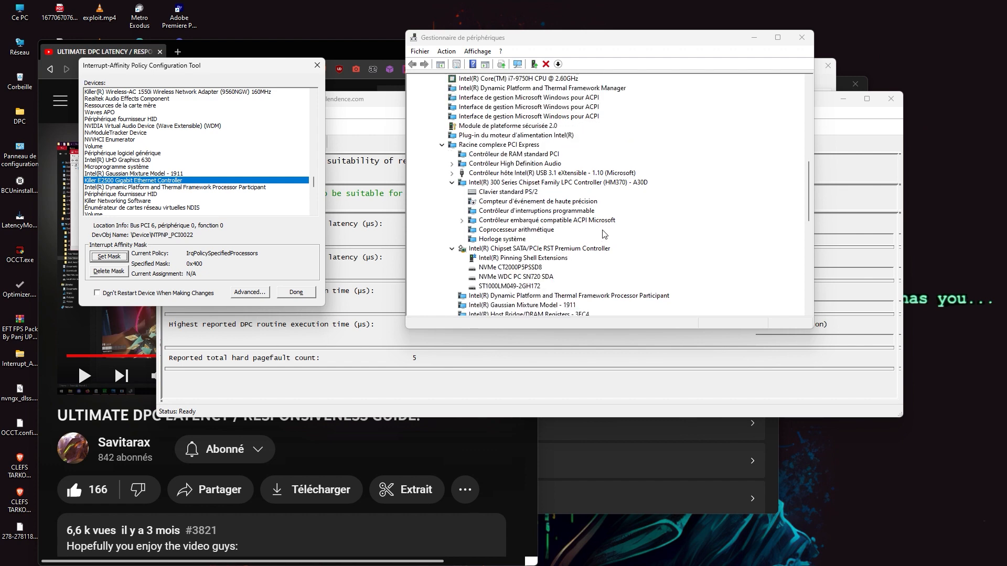
double_click(515, 163)
scroll(574, 239, "down", 2)
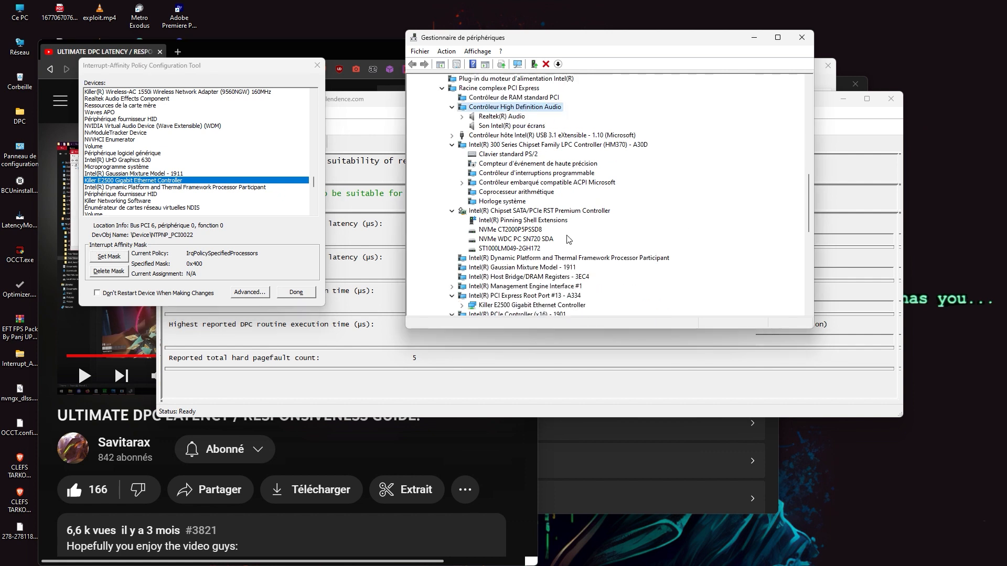
scroll(569, 240, "down", 1)
scroll(590, 246, "down", 1)
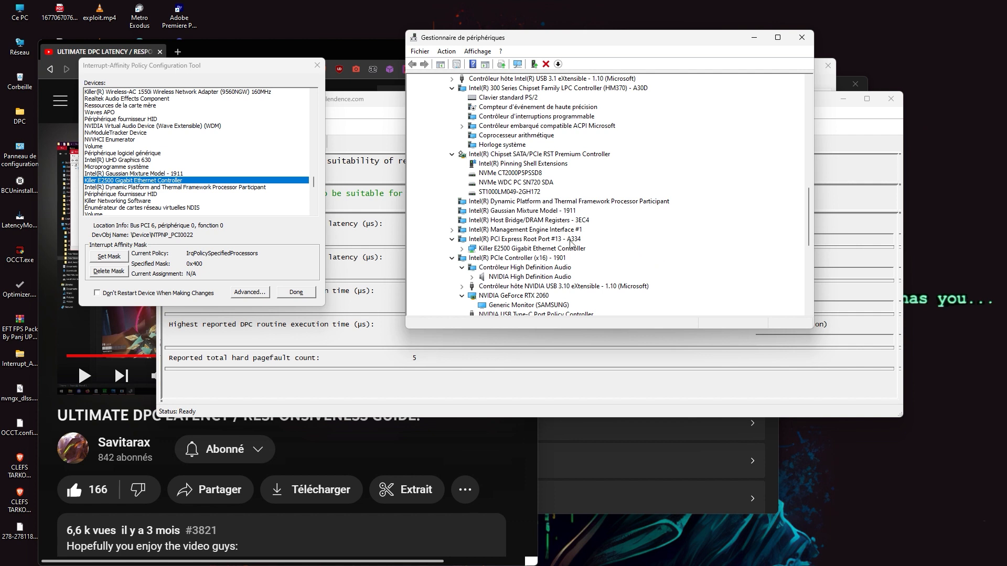
Check the Killer E2500 controller under Intel(R) PCI Express Root Port #13 - A334, and review its mask in the affinity tool
double_click(532, 241)
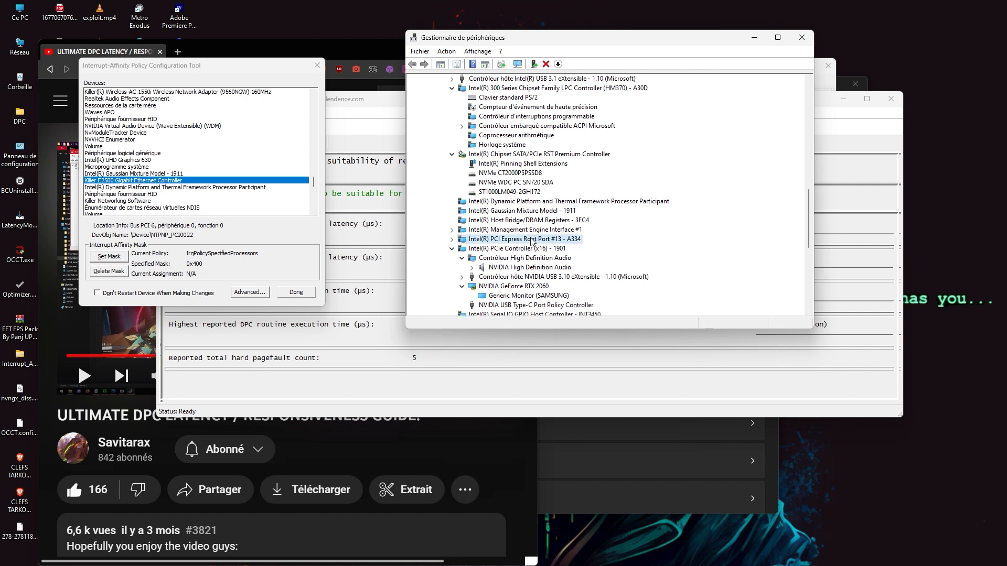
double_click(525, 240)
scroll(533, 236, "down", 2)
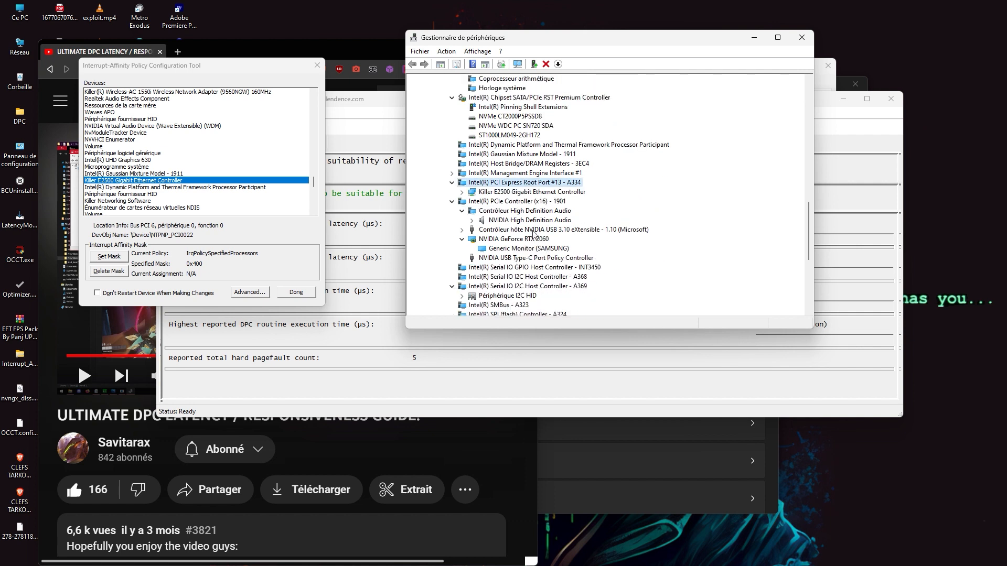
key("Down")
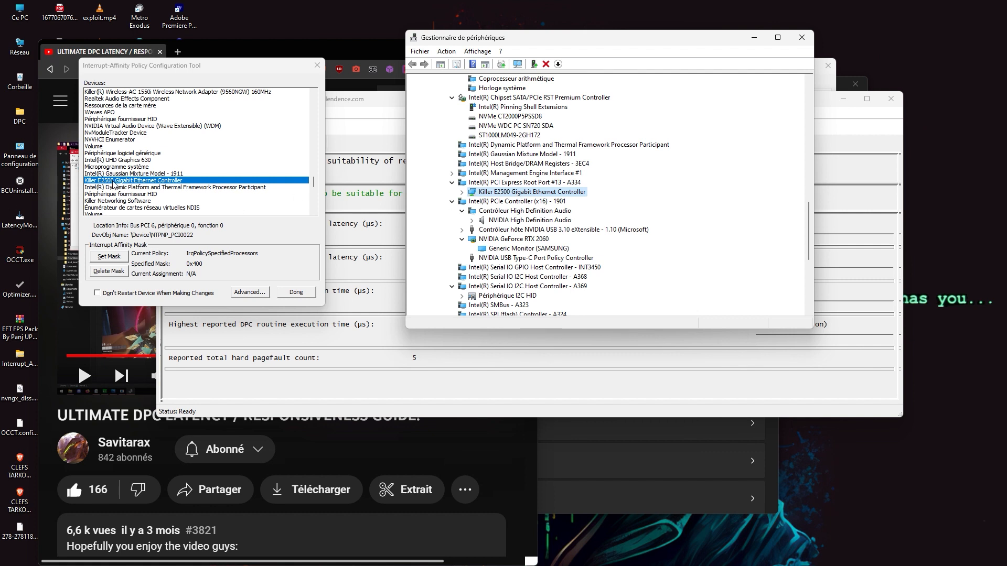
left_click(138, 182)
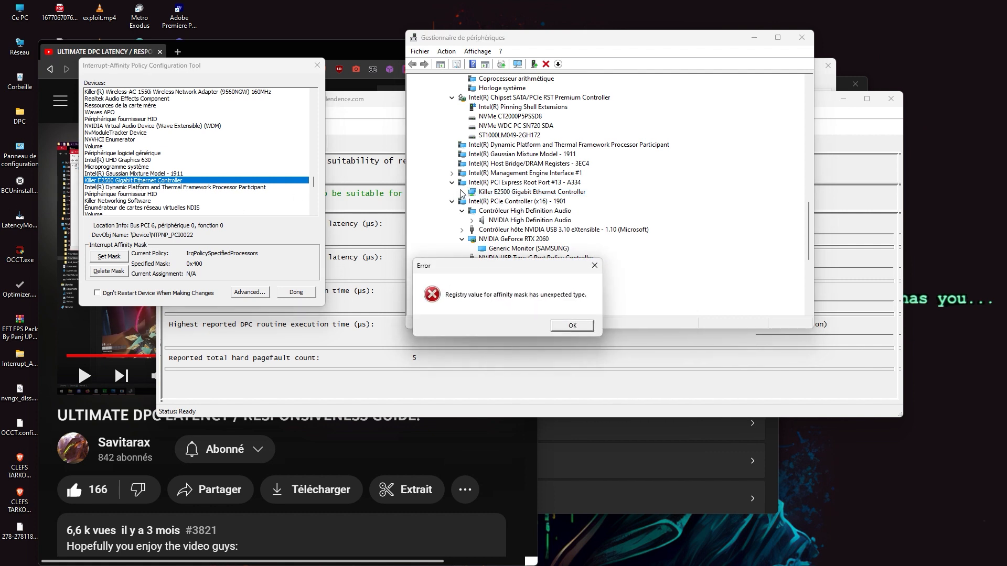
left_click(564, 328)
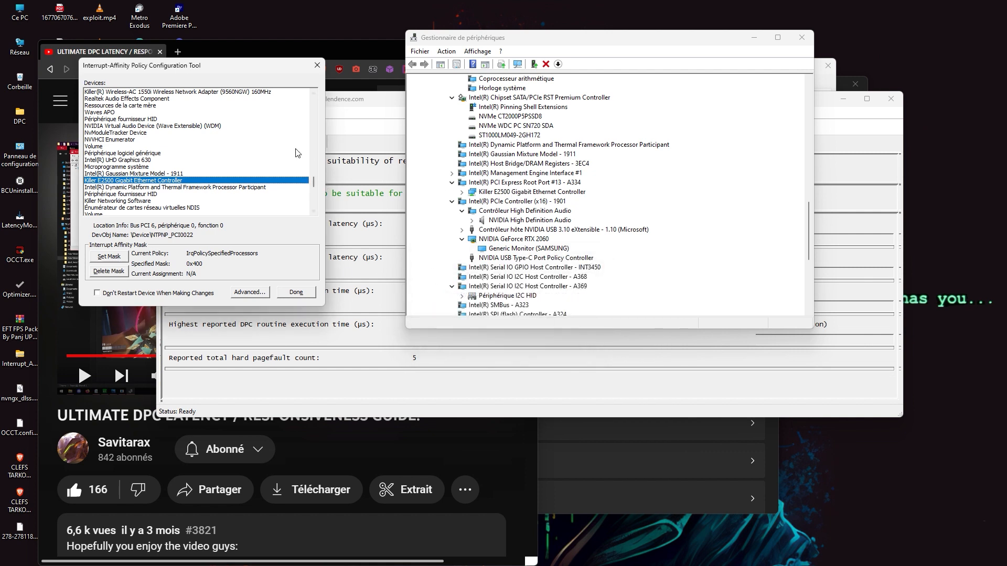
Assign the interrupts of Intel(R) PCI Express Root Port #13 - A334 to CPU 10 only and accept the device restart
left_click(150, 168)
scroll(199, 183, "down", 5)
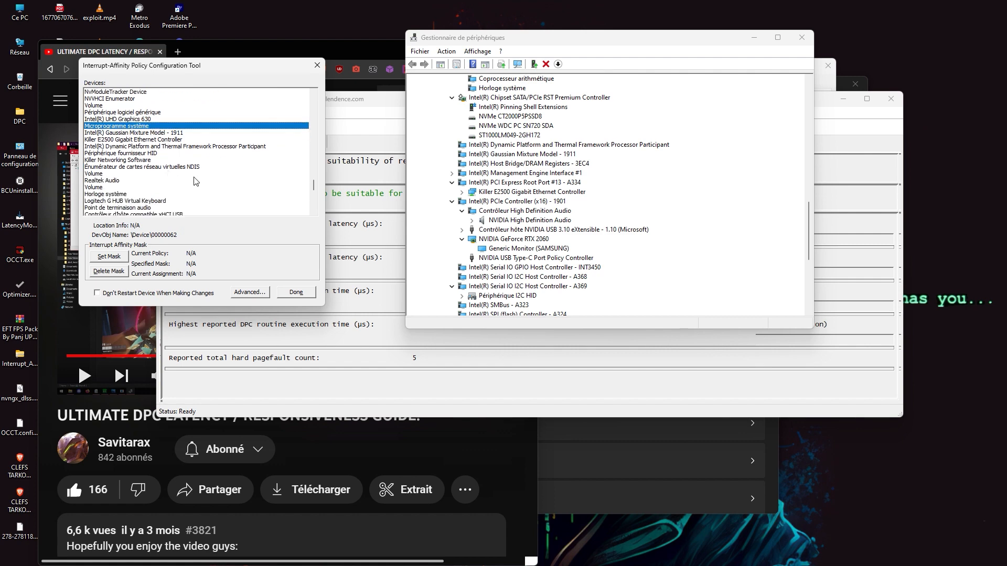
scroll(214, 199, "up", 20)
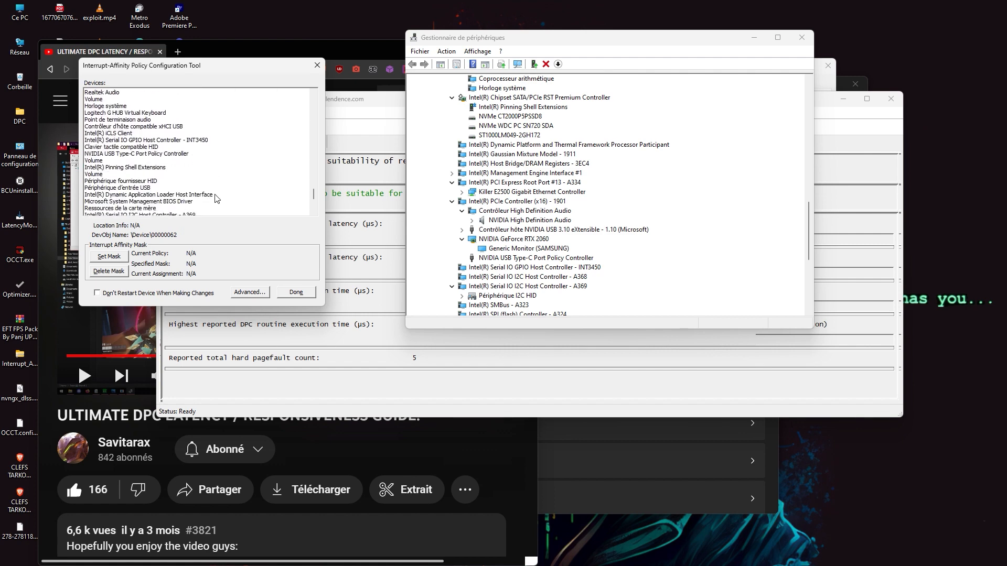
left_click(126, 134)
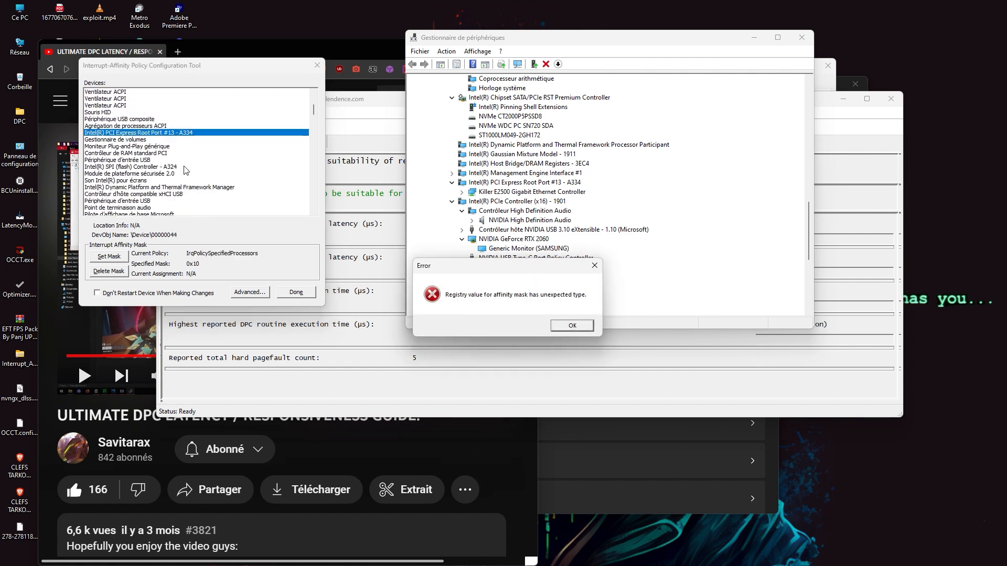
left_click(573, 326)
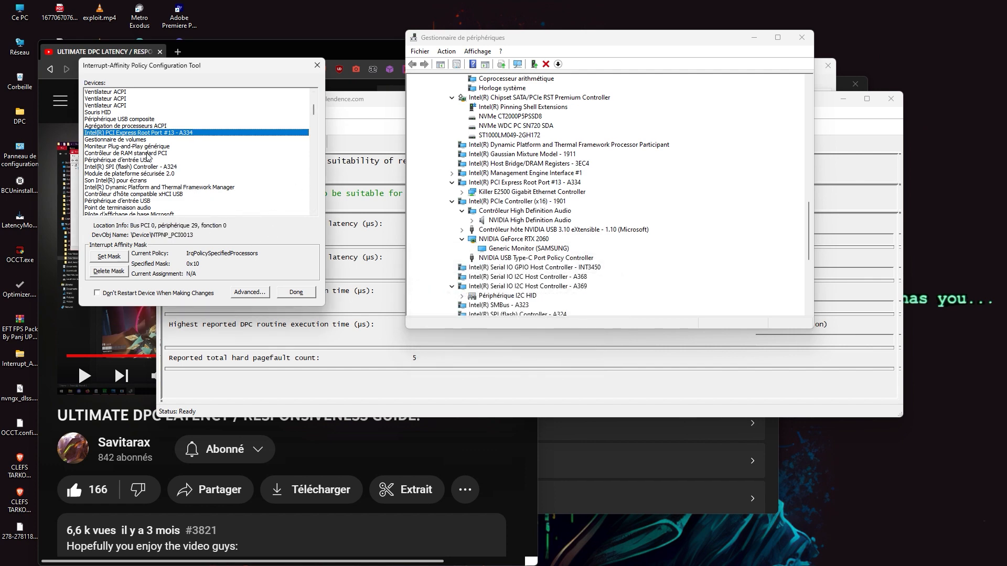
left_click(110, 257)
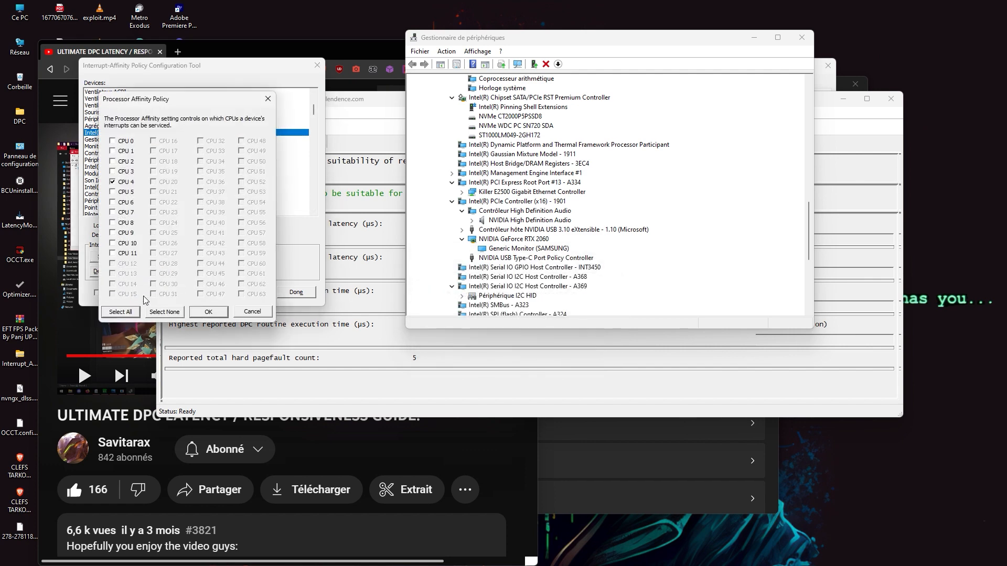
left_click(117, 182)
left_click(206, 312)
left_click(562, 326)
left_click(522, 328)
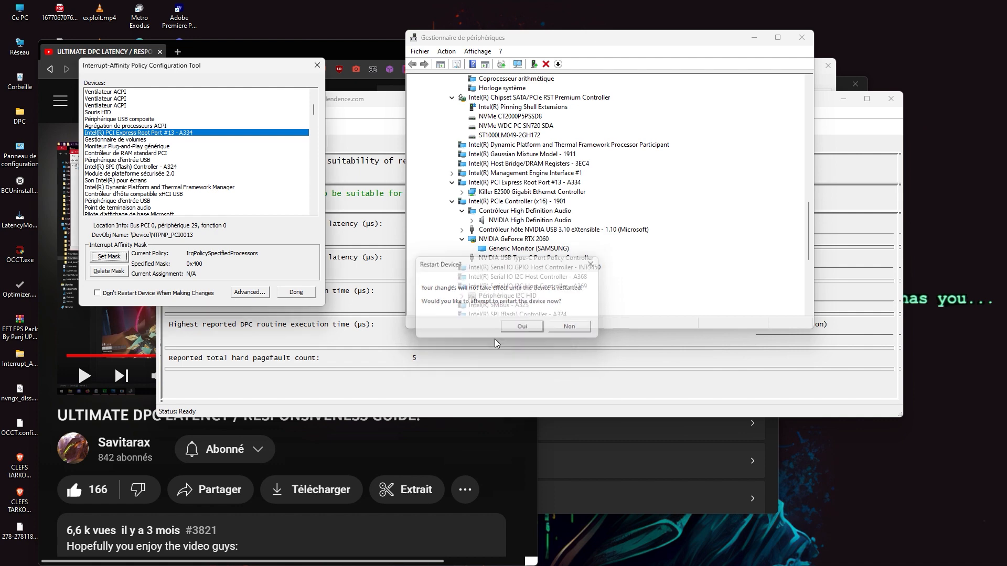
left_click(546, 323)
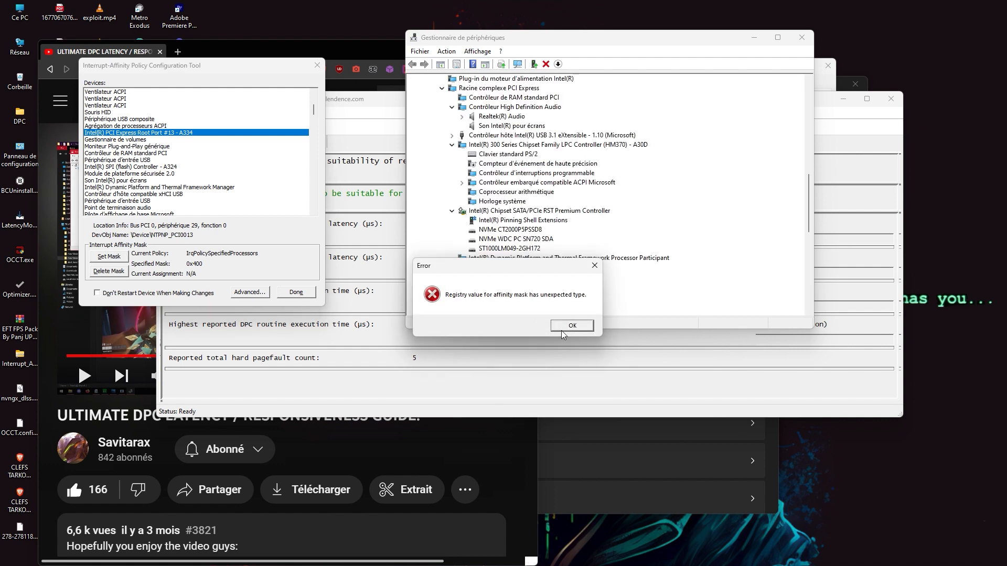
key("Return")
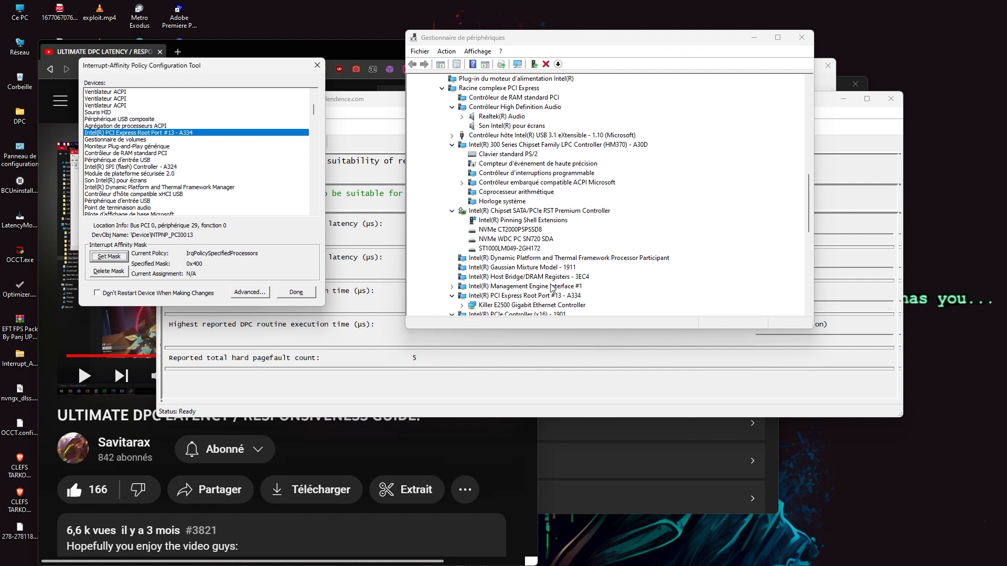
Check in Device Manager that the Killer E2500 Gigabit Ethernet Controller sits under Intel(R) PCI Express Root Port #13 - A334
double_click(542, 296)
scroll(502, 241, "down", 3)
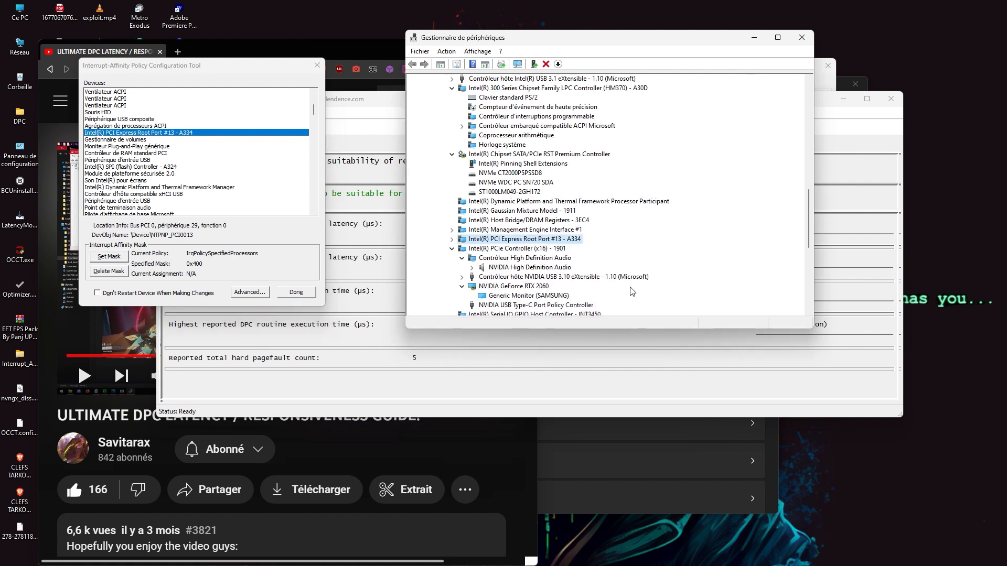
double_click(473, 212)
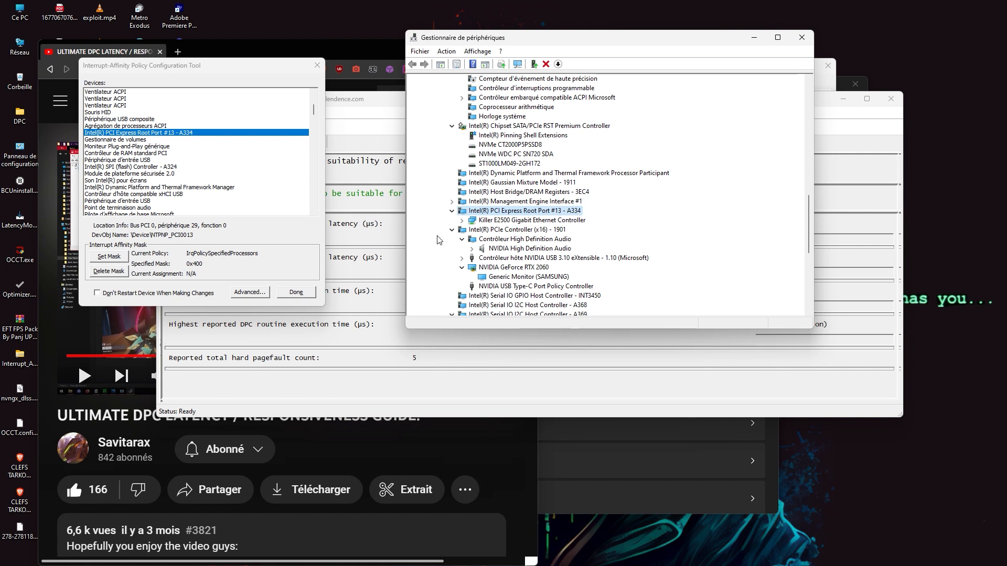
left_click(506, 223)
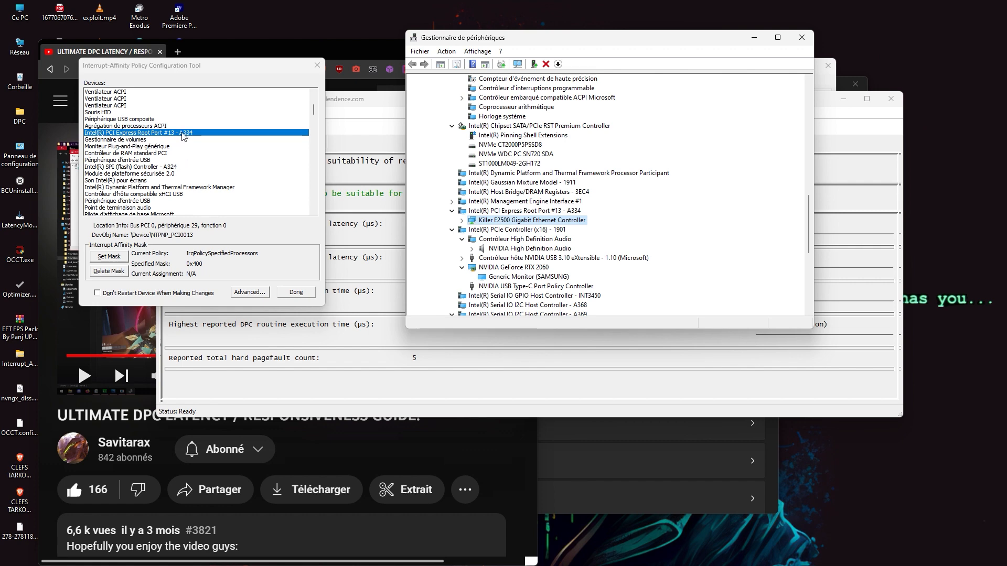
Reapply the processor affinity policy of Intel(R) PCI Express Root Port #13 - A334 as it stands and accept the device restart
left_click(110, 257)
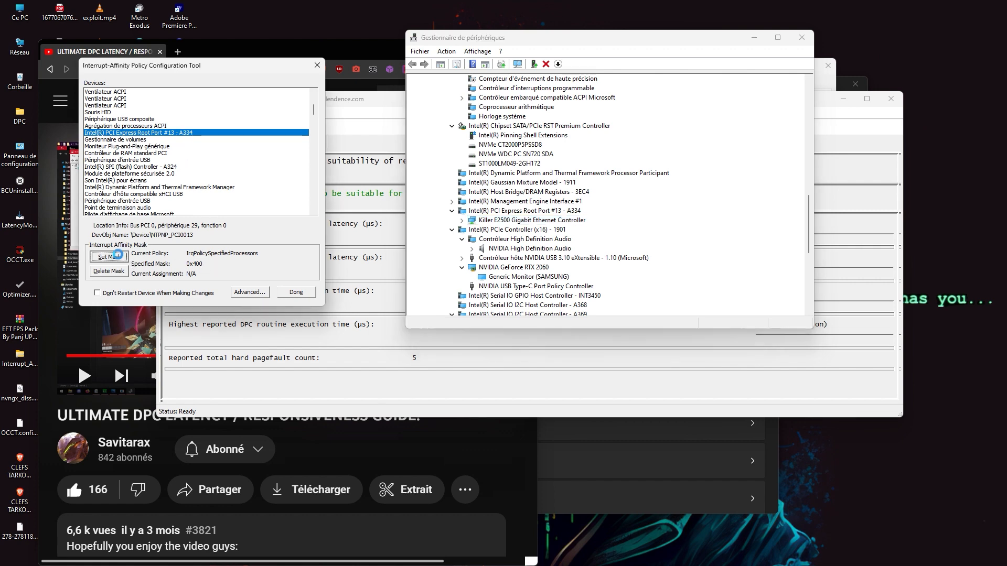
left_click(209, 312)
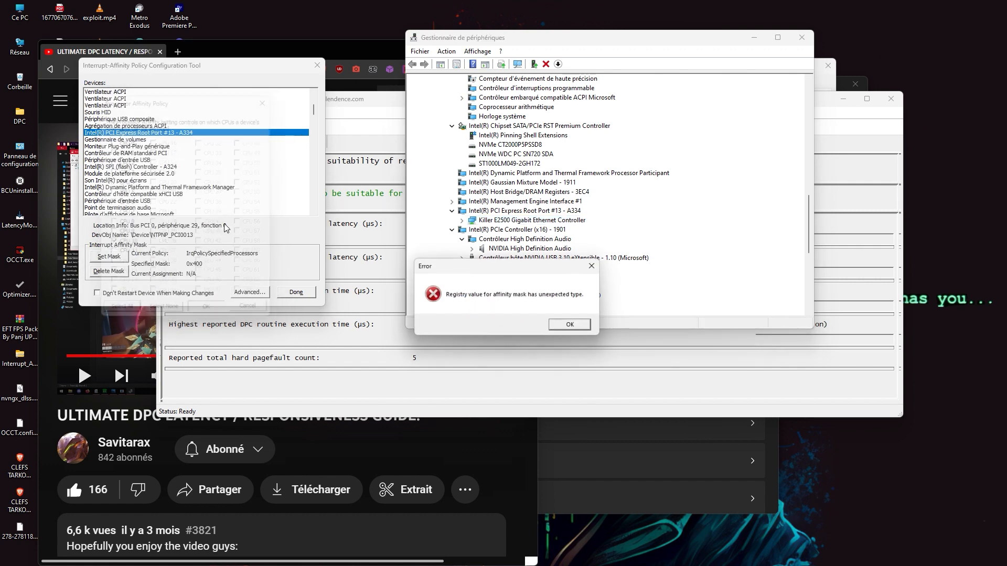
left_click(571, 325)
left_click(531, 326)
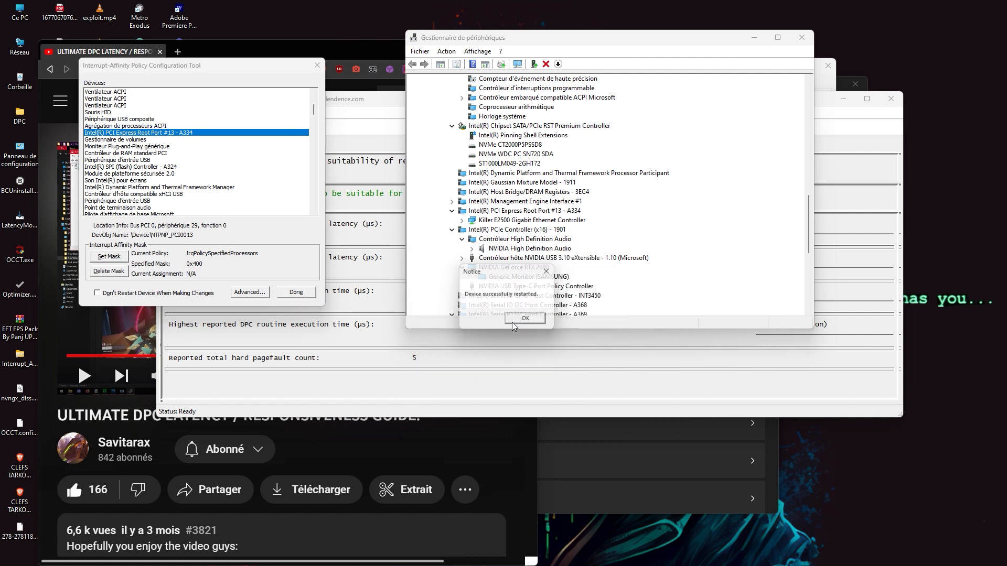
left_click(528, 320)
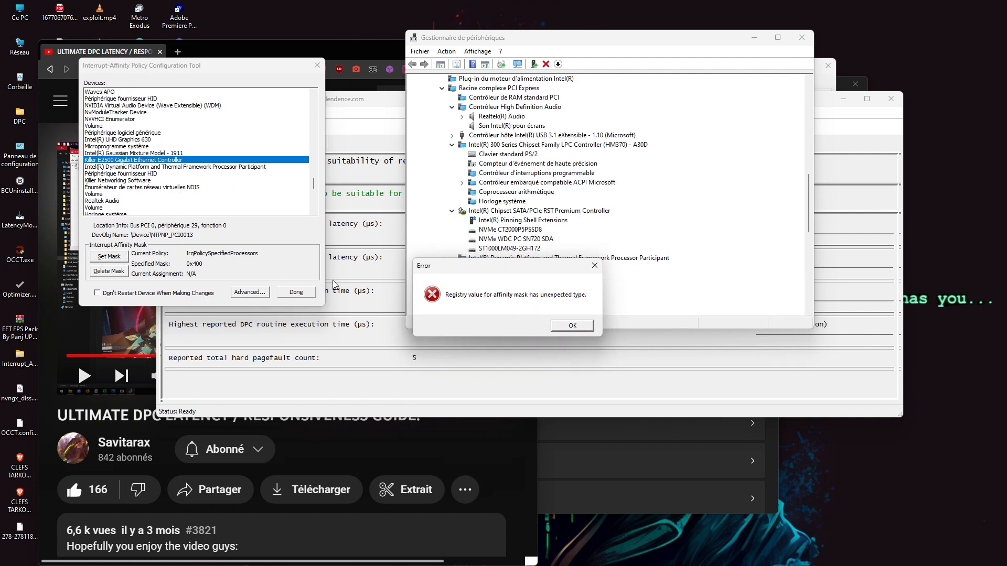
Reapply the Killer E2500 Gigabit Ethernet Controller's affinity policy with CPU 10 selected and accept the device restart
left_click(575, 326)
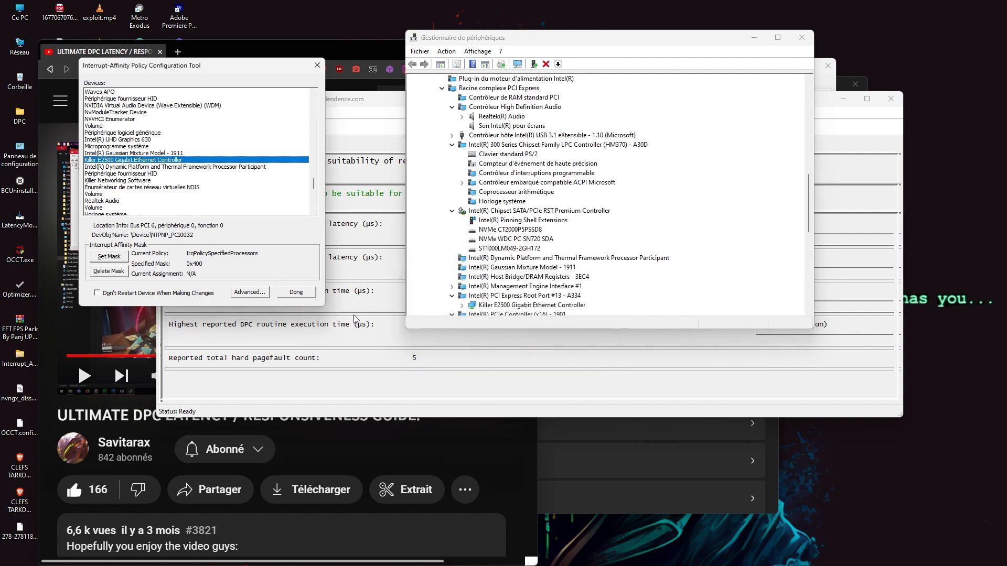
left_click(109, 257)
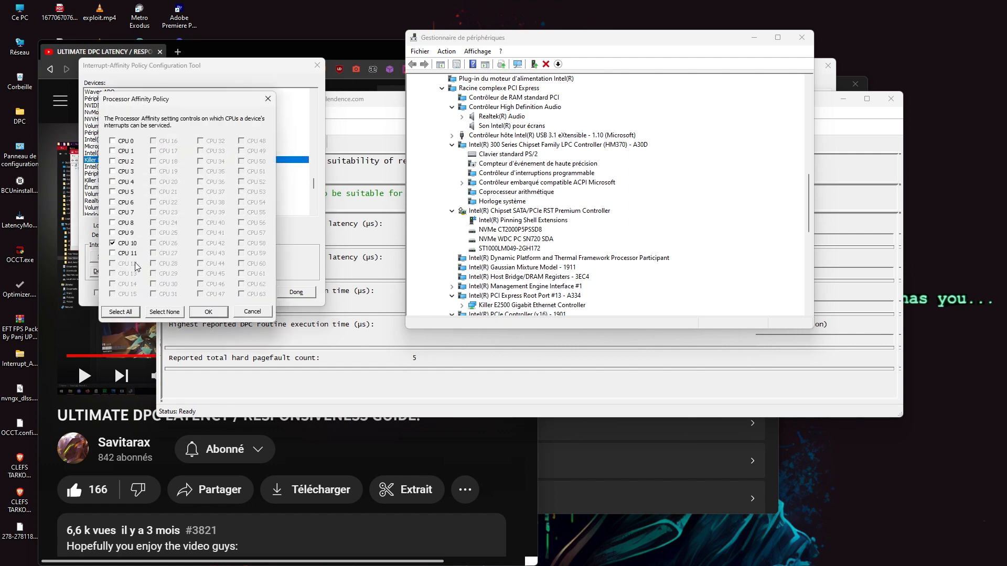
left_click(208, 312)
left_click(589, 325)
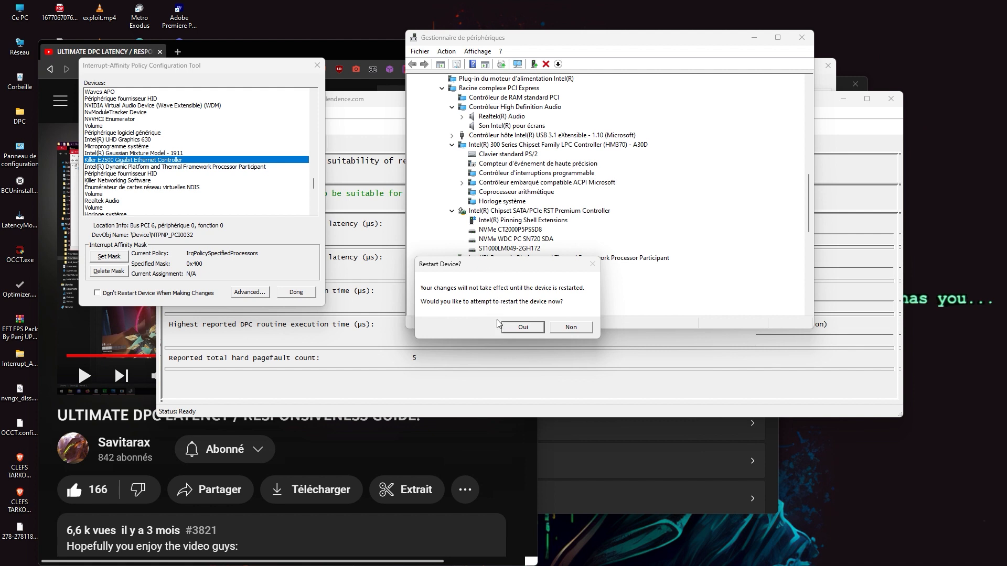
left_click(527, 331)
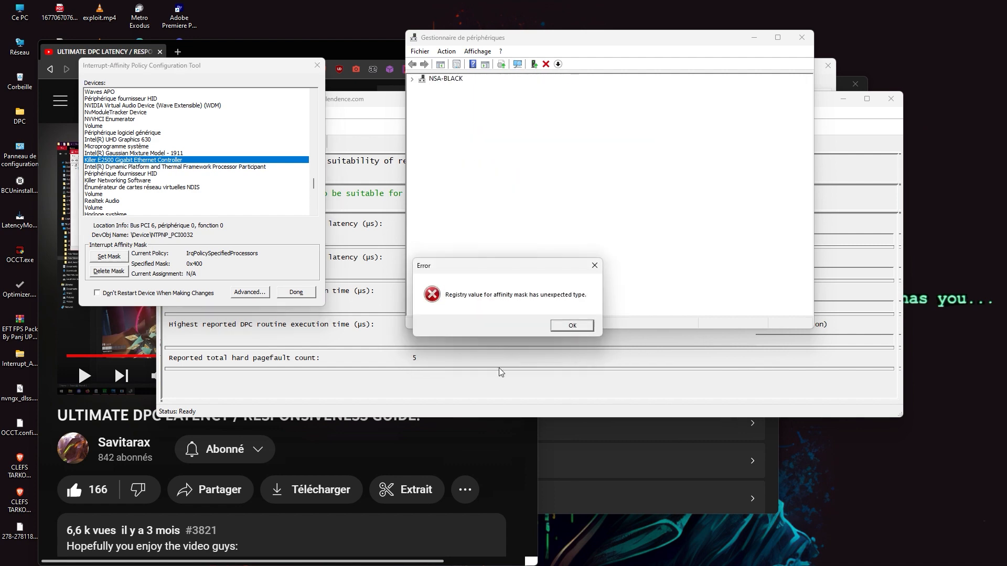
left_click(572, 326)
Start a latency measurement in LatencyMon and examine the per-CPU figures sorted by the driver with the highest execution
left_click(479, 374)
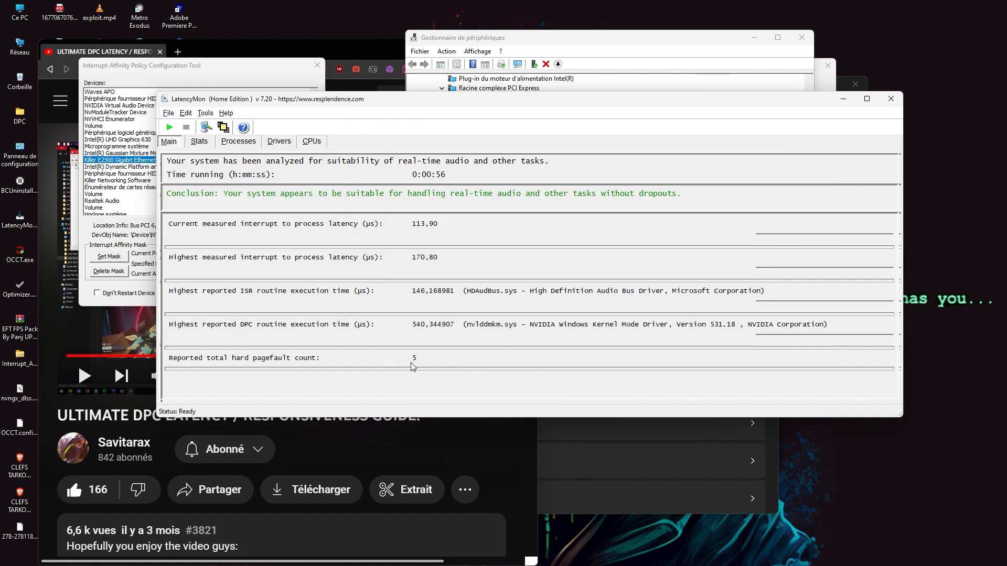
left_click(170, 127)
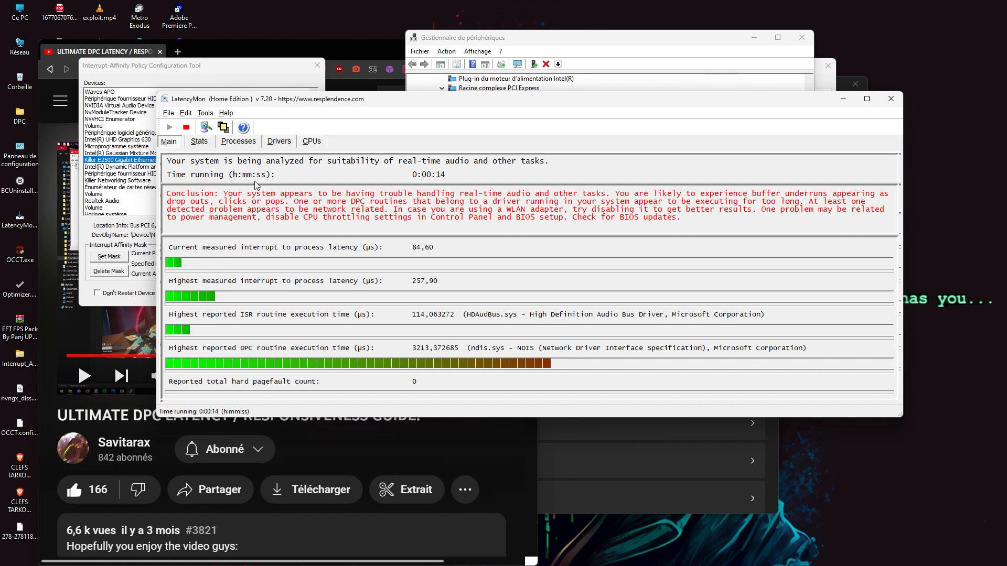
left_click(318, 143)
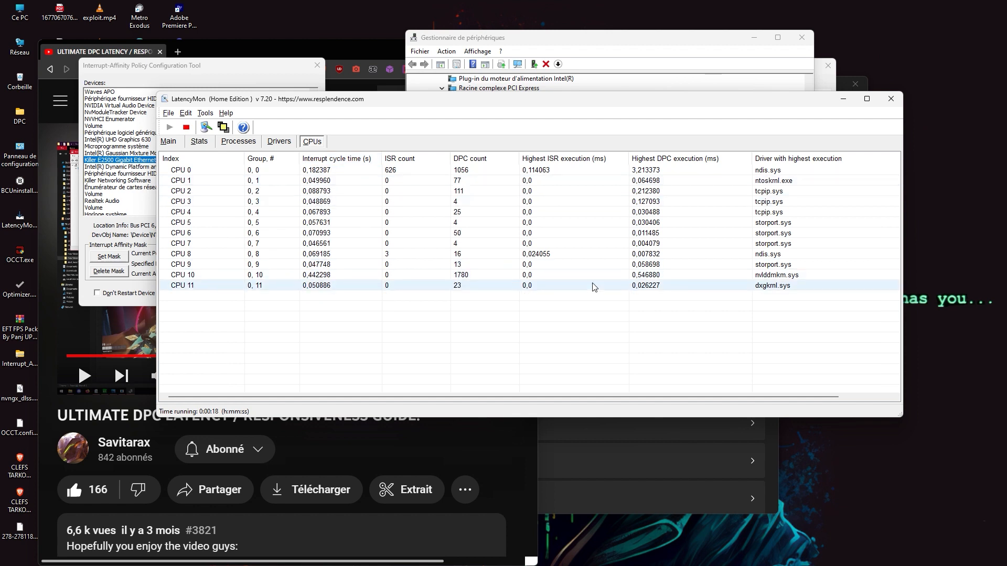
left_click(786, 159)
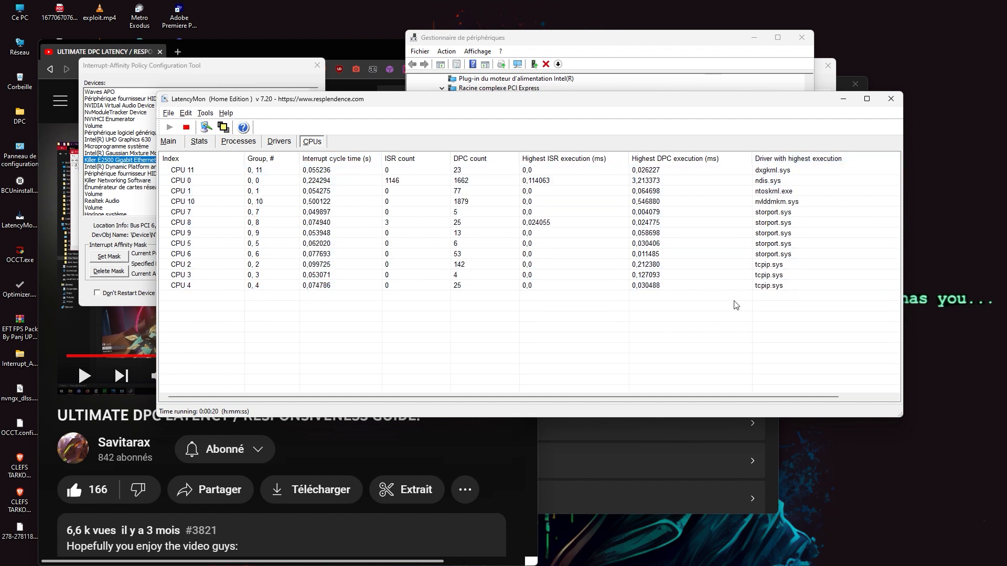
left_click(754, 184)
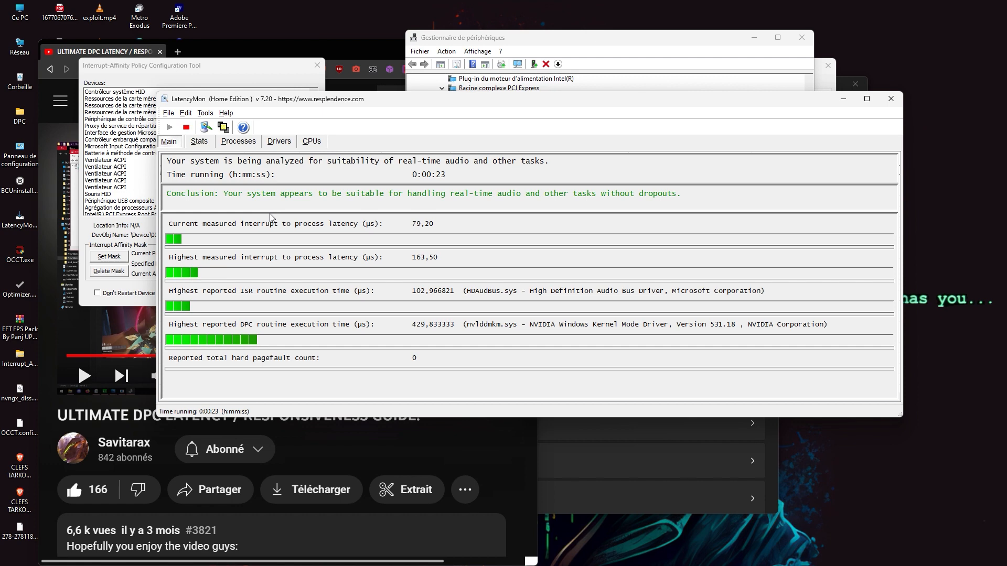
Review the new measurement's per-CPU figures sorted by driver, focusing on the NVIDIA driver's rows, and stop the monitoring
left_click(314, 142)
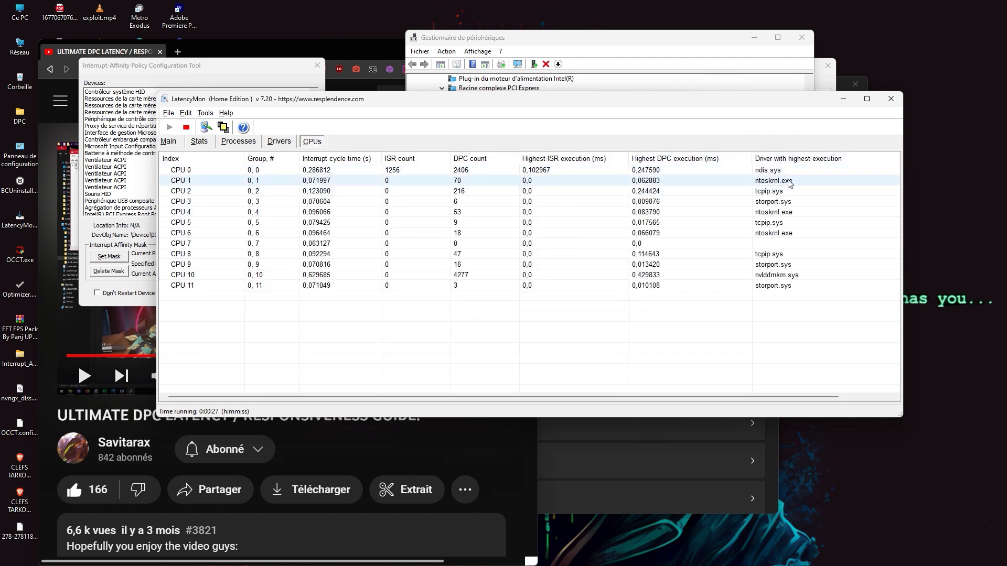
left_click(839, 158)
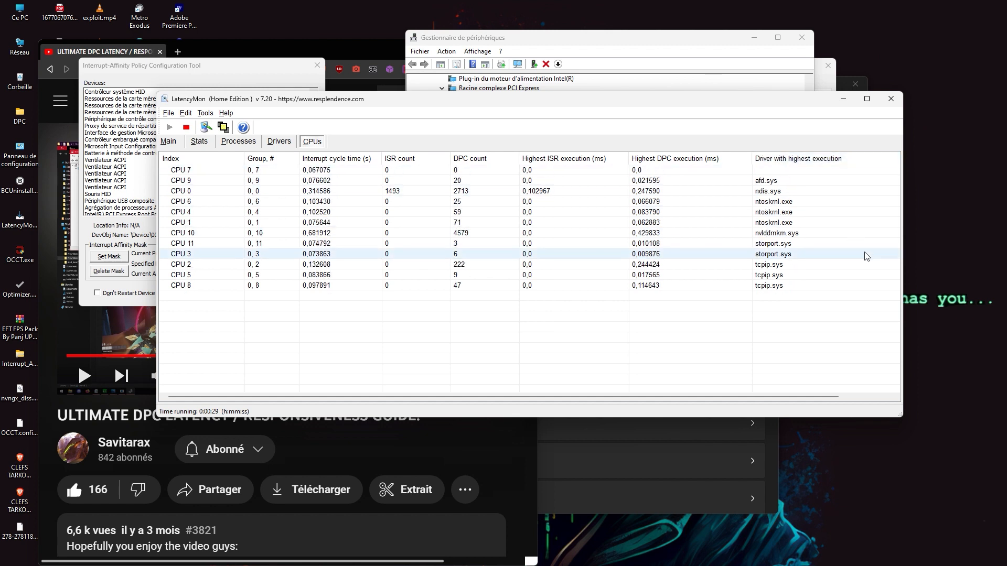
left_click(796, 225)
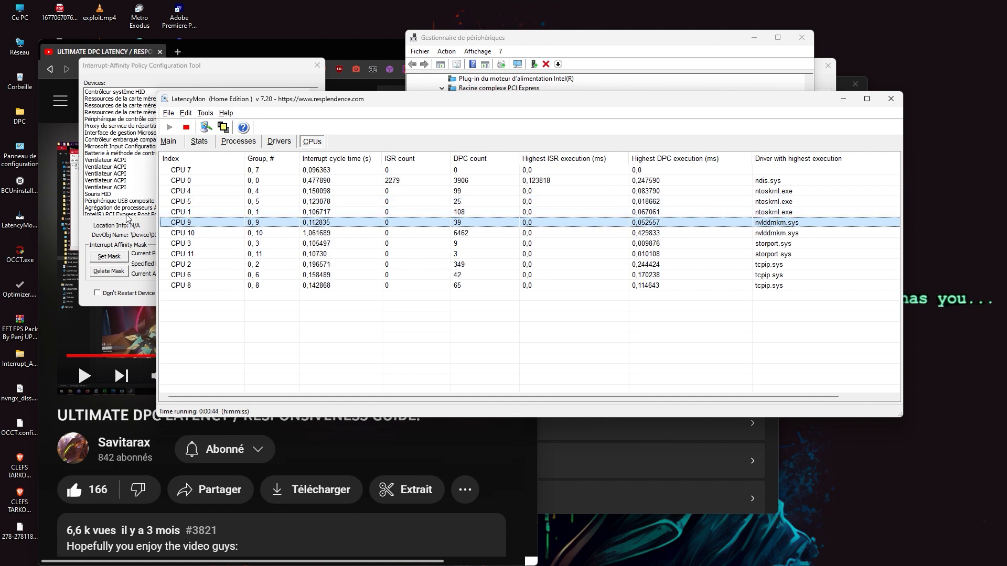
left_click(185, 126)
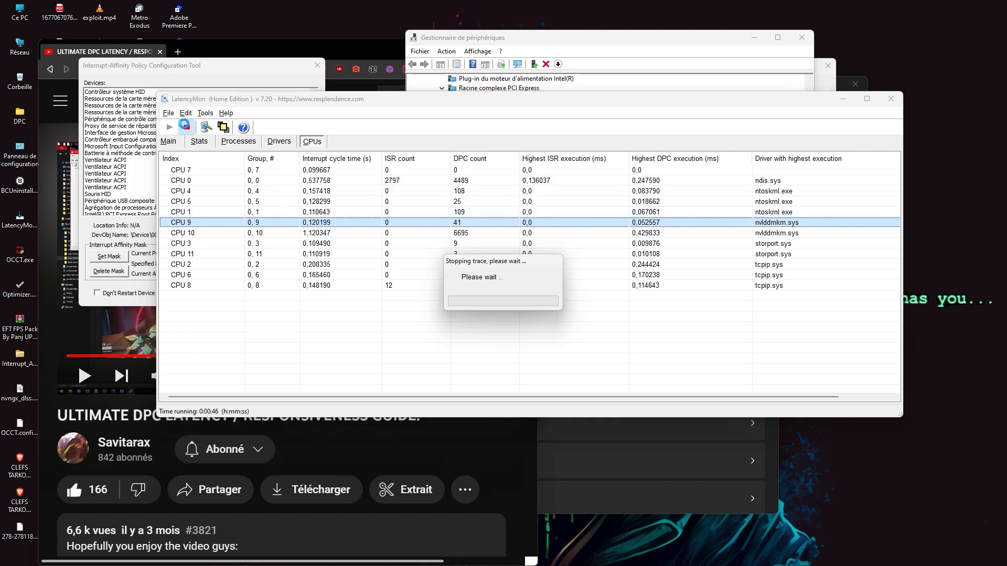
Find the NVIDIA GeForce RTX 2060 in the Interrupt-Affinity Policy Configuration Tool and review its interrupt affinity mask
left_click(119, 154)
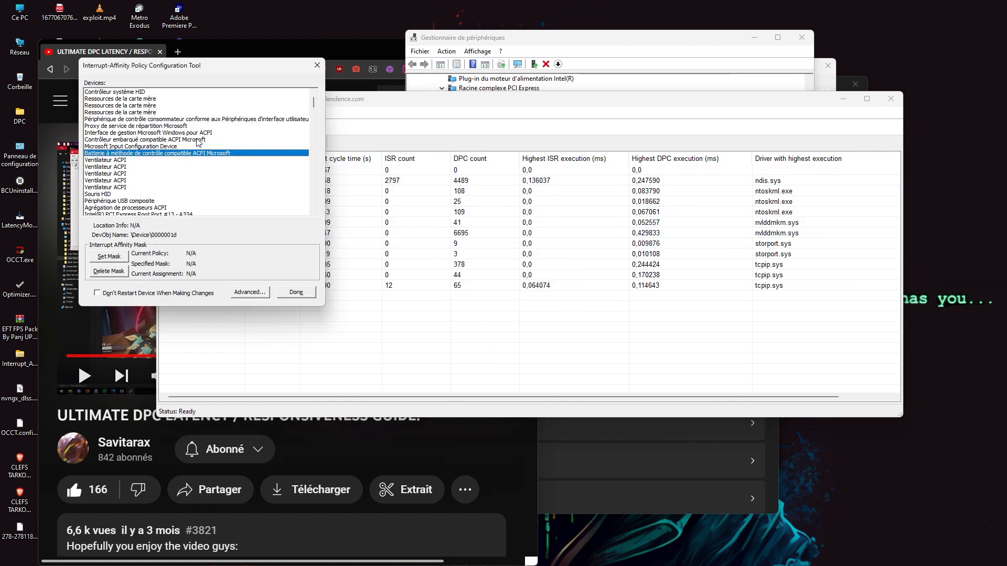
scroll(180, 141, "down", 4)
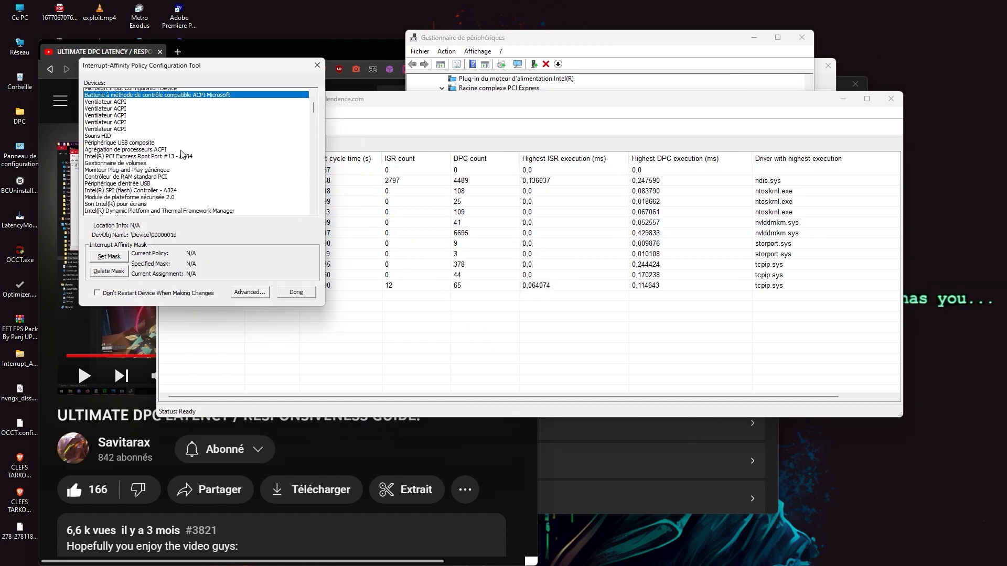
scroll(182, 154, "down", 8)
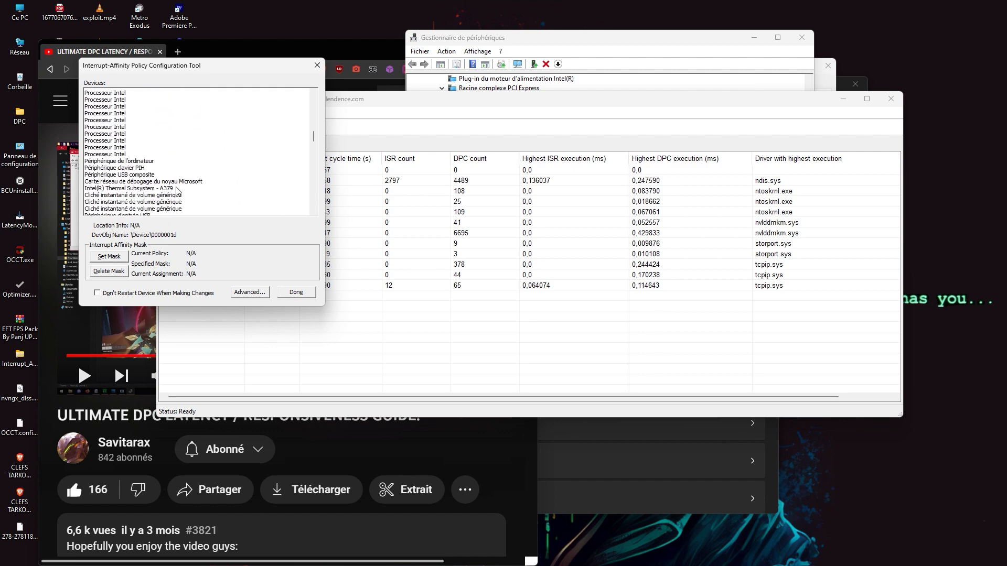
scroll(175, 191, "down", 10)
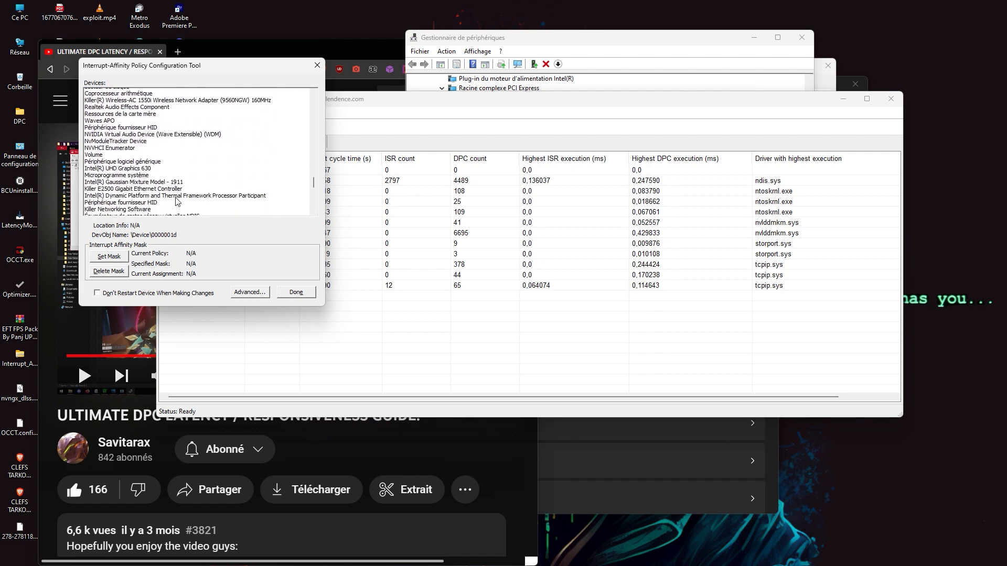
scroll(175, 200, "down", 10)
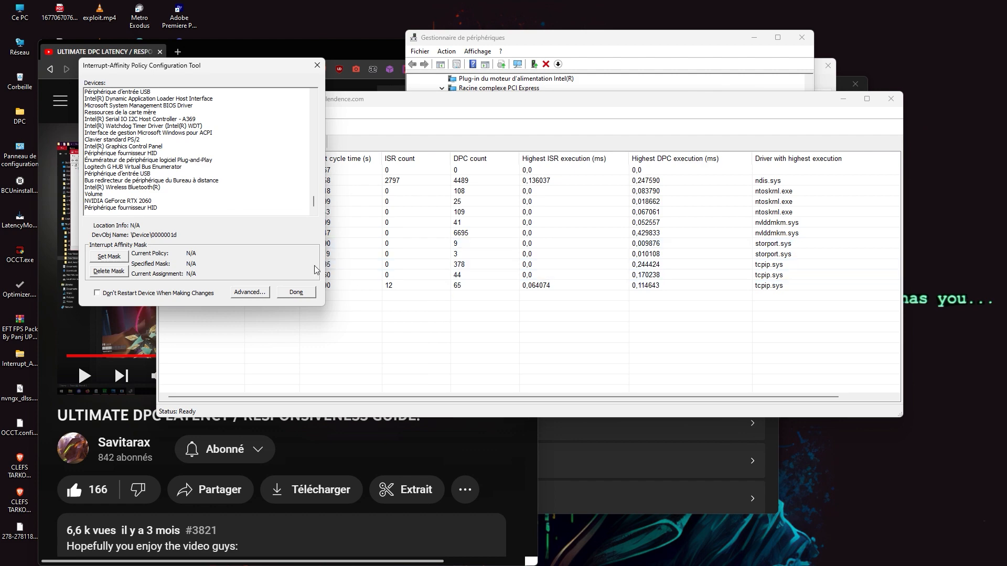
left_click(139, 201)
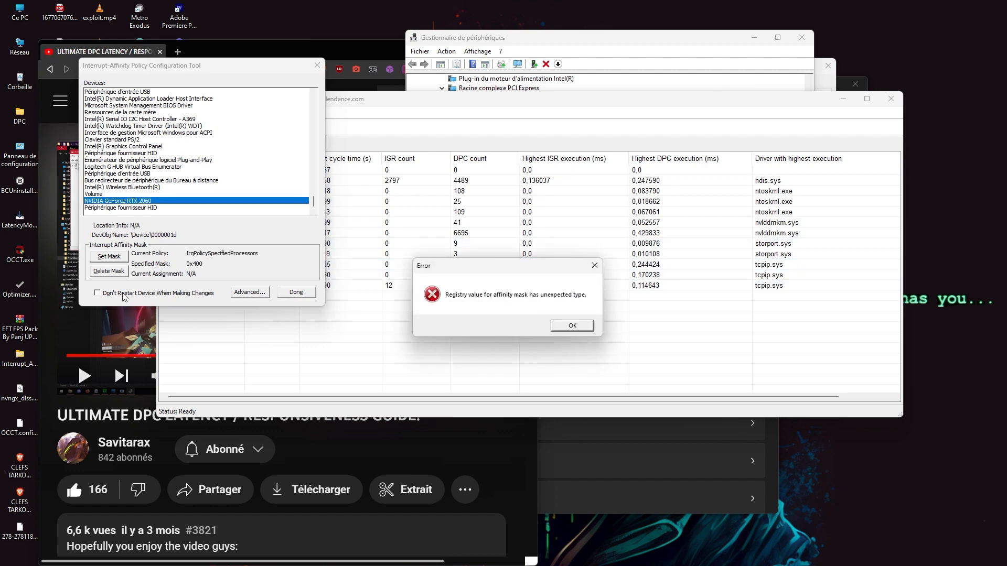
left_click(579, 329)
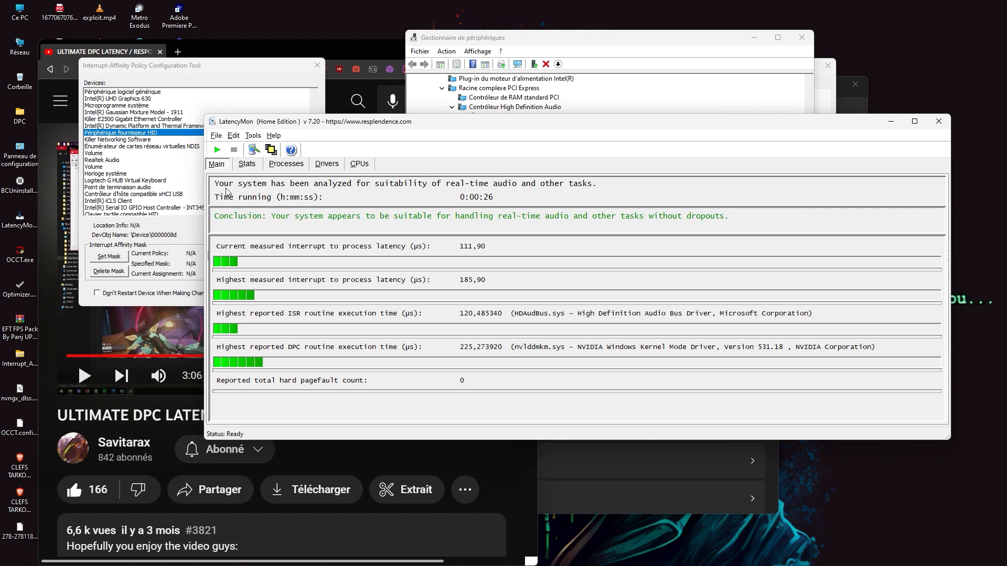
Review which CPUs are selected in the NVIDIA GeForce RTX 2060's processor affinity policy and leave it without applying changes
left_click(153, 147)
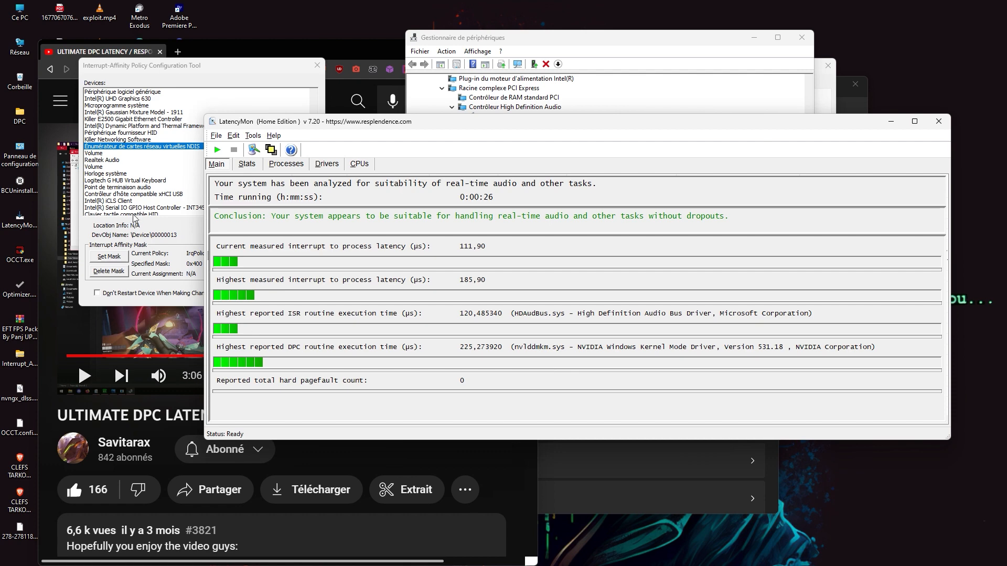
scroll(134, 182, "down", 5)
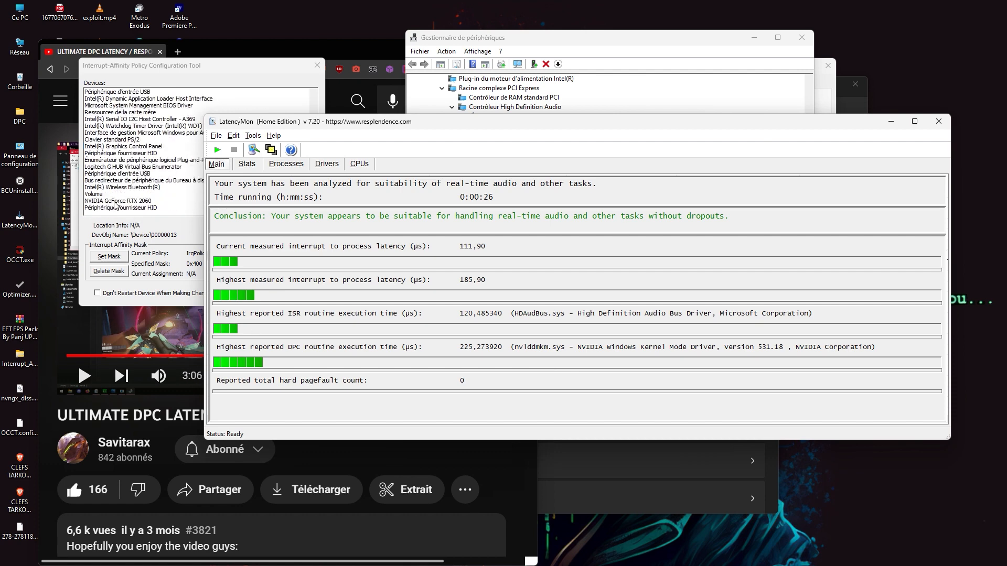
left_click(131, 202)
left_click(567, 329)
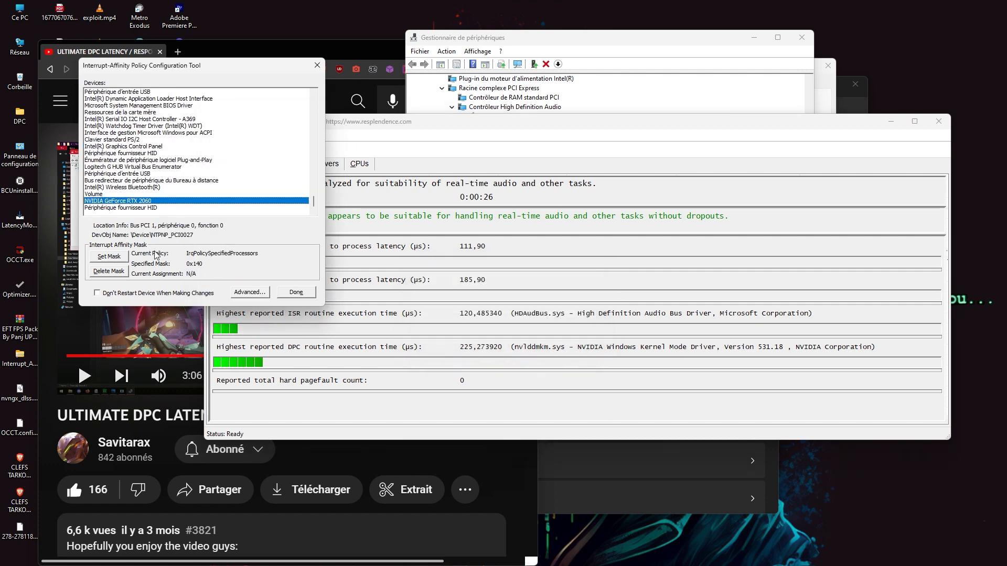
left_click(108, 257)
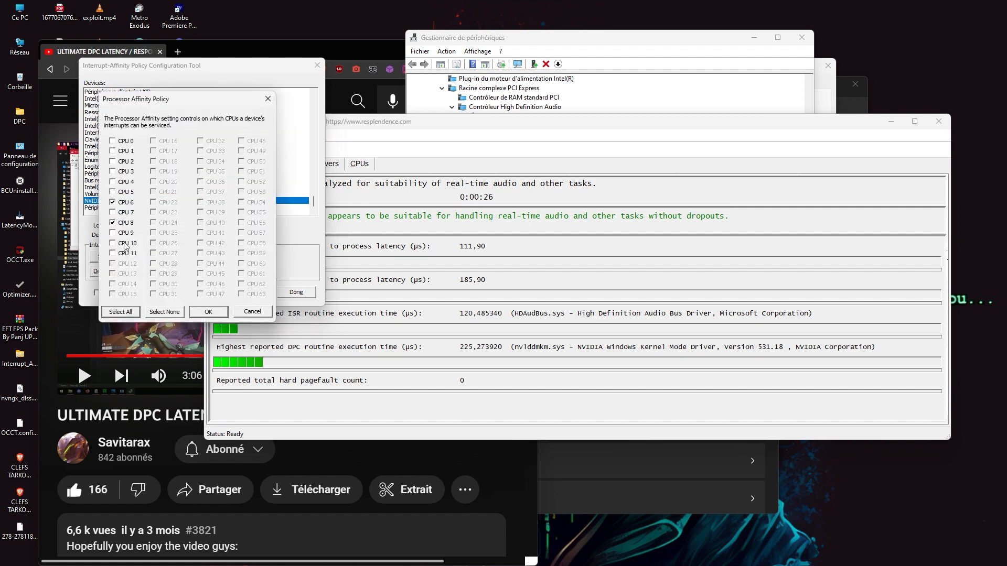
left_click(262, 313)
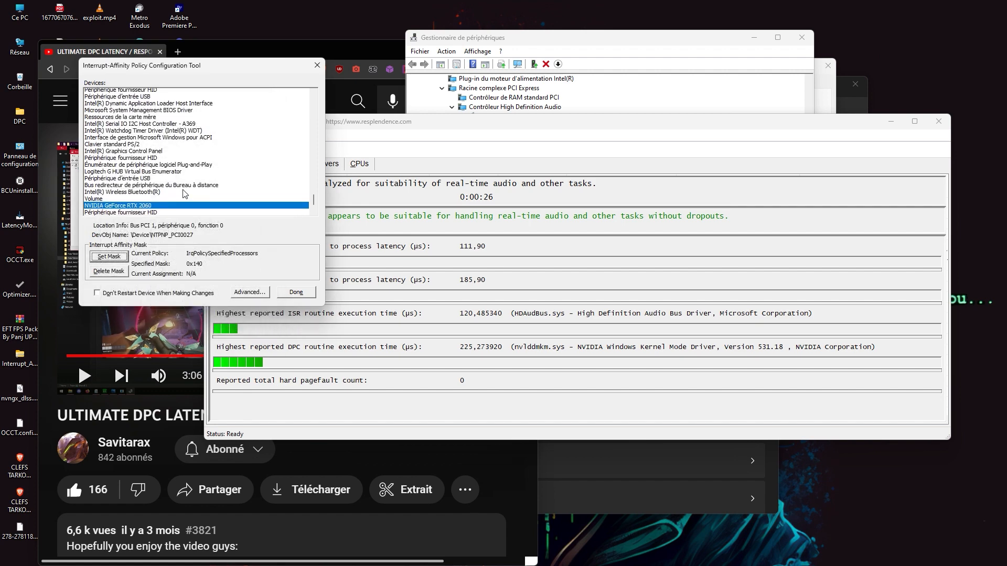
Select Intel(R) PCI Express Root Port #13 - A334 in Device Manager and look through the affinity tool's device list for the parent controllers
scroll(160, 193, "up", 3)
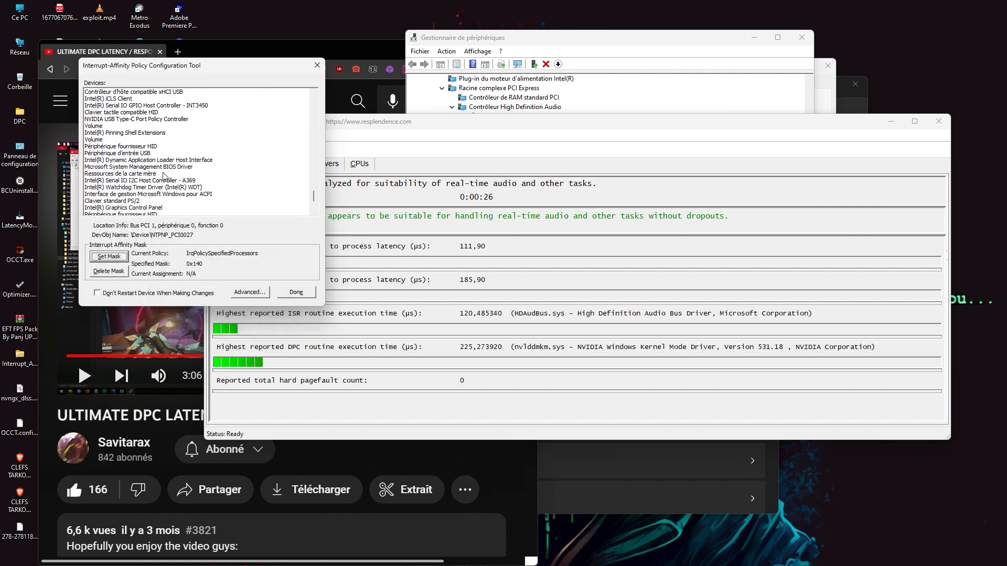
left_click(610, 101)
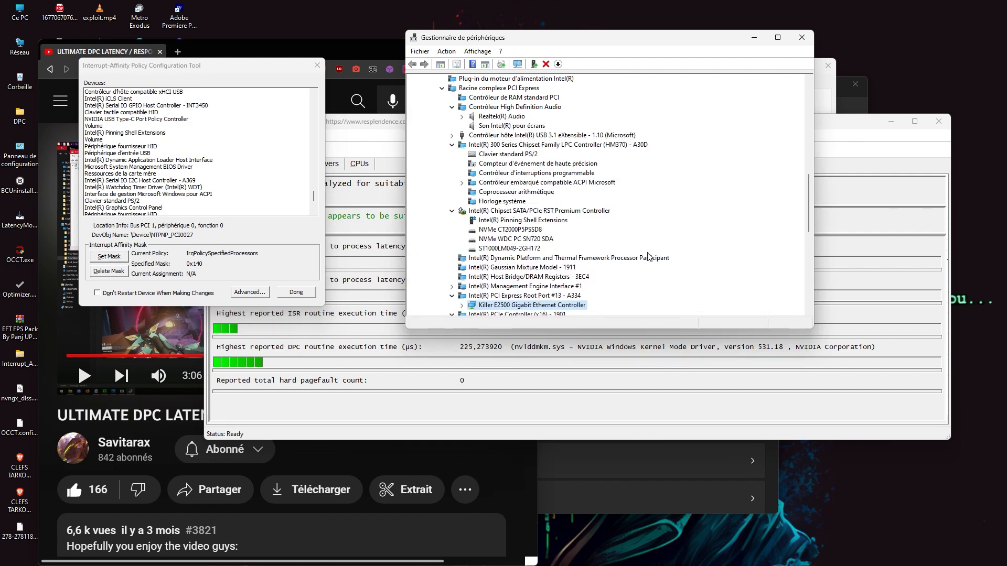
left_click(545, 296)
scroll(150, 174, "up", 1)
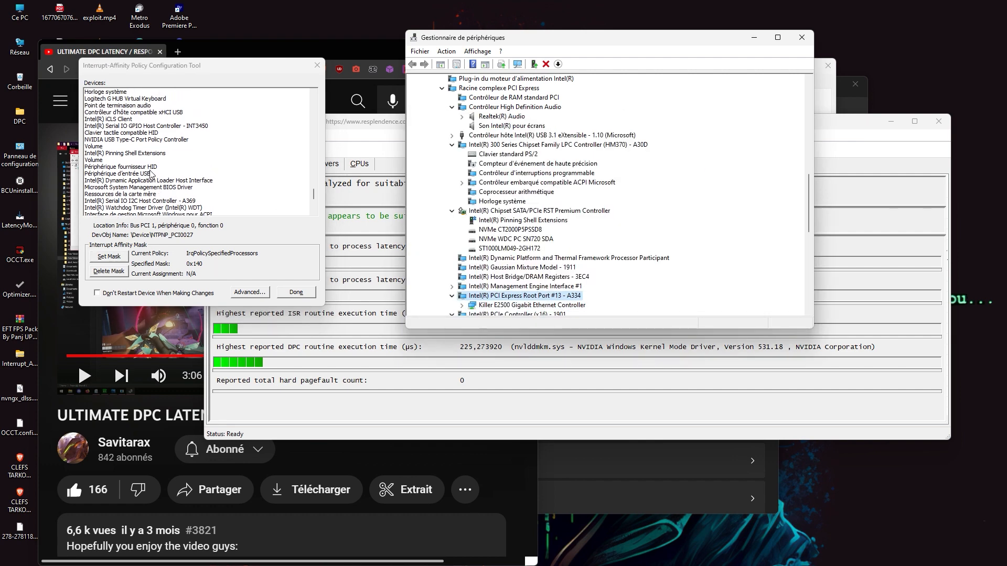
scroll(151, 175, "up", 5)
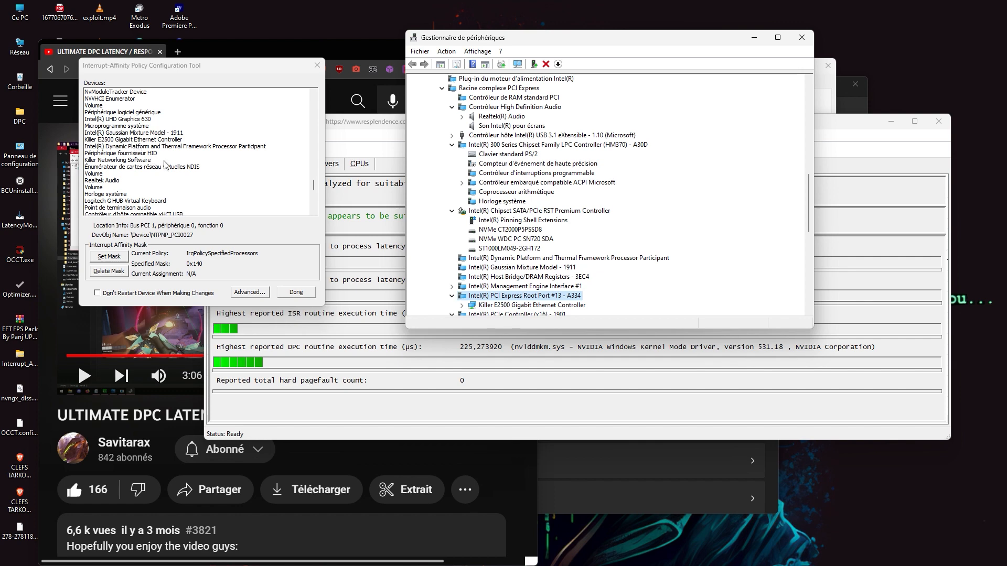
scroll(164, 165, "down", 5)
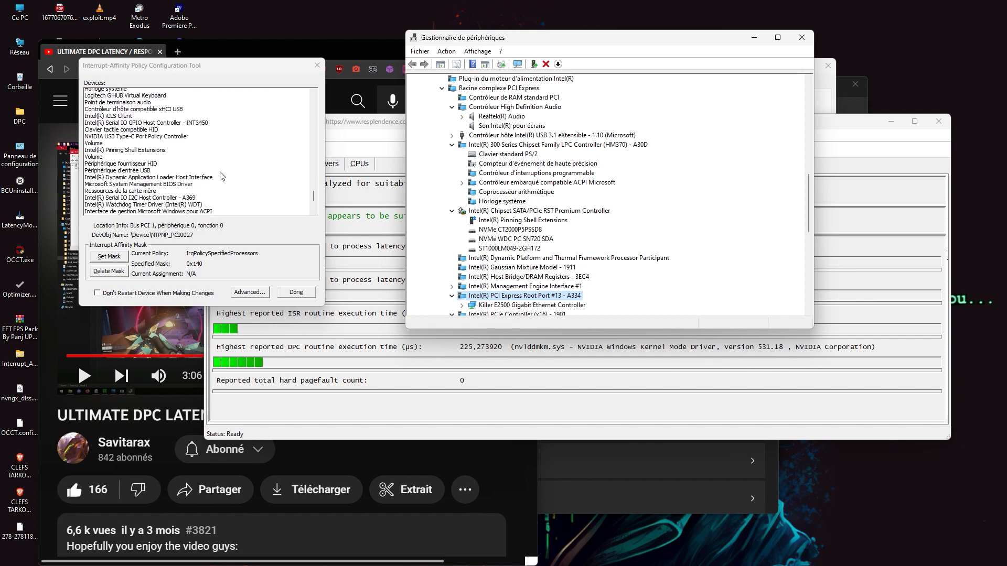
scroll(221, 176, "down", 3)
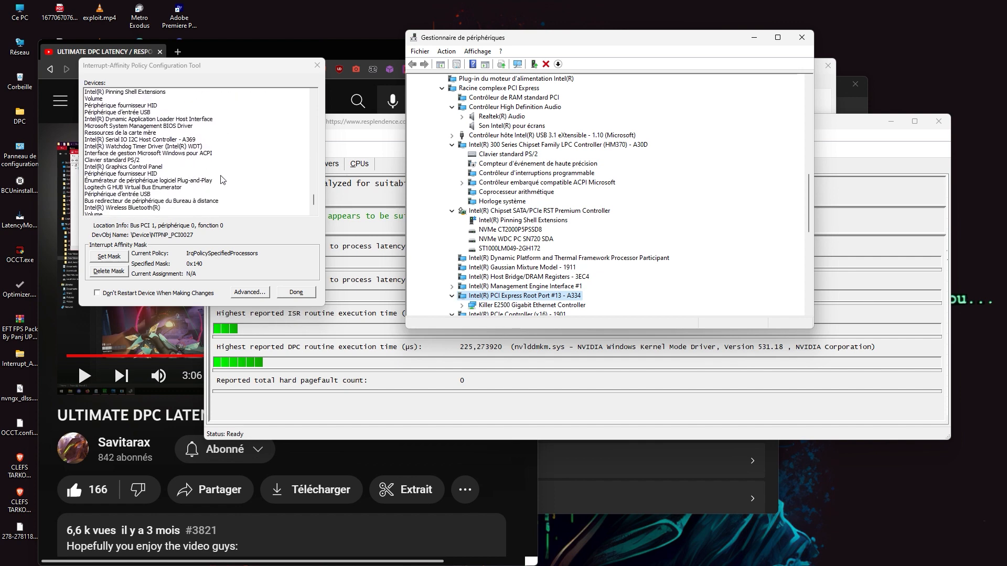
Find the Intel(R) PCIe Controller (x16) - 1901 in the affinity tool's device list and review its interrupt affinity mask
scroll(220, 179, "up", 5)
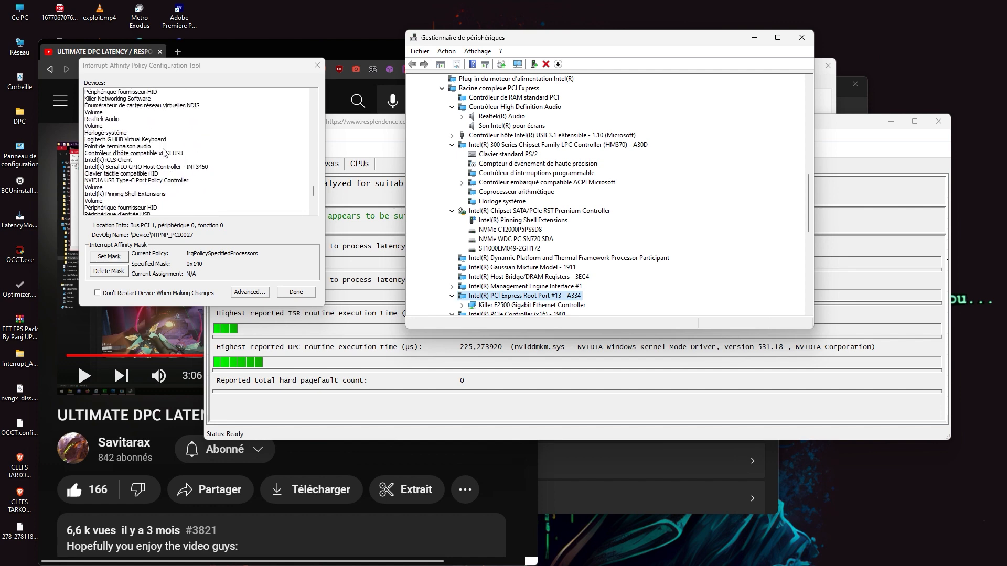
scroll(164, 152, "up", 4)
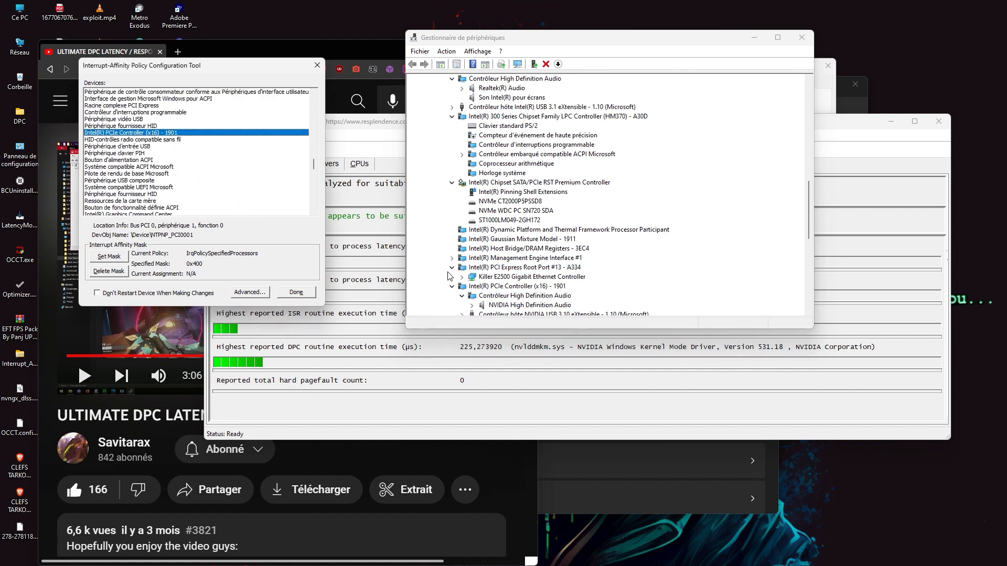
scroll(540, 259, "down", 1)
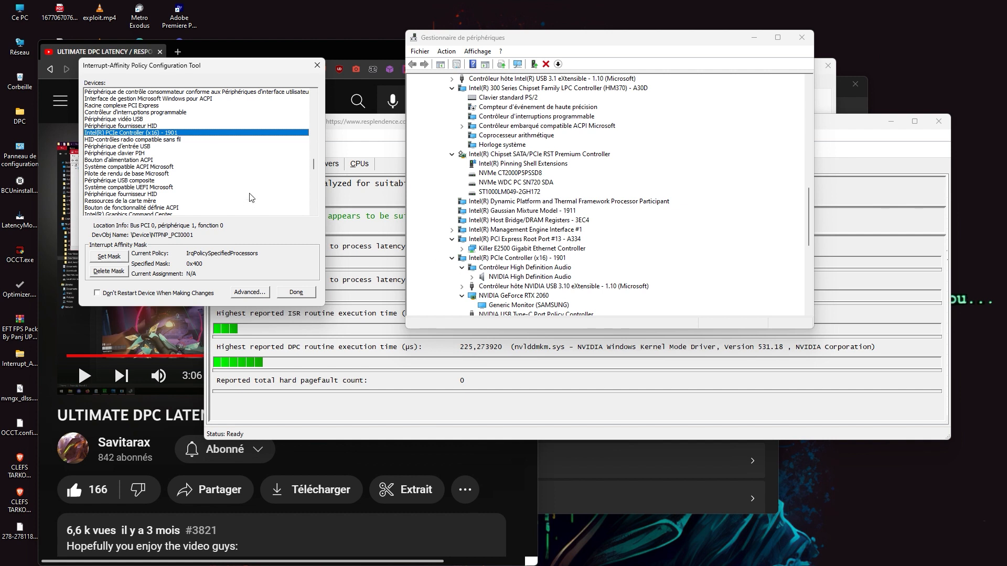
left_click(156, 134)
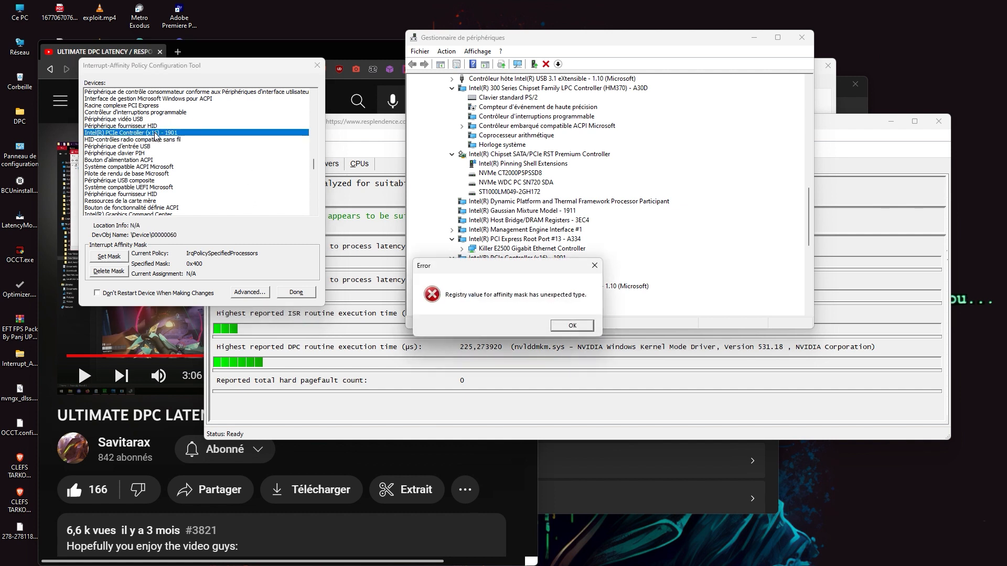
left_click(570, 328)
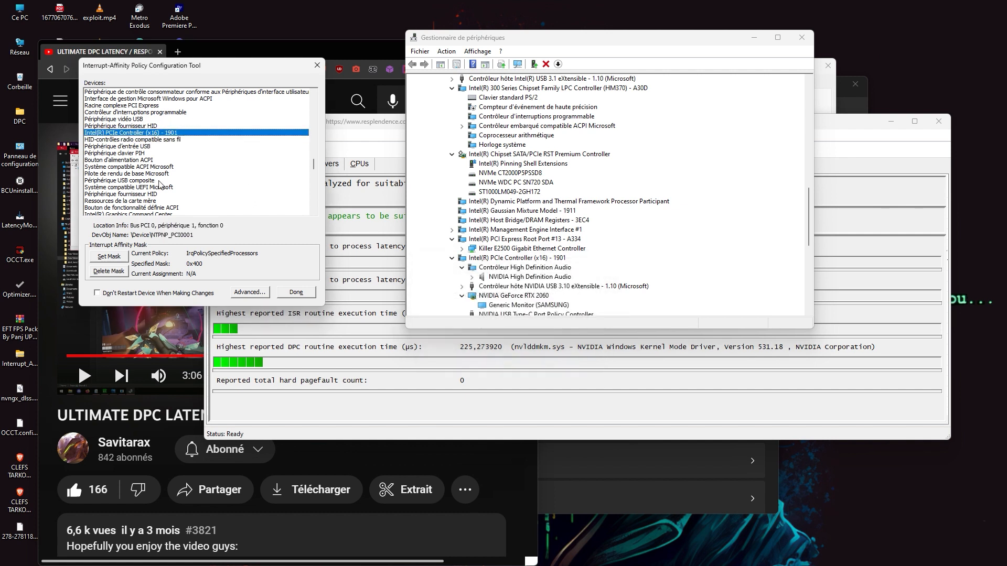